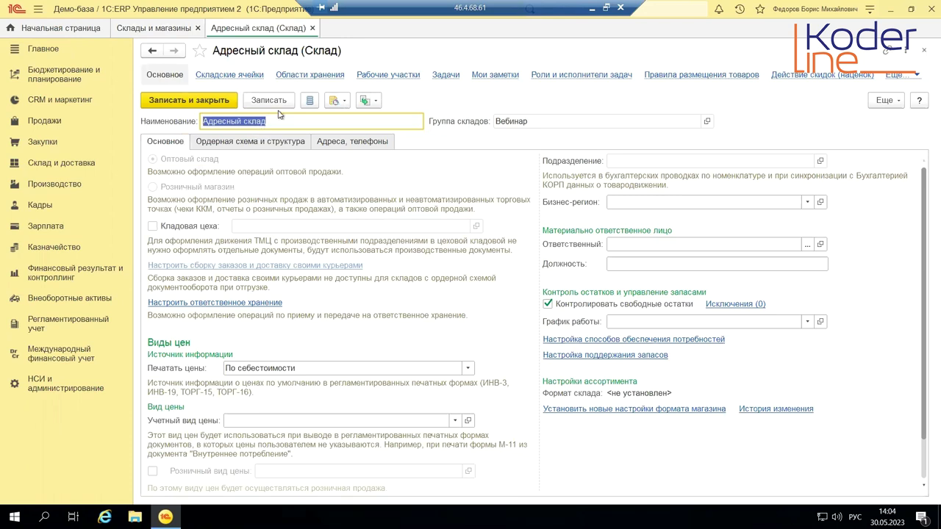
# Review the storage areas of Адресный склад, comparing the box and pallet areas for A1 and A2
pyautogui.click(318, 76)
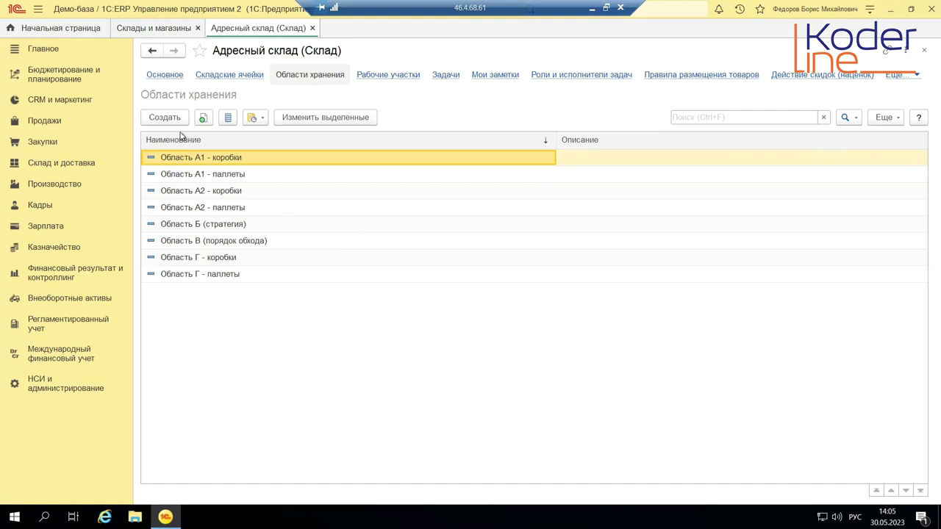
pyautogui.click(201, 208)
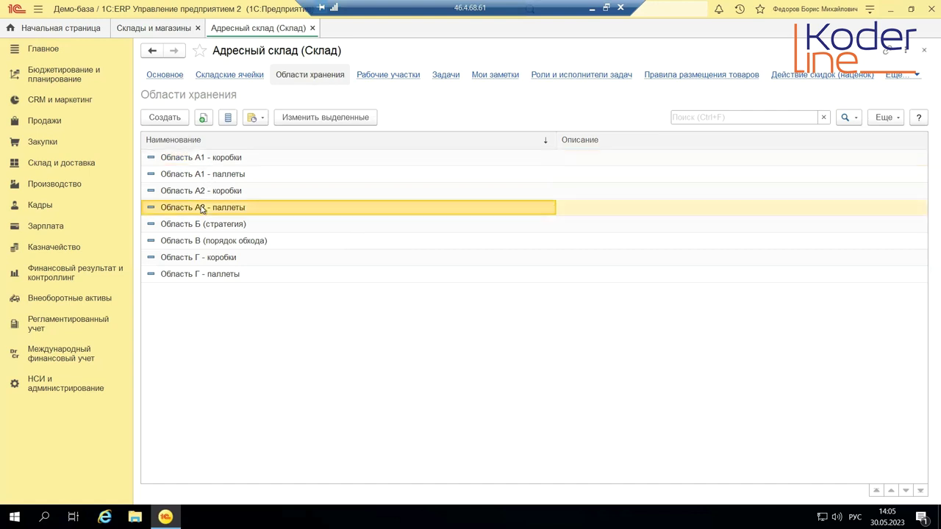
pyautogui.click(200, 191)
pyautogui.click(201, 175)
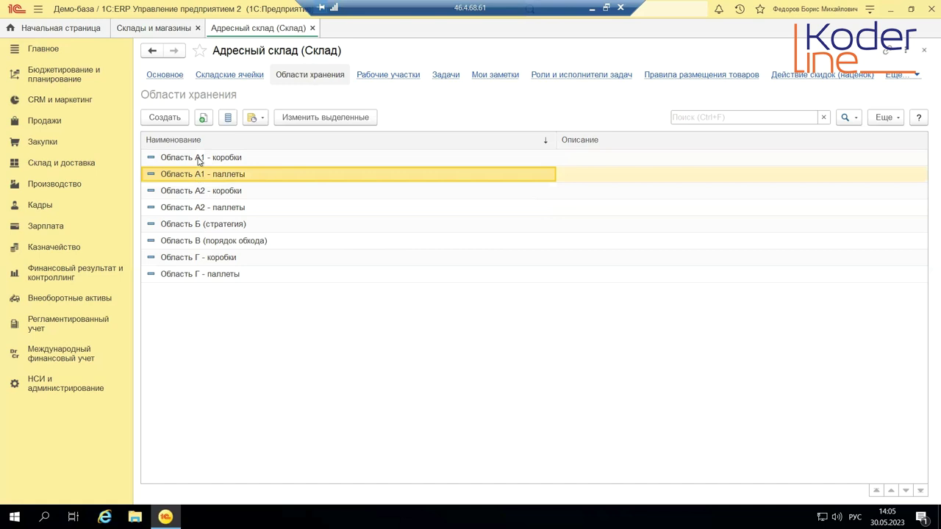
pyautogui.click(198, 159)
pyautogui.click(198, 174)
pyautogui.click(200, 192)
pyautogui.click(227, 209)
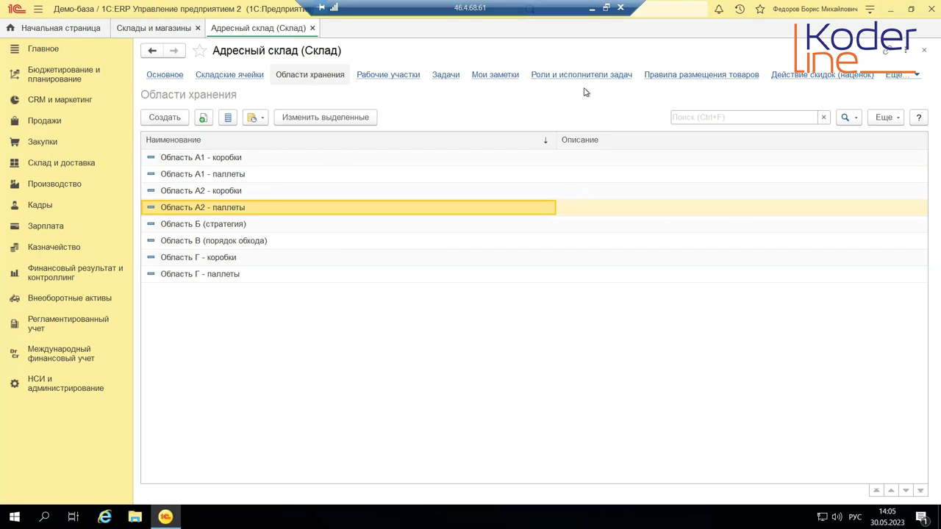
# Inspect the warehouse's goods placement rules for Товар 001 in boxes and in pallets, closing each without changes
pyautogui.click(694, 77)
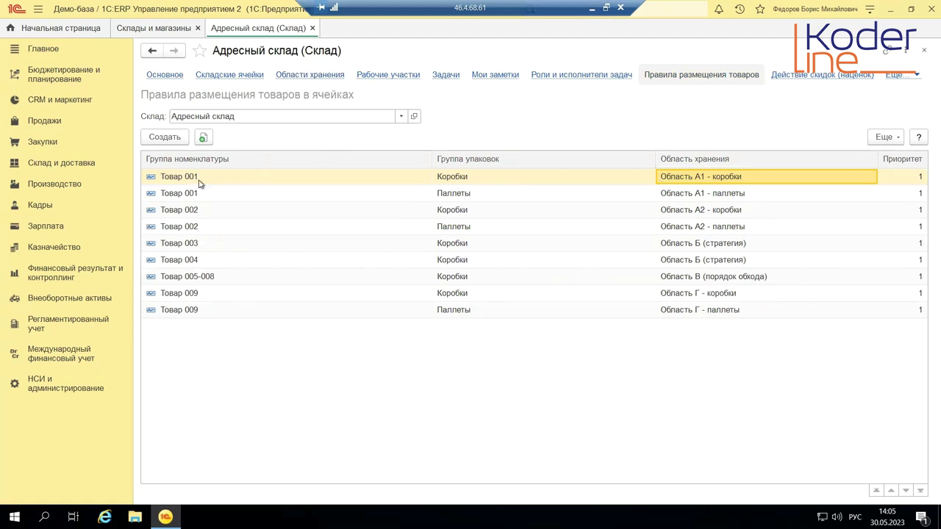
pyautogui.doubleClick(741, 179)
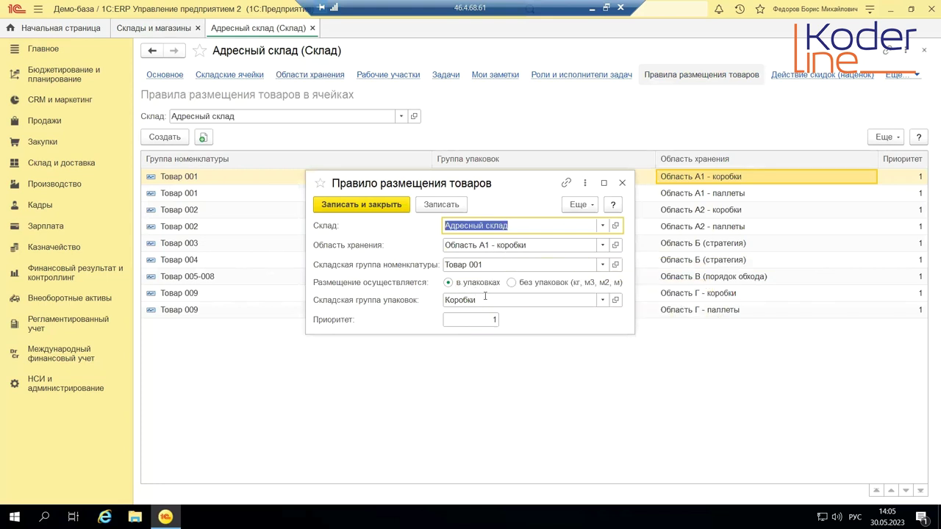
pyautogui.click(621, 182)
pyautogui.click(707, 199)
pyautogui.doubleClick(707, 197)
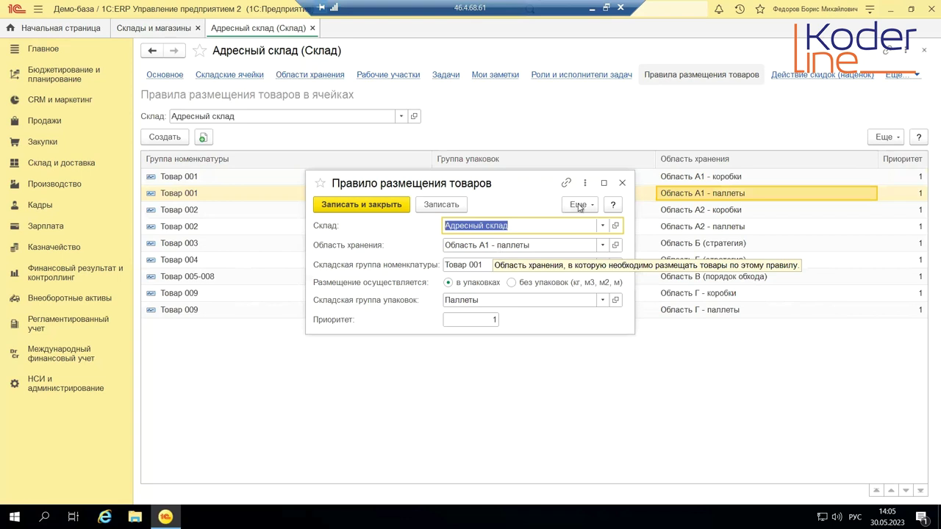
pyautogui.click(621, 182)
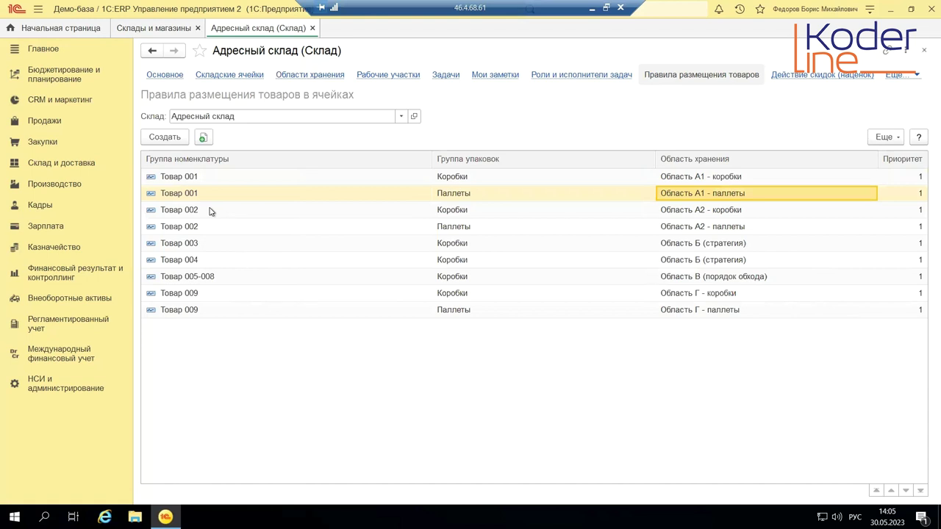
# Open the Товар 001 card from the Номенклатура catalog and examine its units of measure and storage conditions
pyautogui.click(33, 388)
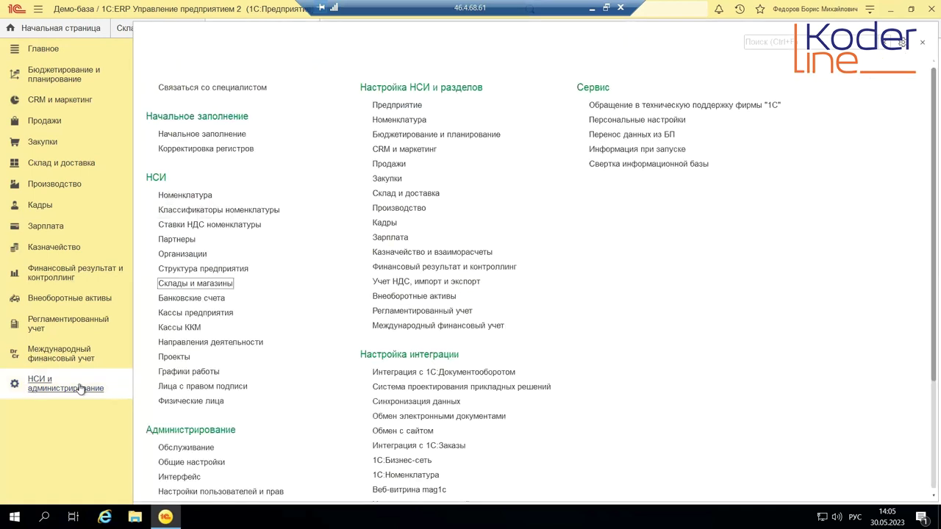
pyautogui.click(190, 195)
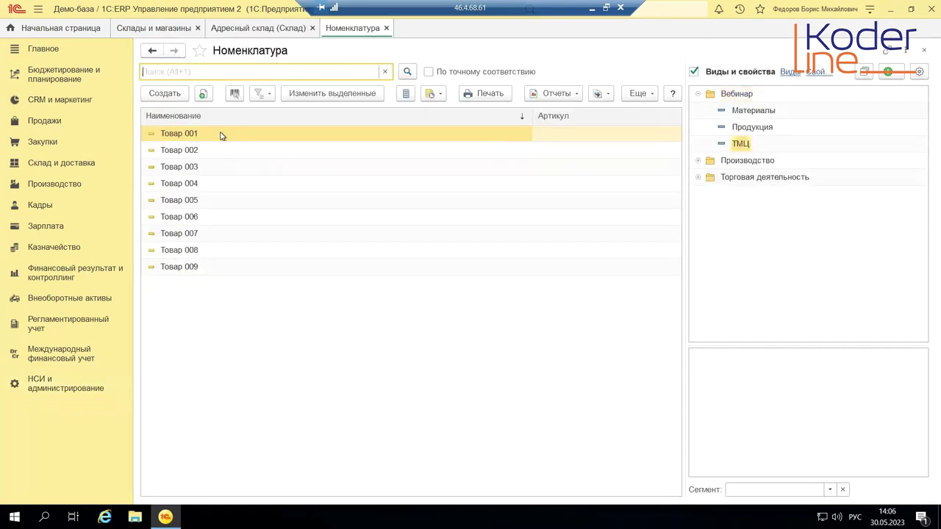
pyautogui.click(221, 133)
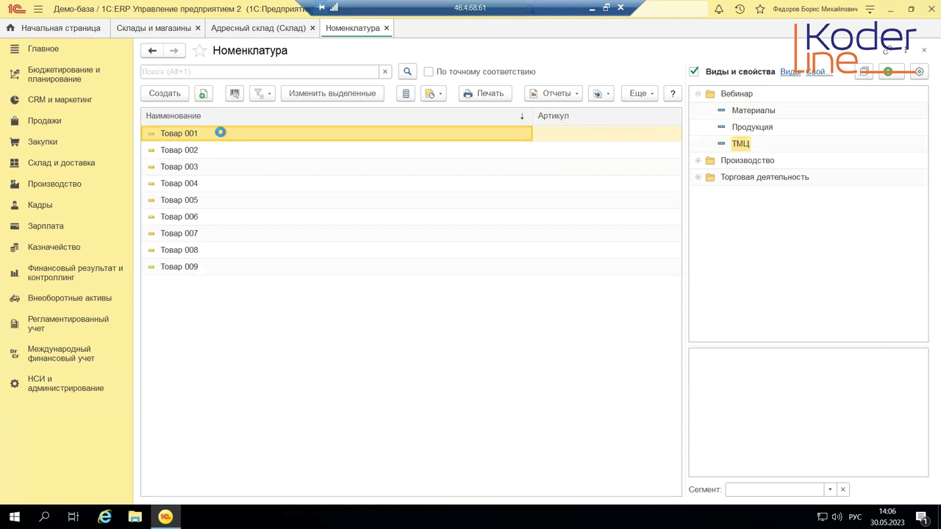
pyautogui.doubleClick(219, 133)
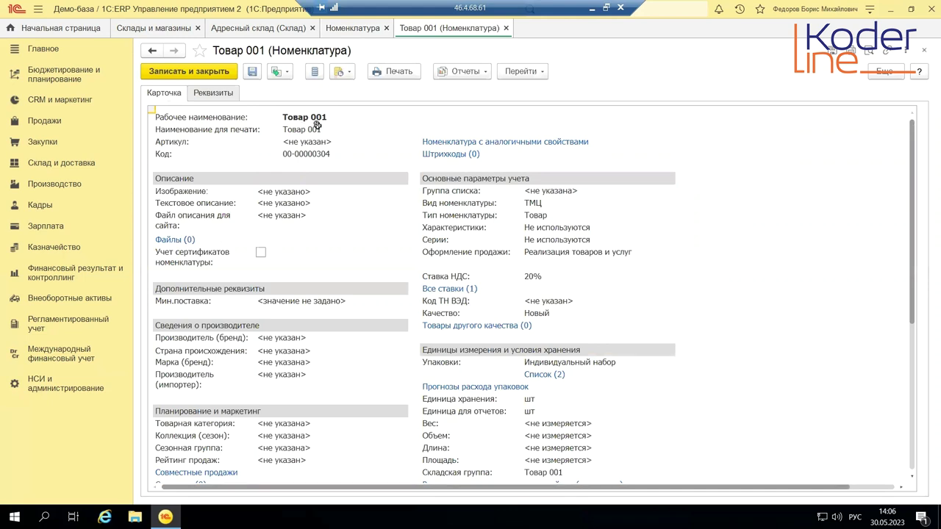
pyautogui.scroll(-3, 588, 373)
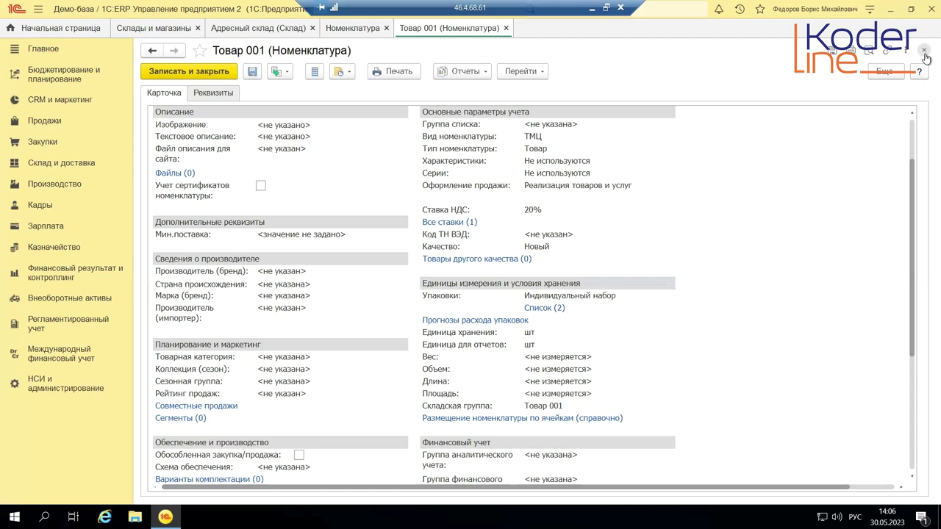
# Examine the packaging list of Товар 001 and the шт packaging's warehouse group, weight and dimensions, then close both
pyautogui.click(556, 311)
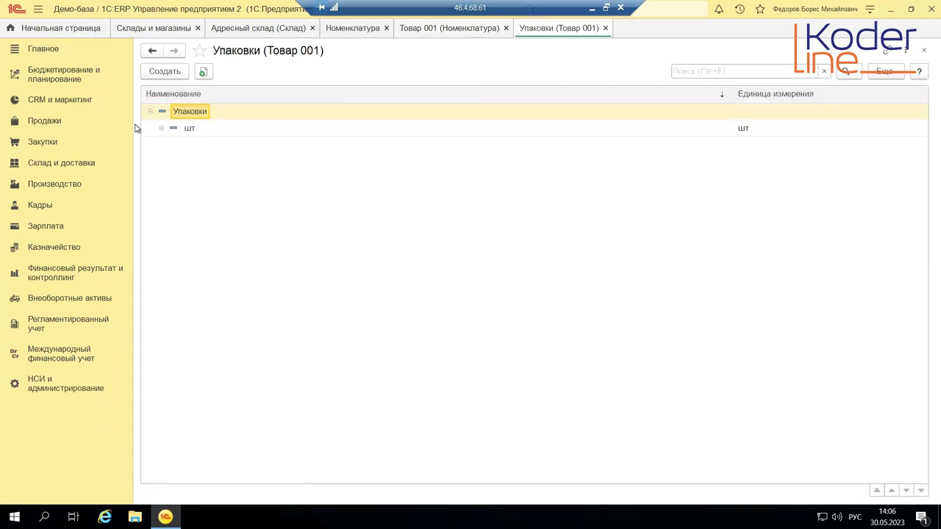
pyautogui.click(161, 128)
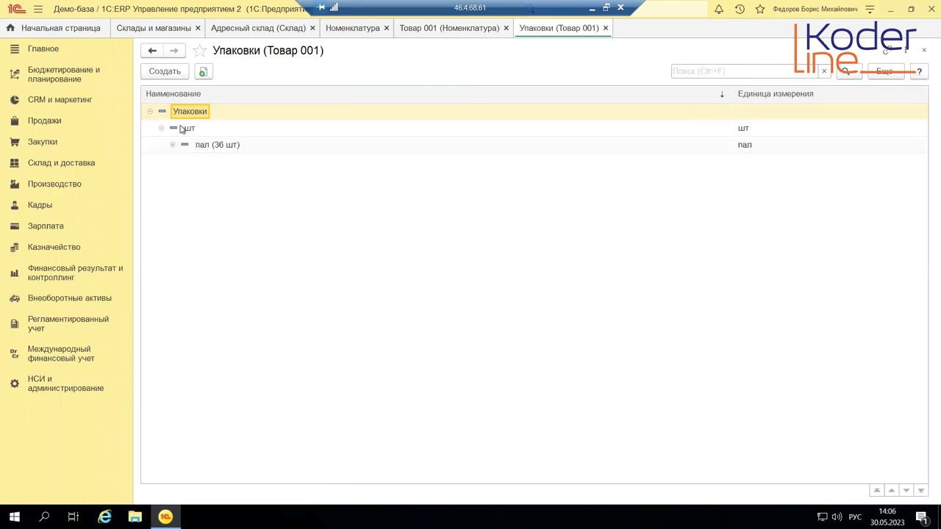
pyautogui.click(221, 147)
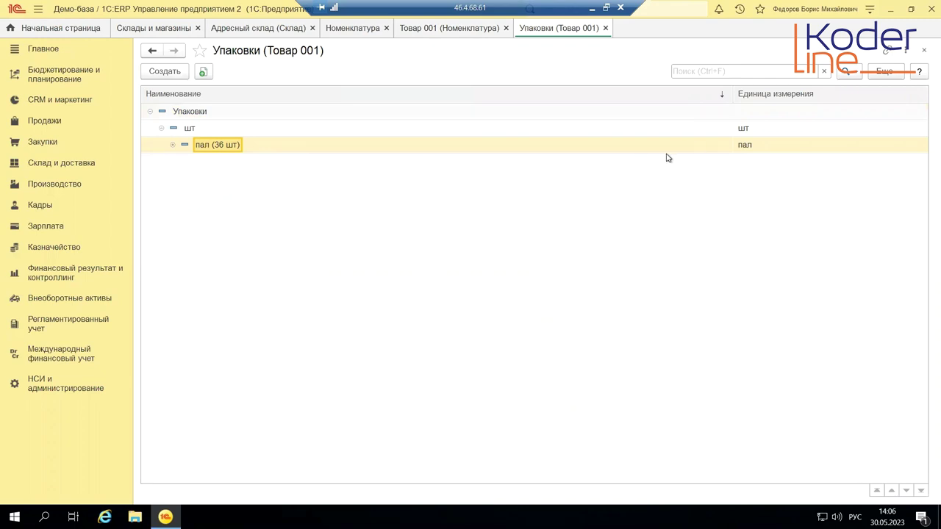
pyautogui.doubleClick(188, 131)
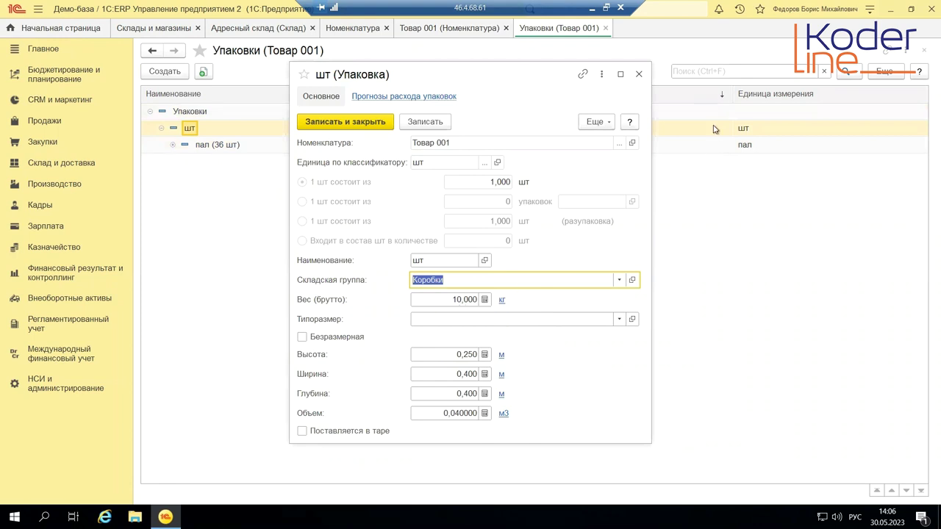
pyautogui.click(639, 74)
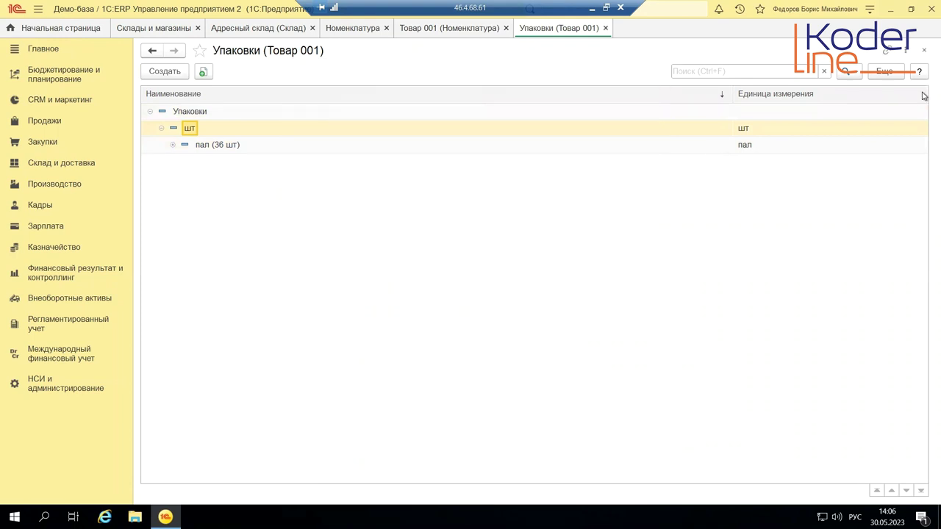
pyautogui.click(923, 50)
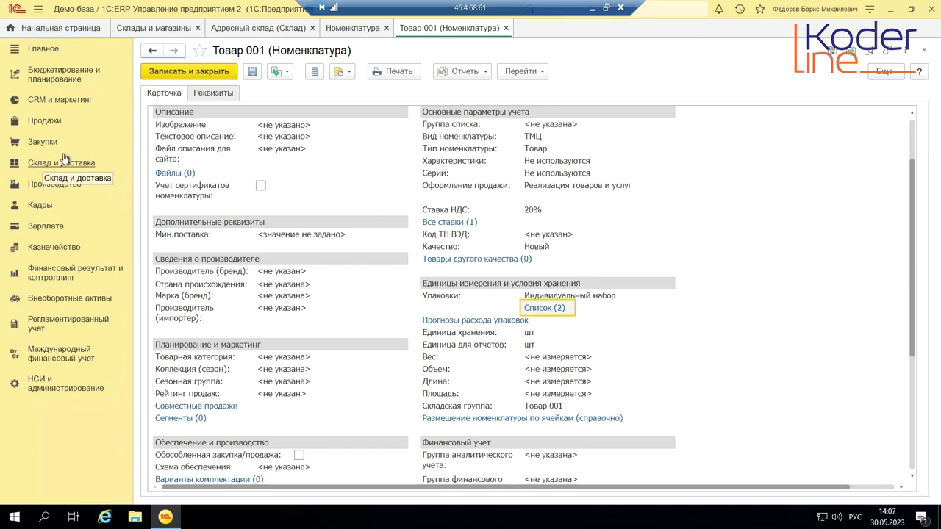
# Open the journal of all purchase documents, Документы закупки (все)
pyautogui.click(42, 142)
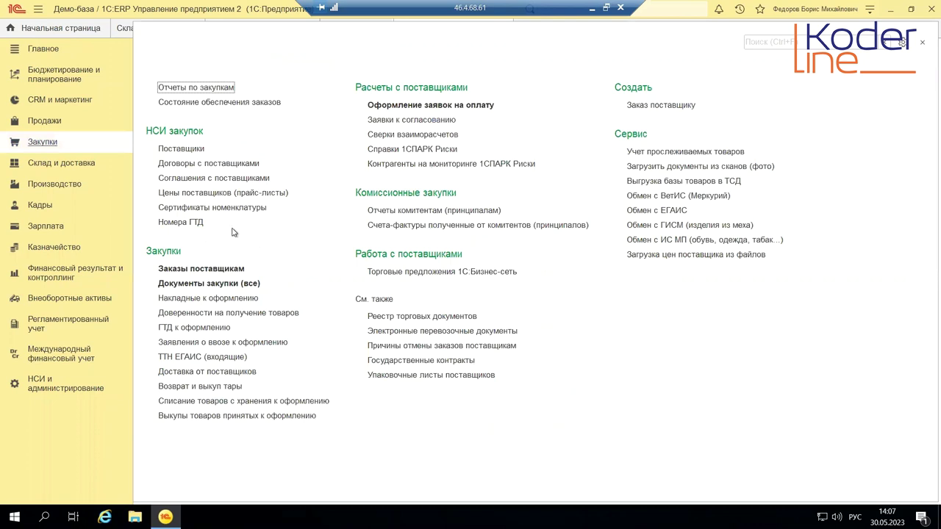
pyautogui.click(202, 284)
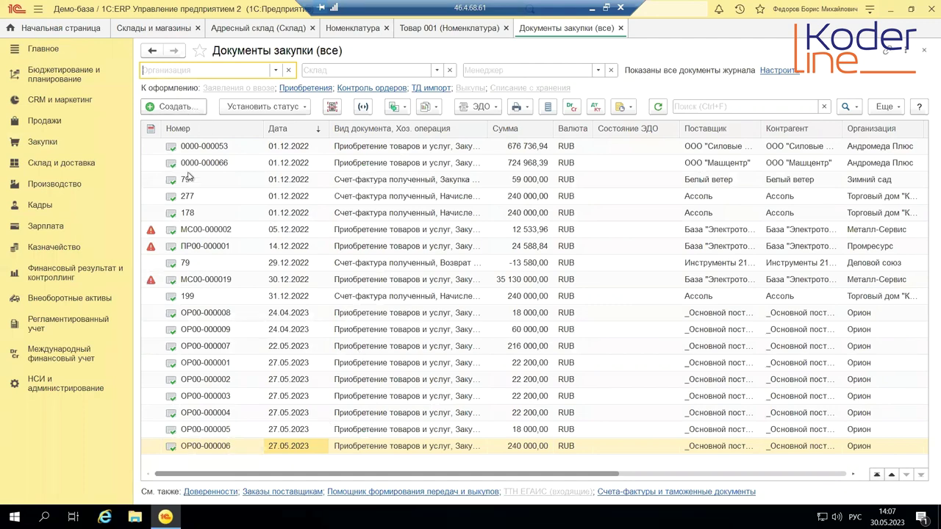
pyautogui.click(280, 364)
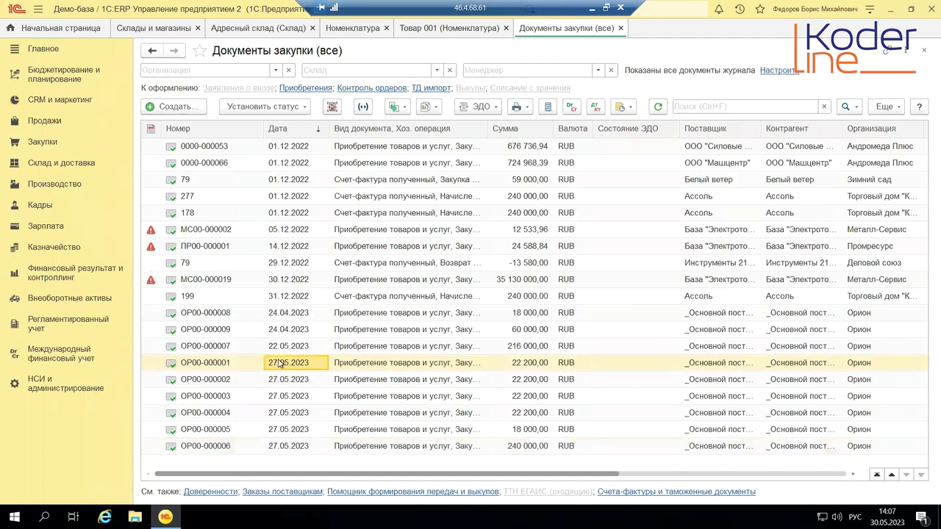
pyautogui.rightClick(281, 363)
pyautogui.click(330, 321)
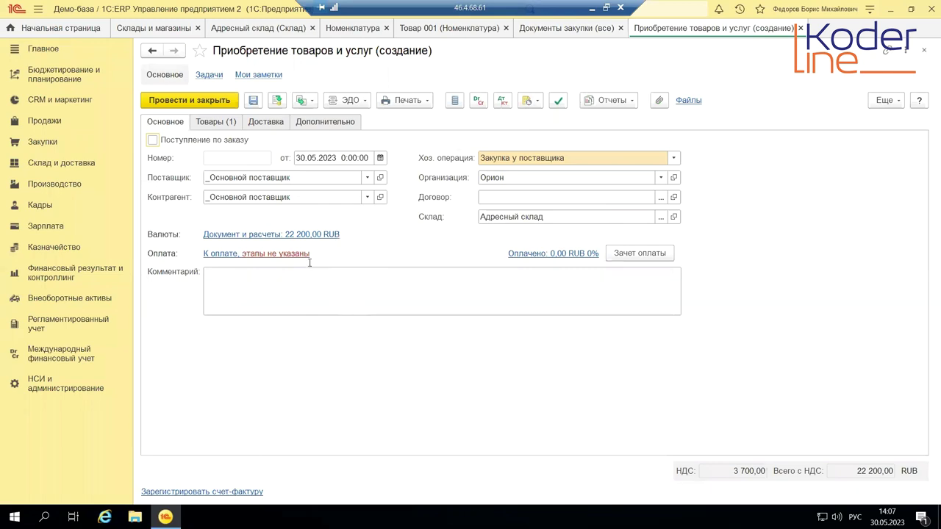
pyautogui.click(218, 125)
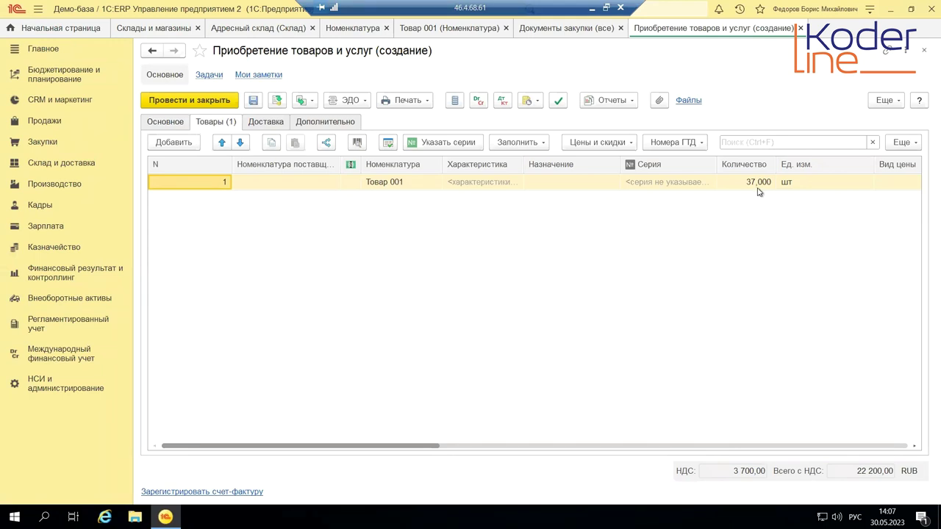
pyautogui.moveTo(404, 445); pyautogui.dragTo(517, 448)
pyautogui.click(319, 414)
pyautogui.click(923, 55)
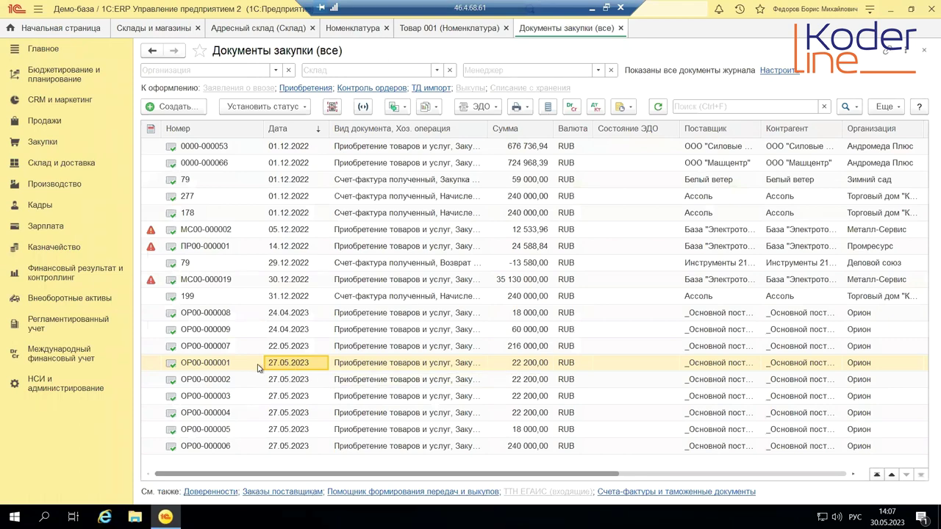
# Check the goods lines of the first Приобретение товаров и услуг document dated 27.05.2023, then close it
pyautogui.click(403, 368)
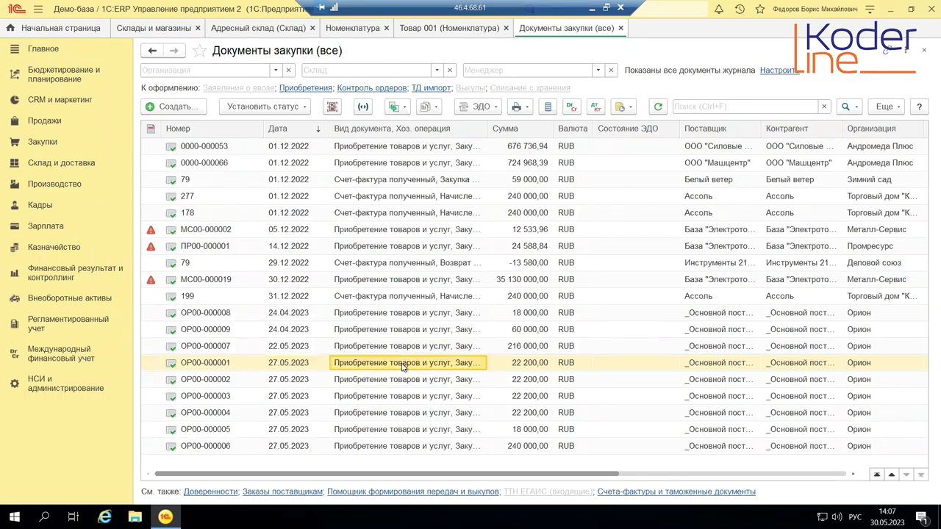
pyautogui.doubleClick(402, 364)
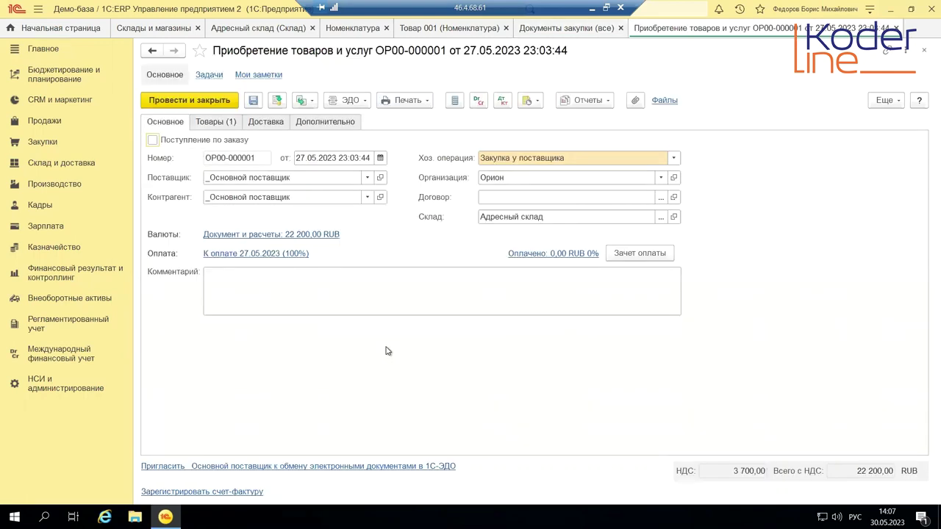
pyautogui.click(231, 125)
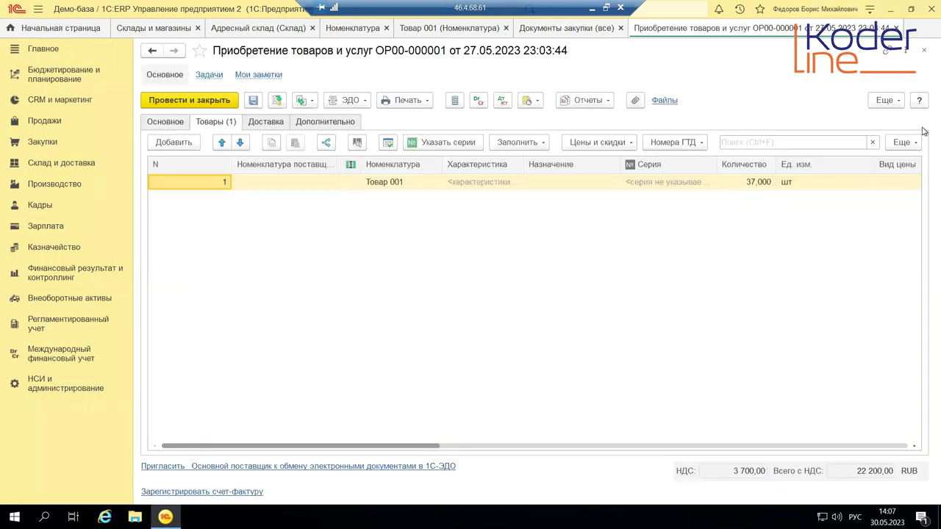
pyautogui.click(923, 50)
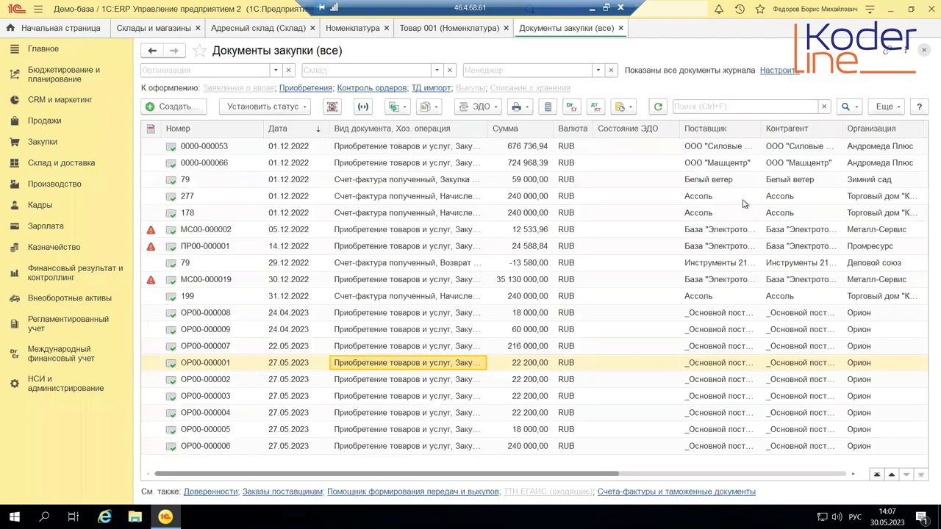
# Check the goods lines of the second Приобретение товаров и услуг document dated 27.05.2023, then close it
pyautogui.click(457, 381)
pyautogui.doubleClick(456, 380)
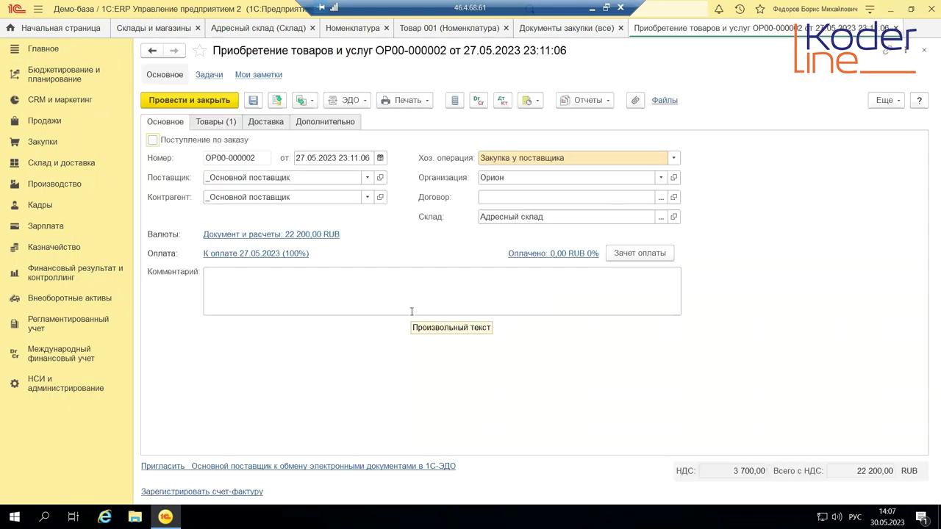
pyautogui.click(220, 123)
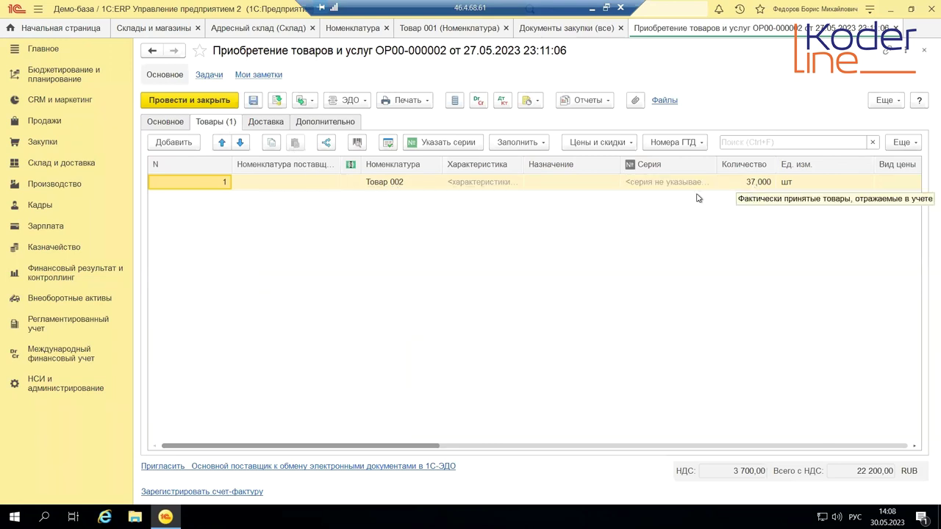
pyautogui.click(922, 50)
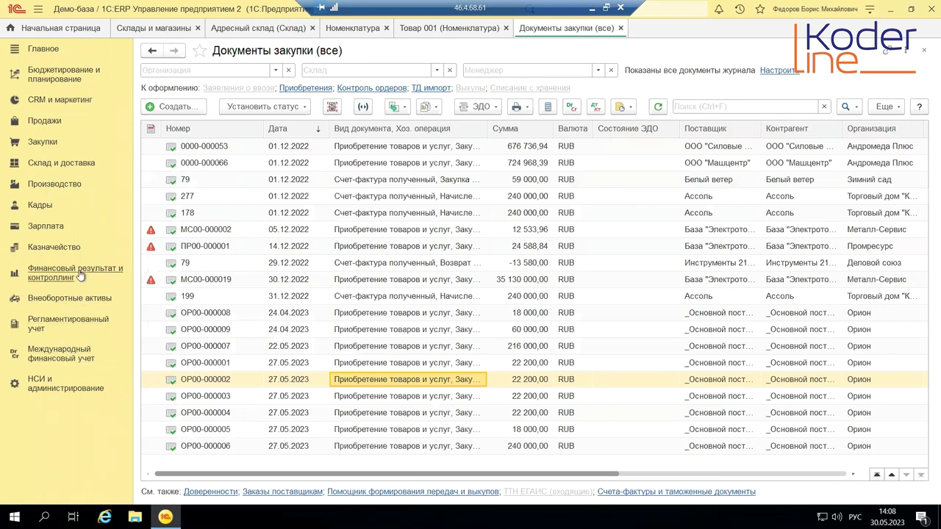
# Open the Приемка товаров на склад workplace and set its warehouse to Адресный склад
pyautogui.click(63, 164)
pyautogui.click(184, 389)
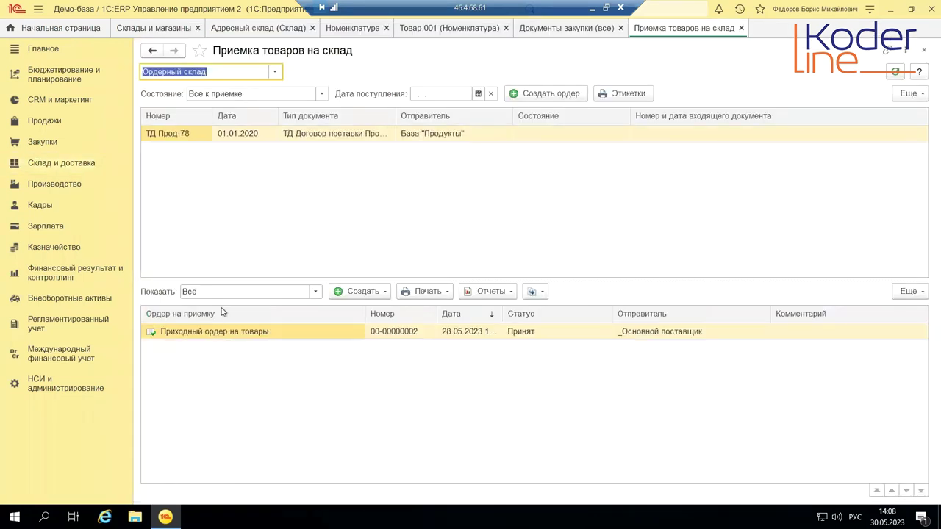
pyautogui.click(274, 71)
pyautogui.click(227, 105)
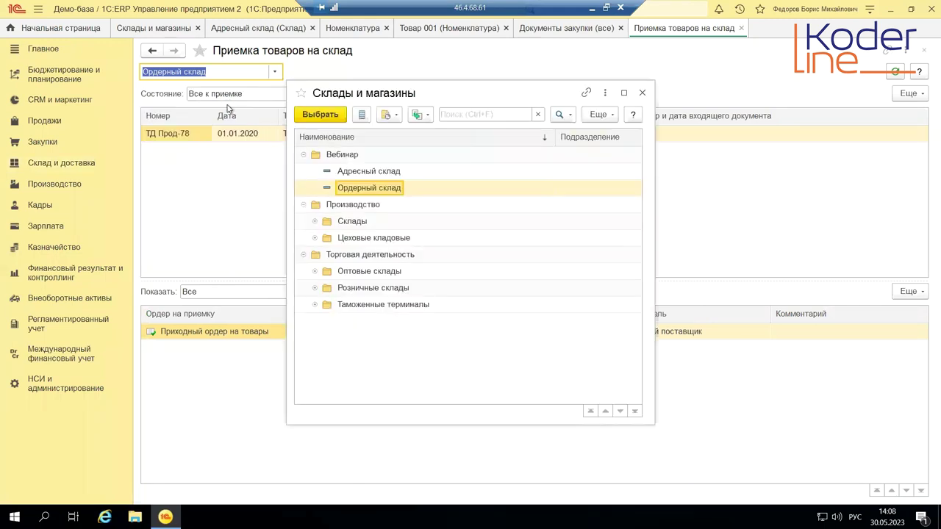
pyautogui.doubleClick(343, 171)
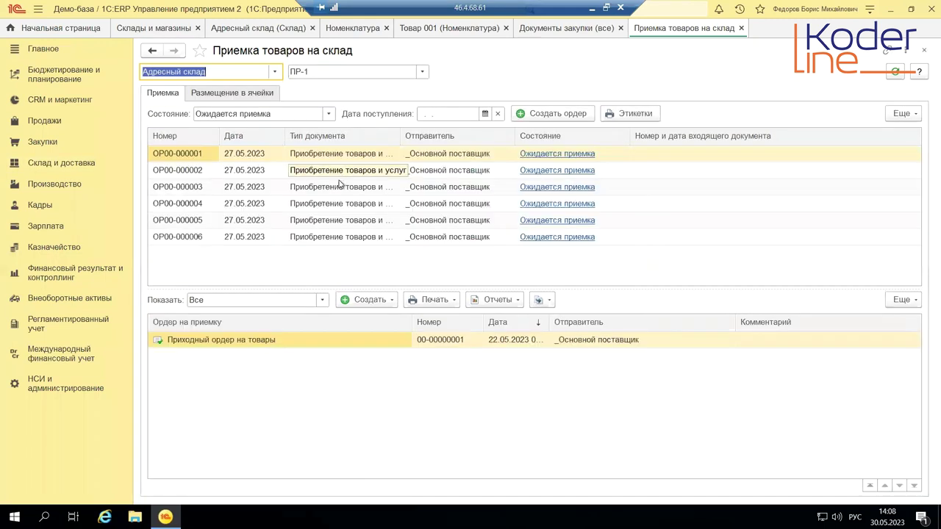
# Check the goods lines of the existing Приходный ордер на товары dated 22.05.2023, then close it
pyautogui.click(182, 156)
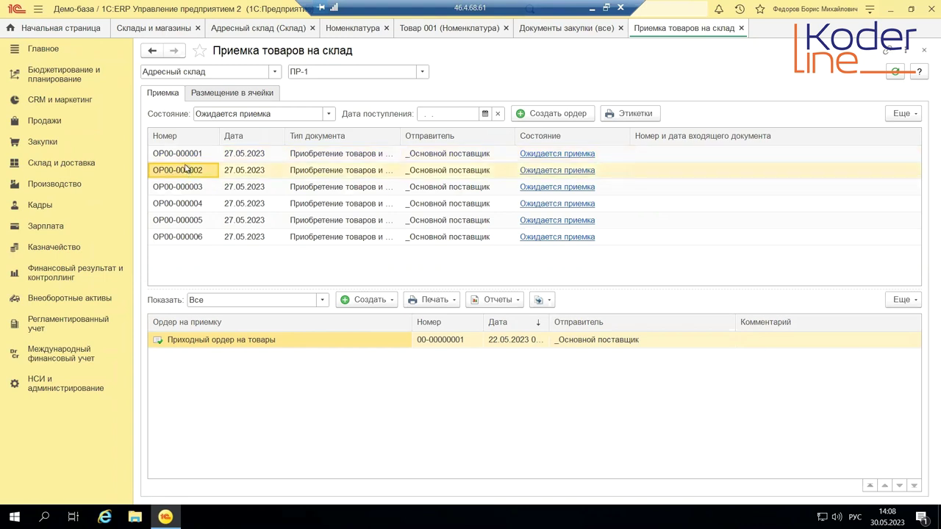
pyautogui.click(187, 171)
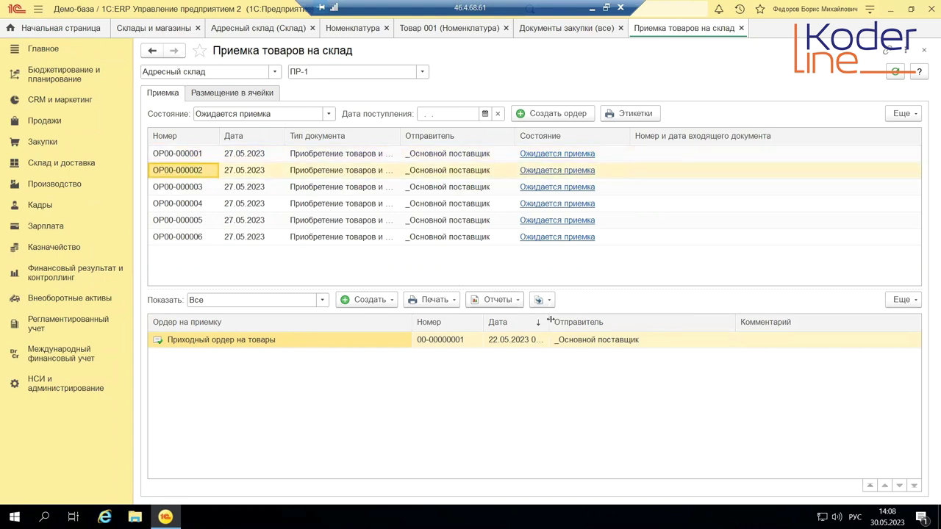
pyautogui.click(480, 341)
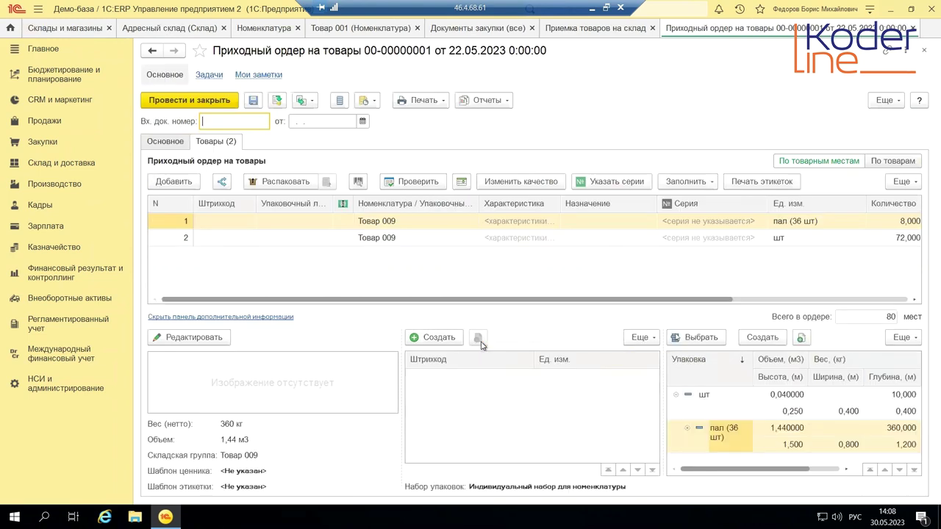
pyautogui.click(924, 50)
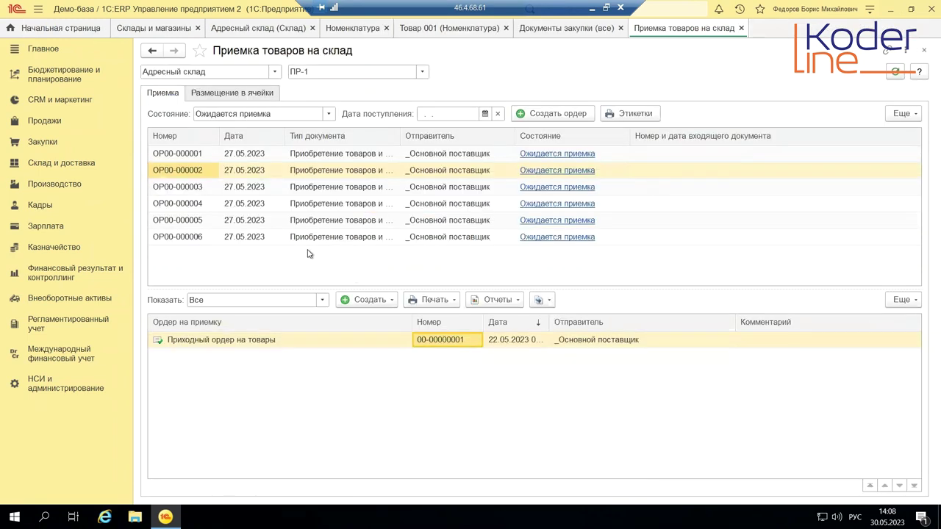
# Create a receipt order for the first purchase document awaiting receipt and check its goods and its receiving zone ПР-1
pyautogui.click(180, 171)
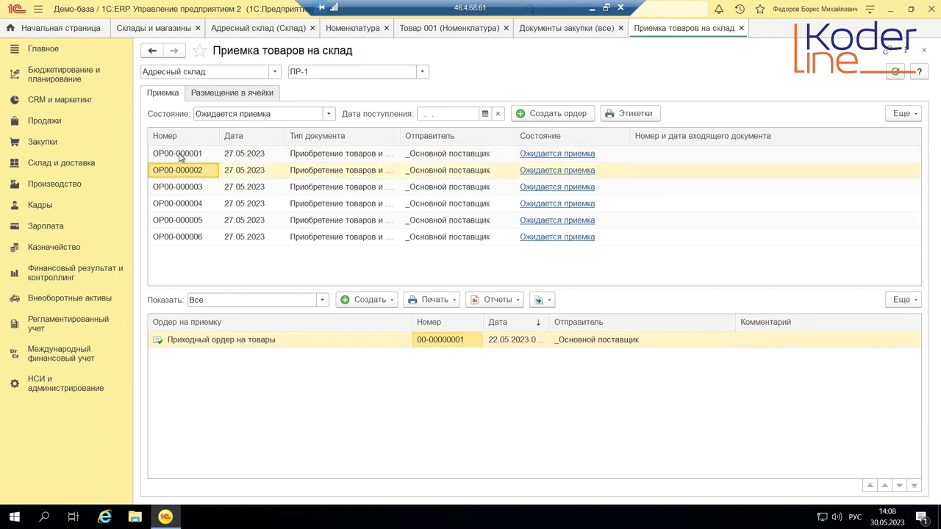
pyautogui.click(179, 156)
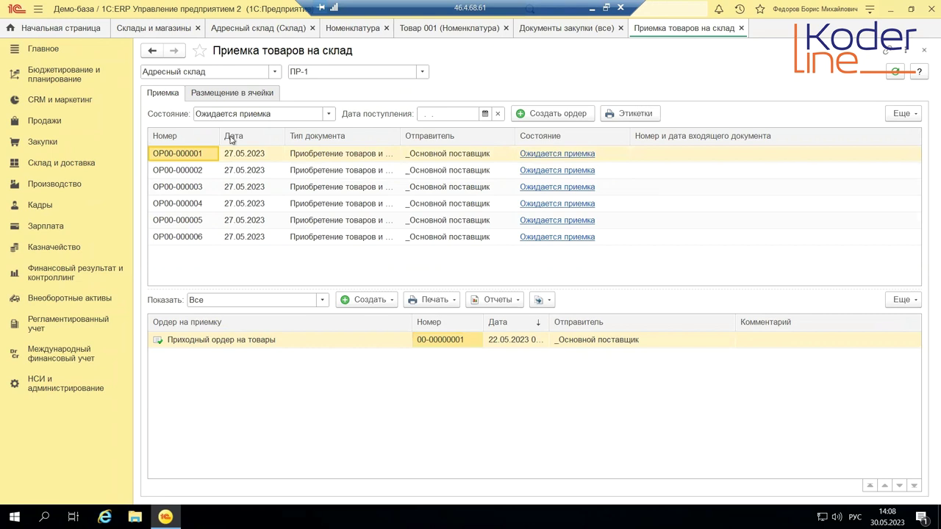
pyautogui.click(580, 117)
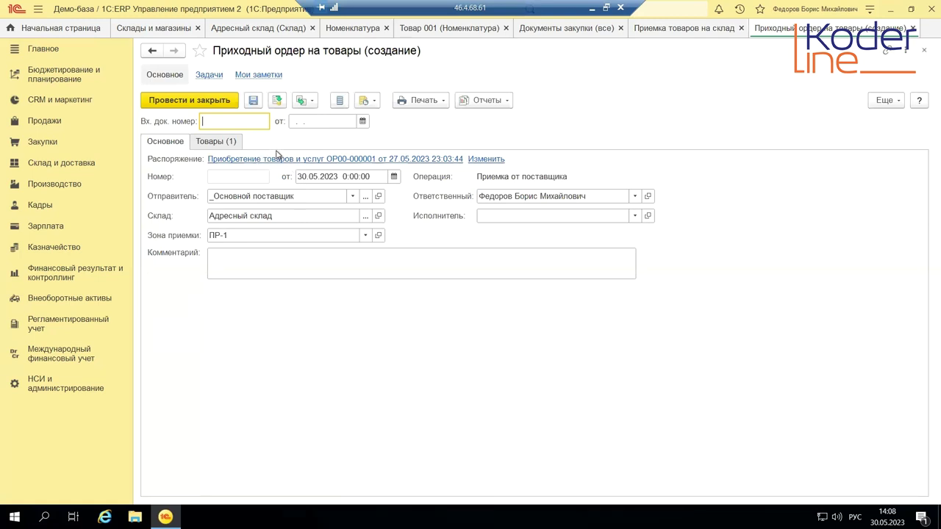
pyautogui.click(230, 142)
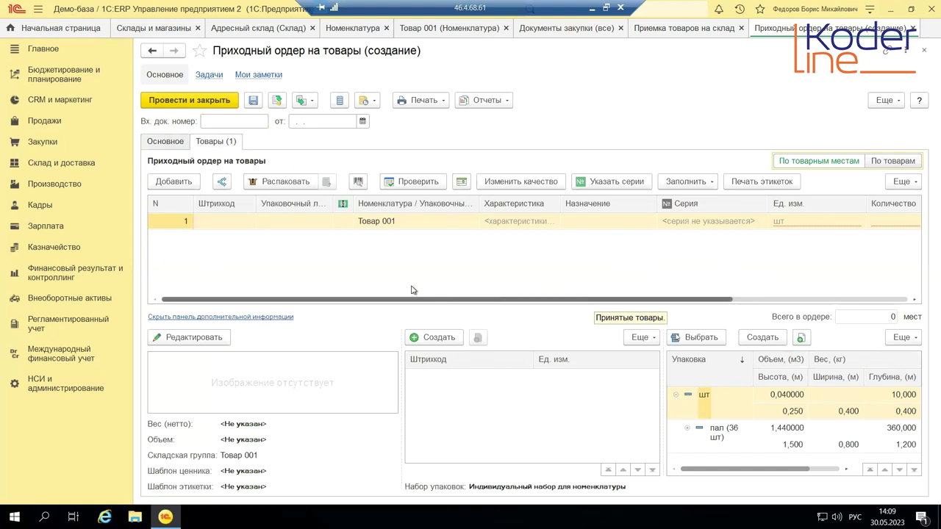
pyautogui.click(174, 147)
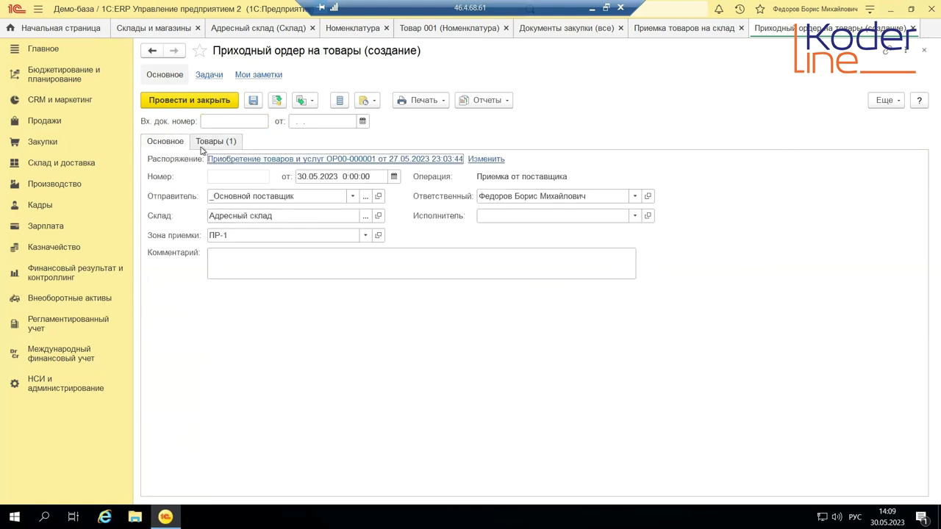
pyautogui.click(233, 236)
pyautogui.click(231, 252)
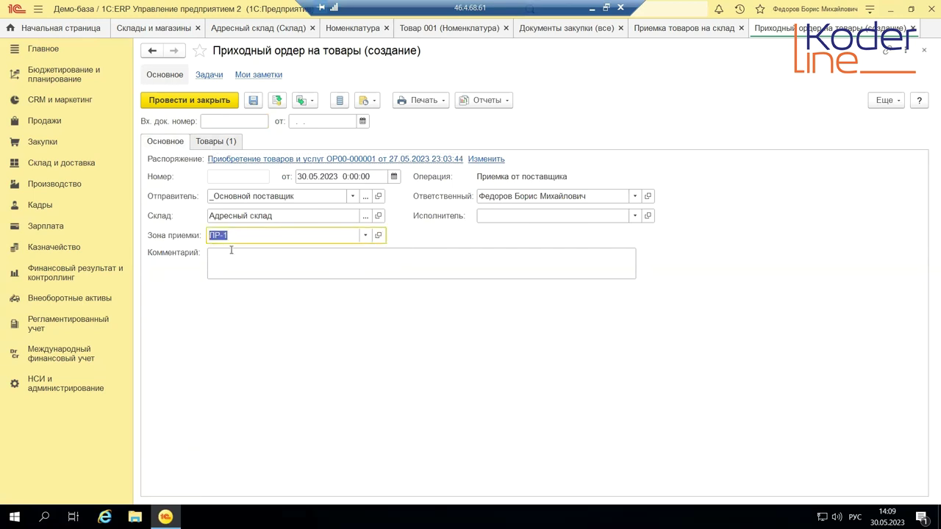
# Set the received quantity of Товар 001 to 37 in the order's goods list
pyautogui.click(216, 144)
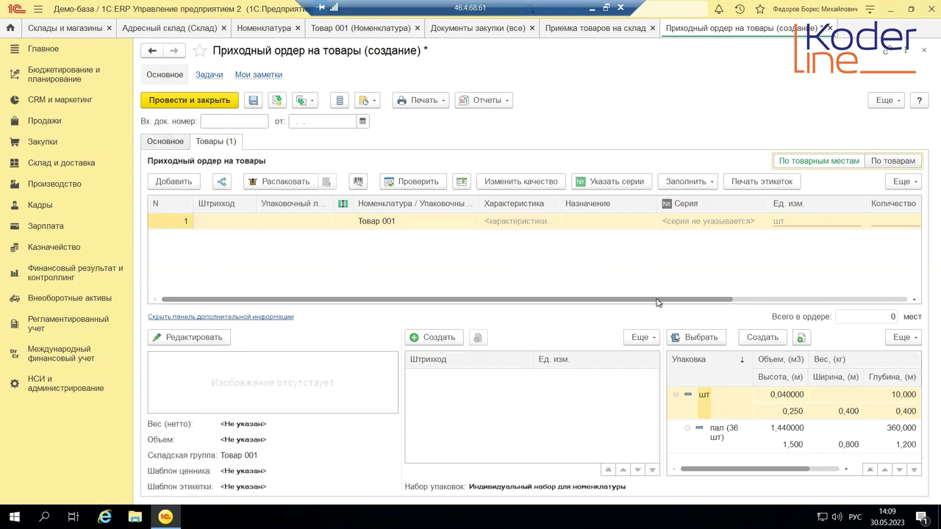
pyautogui.moveTo(673, 300); pyautogui.dragTo(848, 300)
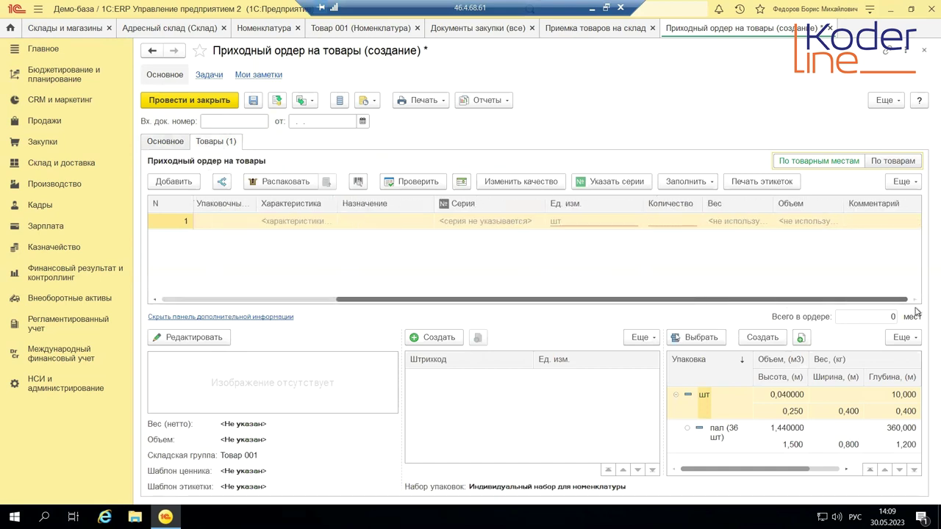
pyautogui.click(569, 222)
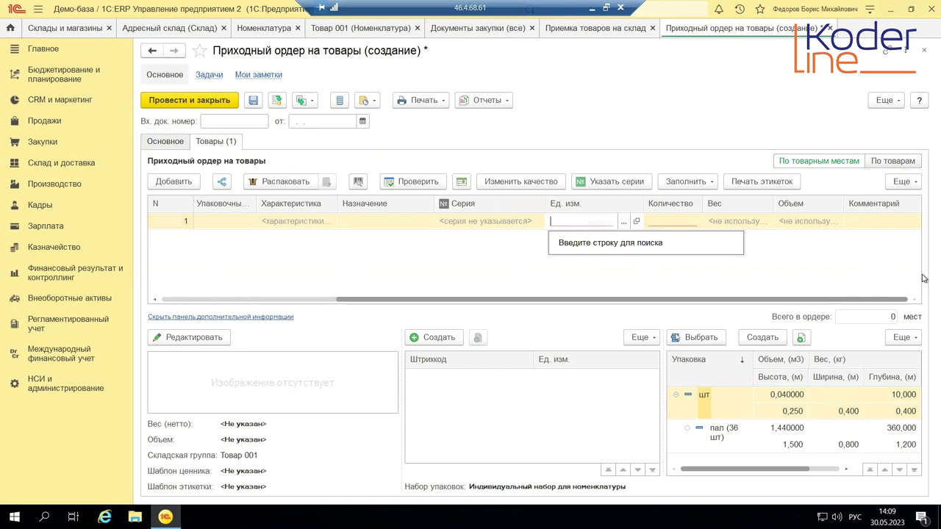
pyautogui.write('37')
pyautogui.click(686, 221)
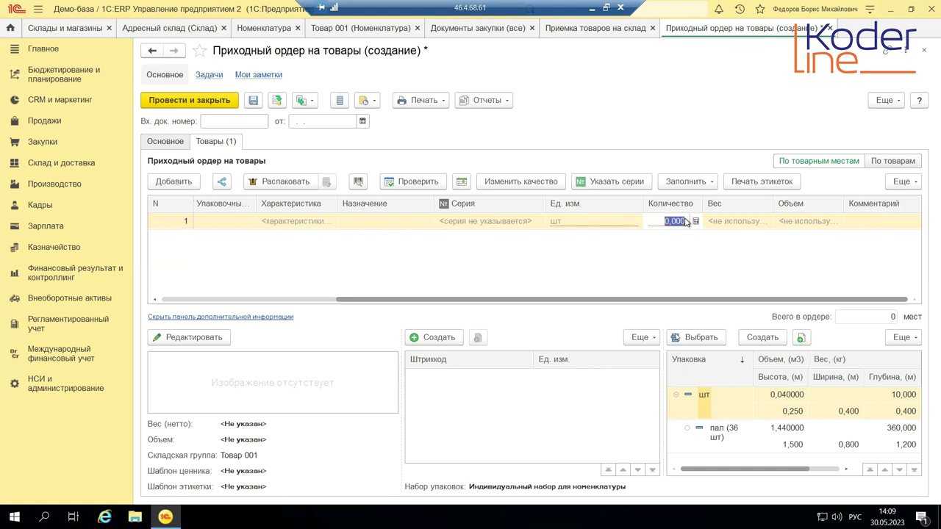
pyautogui.write('37')
pyautogui.press('Return')
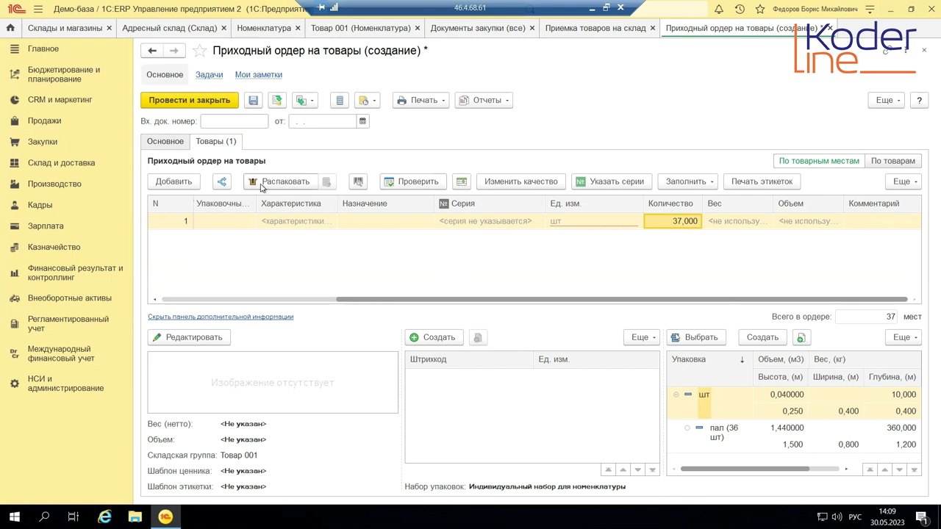
# Split the Товар 001 line, moving a quantity of 1 into a separate line
pyautogui.click(221, 182)
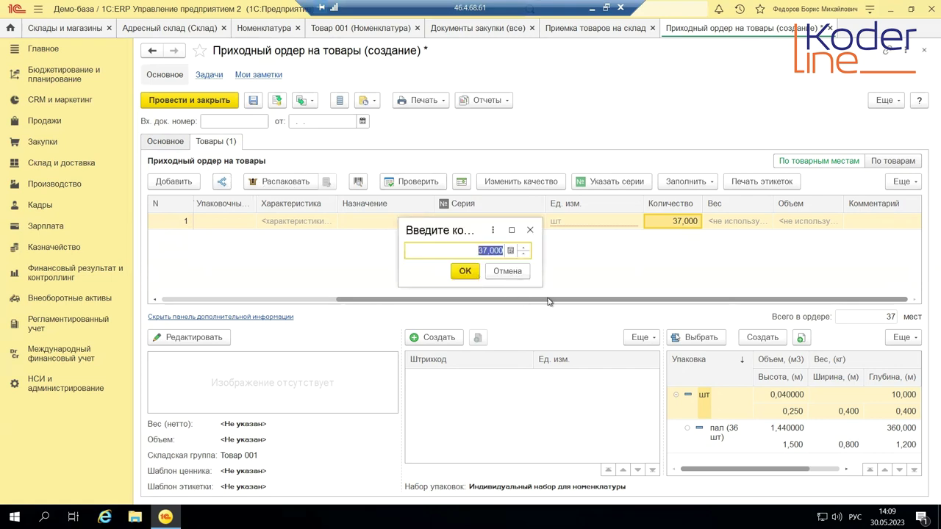
pyautogui.write('1')
pyautogui.press('Return')
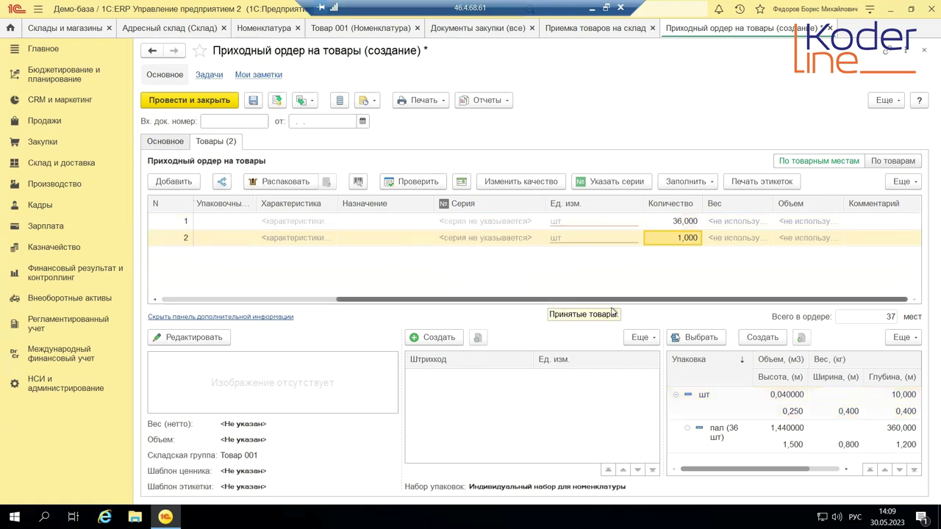
# Assign the пал (36 шт) packaging to the first Товар 001 line and шт to the second
pyautogui.click(609, 221)
pyautogui.doubleClick(742, 430)
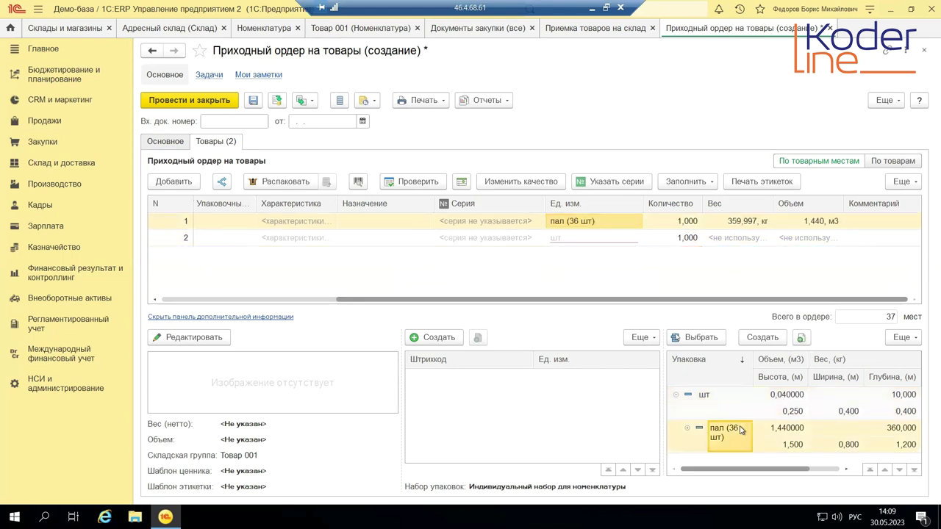
pyautogui.click(617, 237)
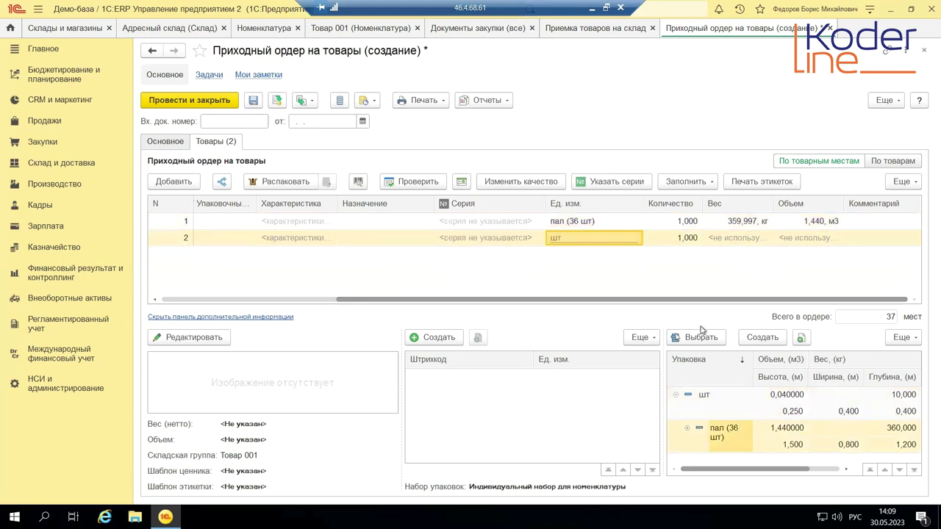
pyautogui.doubleClick(710, 395)
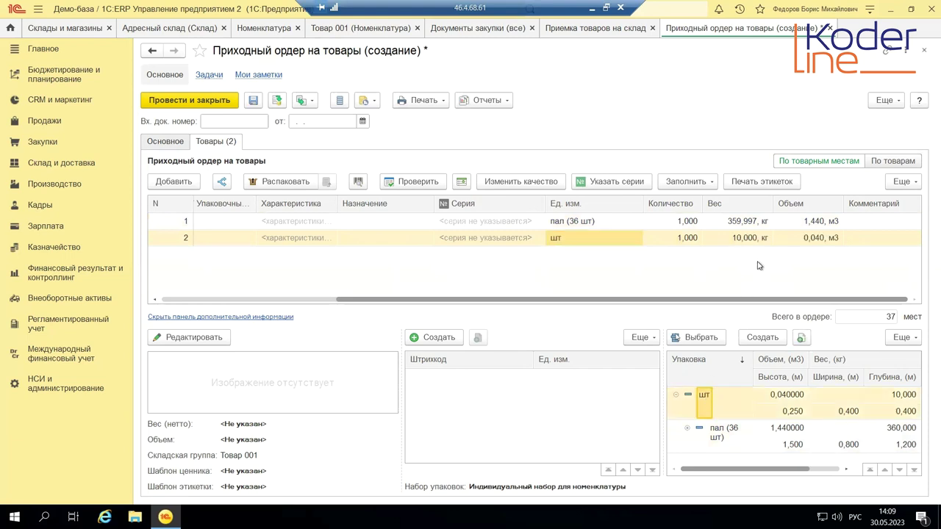
pyautogui.click(744, 267)
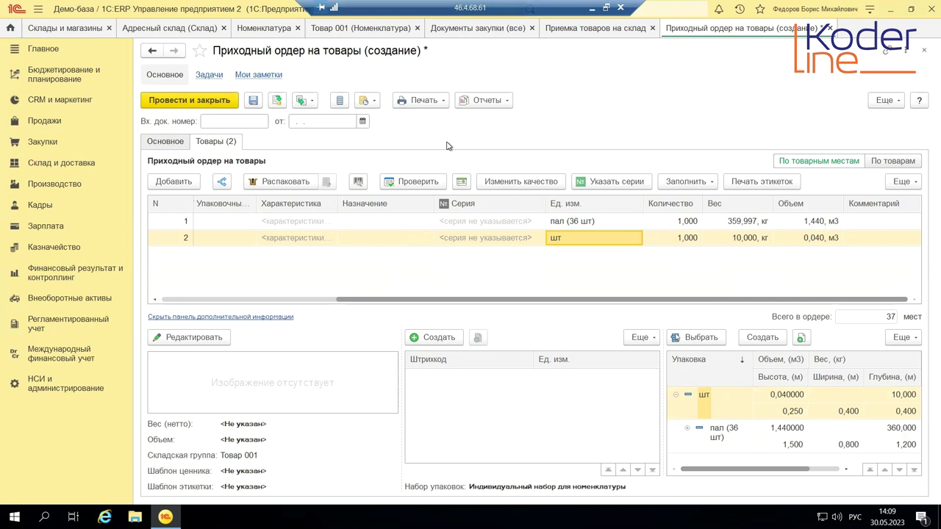
# Return to the receipt order's main details, then post and close the order
pyautogui.click(166, 142)
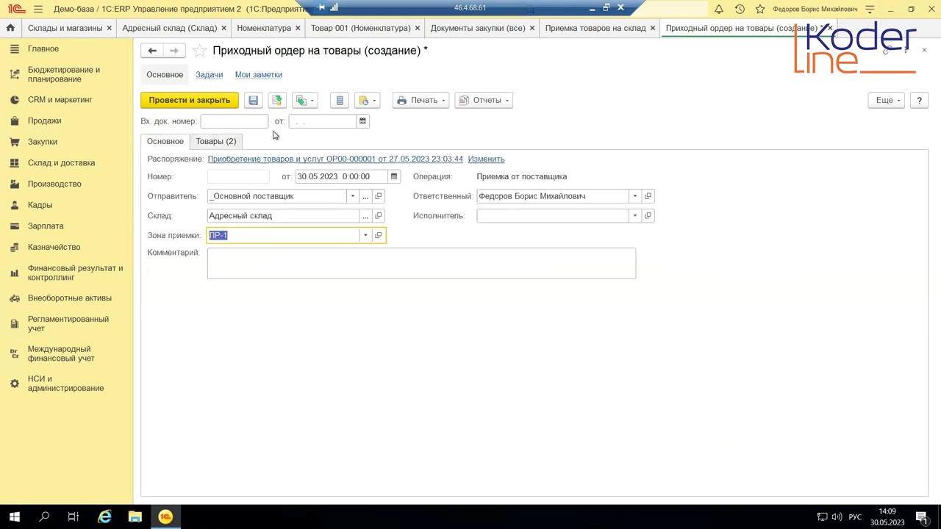
pyautogui.click(196, 101)
pyautogui.click(195, 99)
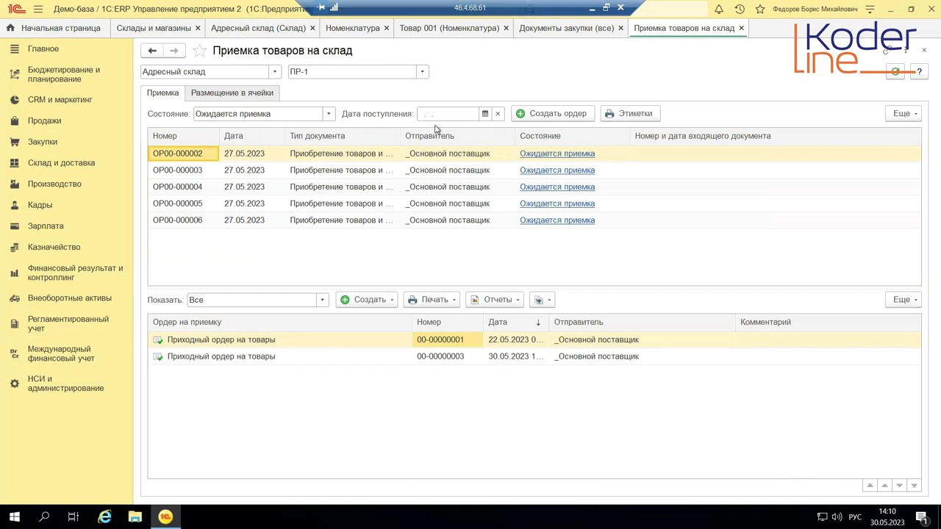
# Create a receipt order for the next purchase document awaiting receipt and set the quantity of Товар 002 to 37
pyautogui.click(553, 115)
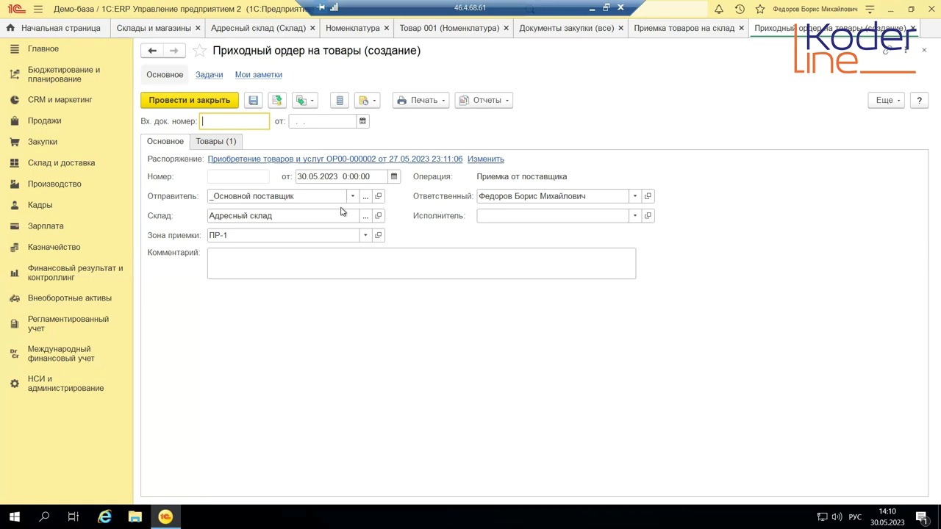
pyautogui.click(224, 142)
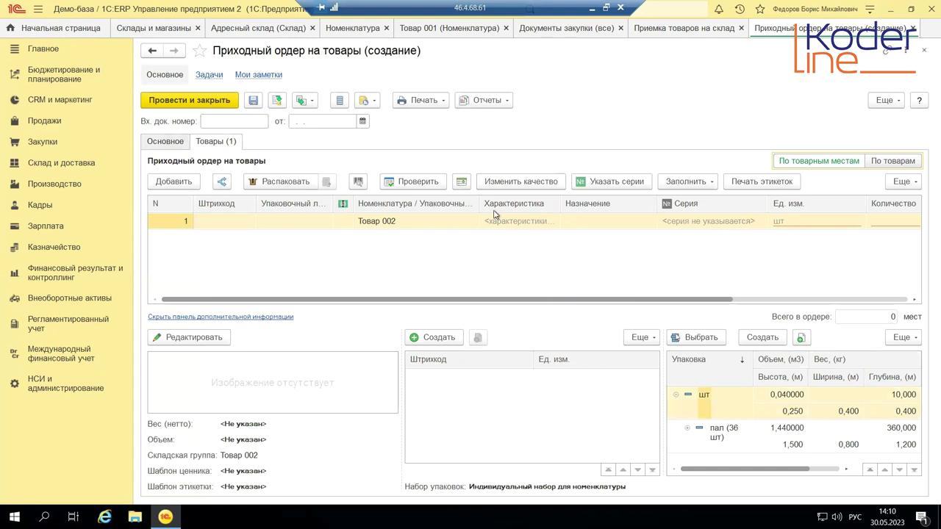
pyautogui.click(816, 221)
pyautogui.write('37')
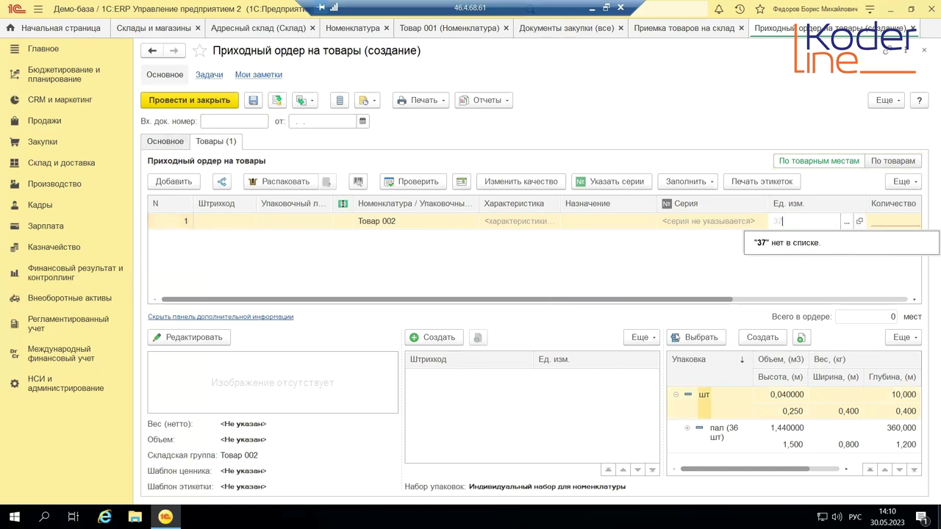
pyautogui.press('BackSpace')
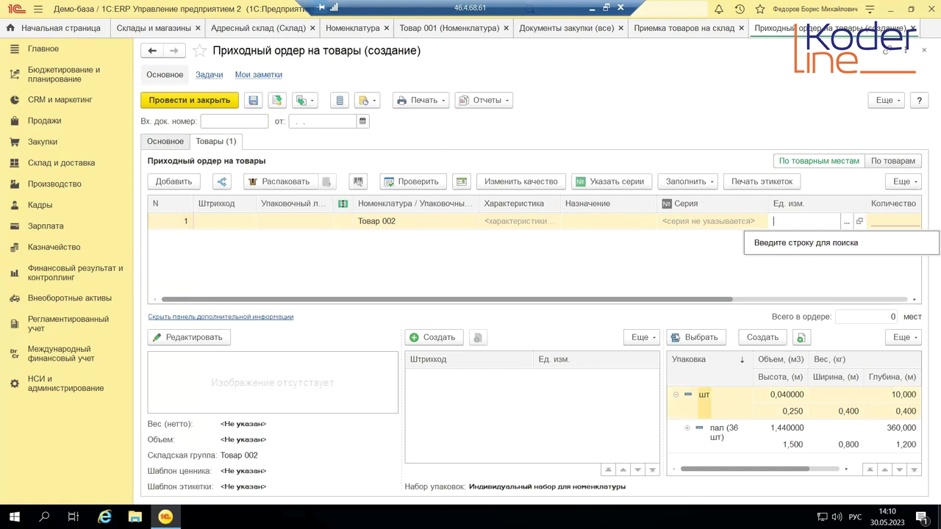
pyautogui.click(894, 221)
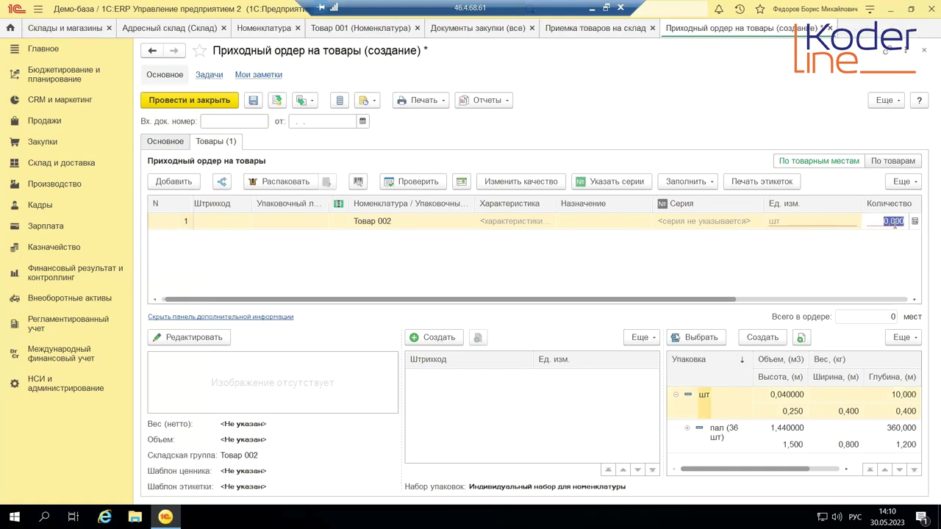
pyautogui.write('37')
pyautogui.press('Return')
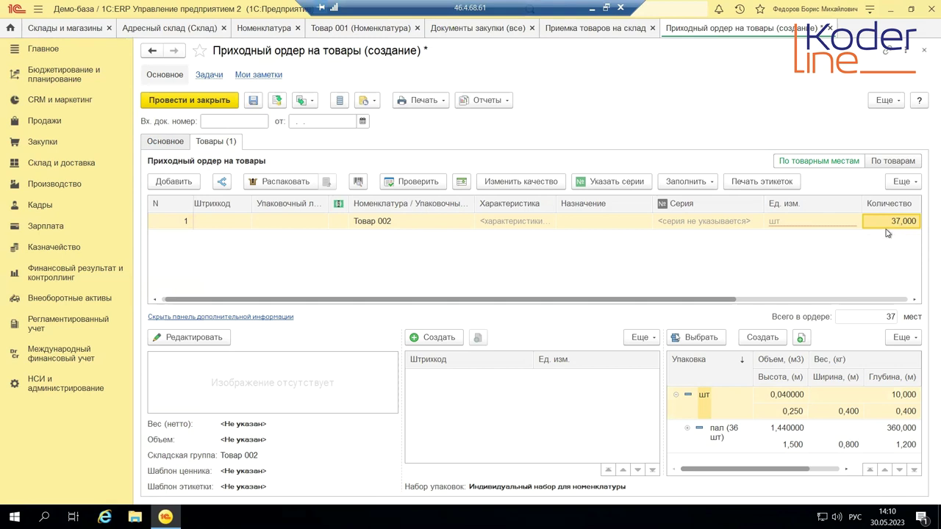
# Split the Товар 002 line, moving a quantity of 1 into a separate line
pyautogui.click(222, 182)
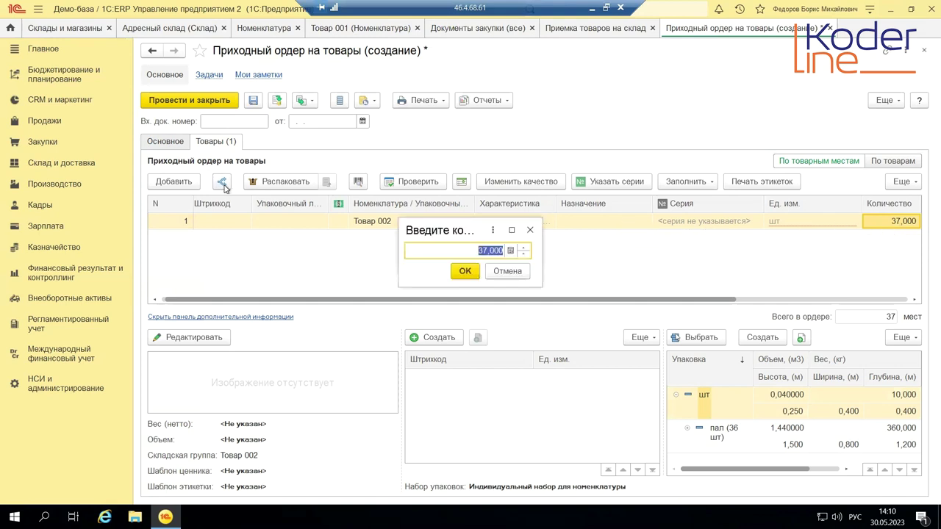
pyautogui.write('1')
pyautogui.press('Return')
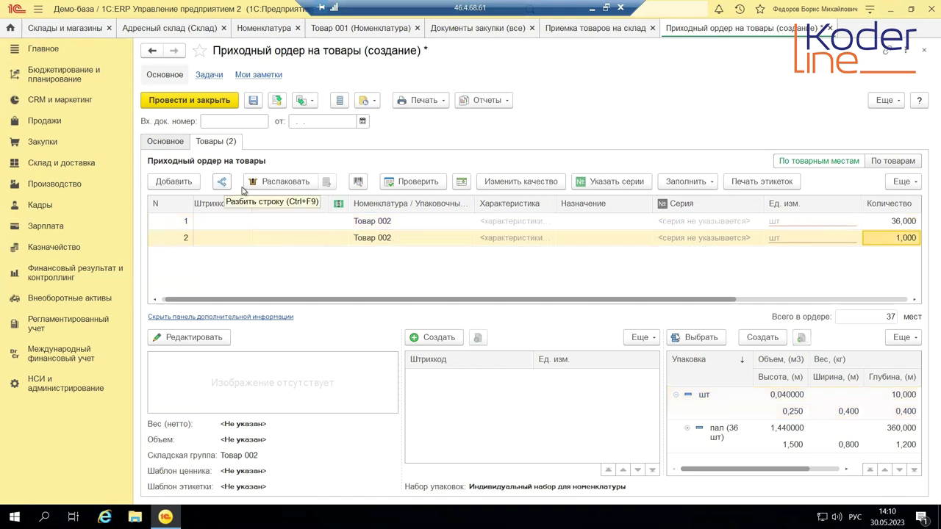
# Assign the пал (36 шт) packaging to the first Товар 002 line and шт to the second
pyautogui.doubleClick(838, 221)
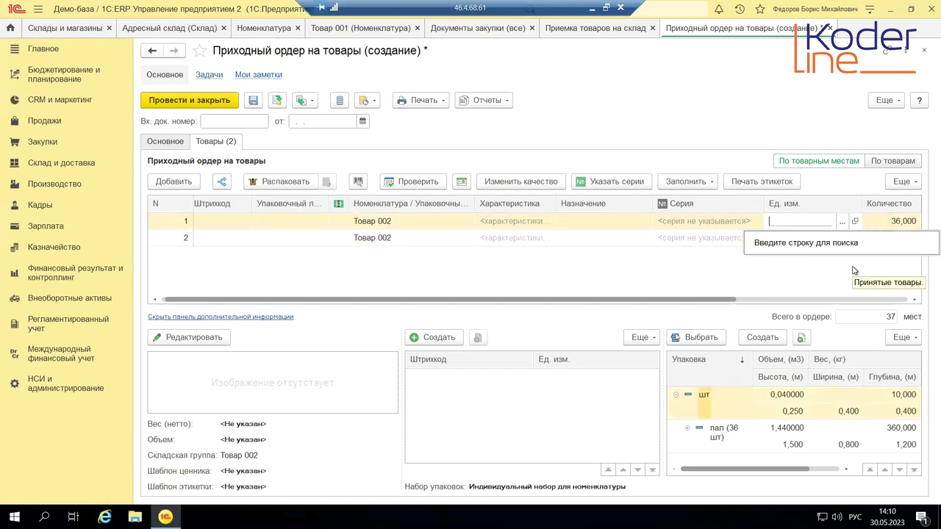
pyautogui.click(739, 433)
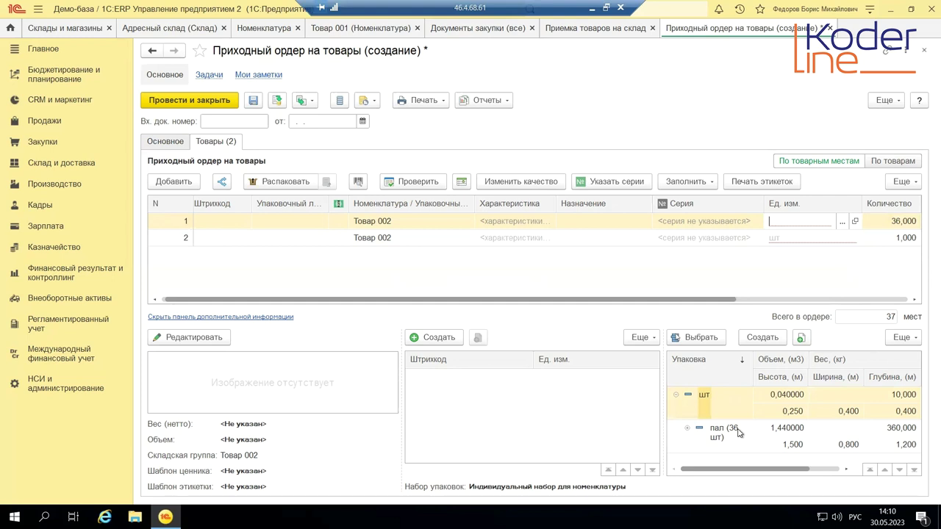
pyautogui.doubleClick(726, 438)
pyautogui.click(801, 252)
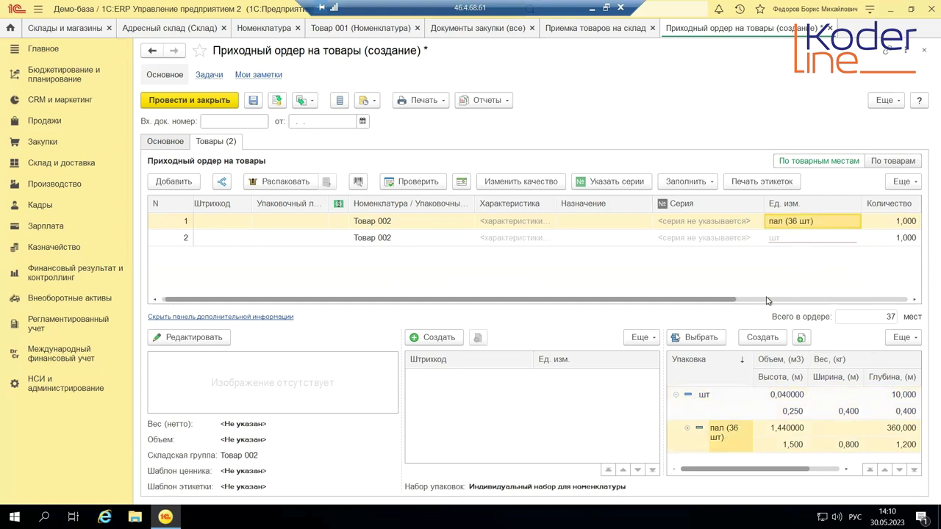
pyautogui.click(792, 240)
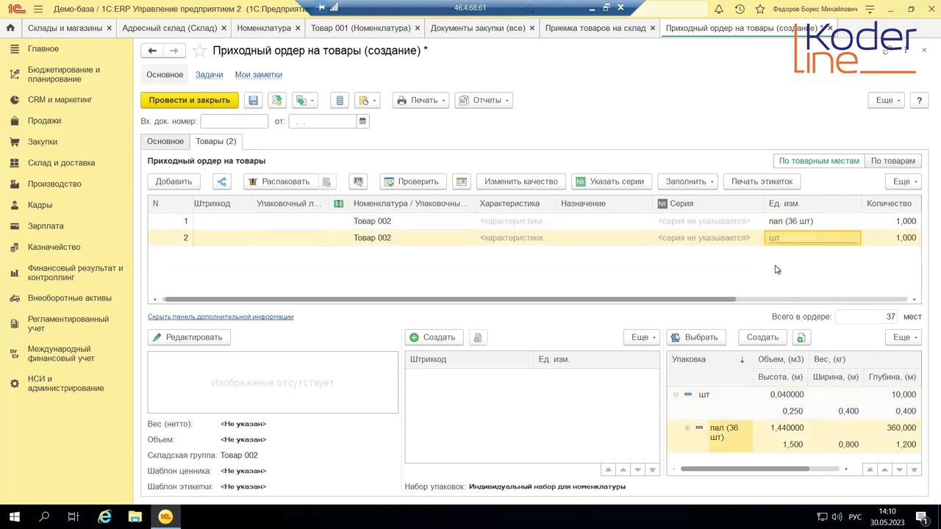
pyautogui.click(711, 402)
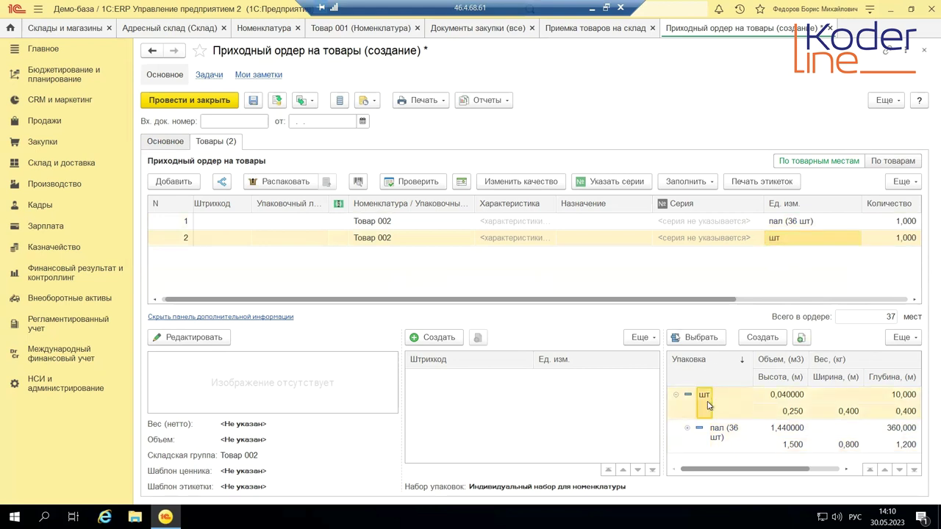
pyautogui.click(521, 238)
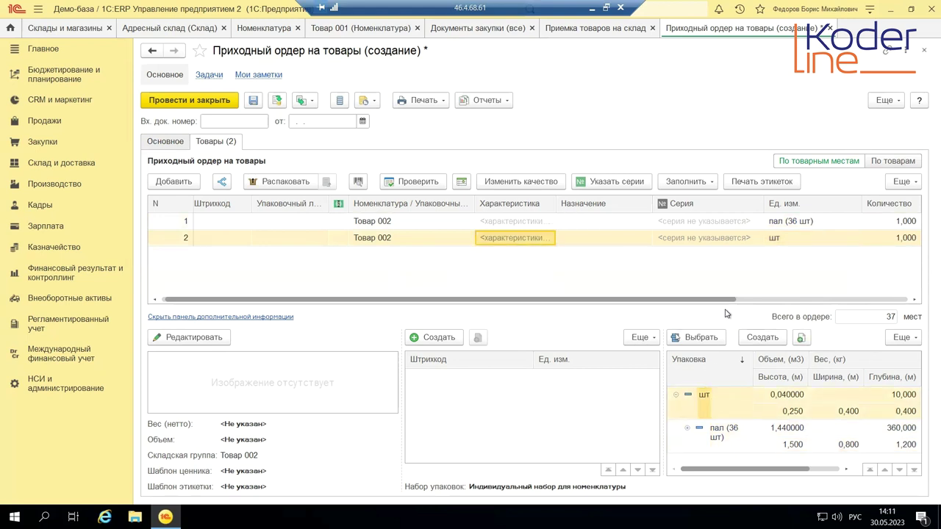
# Check the weight and volume of both Товар 002 lines, and post and close the receipt order
pyautogui.moveTo(738, 302); pyautogui.dragTo(901, 300)
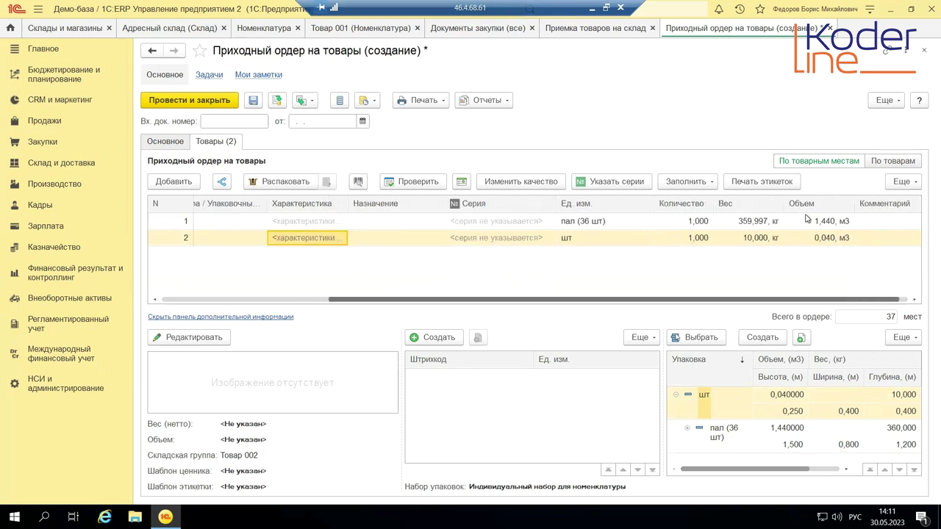
pyautogui.click(212, 105)
pyautogui.click(212, 103)
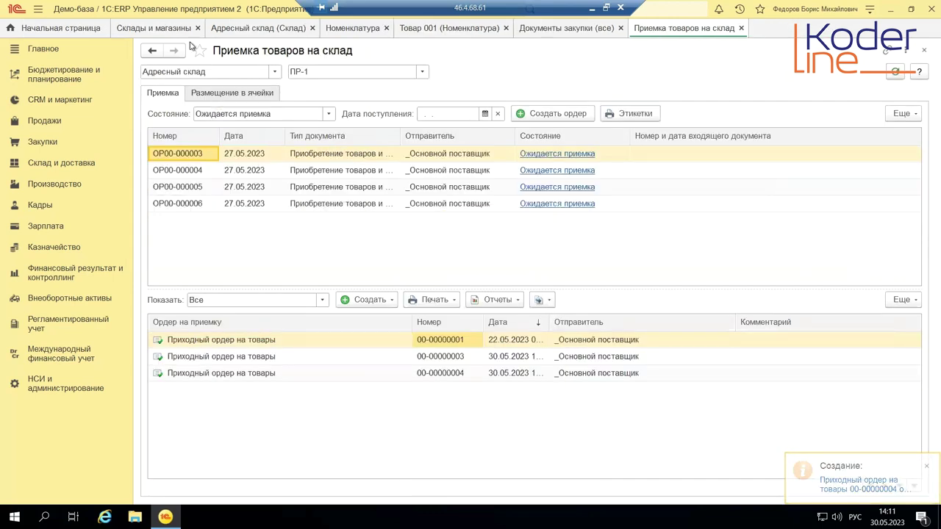
# Review the weight and volume limits of the Ручная сборка and Сборка погрузчиком work areas of Адресный склад
pyautogui.click(245, 31)
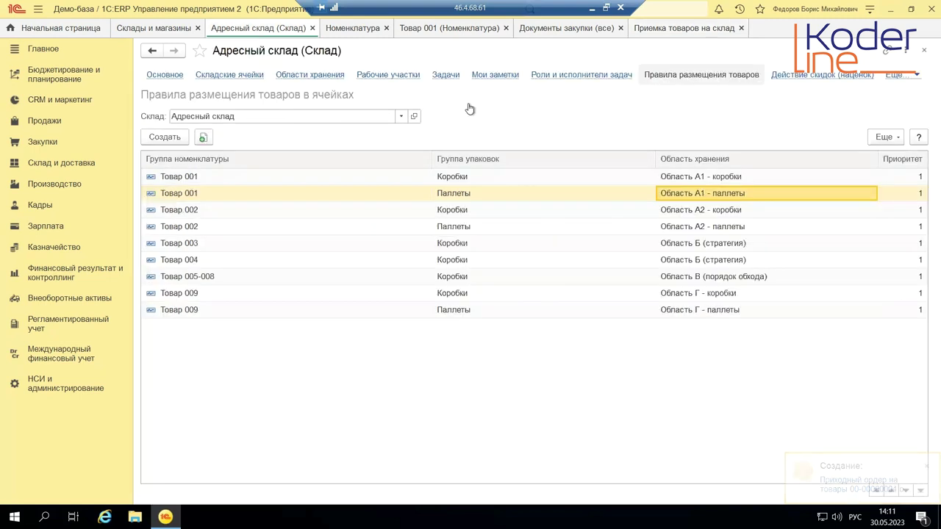
pyautogui.click(382, 75)
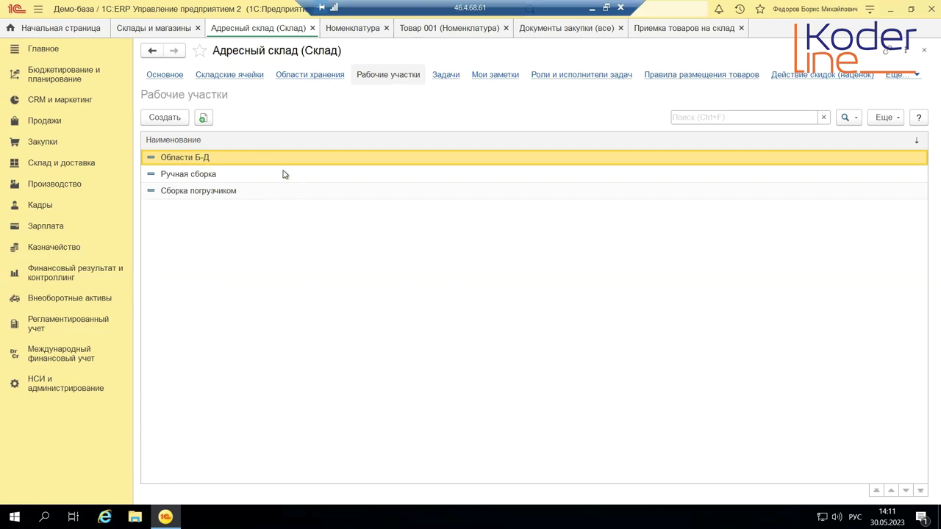
pyautogui.click(217, 175)
pyautogui.doubleClick(218, 175)
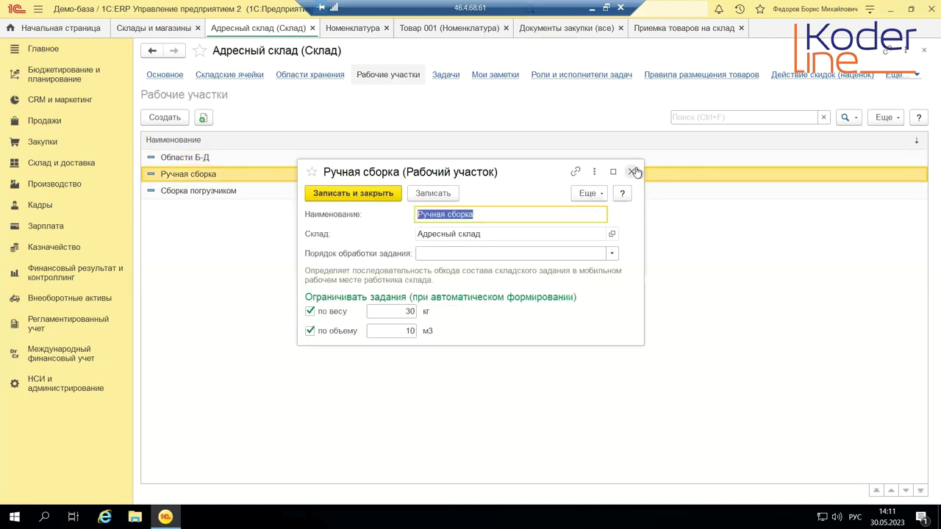
pyautogui.click(630, 172)
pyautogui.doubleClick(191, 190)
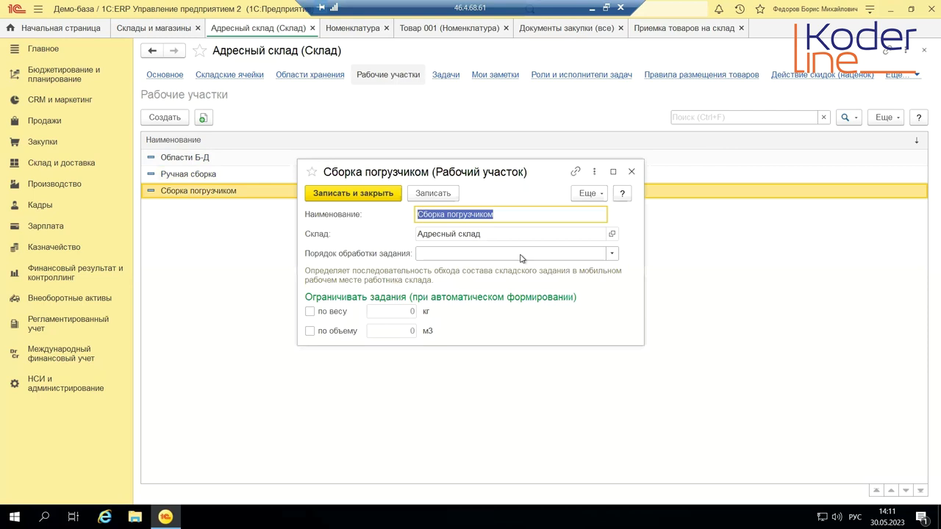
pyautogui.click(630, 171)
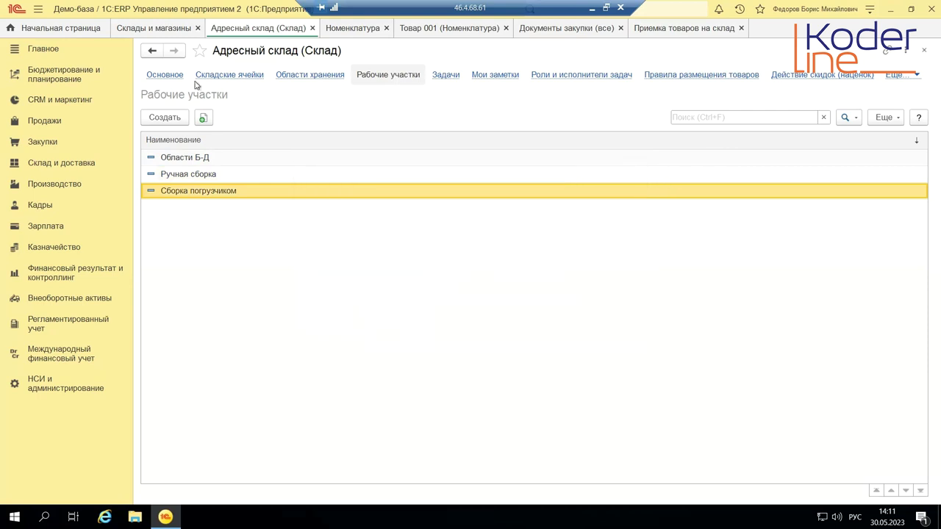
# Examine the storage area and work area assigned to the cells in group А-1 of the warehouse
pyautogui.click(251, 76)
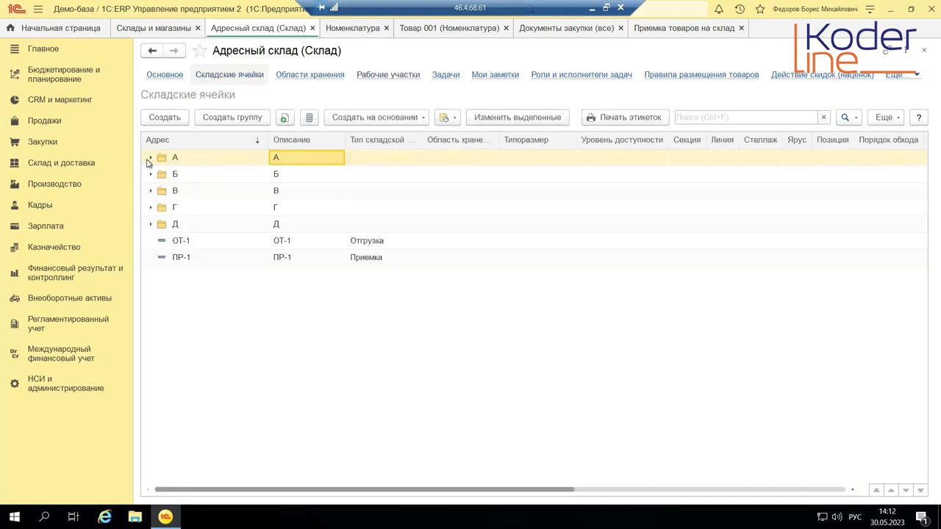
pyautogui.click(149, 158)
pyautogui.click(162, 176)
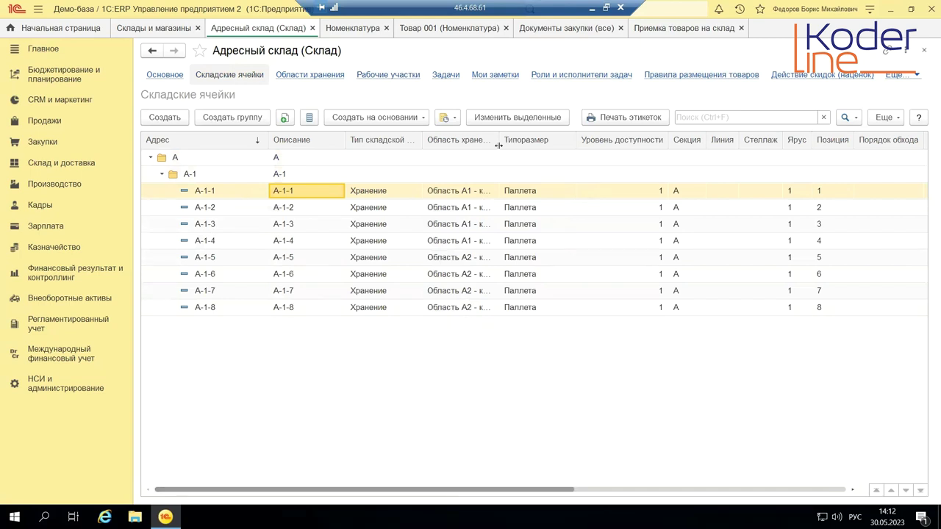
pyautogui.moveTo(494, 139); pyautogui.dragTo(527, 139)
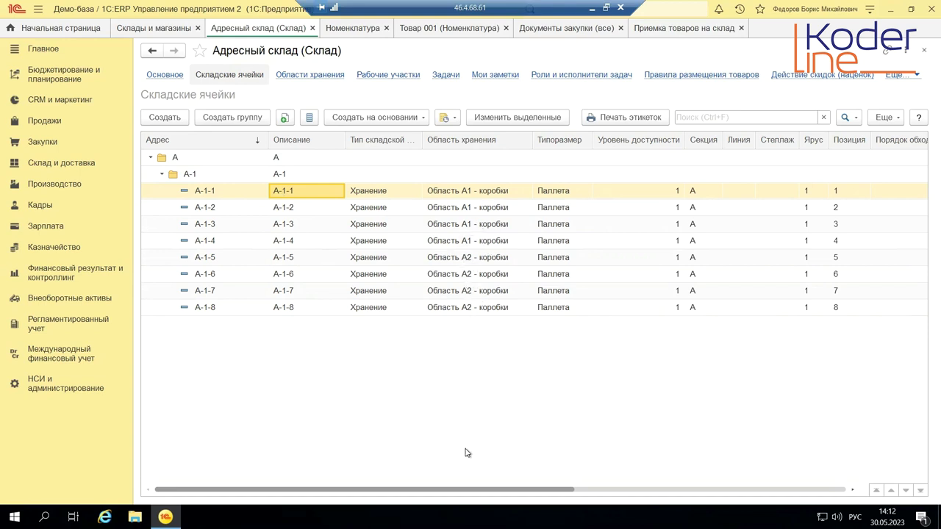
pyautogui.moveTo(504, 489); pyautogui.dragTo(662, 486)
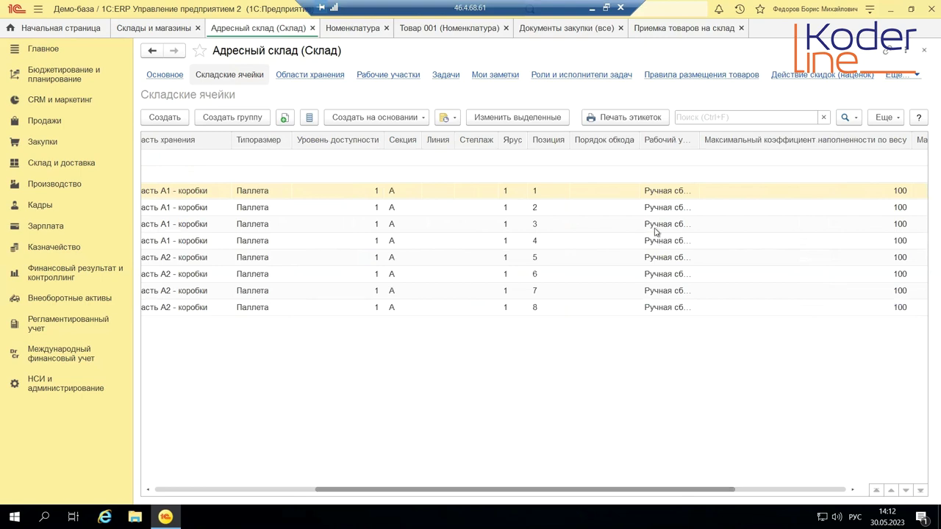
pyautogui.moveTo(697, 138); pyautogui.dragTo(737, 138)
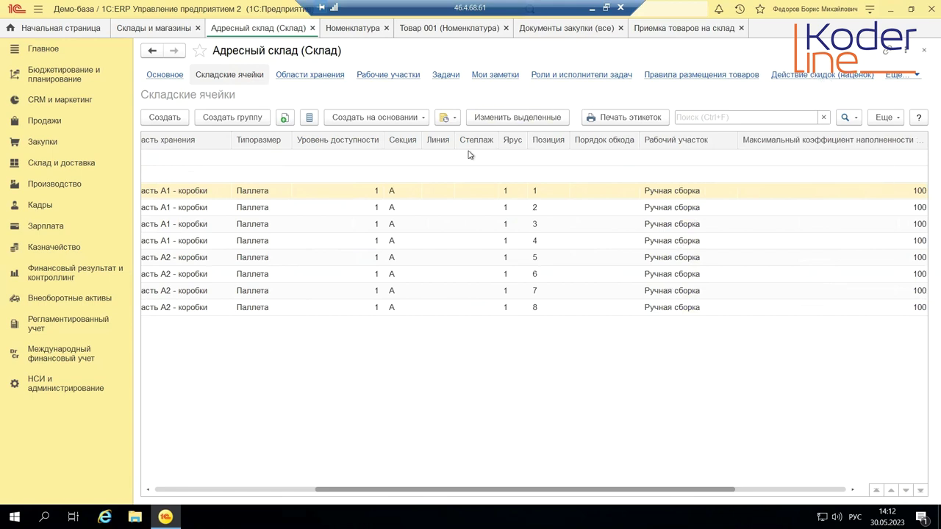
pyautogui.click(223, 489)
pyautogui.click(220, 491)
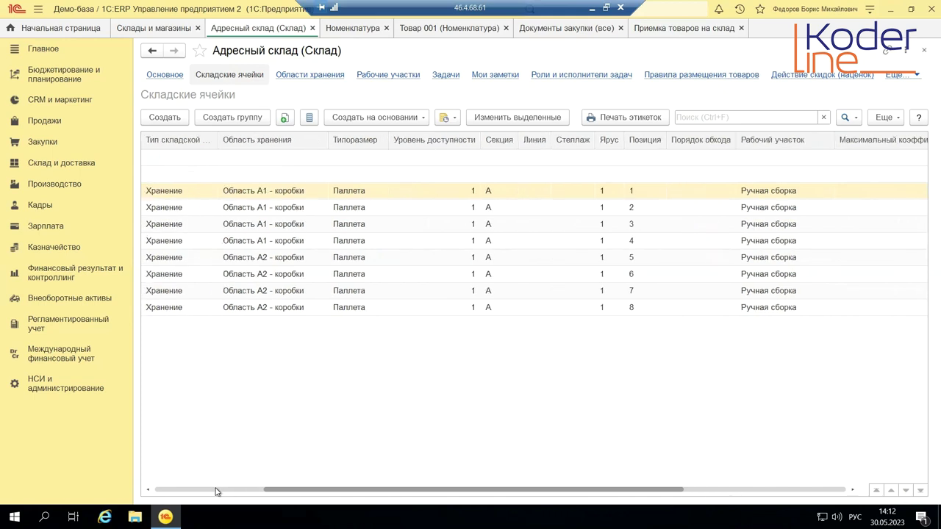
pyautogui.click(218, 491)
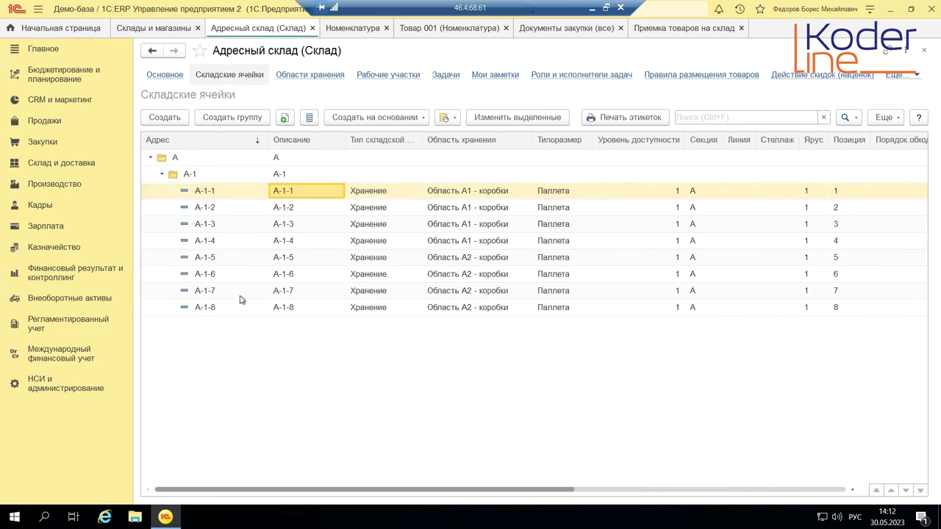
# Examine the storage area and work area assigned to the cells in group А-2
pyautogui.click(162, 174)
pyautogui.click(163, 191)
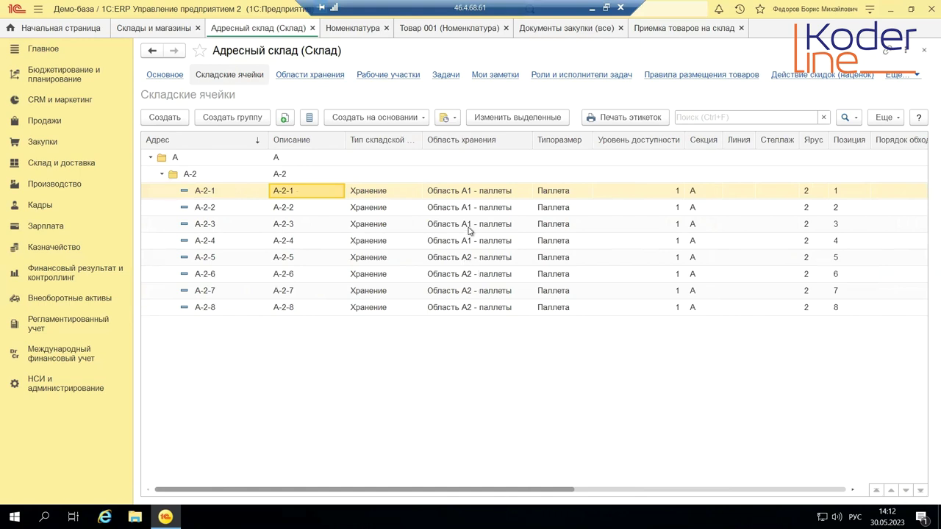
pyautogui.moveTo(499, 490); pyautogui.dragTo(707, 493)
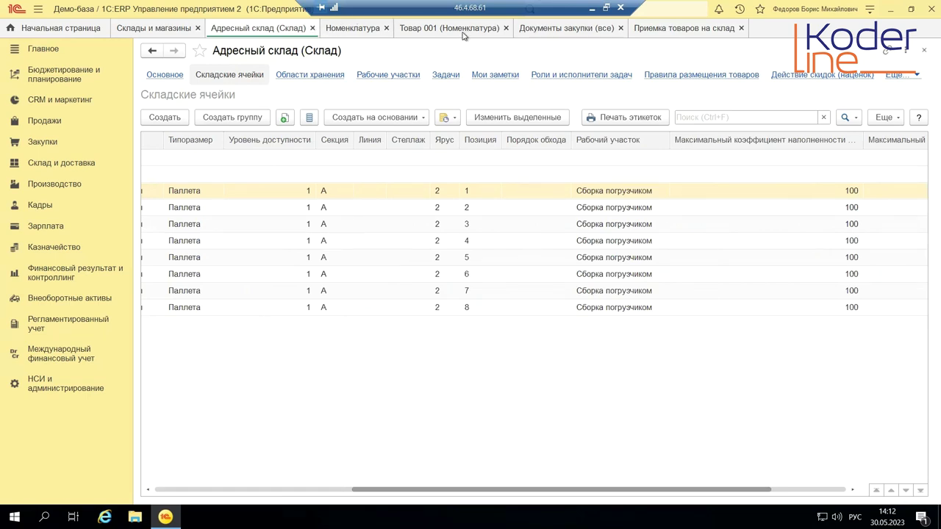
# Create cell placement tasks for all received goods, split by work area, and review the goods lines of the Ручная сборка task
pyautogui.click(646, 35)
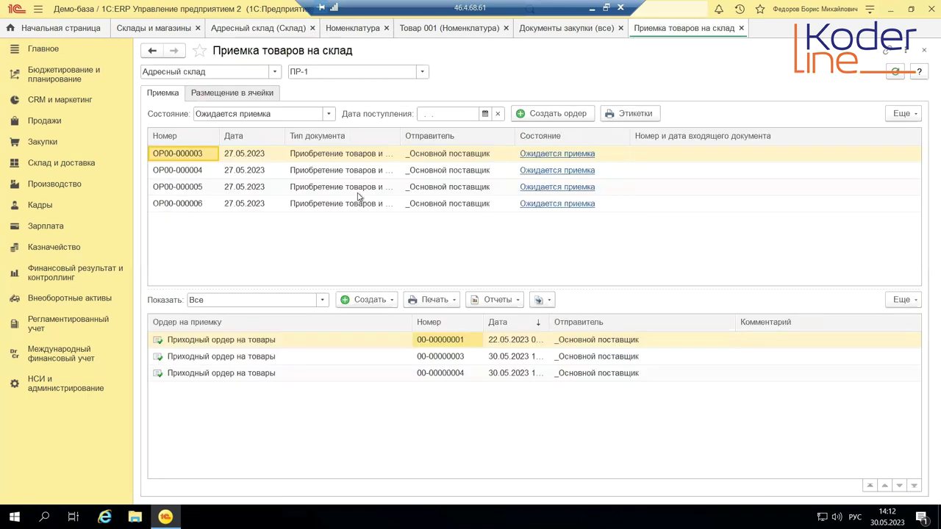
pyautogui.click(244, 95)
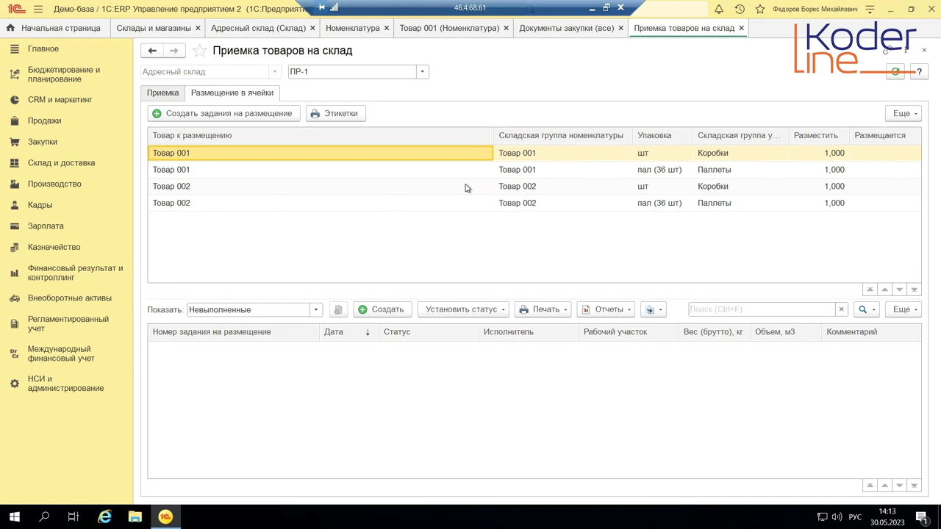
pyautogui.click(257, 115)
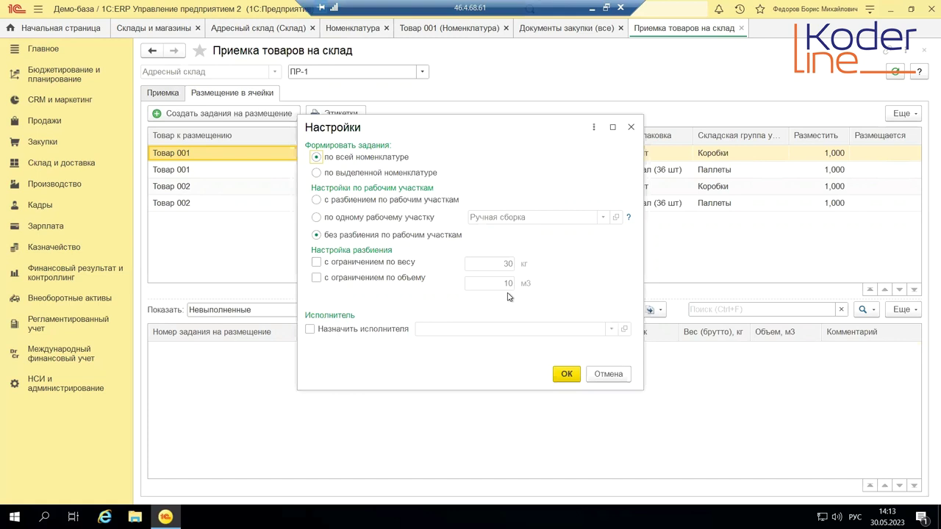
pyautogui.click(317, 200)
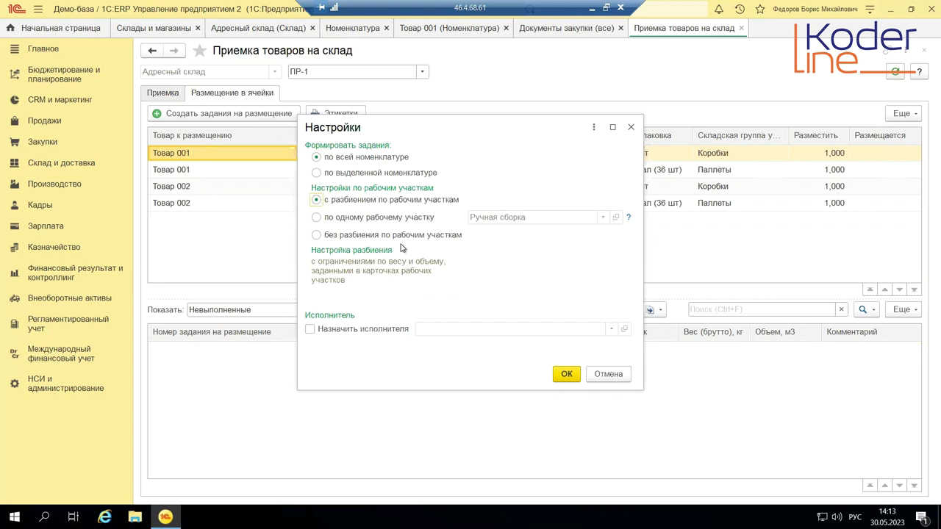
pyautogui.click(567, 374)
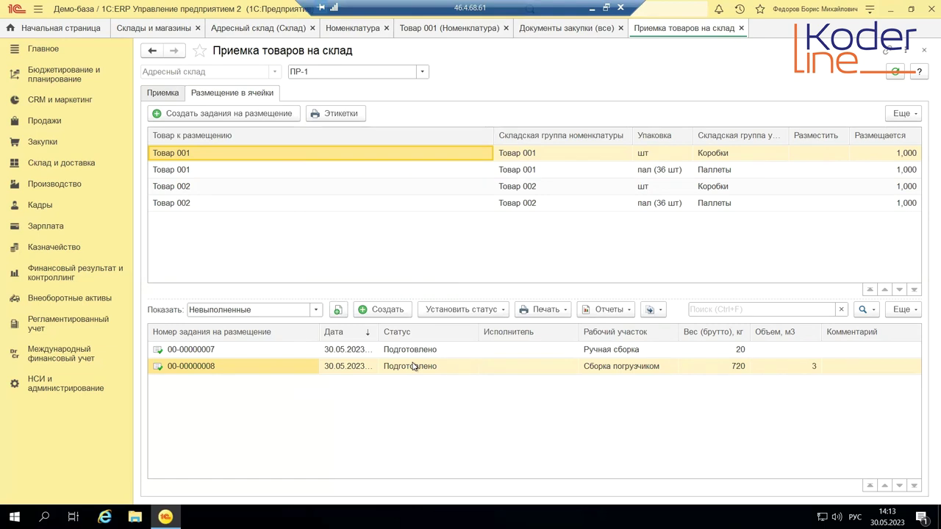
pyautogui.doubleClick(236, 347)
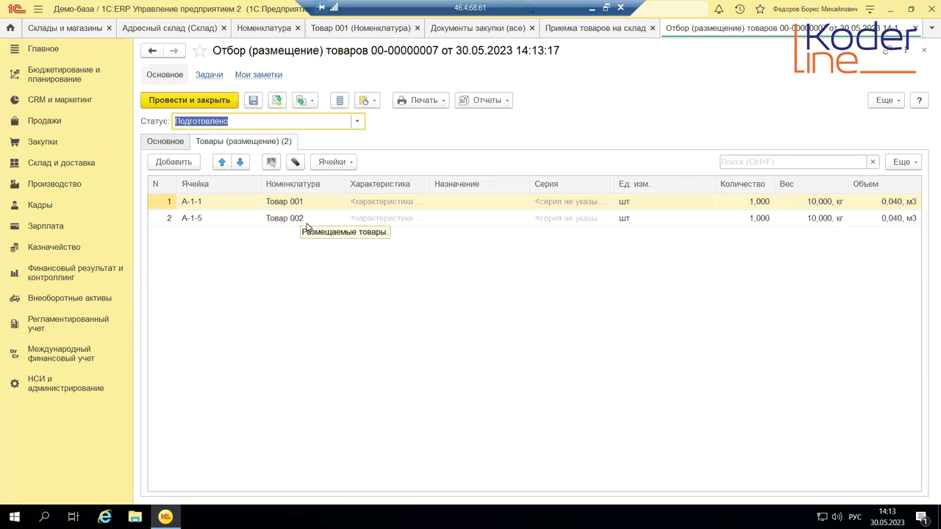
pyautogui.click(924, 49)
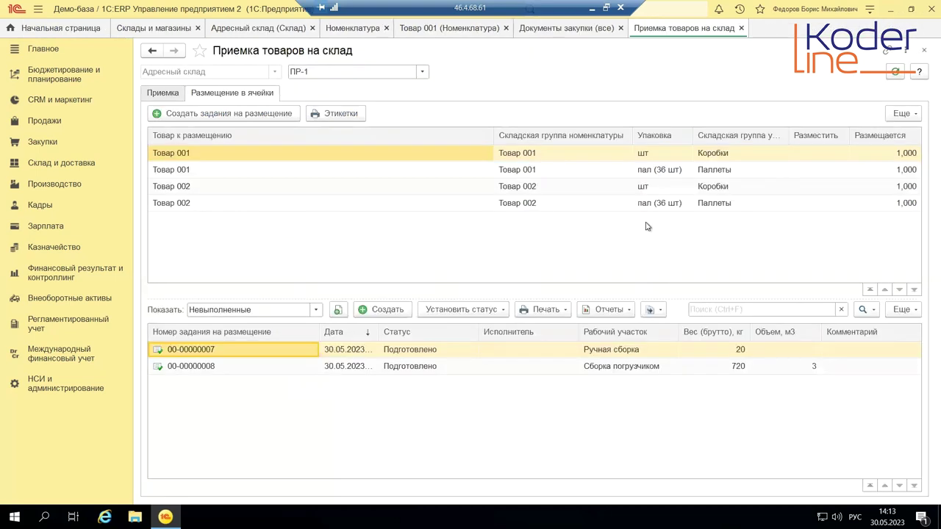
# Set the Сборка погрузчиком placement task's status to Выполнено без ошибок, and post and close it
pyautogui.click(282, 369)
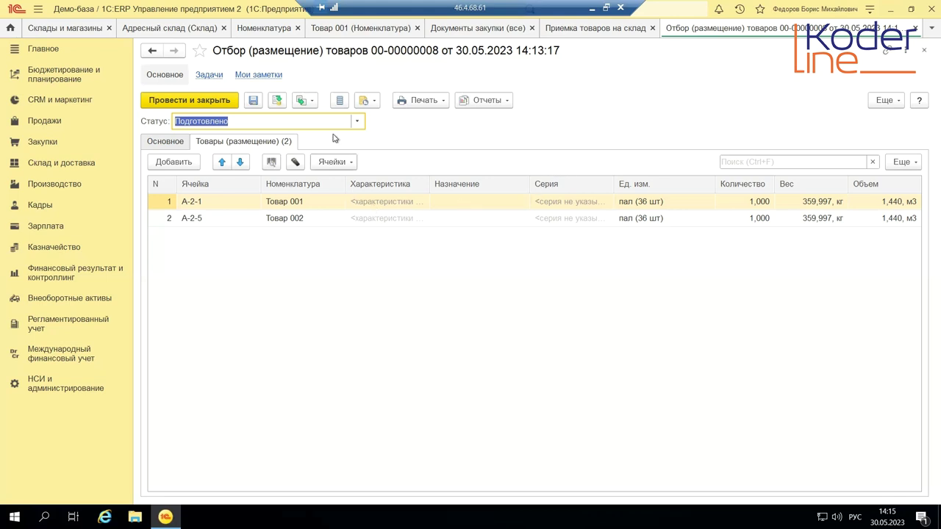
pyautogui.click(357, 122)
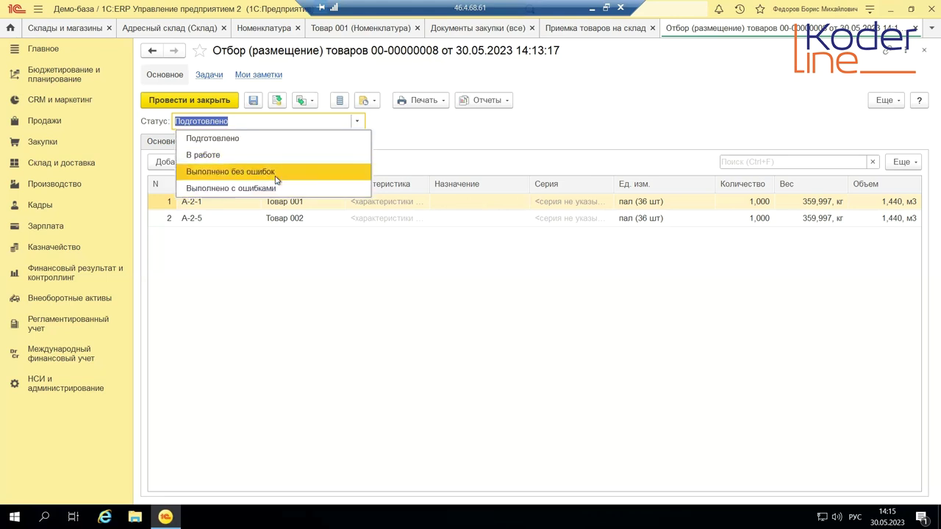
pyautogui.click(273, 173)
pyautogui.click(217, 103)
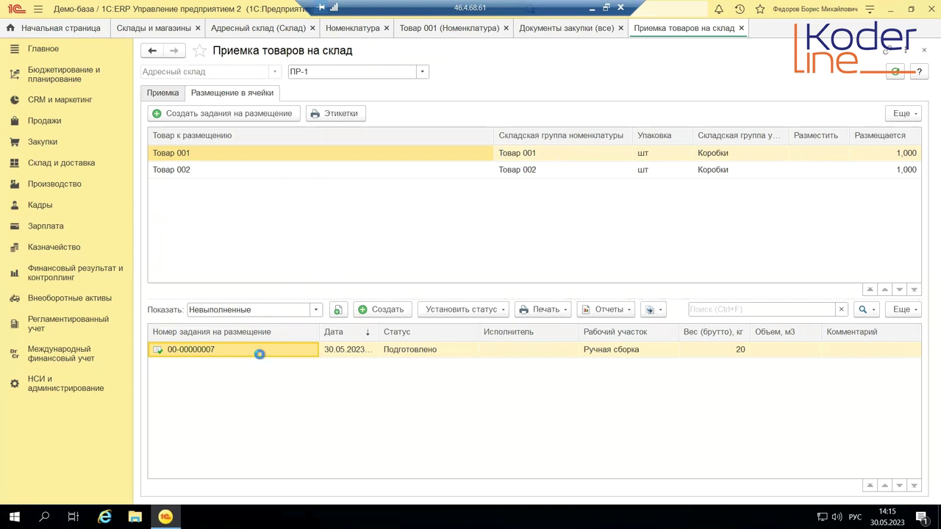
# Set the Ручная сборка placement task's status to Выполнено без ошибок, and post and close it
pyautogui.doubleClick(261, 351)
pyautogui.click(358, 121)
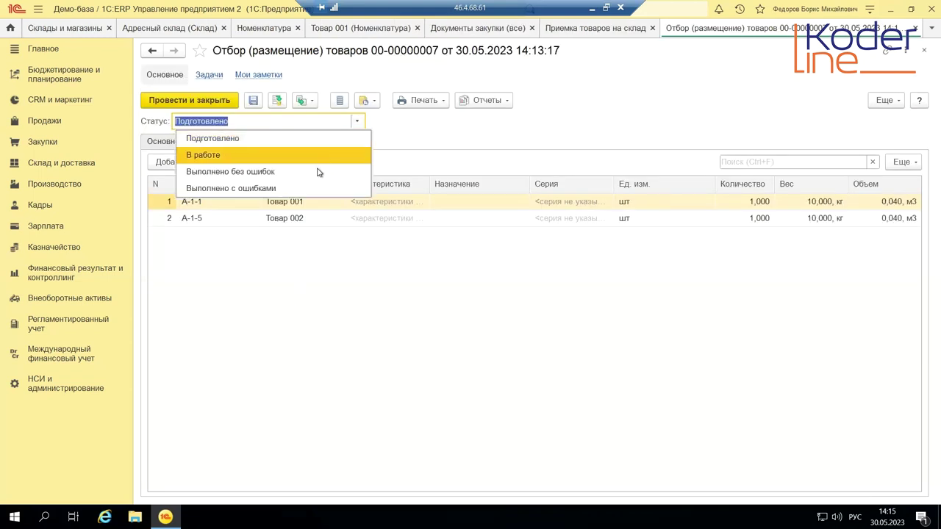
pyautogui.click(289, 172)
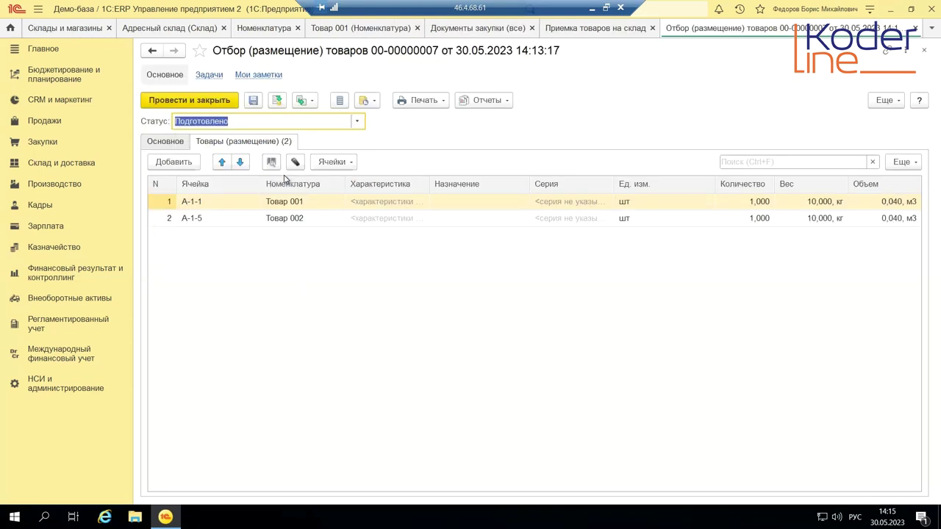
pyautogui.click(211, 104)
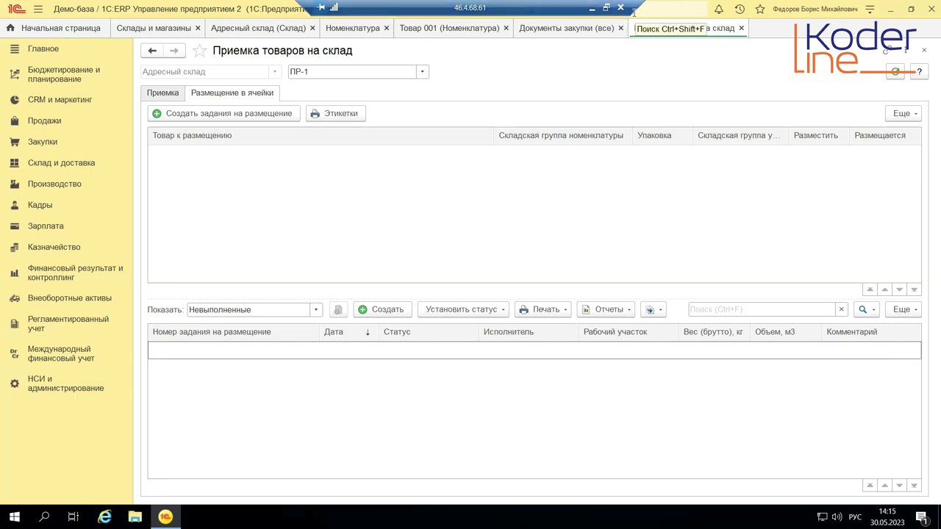
pyautogui.hotkey('alt', 'Tab')
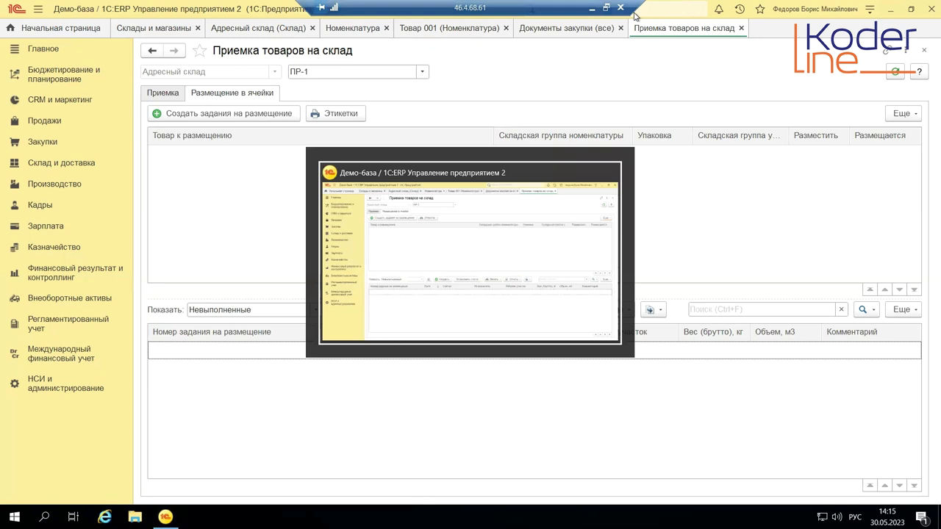
pyautogui.click(591, 8)
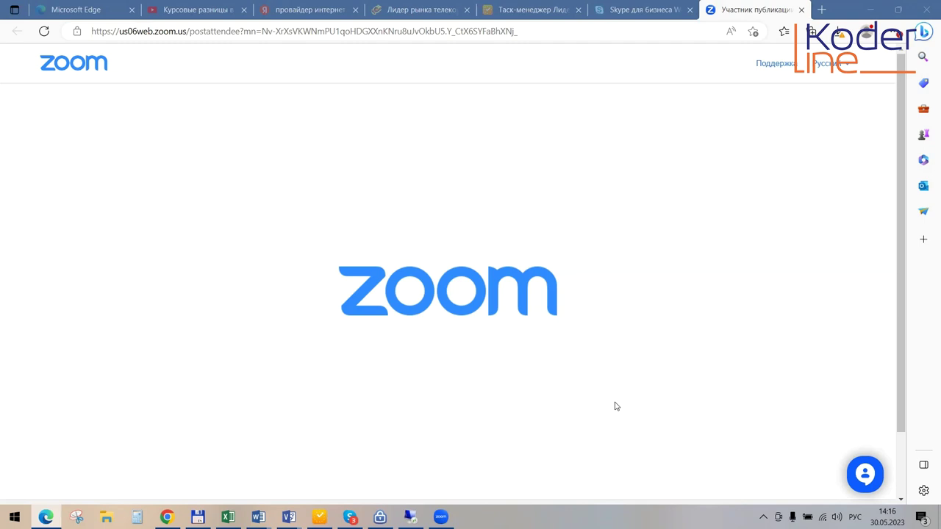
pyautogui.moveTo(410, 516)
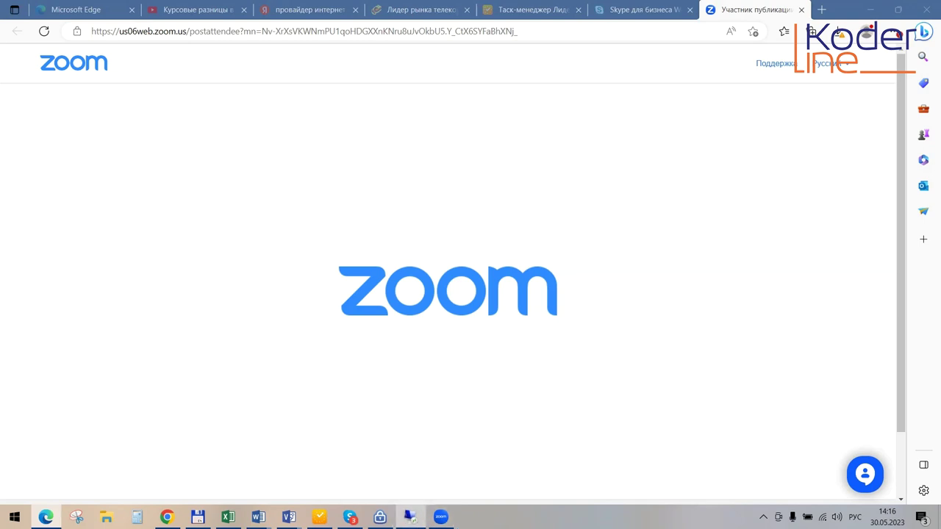
pyautogui.click(410, 516)
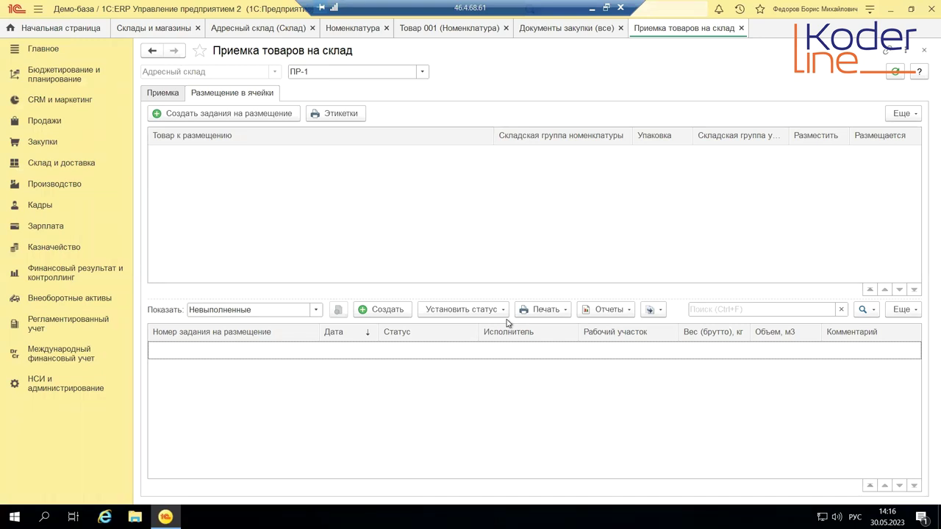
# Examine the placement and picking strategy settings of the storage area Область Б (стратегия) of Адресный склад
pyautogui.click(240, 31)
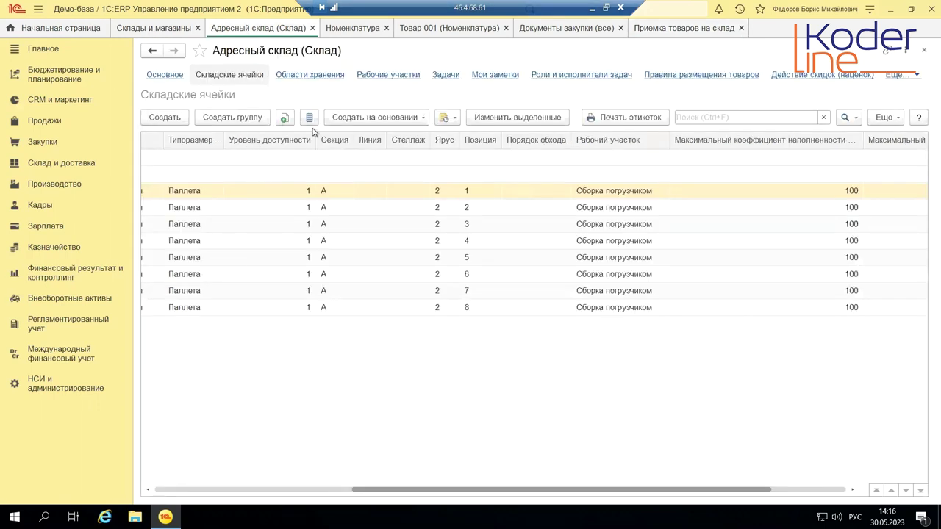
pyautogui.click(309, 76)
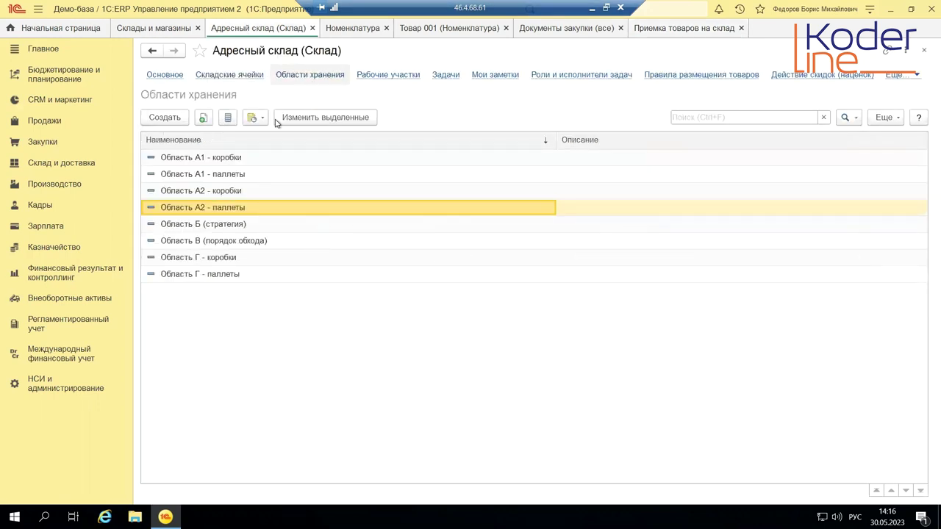
pyautogui.click(207, 227)
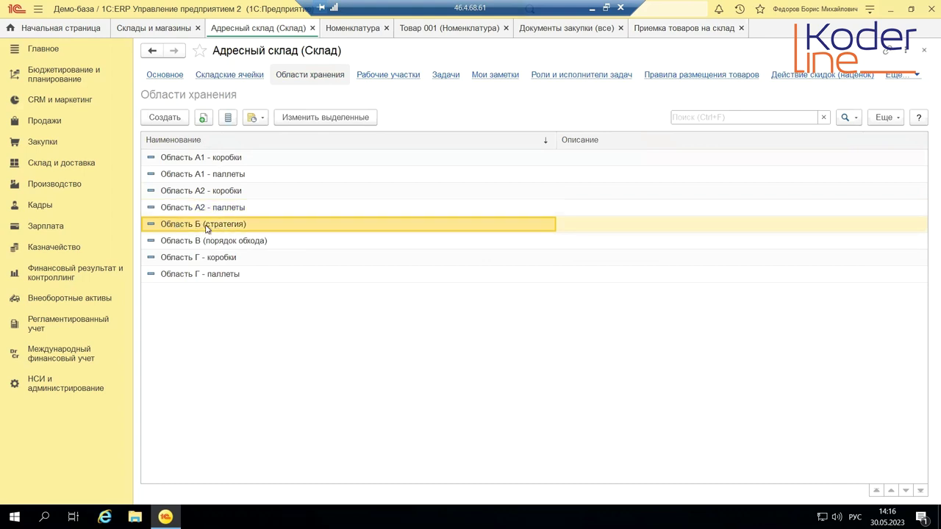
pyautogui.doubleClick(205, 228)
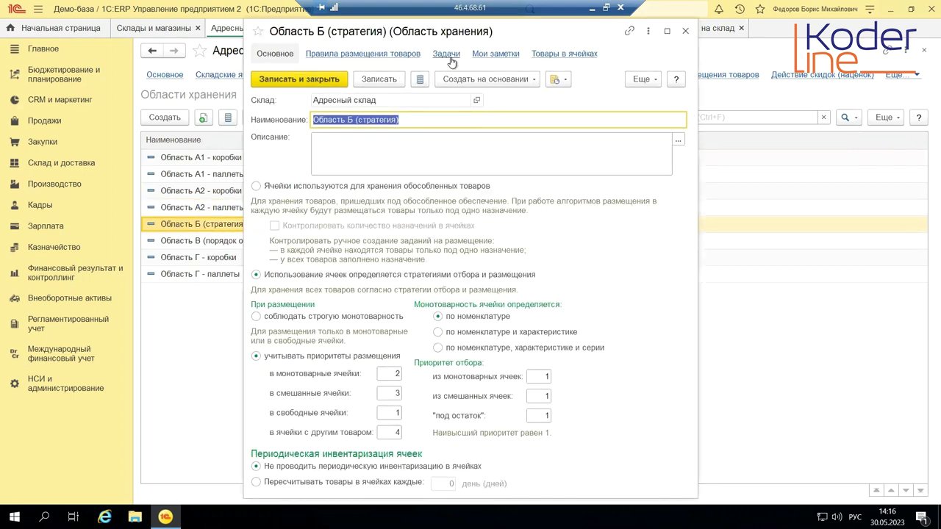
pyautogui.moveTo(462, 33); pyautogui.dragTo(425, 16)
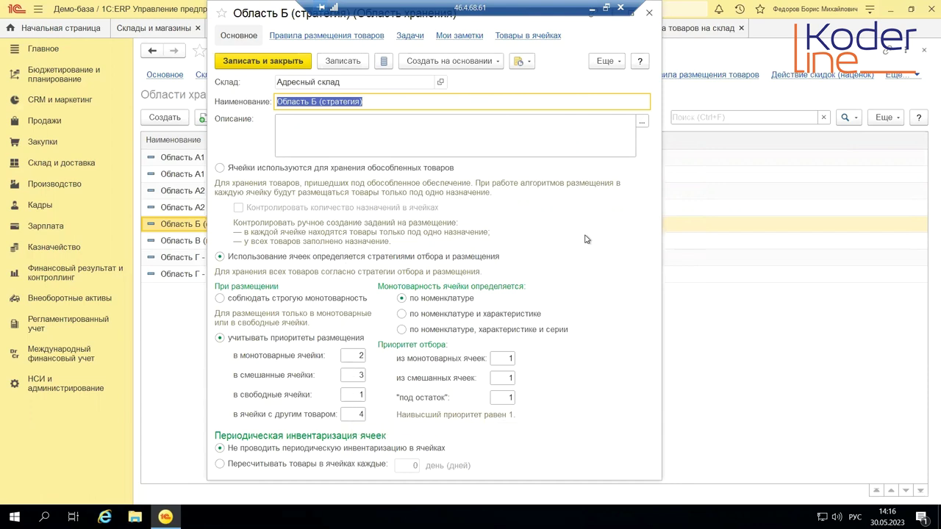
pyautogui.click(649, 12)
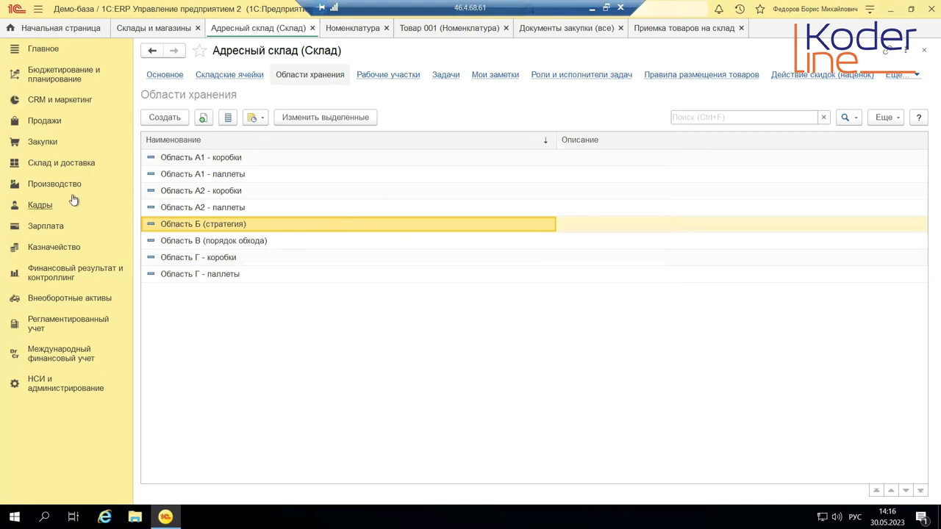
# Review the goods line of the third purchase document dated 27.05.2023 in Документы закупки (все), then close the document
pyautogui.click(46, 144)
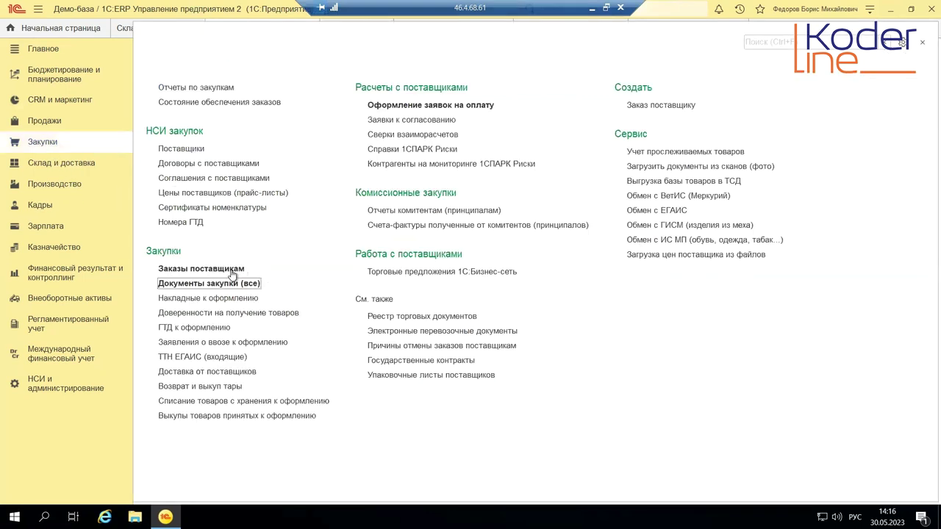
pyautogui.click(220, 284)
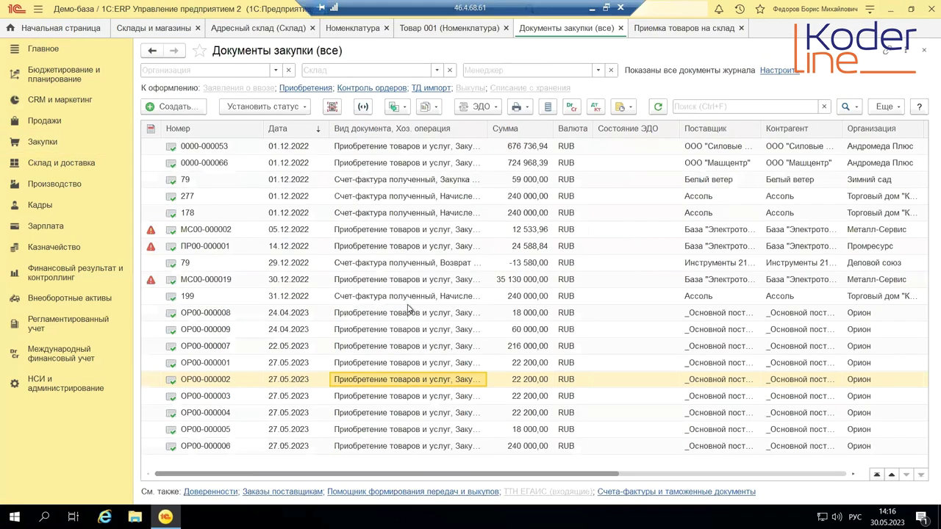
pyautogui.click(390, 397)
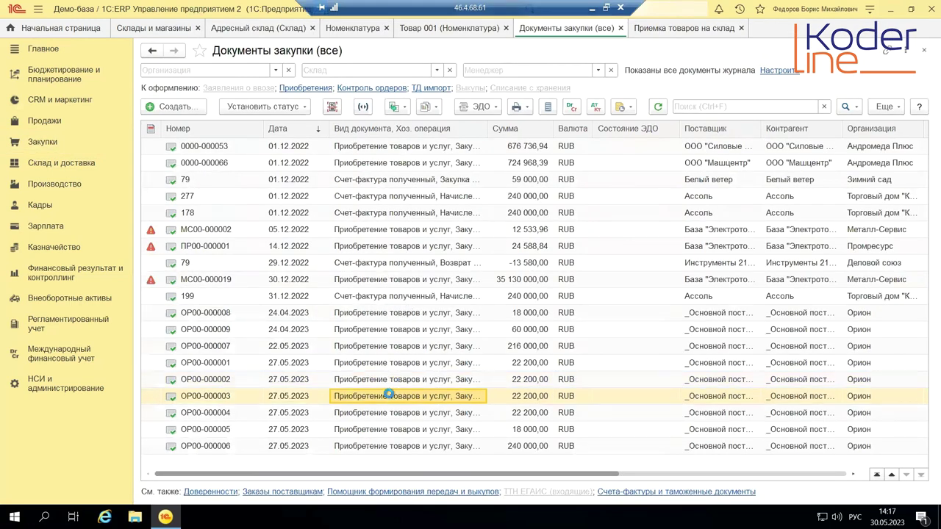
pyautogui.doubleClick(388, 395)
pyautogui.click(235, 124)
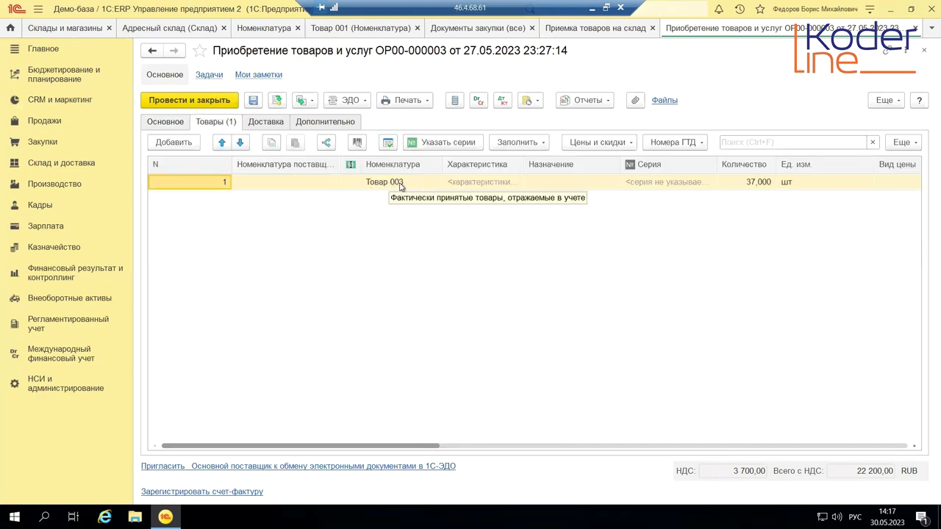
pyautogui.click(925, 53)
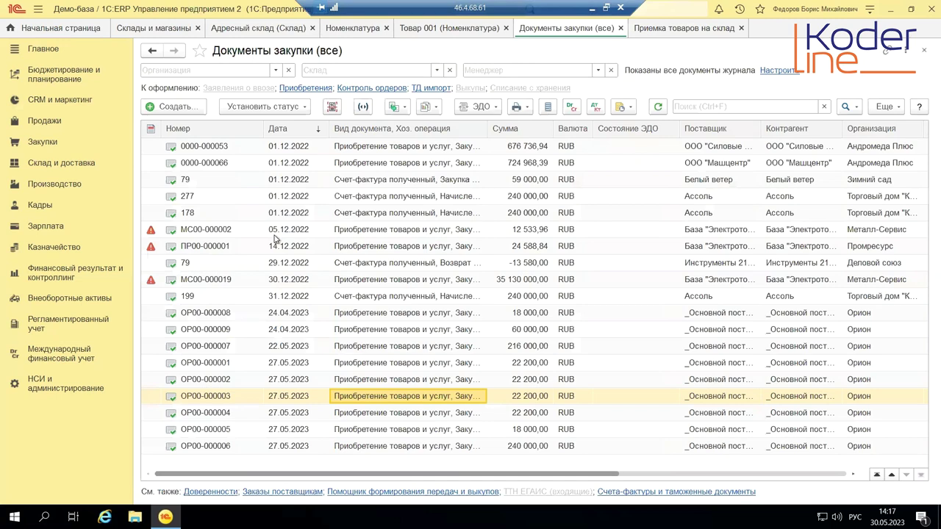
# Review the goods line of the fourth purchase document dated 27.05.2023, then close the document
pyautogui.click(412, 416)
pyautogui.doubleClick(412, 416)
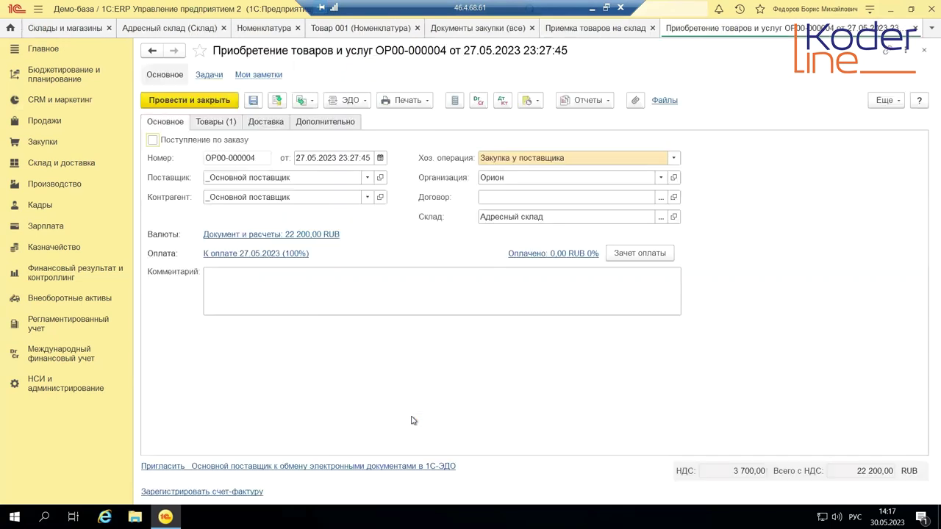
pyautogui.click(211, 123)
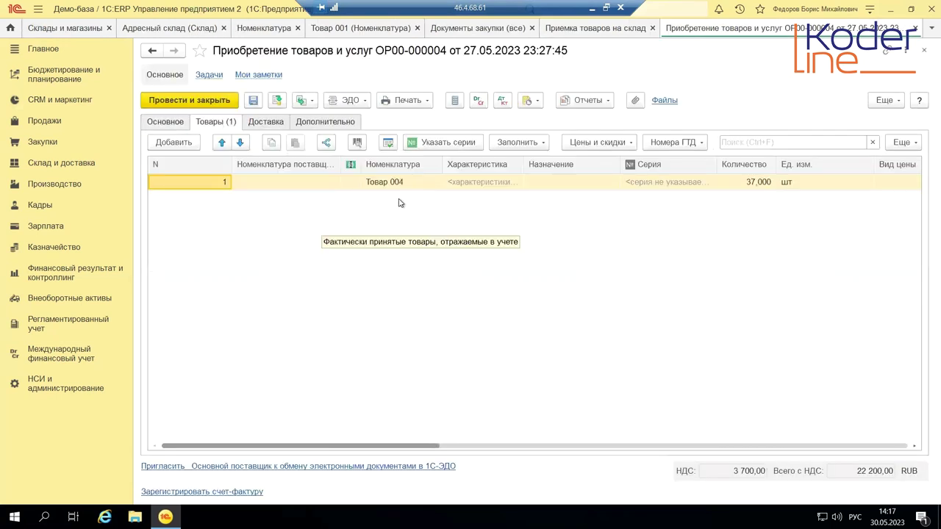
pyautogui.click(925, 51)
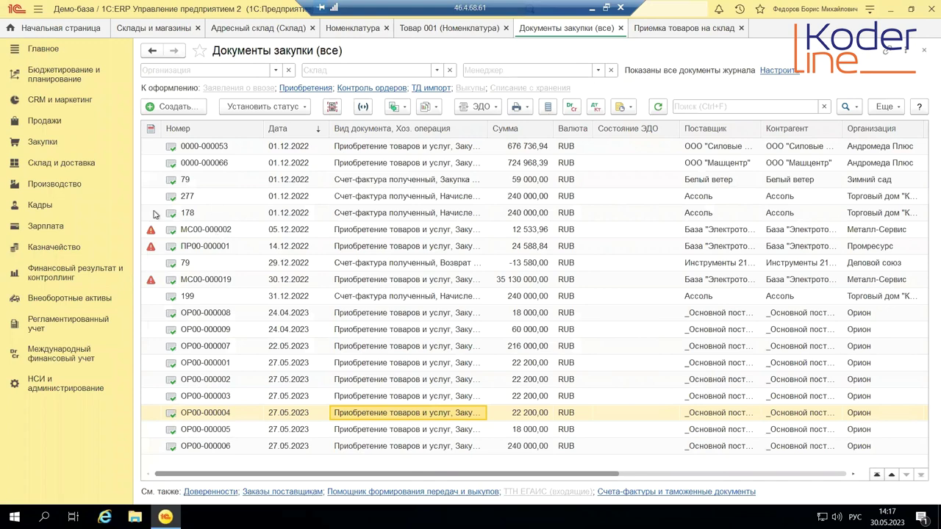
# Create a goods receipt order from the first purchase awaiting receipt at Адресный склад and show its goods lines
pyautogui.click(684, 28)
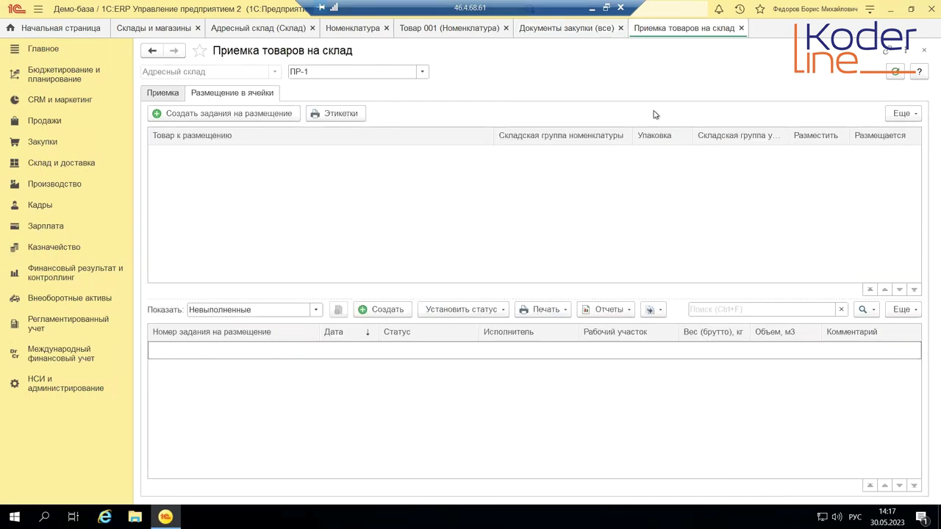
pyautogui.click(160, 91)
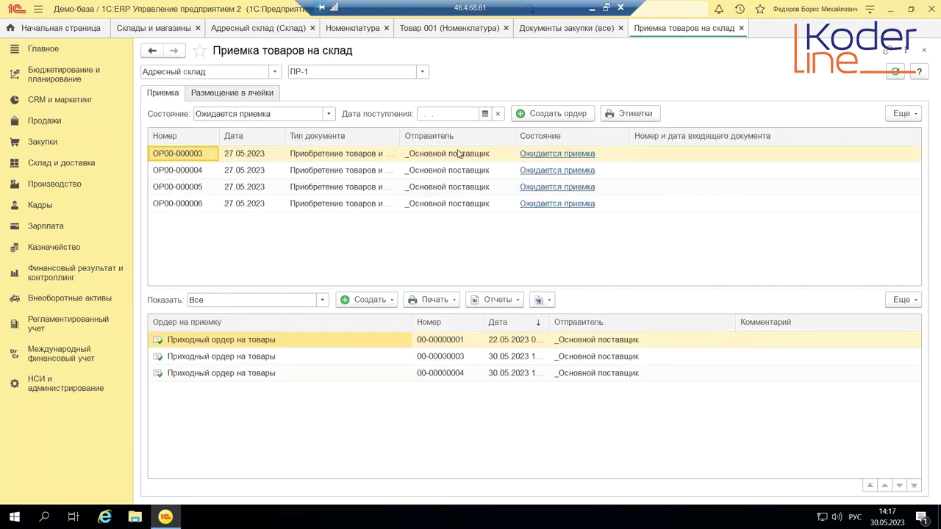
pyautogui.click(567, 117)
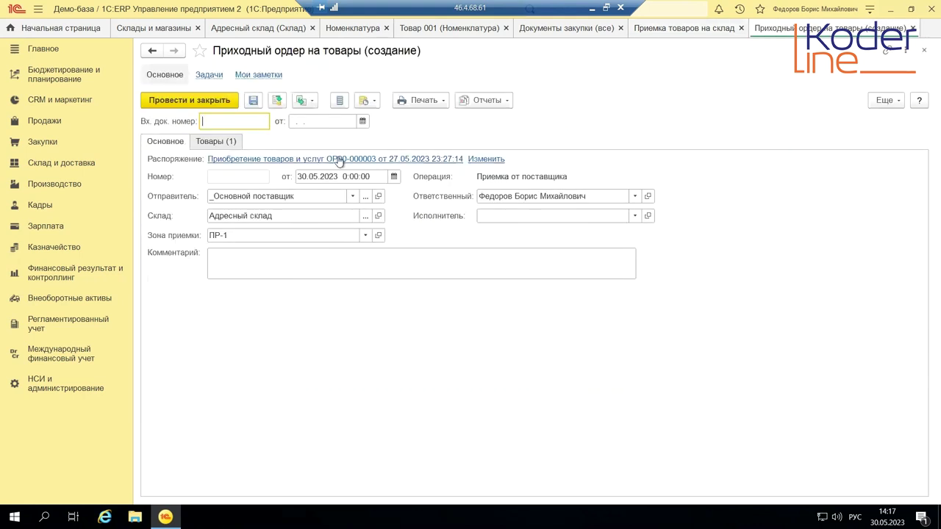
pyautogui.click(212, 141)
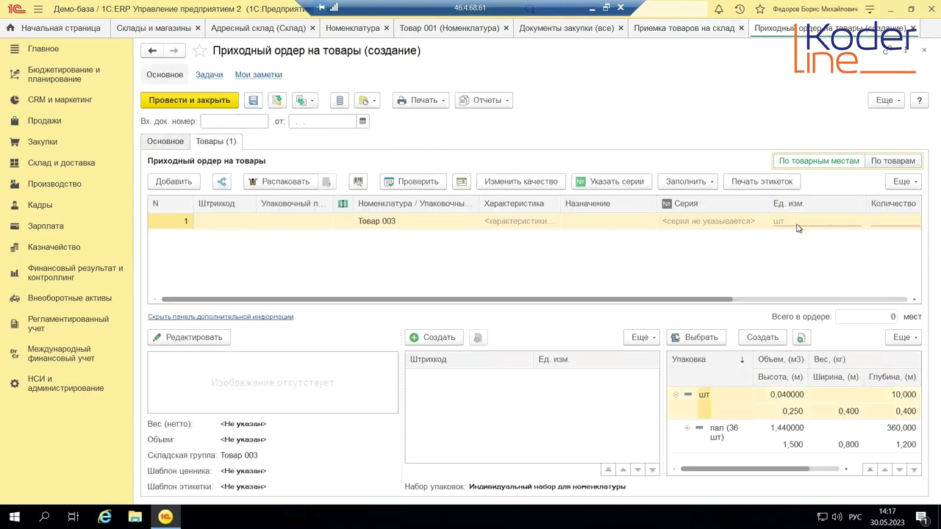
pyautogui.click(845, 226)
pyautogui.write('37')
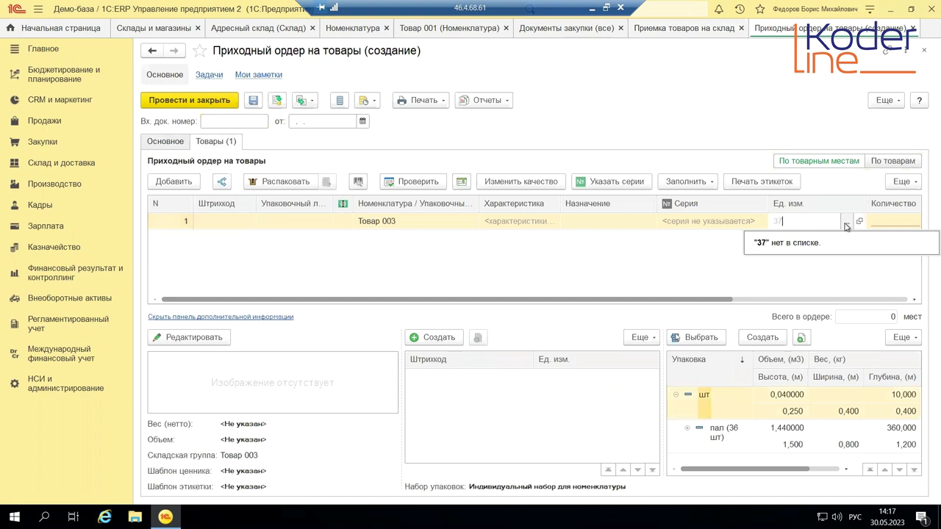
pyautogui.press('BackSpace')
pyautogui.press('BackSpace')
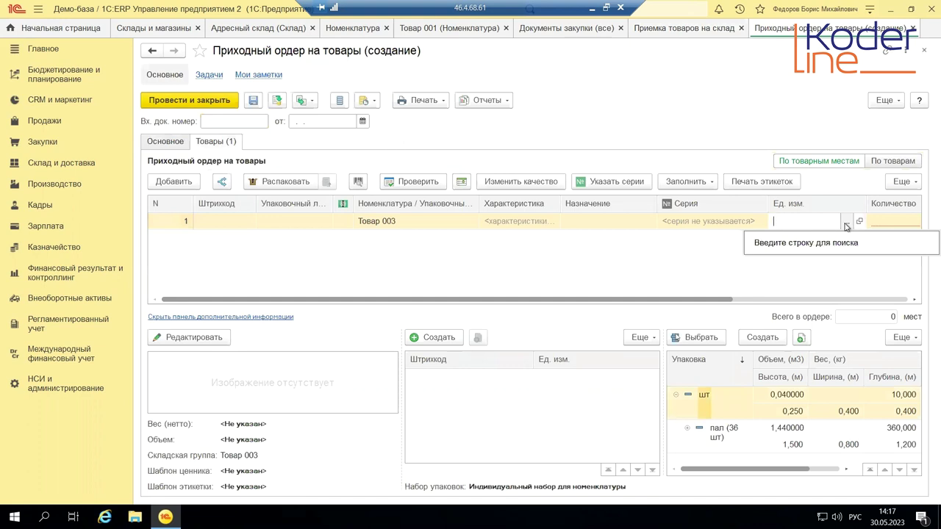
# Set the quantity of Товар 003 to 37 and its unit to шт in the receipt order, and post and close it
pyautogui.click(891, 221)
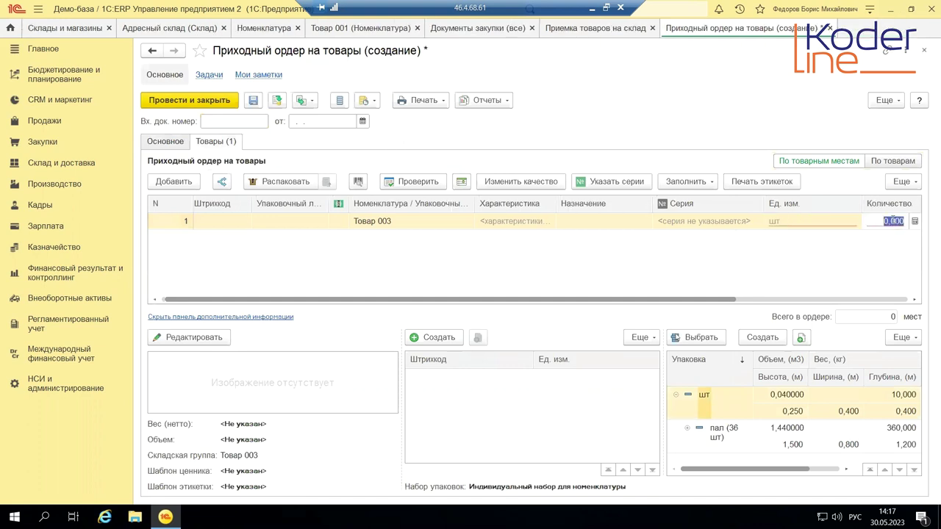
pyautogui.write('37')
pyautogui.press('Return')
pyautogui.click(224, 103)
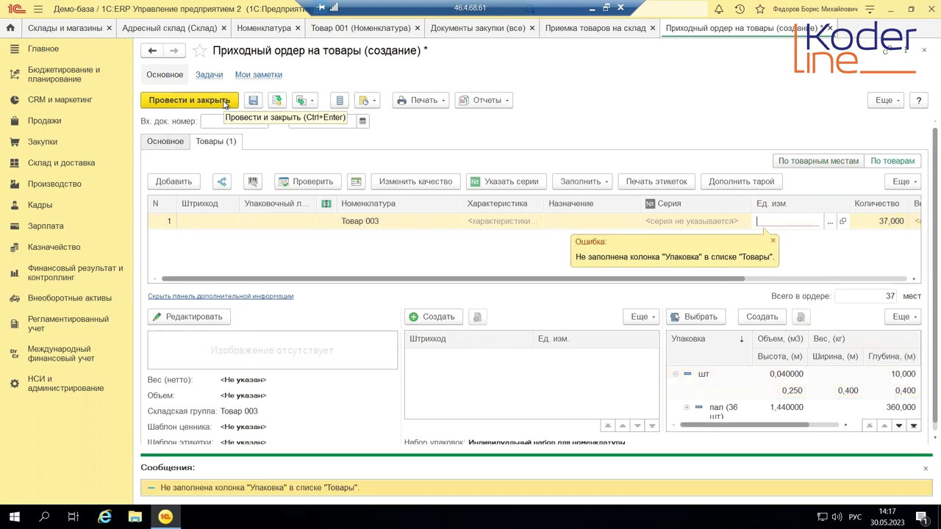
pyautogui.doubleClick(703, 376)
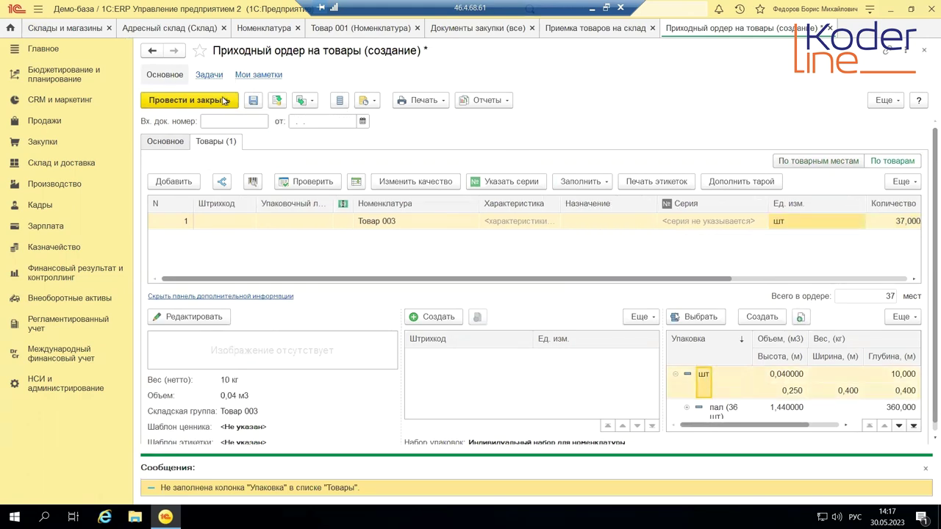
pyautogui.click(220, 99)
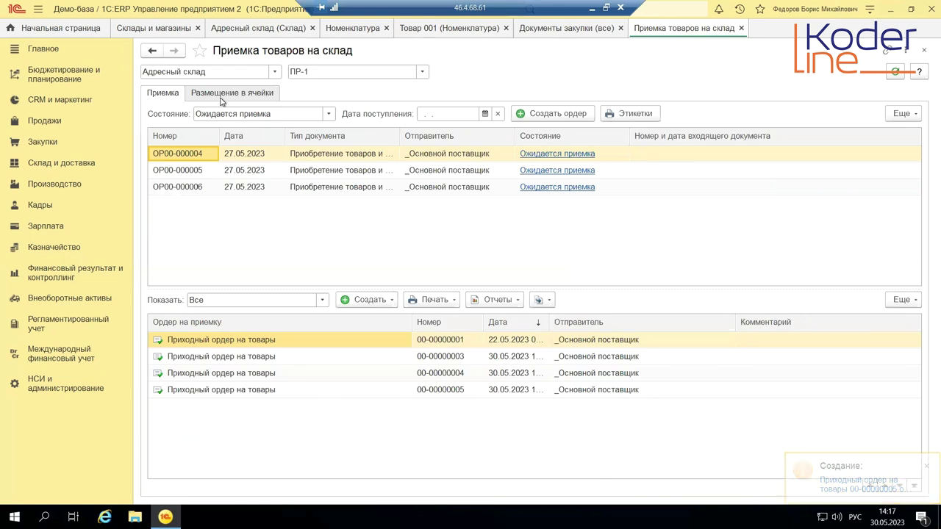
# Reopen the newly created receipt order for Товар 003 to check its goods line, then close it
pyautogui.click(250, 392)
pyautogui.doubleClick(250, 390)
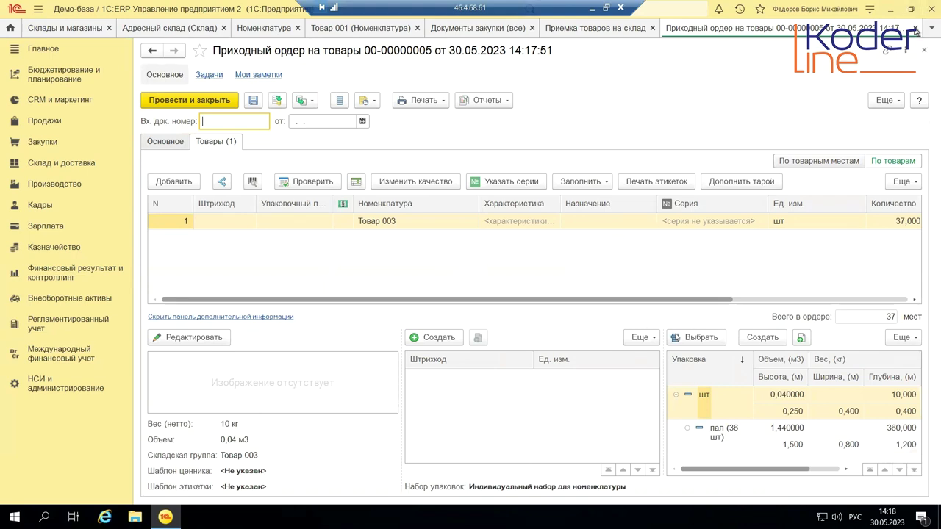
pyautogui.click(914, 28)
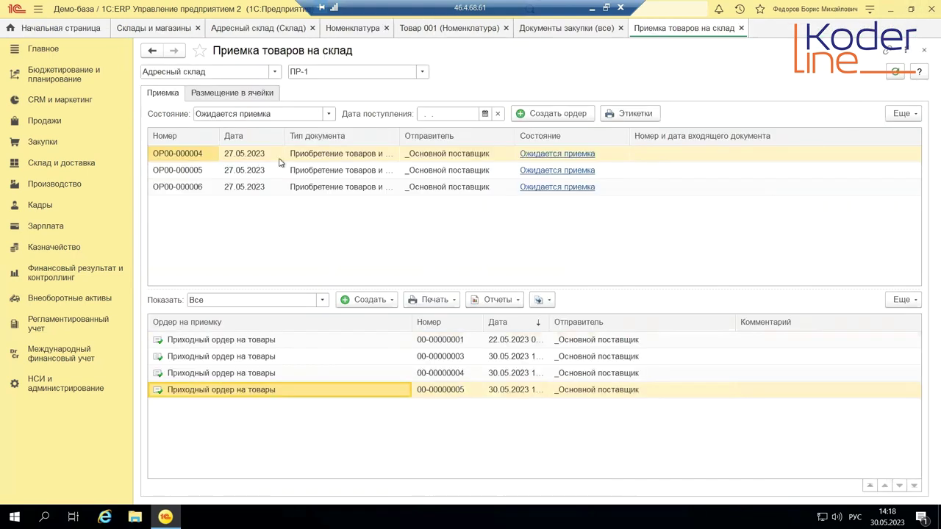
# Create cell placement tasks for all received goods, split by work area, and review the cells assigned in the Области Б-Д task
pyautogui.click(231, 97)
pyautogui.click(232, 115)
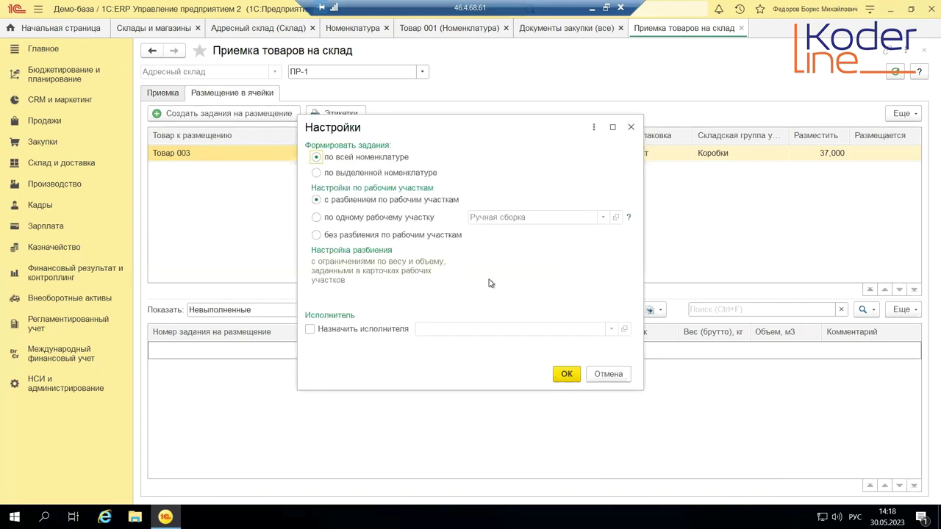
pyautogui.click(565, 375)
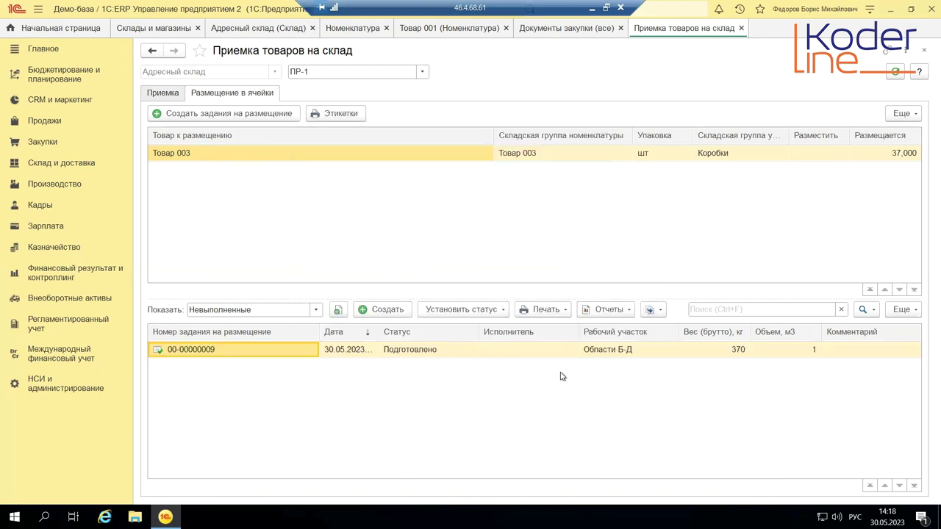
pyautogui.doubleClick(198, 350)
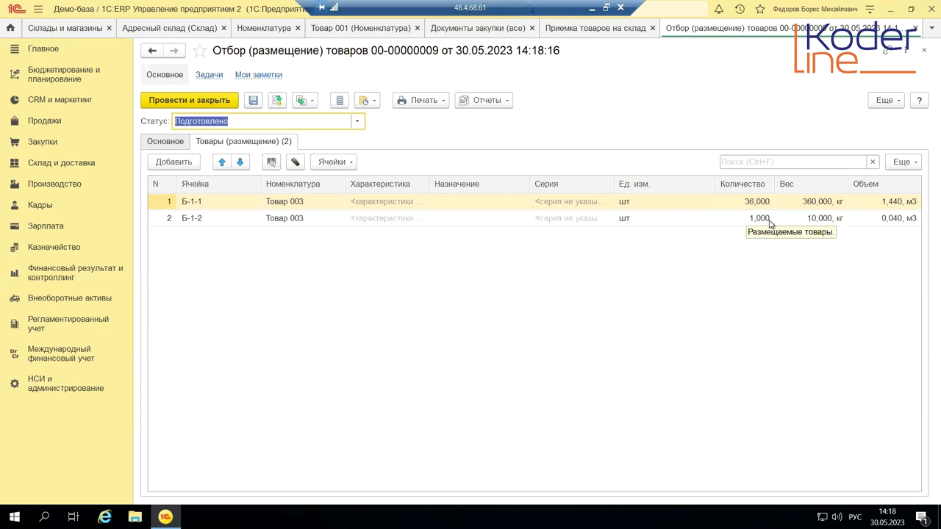
# Set the Области Б-Д placement task's status to Выполнено без ошибок, and post and close it
pyautogui.click(358, 120)
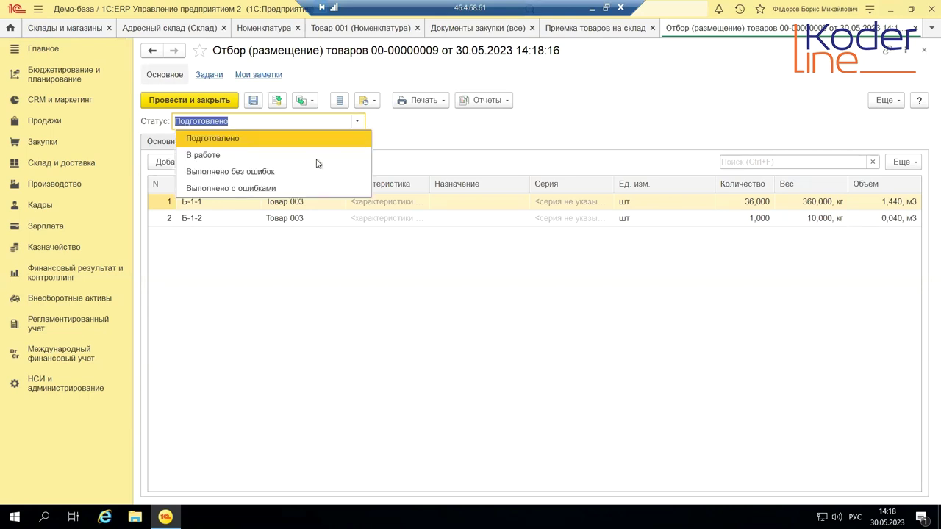
pyautogui.click(256, 179)
pyautogui.click(197, 101)
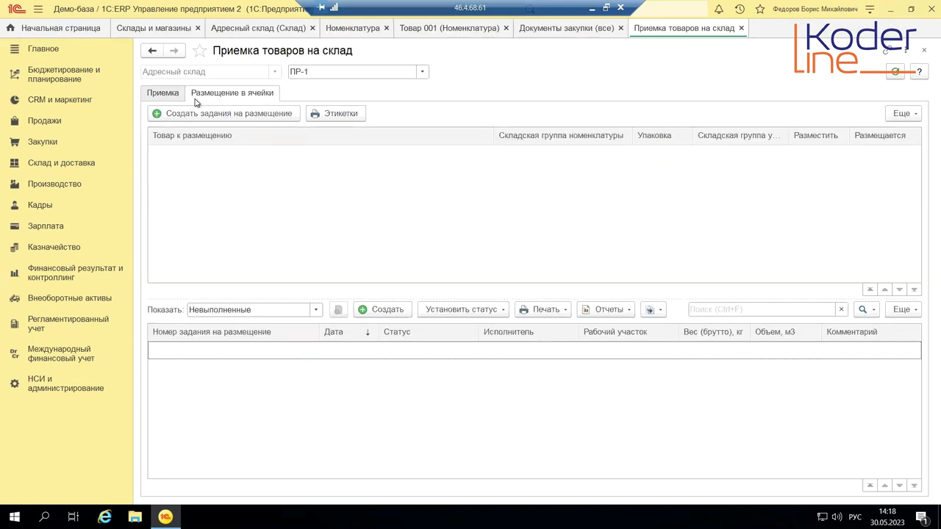
# Create a goods receipt order from the first purchase document awaiting receipt and set the quantity of Товар 004 to 37
pyautogui.click(153, 97)
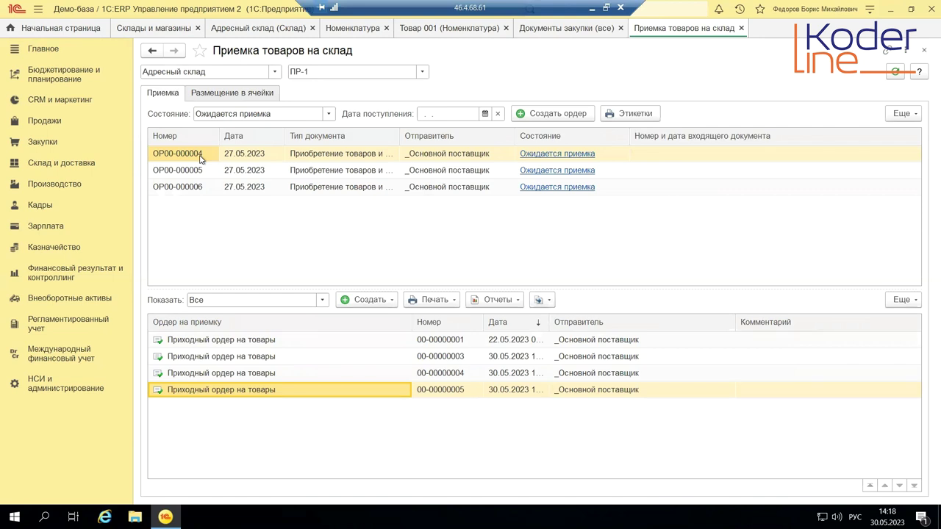
pyautogui.click(328, 154)
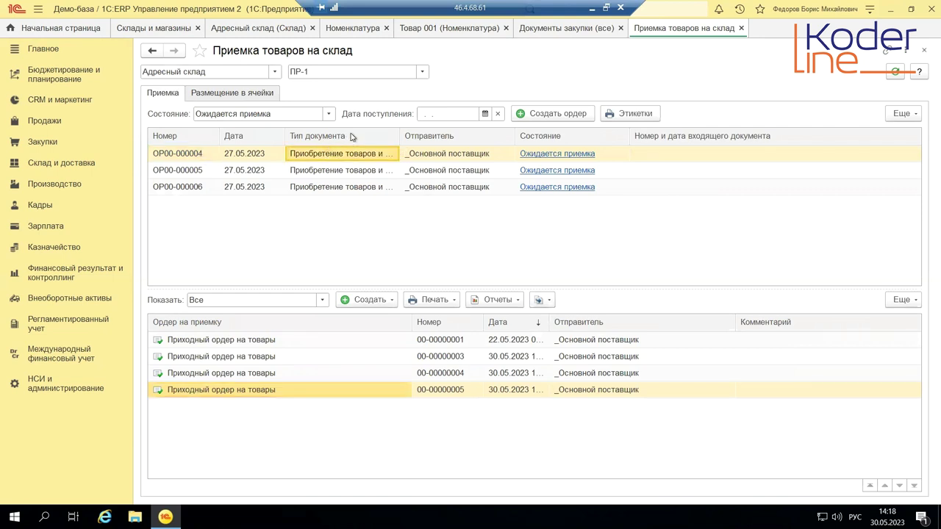
pyautogui.click(542, 114)
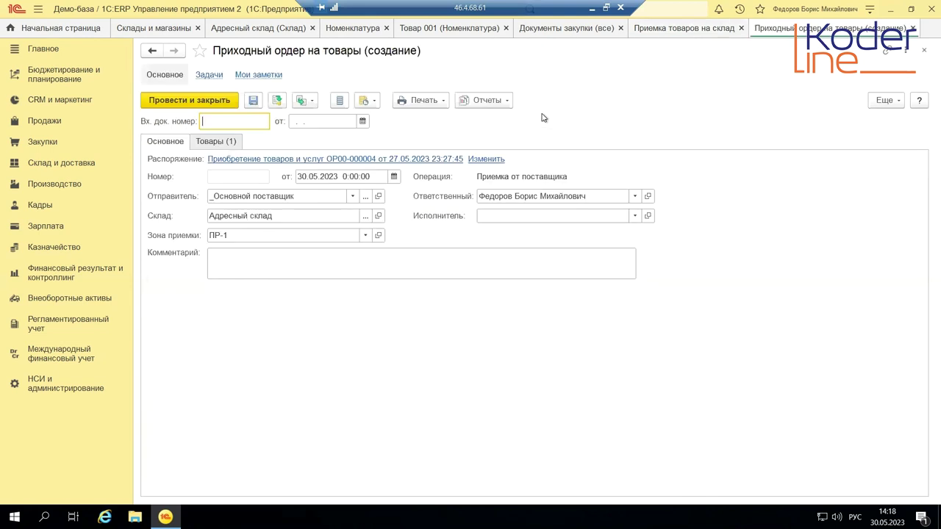
pyautogui.click(213, 141)
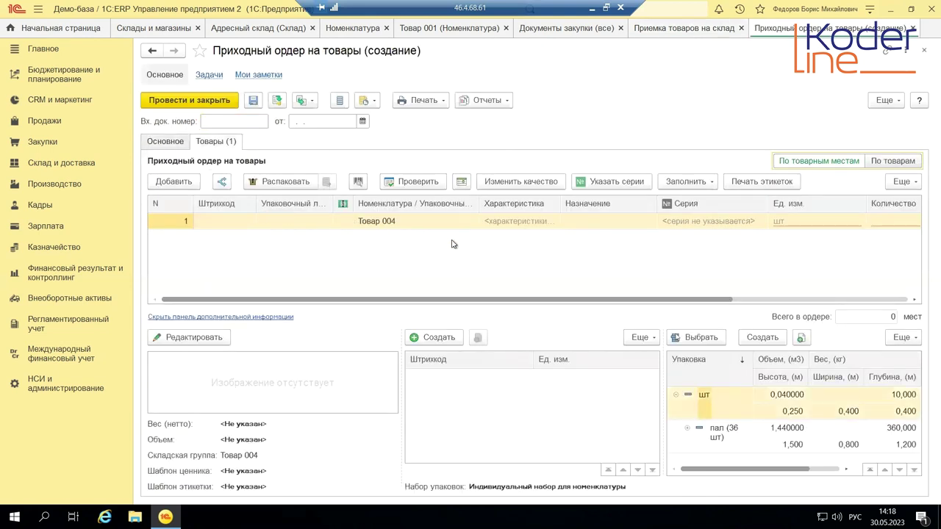
pyautogui.click(891, 221)
pyautogui.write('37')
pyautogui.press('Return')
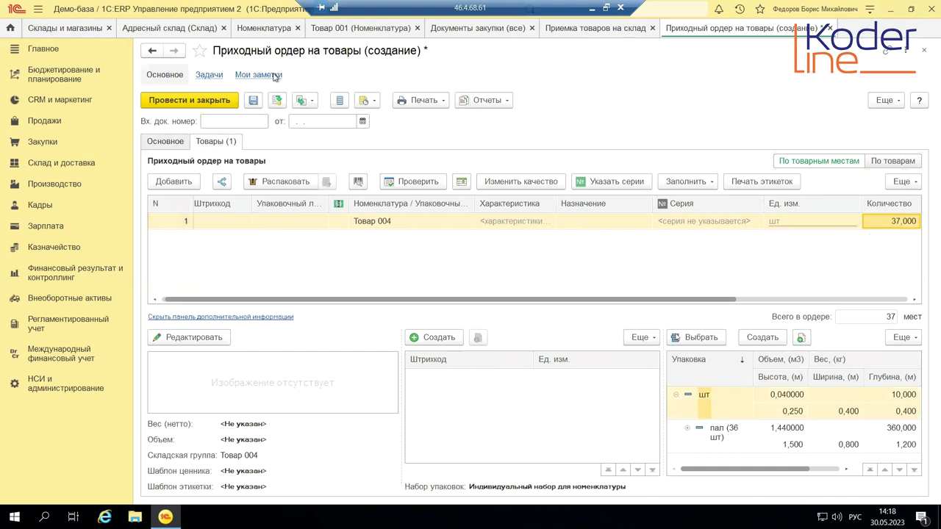
# Set the unit of measure of Товар 004 to шт in the receipt order, and post and close it
pyautogui.click(188, 101)
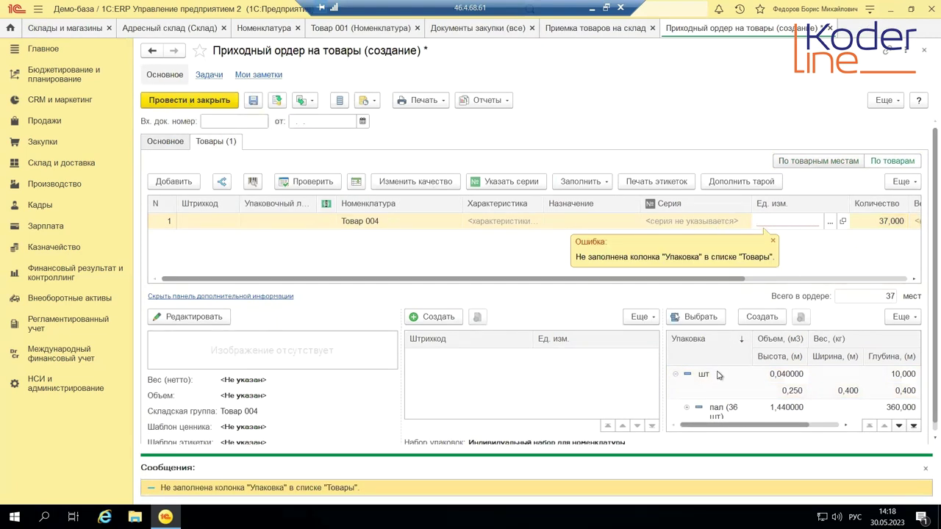
pyautogui.doubleClick(718, 374)
pyautogui.click(211, 101)
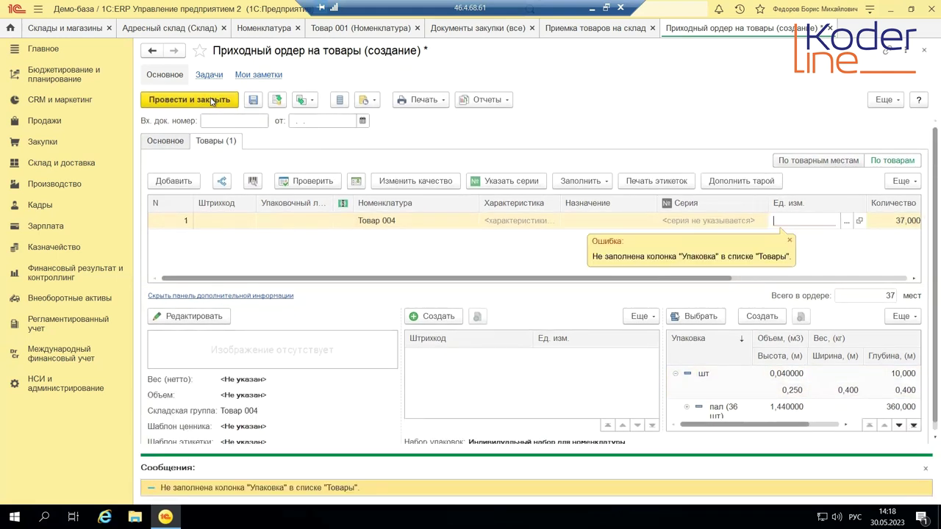
pyautogui.click(904, 230)
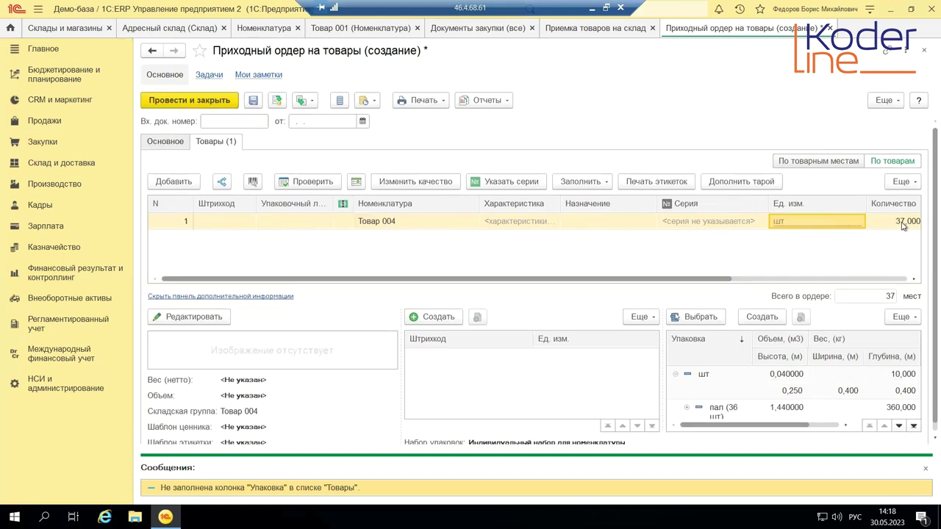
pyautogui.click(718, 384)
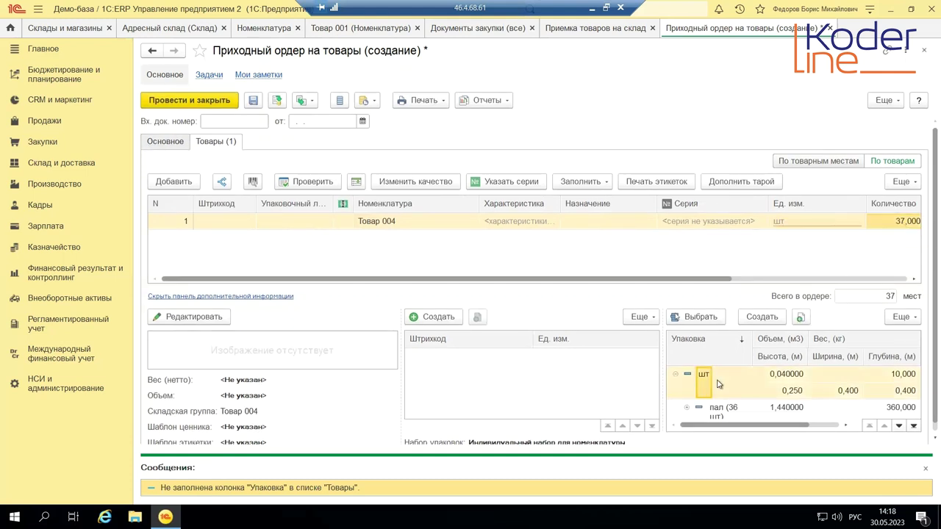
pyautogui.click(792, 227)
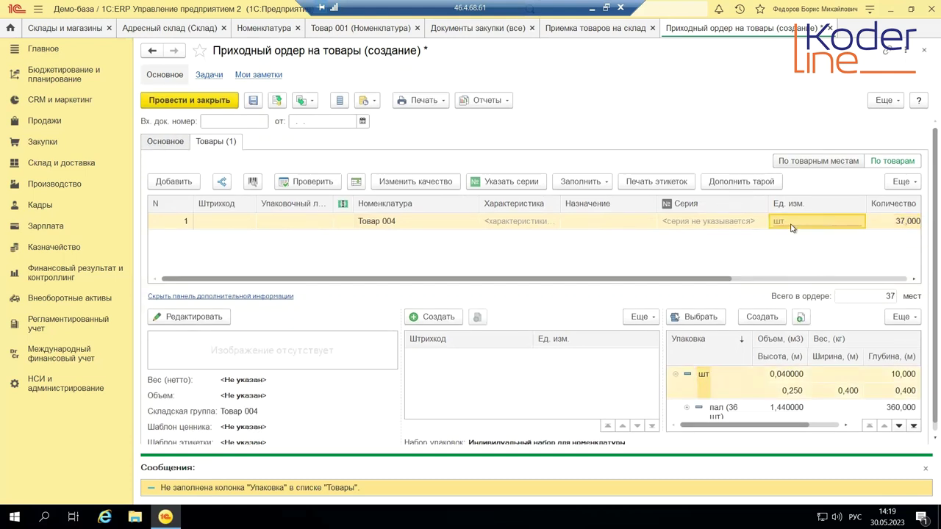
pyautogui.click(274, 108)
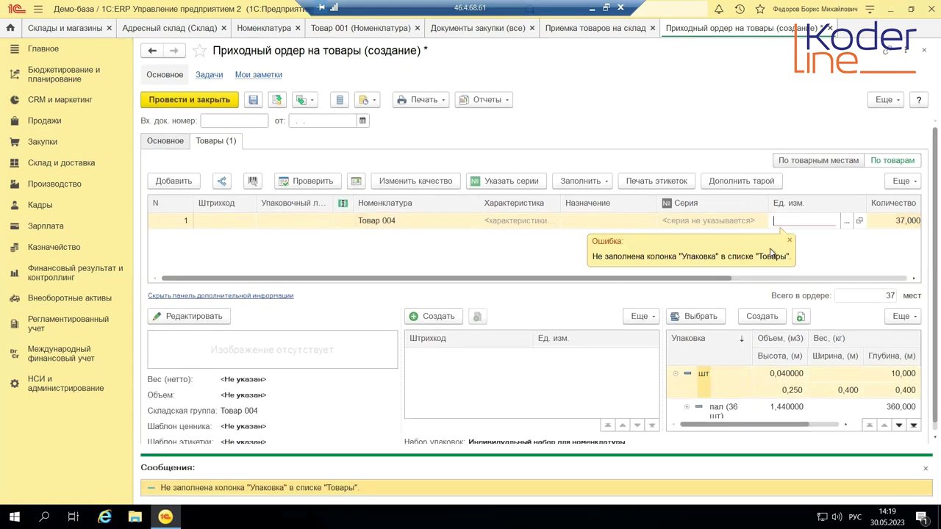
pyautogui.write('шт')
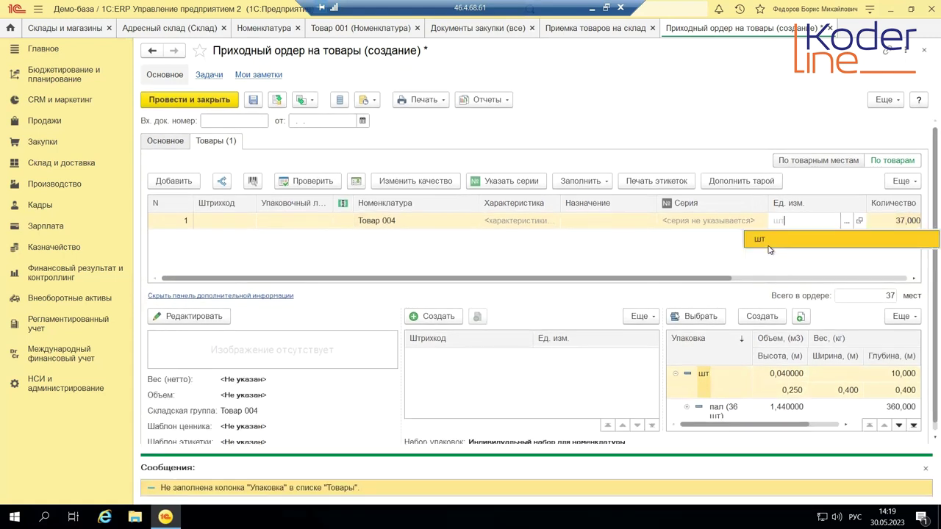
pyautogui.click(769, 241)
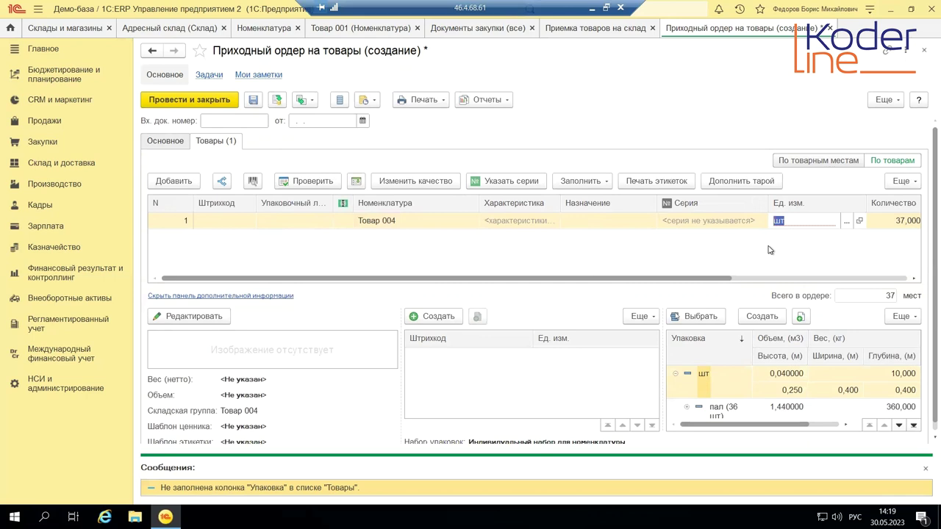
pyautogui.click(169, 97)
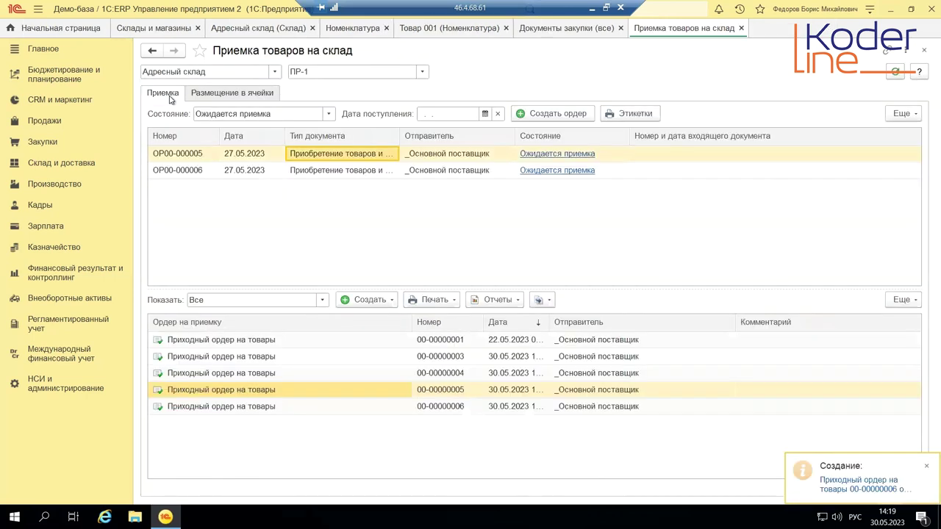
pyautogui.click(238, 97)
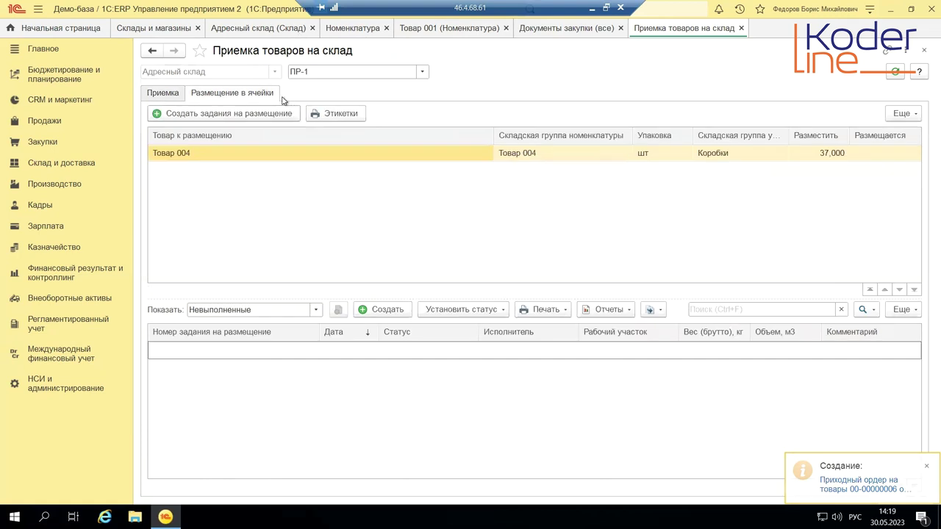
pyautogui.click(216, 118)
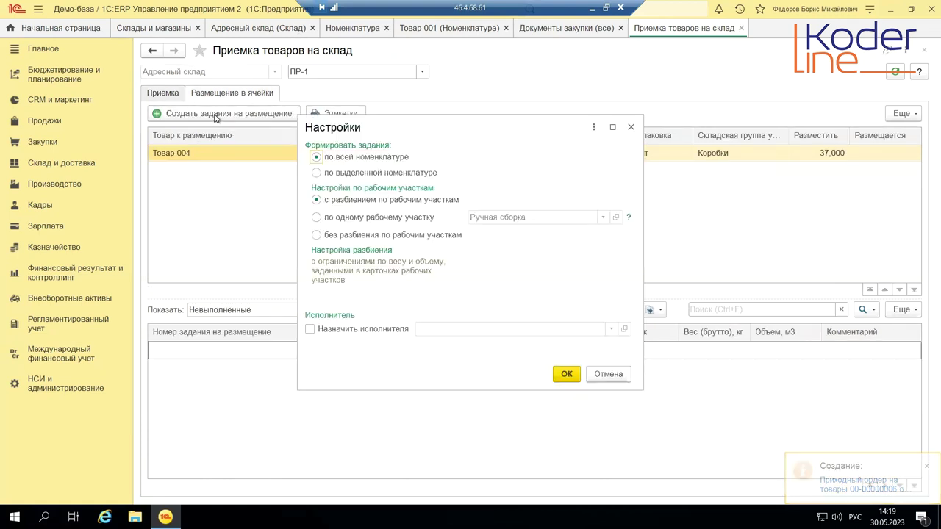
pyautogui.click(608, 375)
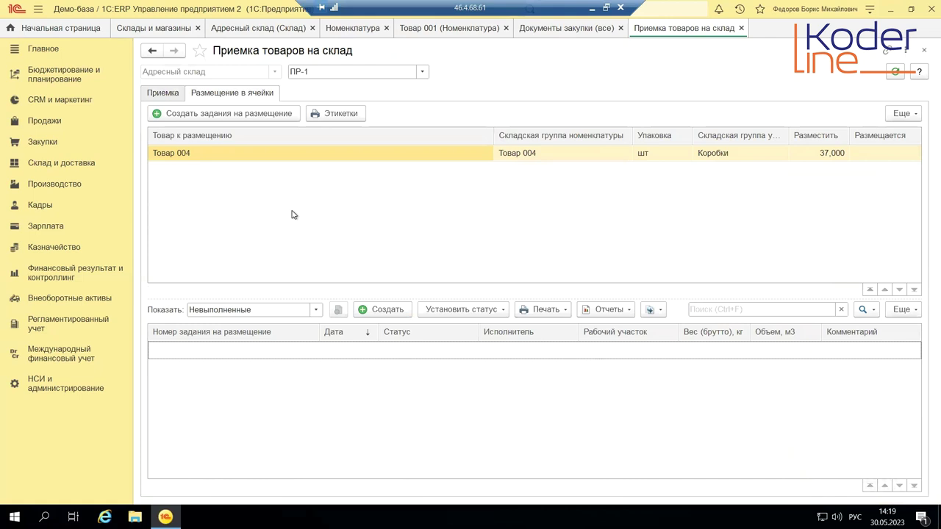
# Review the placement priorities for single-item, mixed, free and other-goods cells in storage area Область Б (стратегия), then save and close its card
pyautogui.click(258, 29)
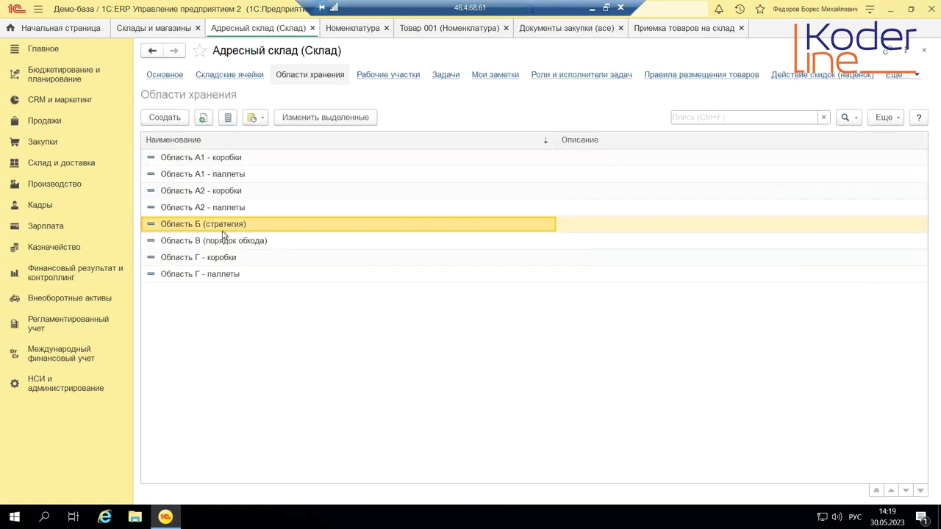
pyautogui.doubleClick(224, 225)
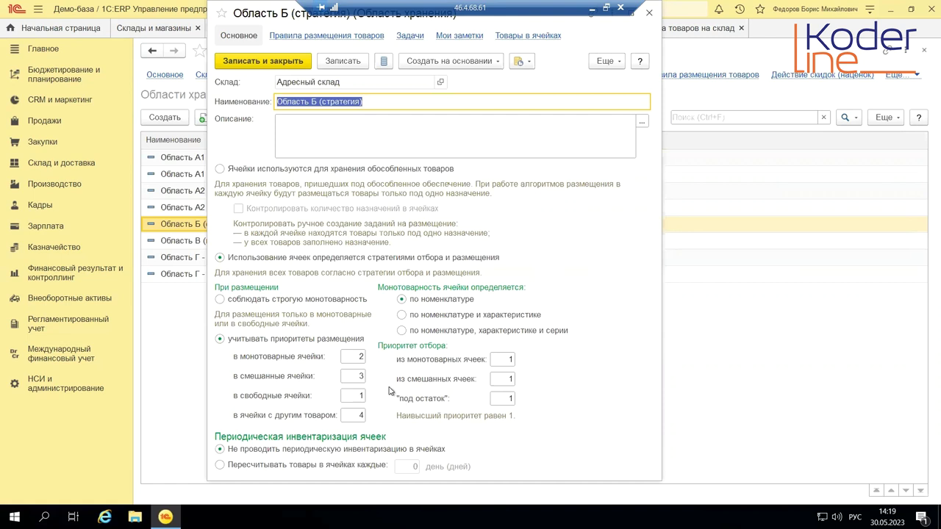
pyautogui.click(348, 356)
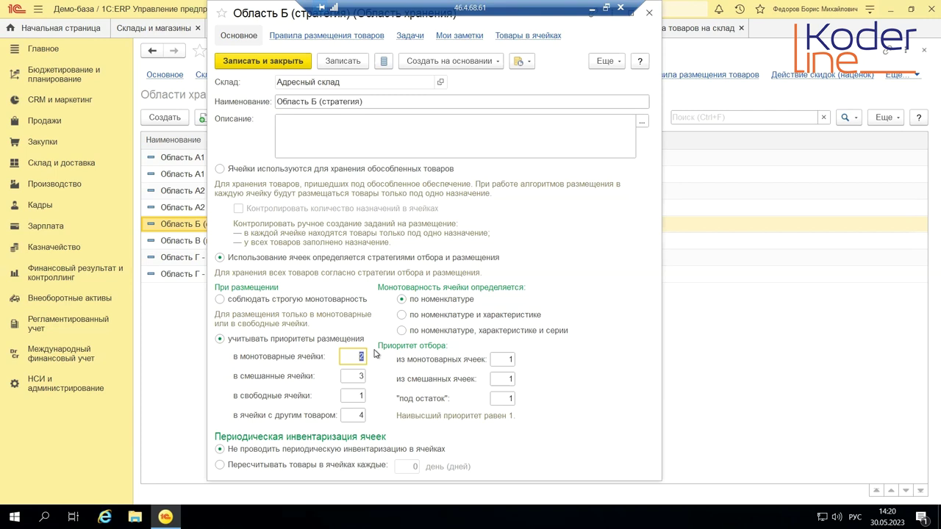
pyautogui.click(355, 374)
pyautogui.moveTo(421, 363)
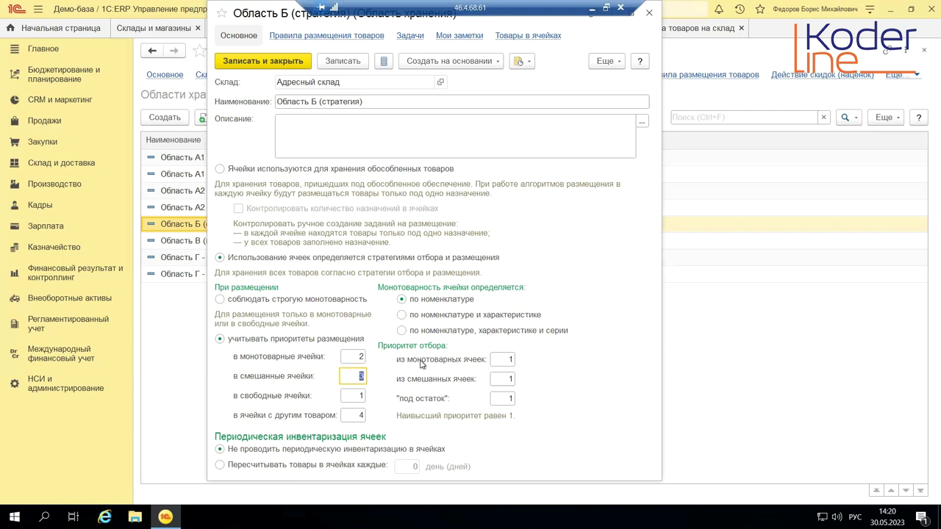
pyautogui.click(353, 416)
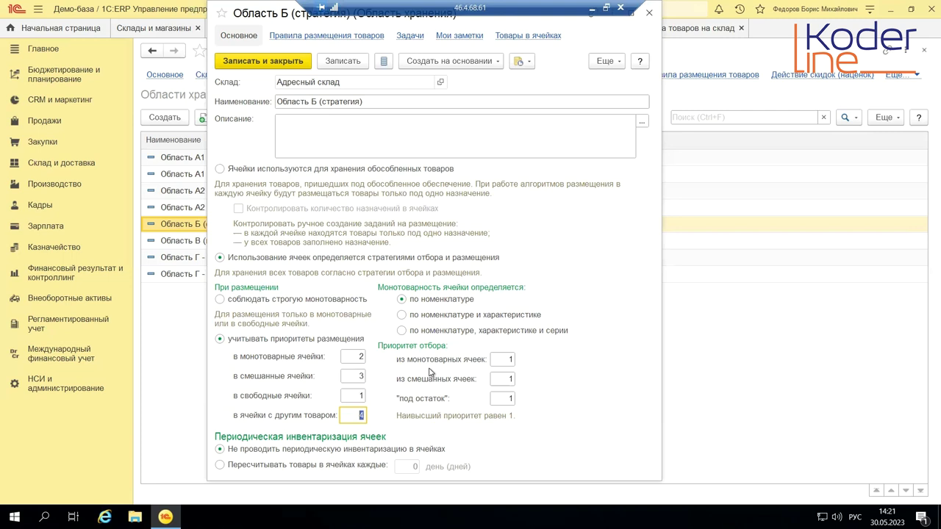
pyautogui.click(250, 63)
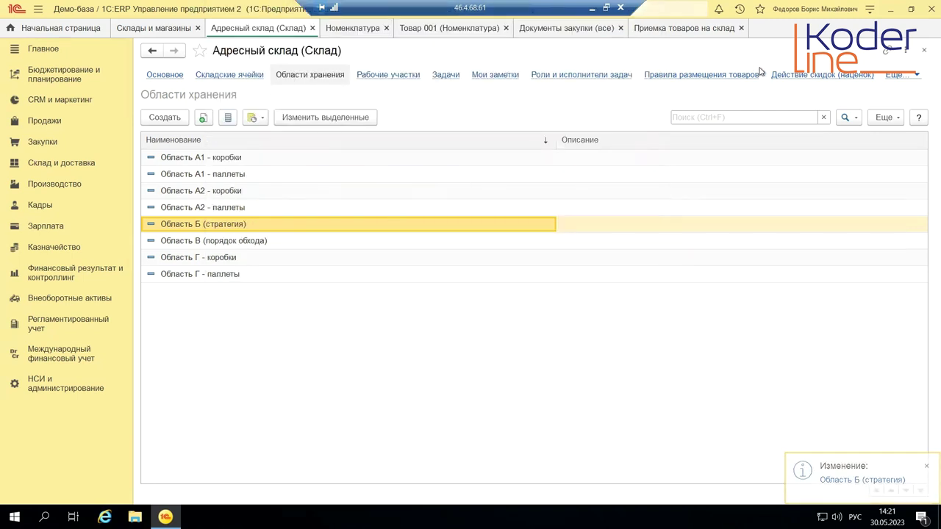
# Create cell placement tasks for all goods to be placed, split by work area, and review the cells assigned to Товар 004
pyautogui.click(565, 29)
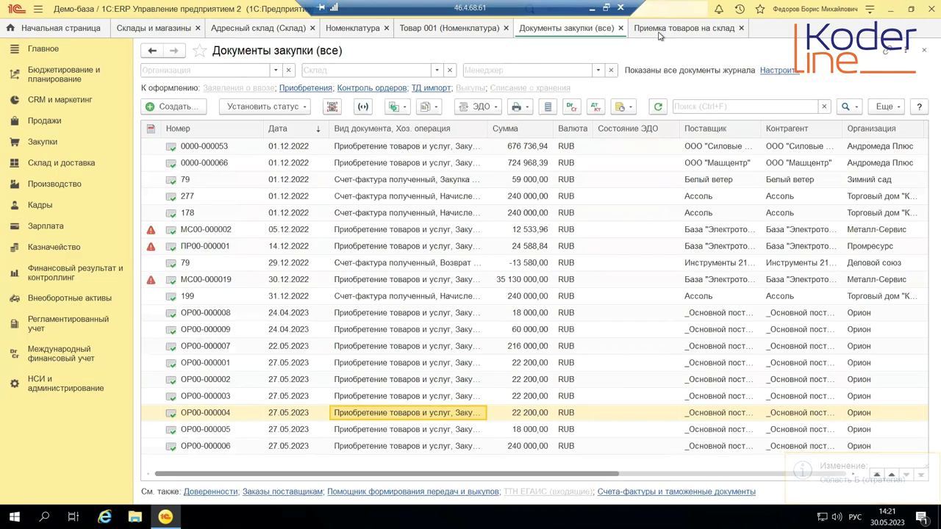
pyautogui.click(662, 29)
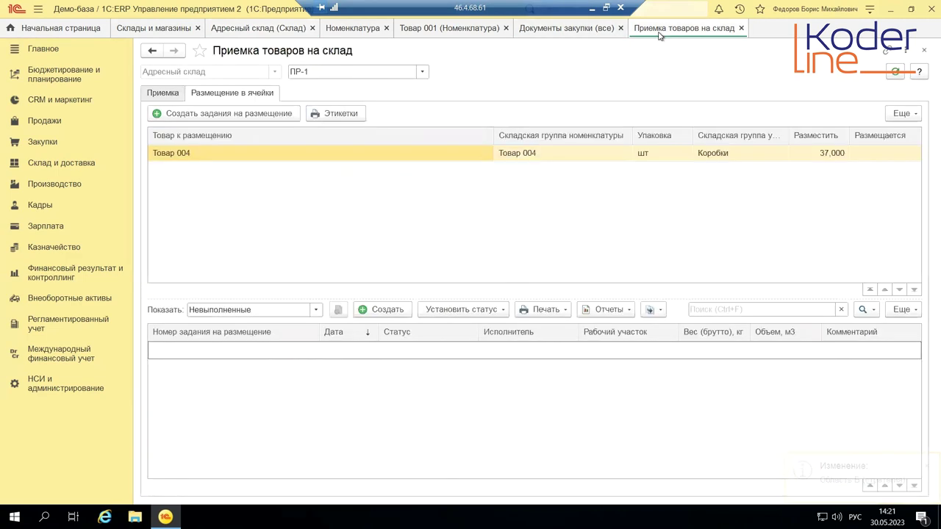
pyautogui.click(248, 114)
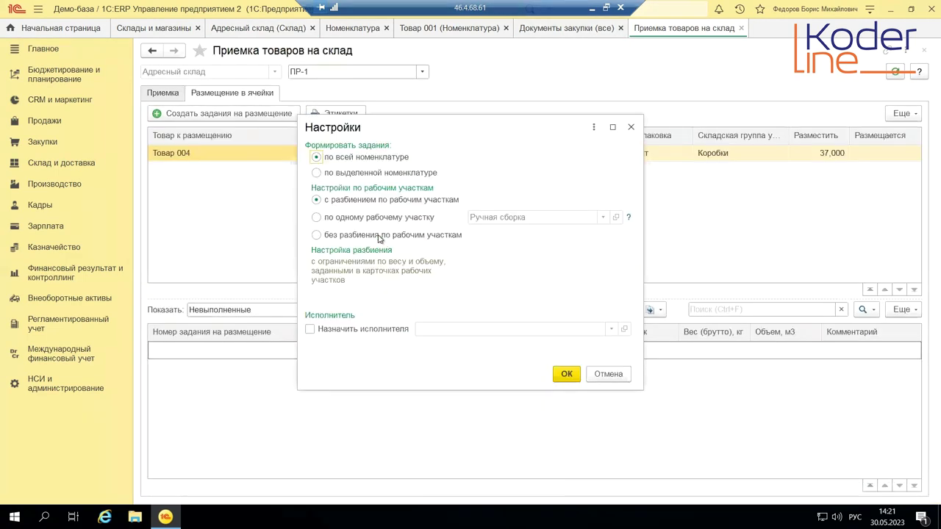
pyautogui.click(565, 375)
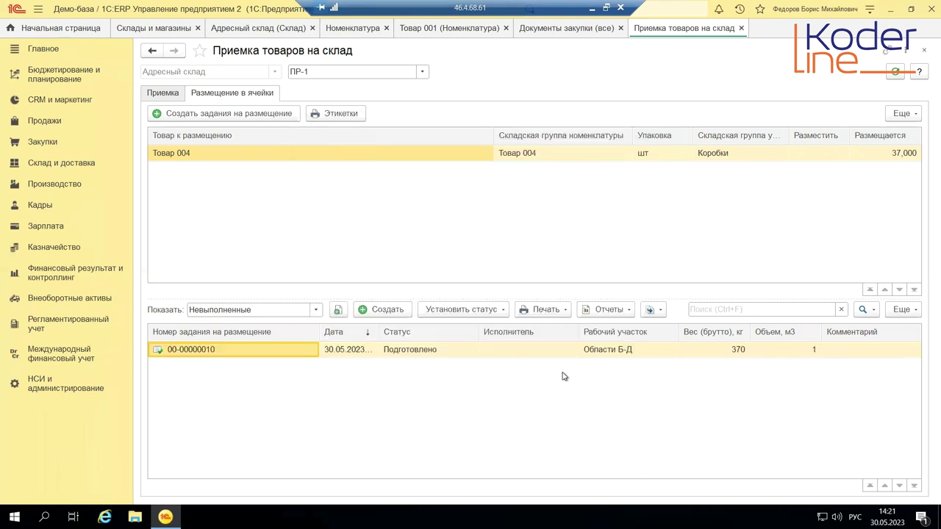
pyautogui.doubleClick(449, 349)
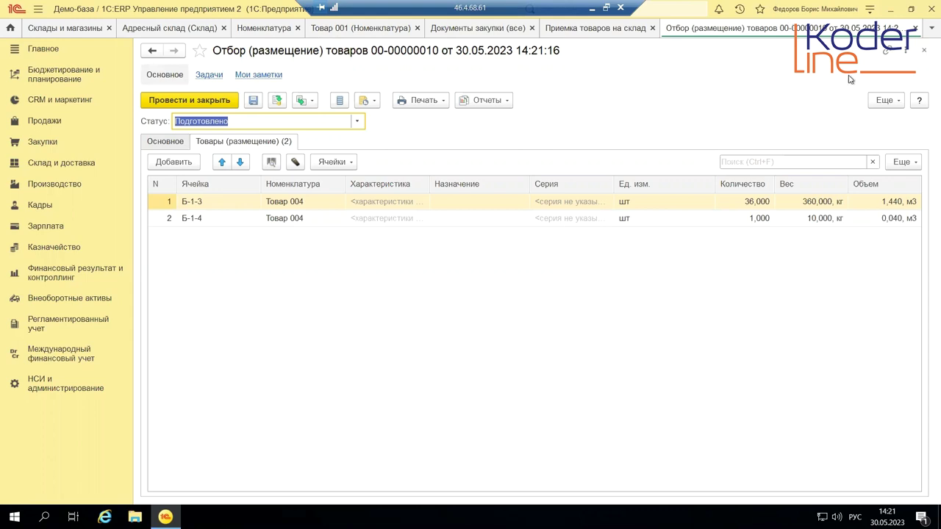
pyautogui.click(915, 28)
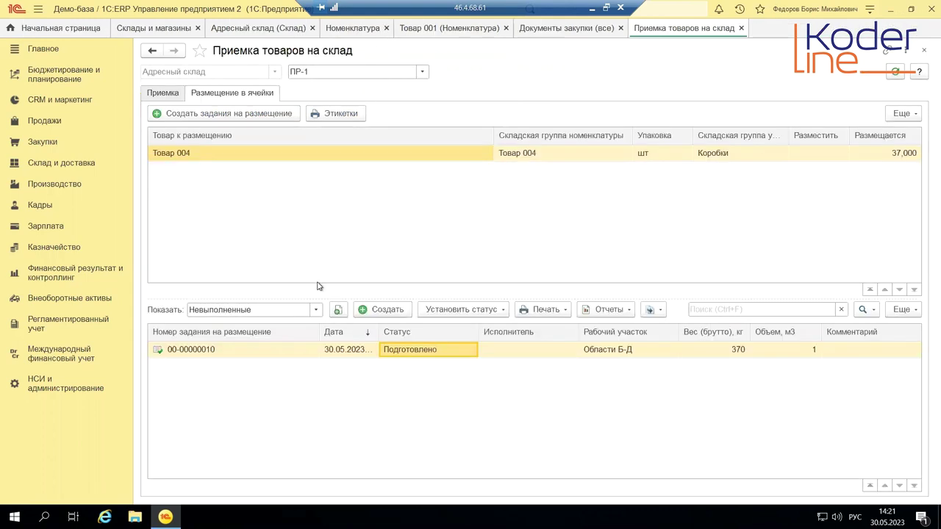
# Mark the prepared placement task for work area Области Б-Д for deletion
pyautogui.rightClick(258, 354)
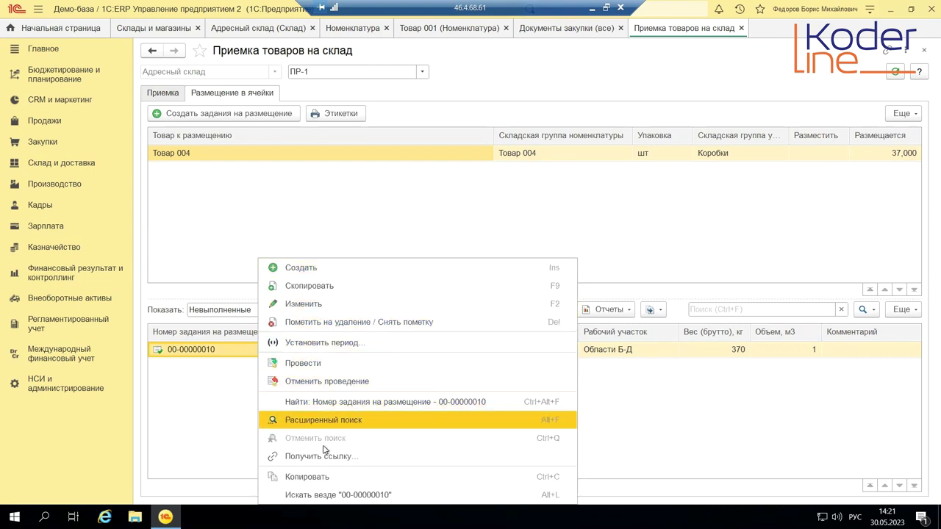
pyautogui.click(314, 324)
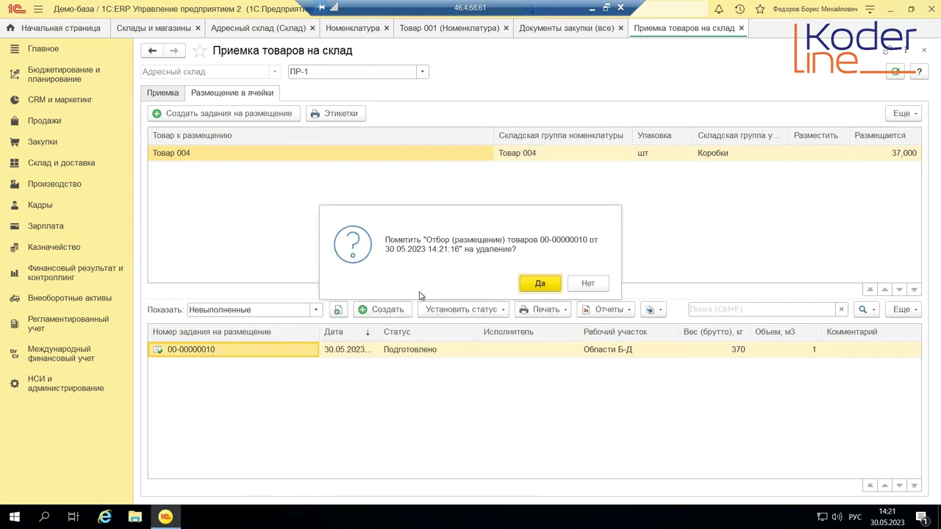
pyautogui.click(539, 284)
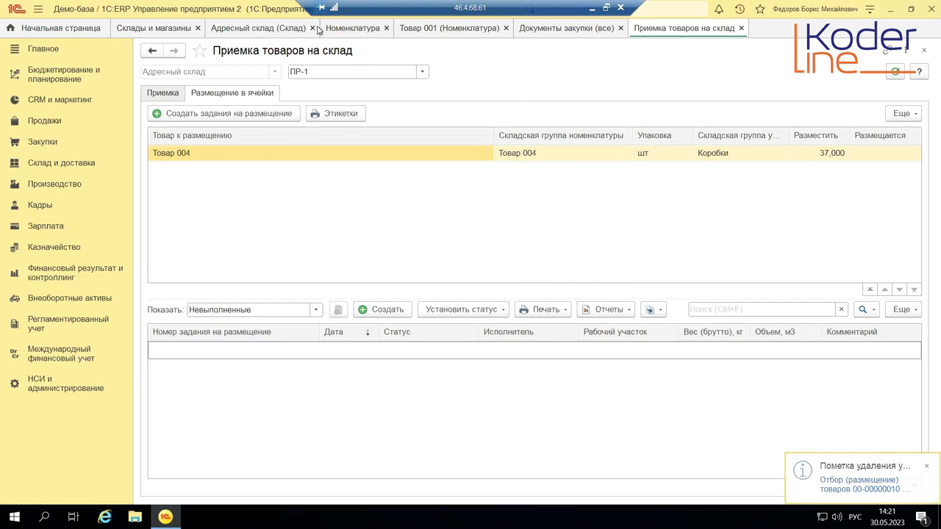
# In the card of storage area Область Б (стратегия), set the placement priorities for mixed and single-item cells to 1
pyautogui.click(254, 30)
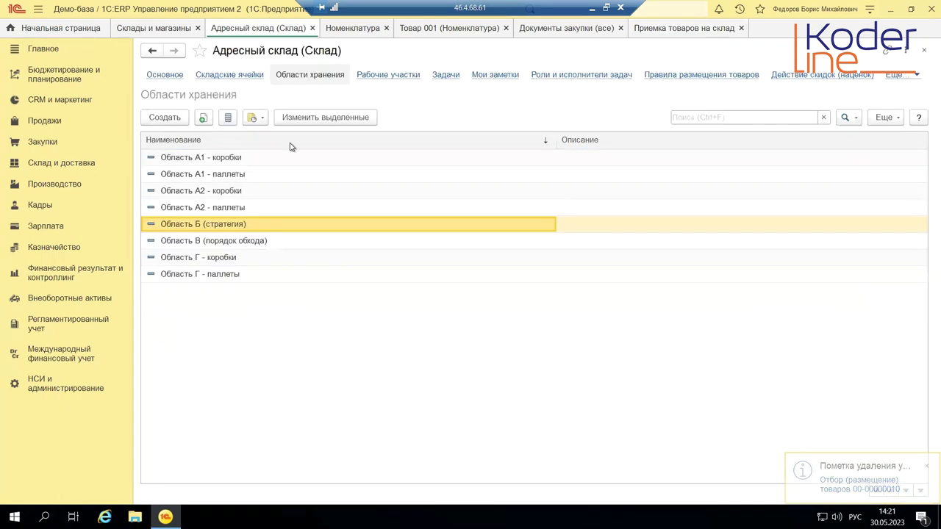
pyautogui.doubleClick(204, 224)
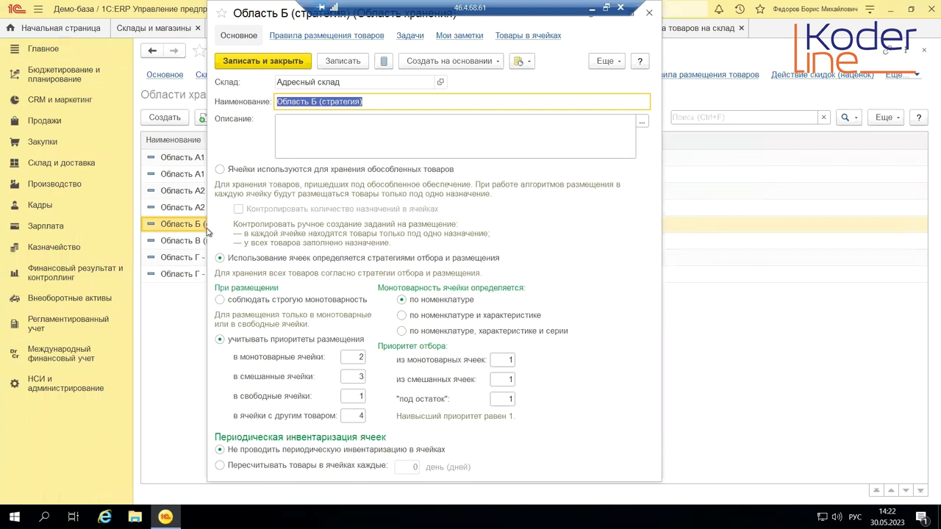
pyautogui.doubleClick(351, 375)
pyautogui.write('1')
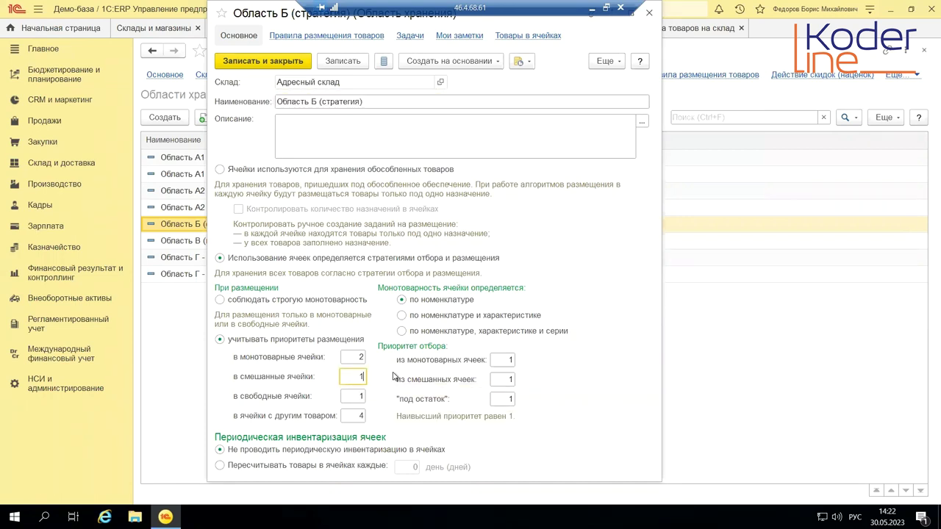
pyautogui.moveTo(353, 417)
pyautogui.doubleClick(353, 416)
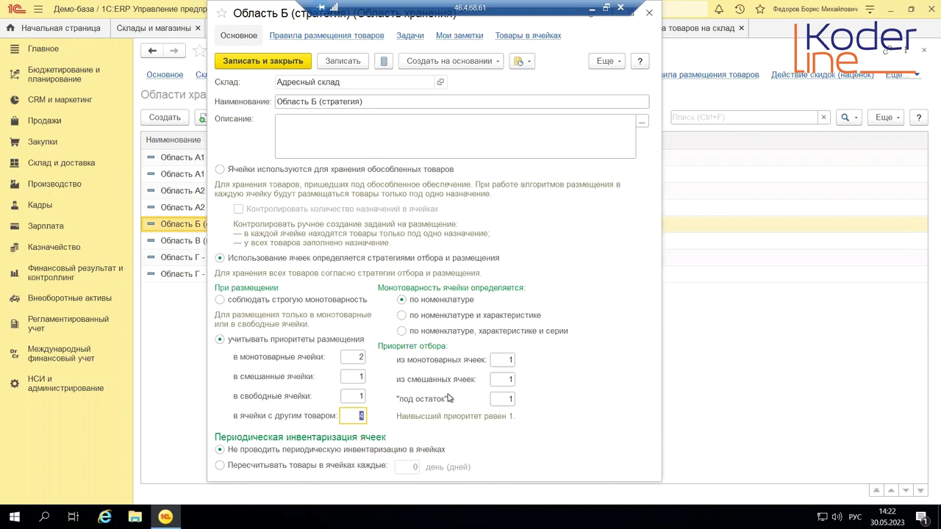
pyautogui.doubleClick(343, 356)
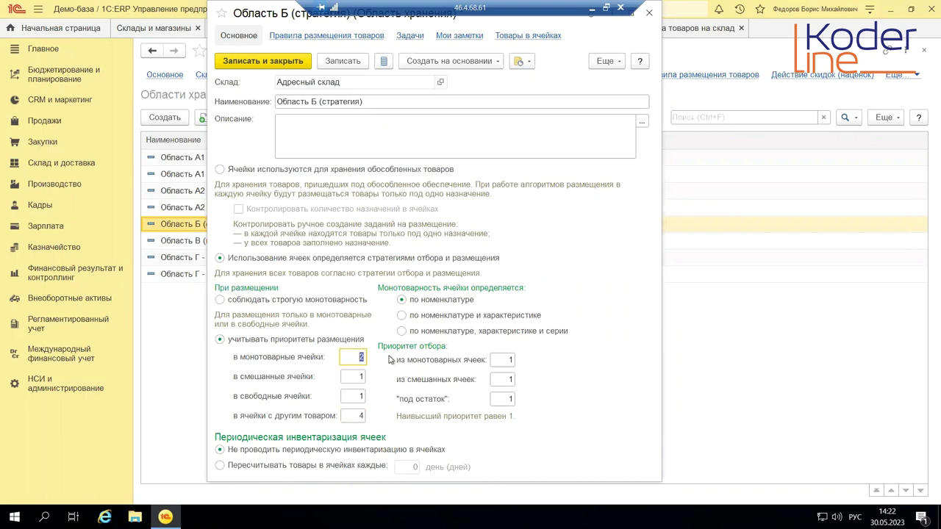
pyautogui.write('1')
pyautogui.press('Tab')
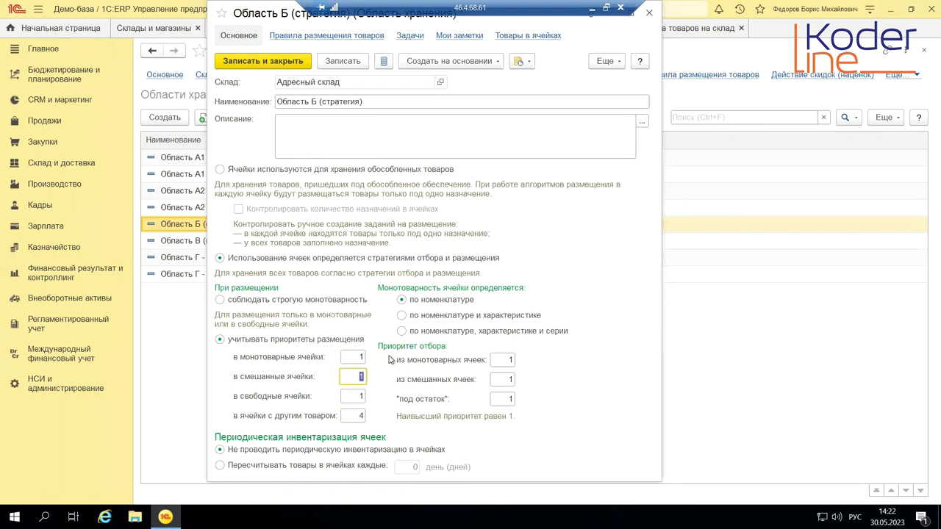
pyautogui.doubleClick(354, 396)
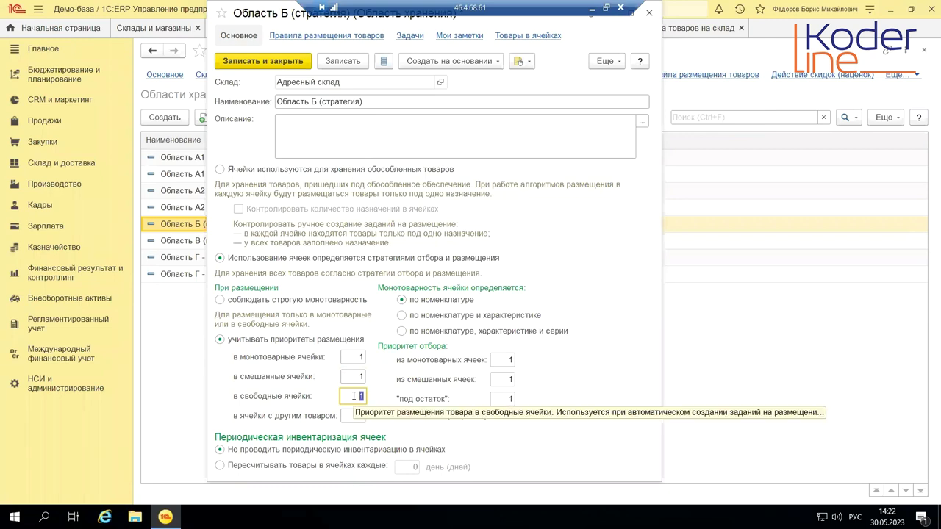
# Set the placement priorities to 2 for mixed cells, 3 for cells with other goods and 4 for free cells, and save and close
pyautogui.doubleClick(358, 376)
pyautogui.write('2')
pyautogui.doubleClick(350, 417)
pyautogui.write('3')
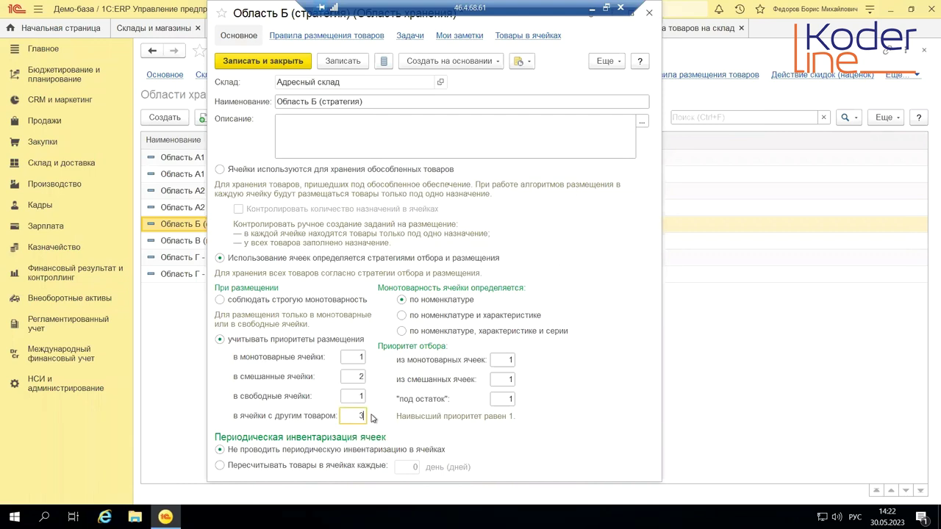
pyautogui.hotkey('shift', 'Tab')
pyautogui.write('4')
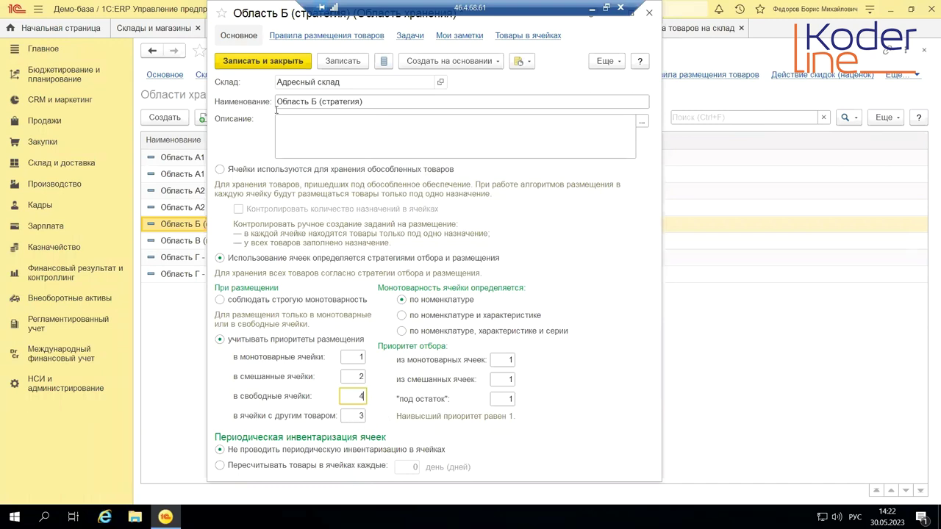
pyautogui.click(264, 63)
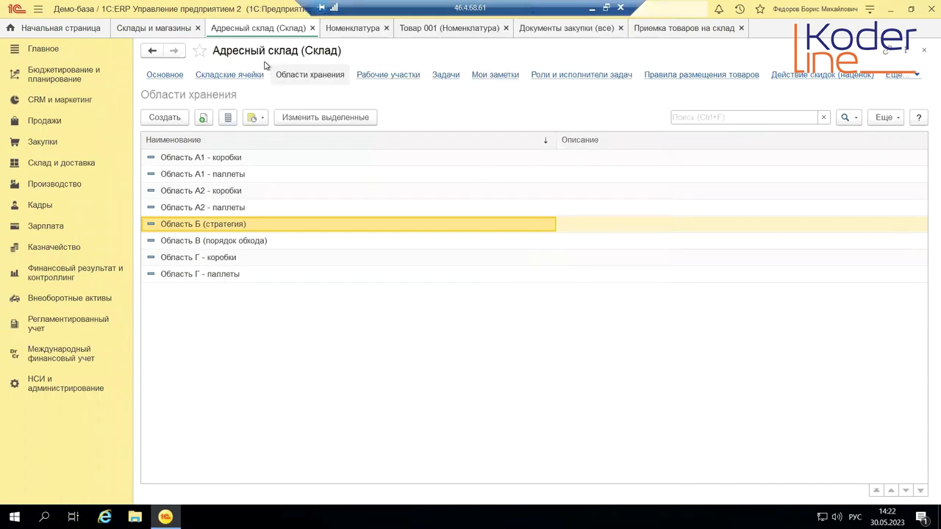
# Create placement tasks for all goods to be placed, split by work area, and review the cells assigned to Товар 004
pyautogui.click(683, 28)
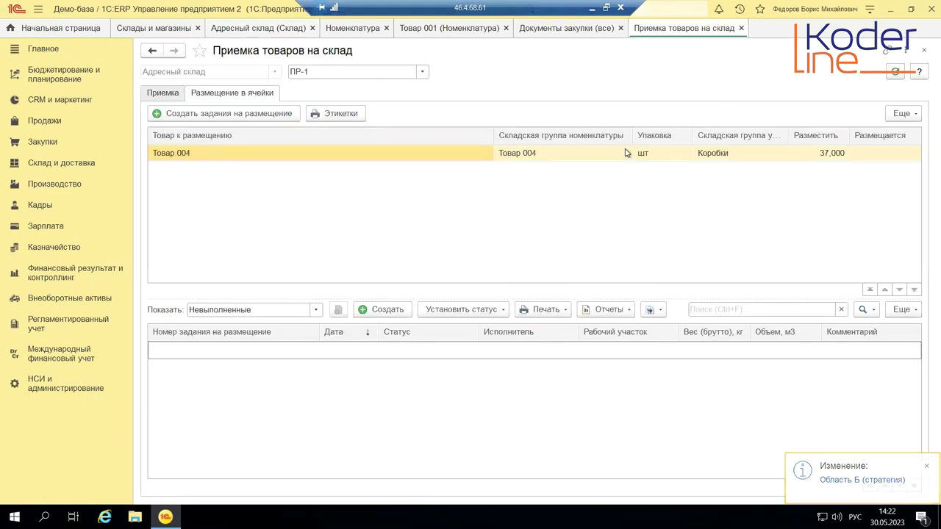
pyautogui.click(270, 114)
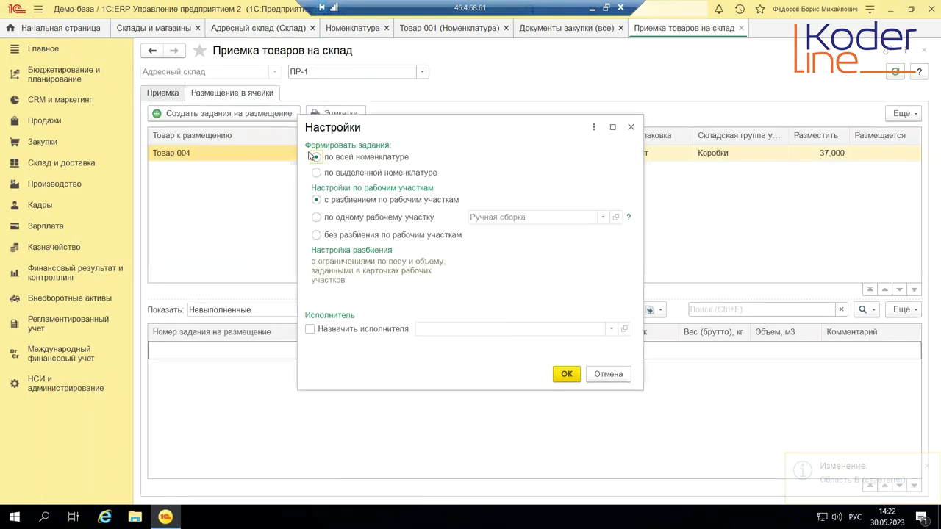
pyautogui.click(564, 374)
pyautogui.click(401, 352)
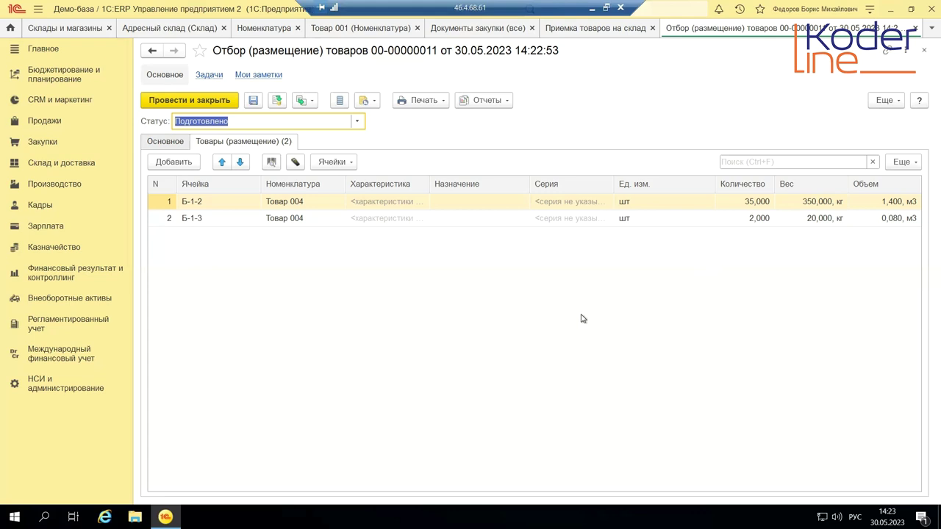
pyautogui.click(309, 220)
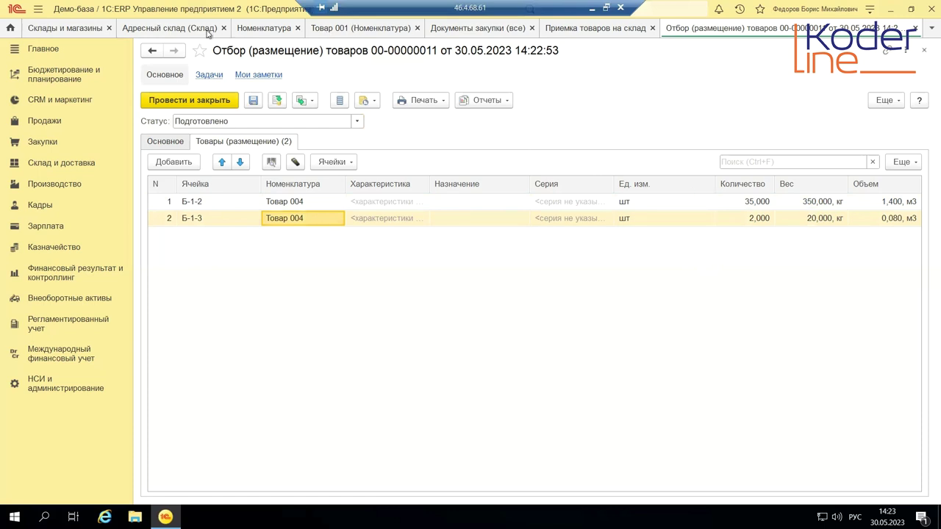
# In the card of Область Б (стратегия), set the picking priorities to 2 for "под остаток" and 3 for single-item cells
pyautogui.click(148, 29)
pyautogui.click(251, 227)
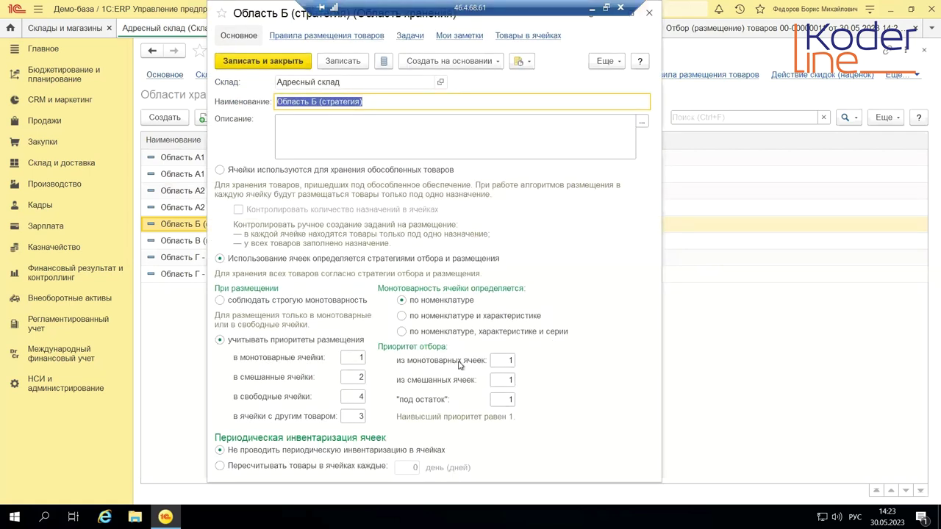
pyautogui.moveTo(459, 365)
pyautogui.click(511, 400)
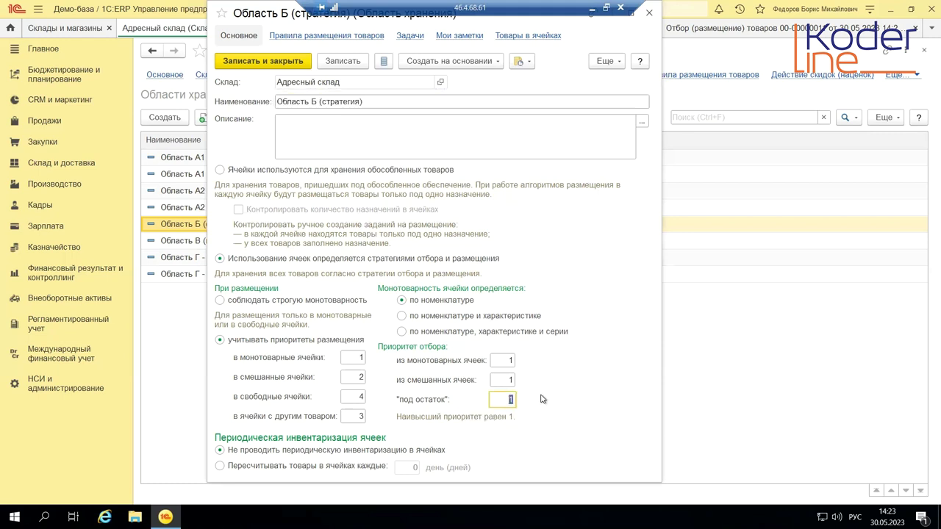
pyautogui.write('2')
pyautogui.click(515, 360)
pyautogui.write('4')
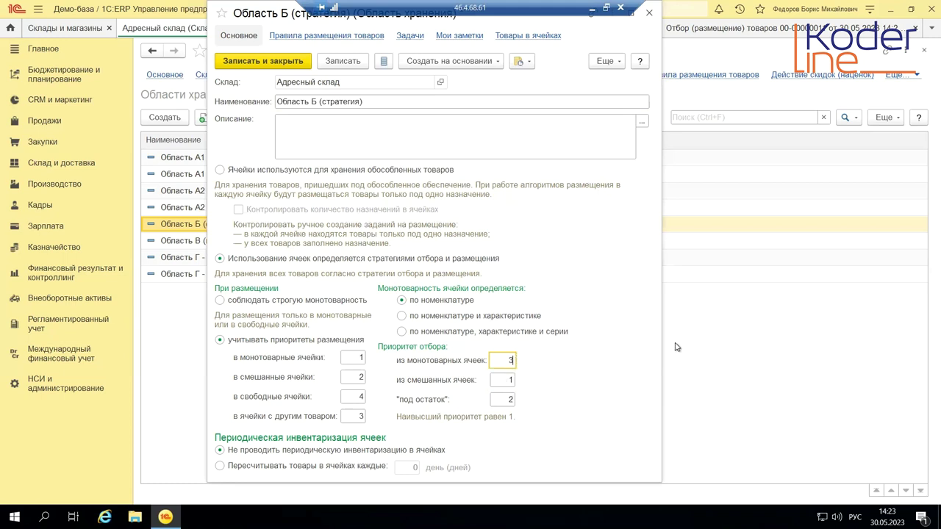
pyautogui.click(507, 380)
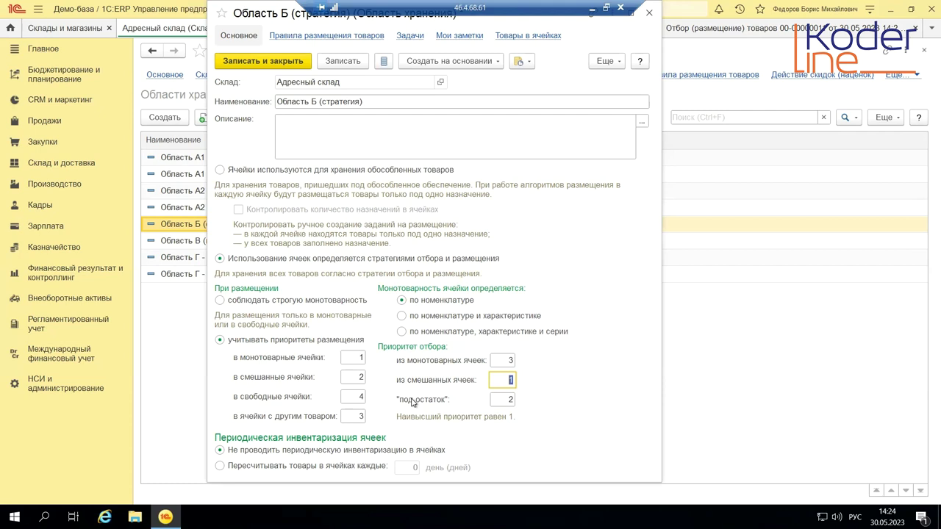
pyautogui.moveTo(494, 402)
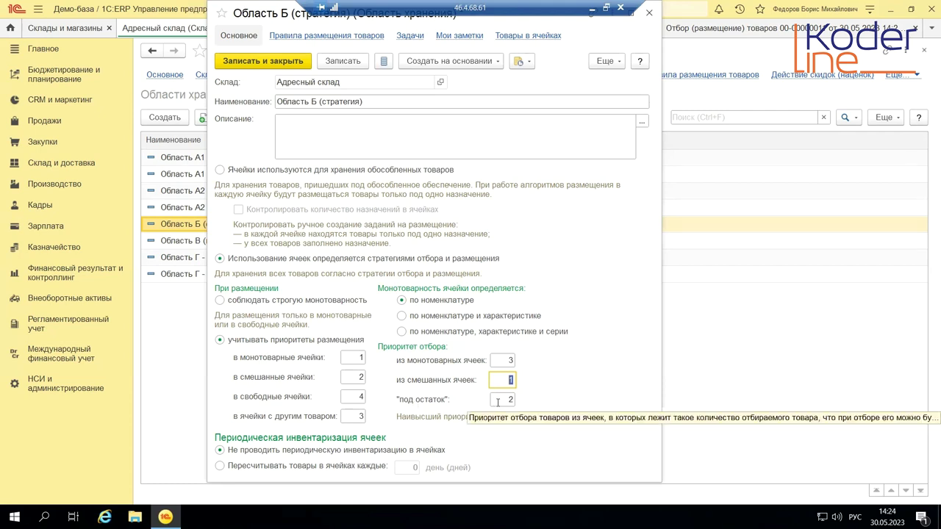
pyautogui.click(496, 400)
pyautogui.click(506, 362)
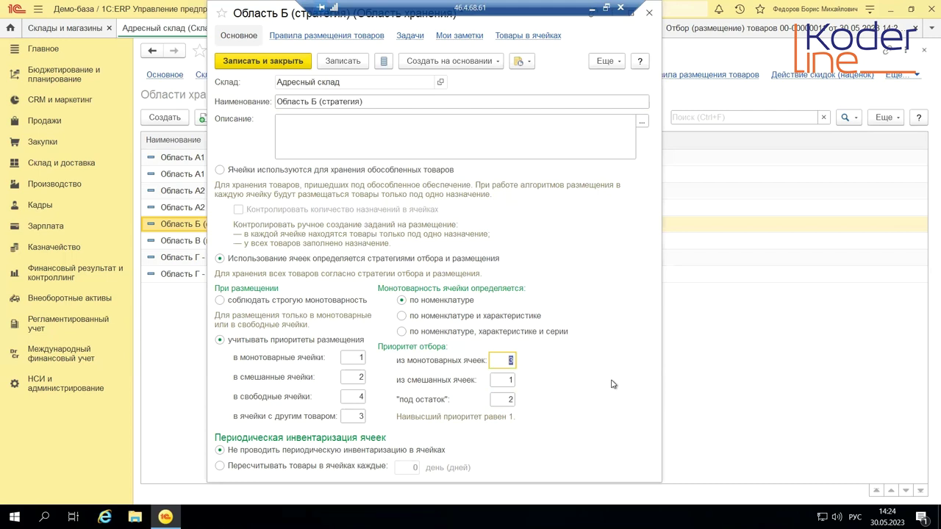
# Set the picking priorities to 1 for "под остаток" and 2 for mixed cells, and close the storage area card with the changes saved
pyautogui.click(499, 397)
pyautogui.write('1')
pyautogui.click(496, 379)
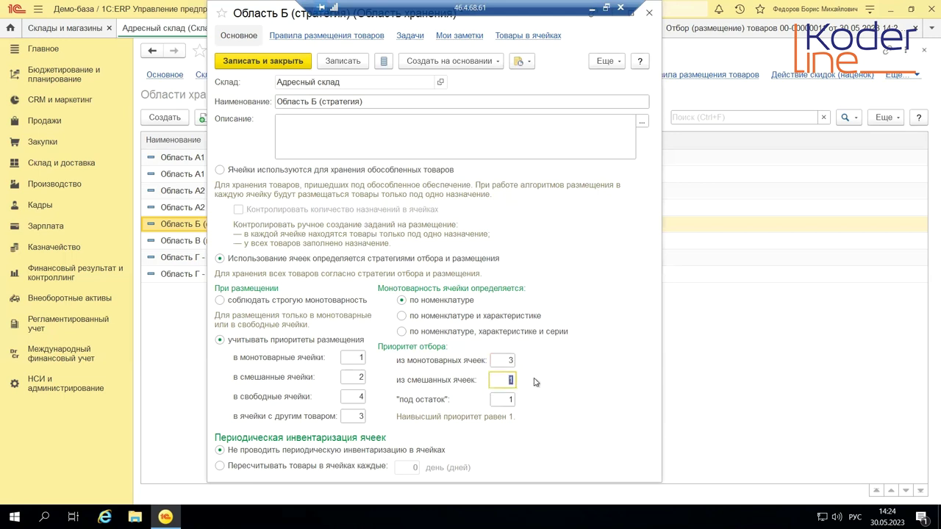
pyautogui.write('2')
pyautogui.moveTo(493, 399)
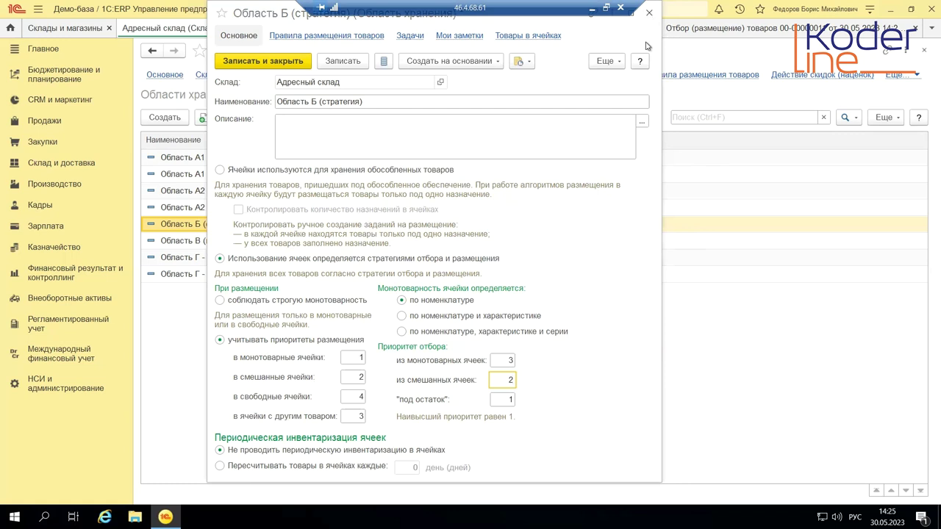
pyautogui.click(649, 12)
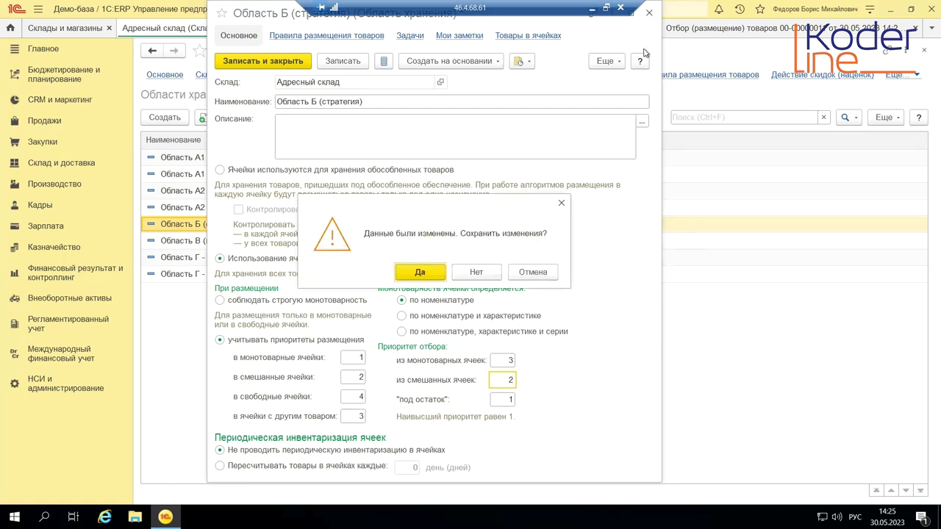
pyautogui.click(420, 275)
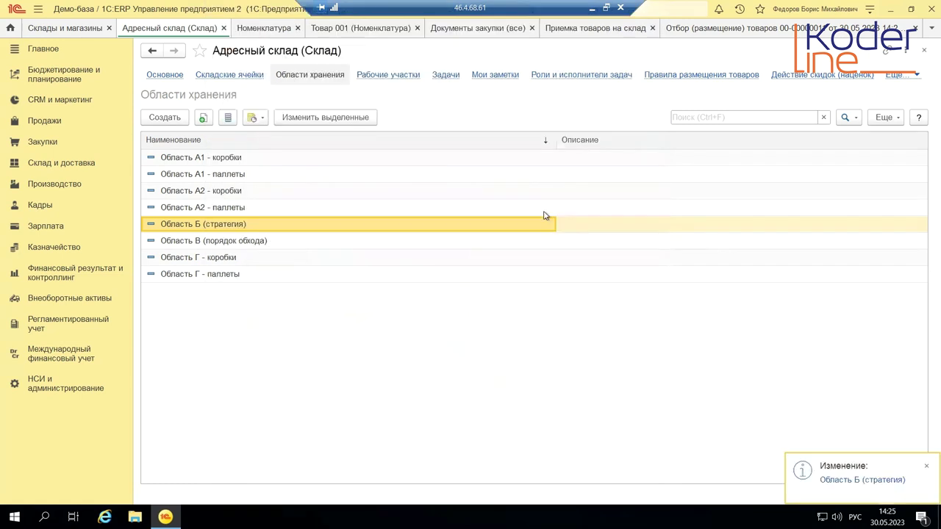
# Change the status of the prepared placement task for Товар 004, and post and close it
pyautogui.click(791, 30)
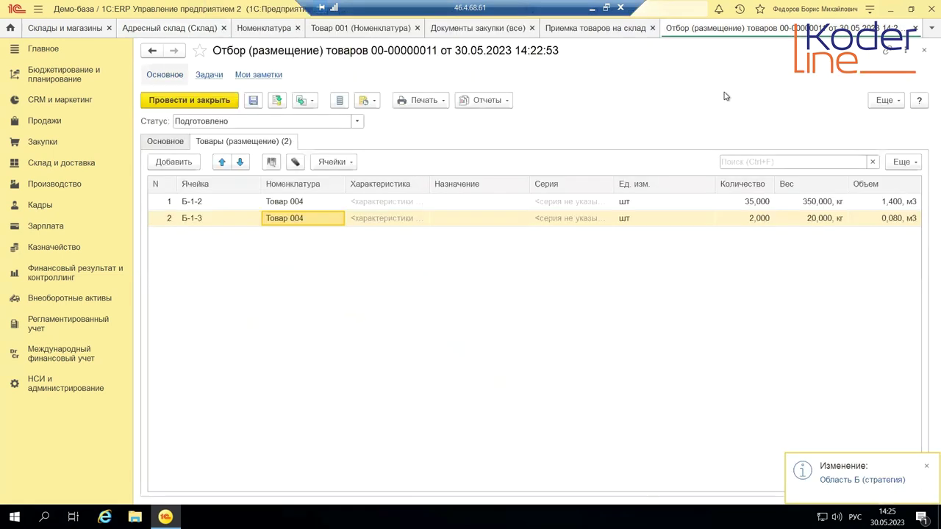
pyautogui.click(353, 125)
pyautogui.click(263, 174)
pyautogui.click(219, 100)
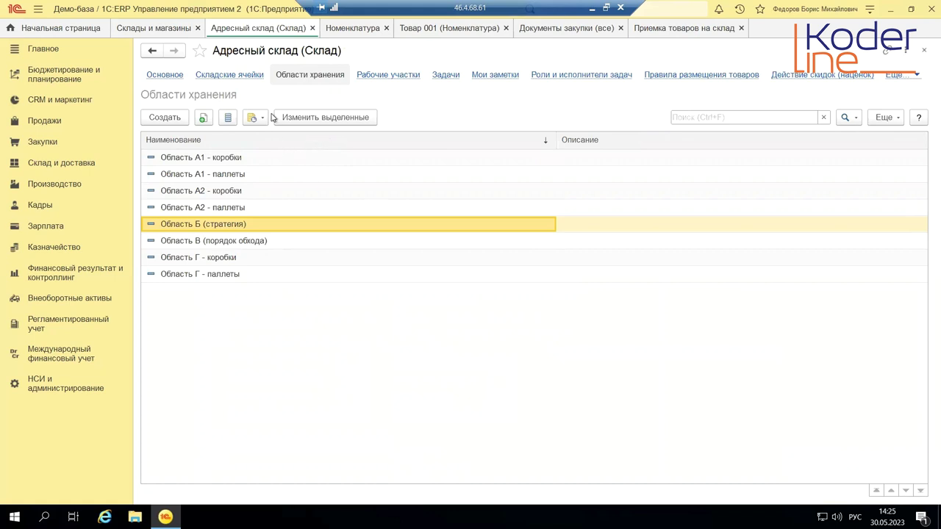
# Review the settings of storage area Область В (порядок обхода), then display the storage cells of group В-1
pyautogui.doubleClick(229, 243)
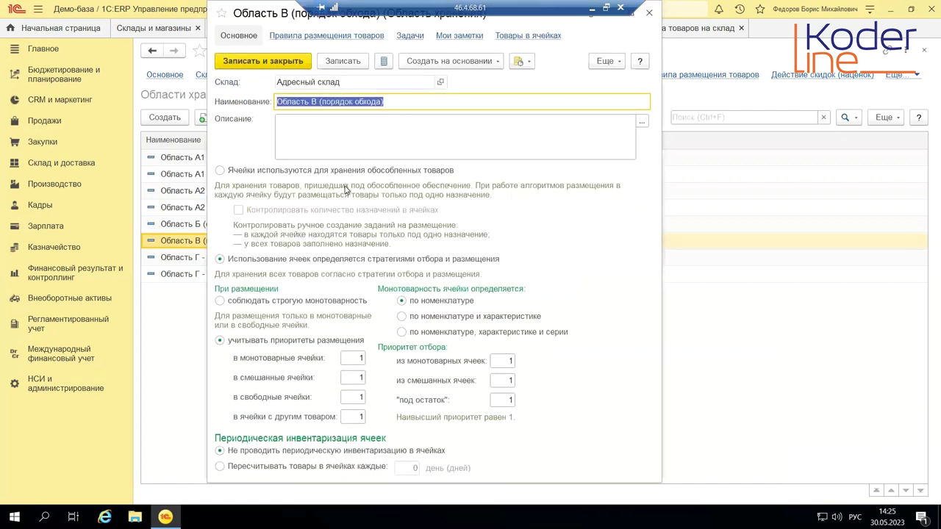
pyautogui.click(649, 13)
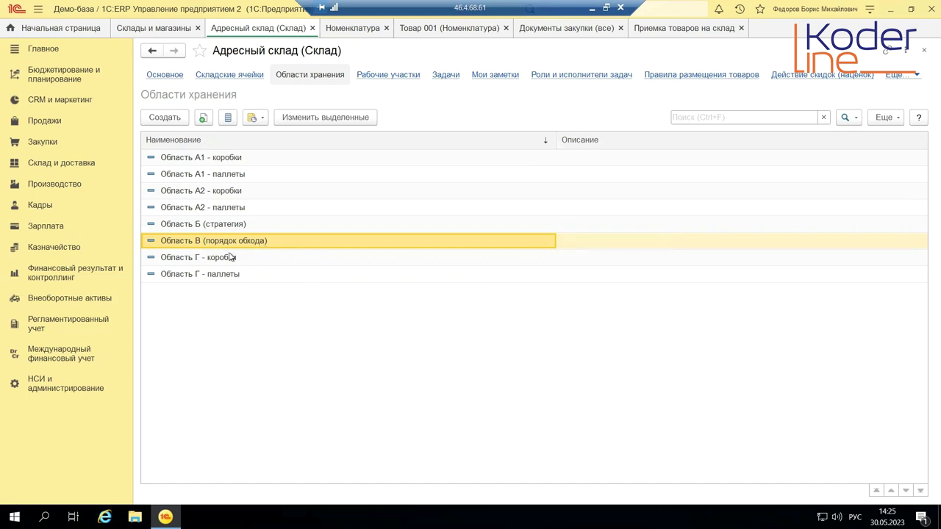
pyautogui.click(229, 75)
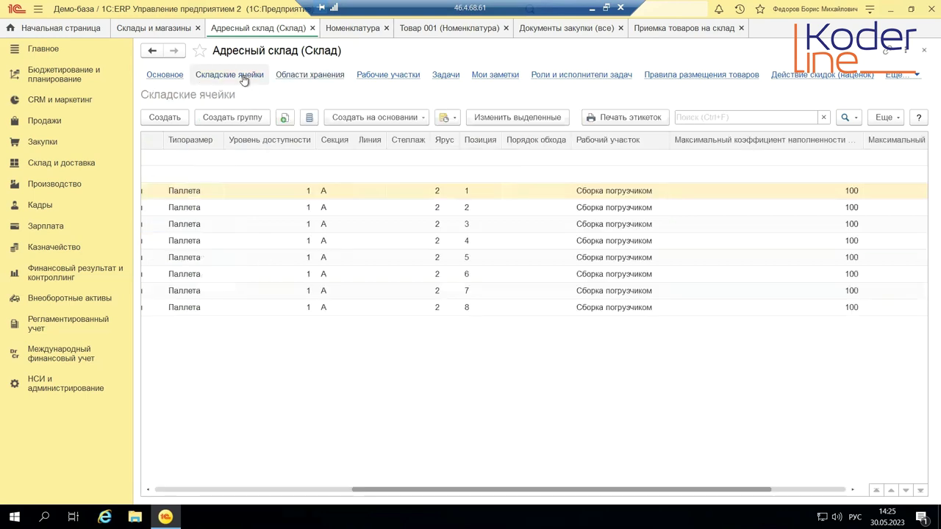
pyautogui.moveTo(352, 488); pyautogui.dragTo(60, 490)
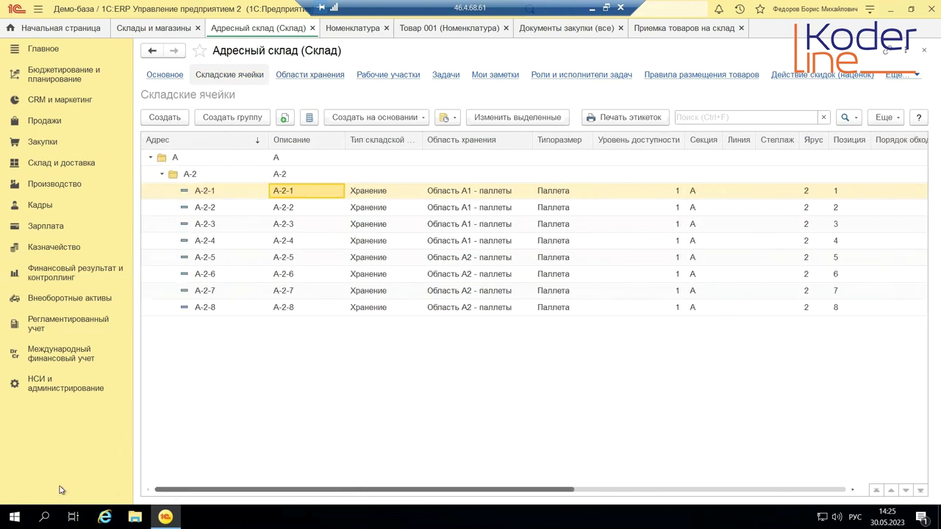
pyautogui.click(151, 158)
pyautogui.doubleClick(156, 191)
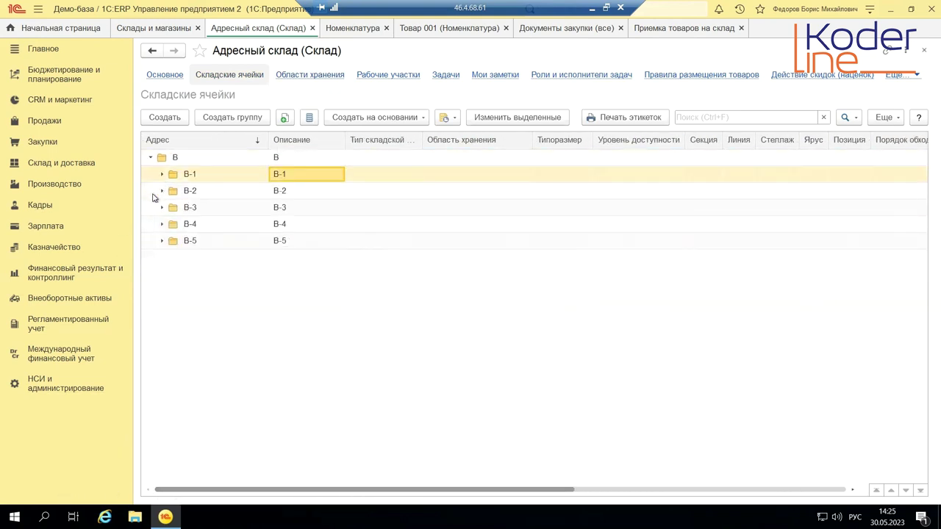
pyautogui.doubleClick(156, 180)
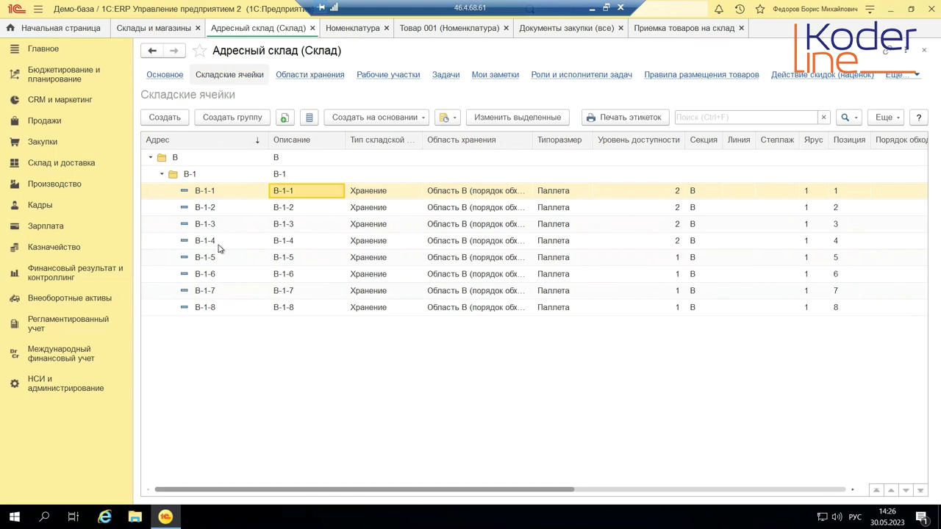
# Set the access level of storage cell В-1-1 to 1, and save and close its card
pyautogui.click(670, 193)
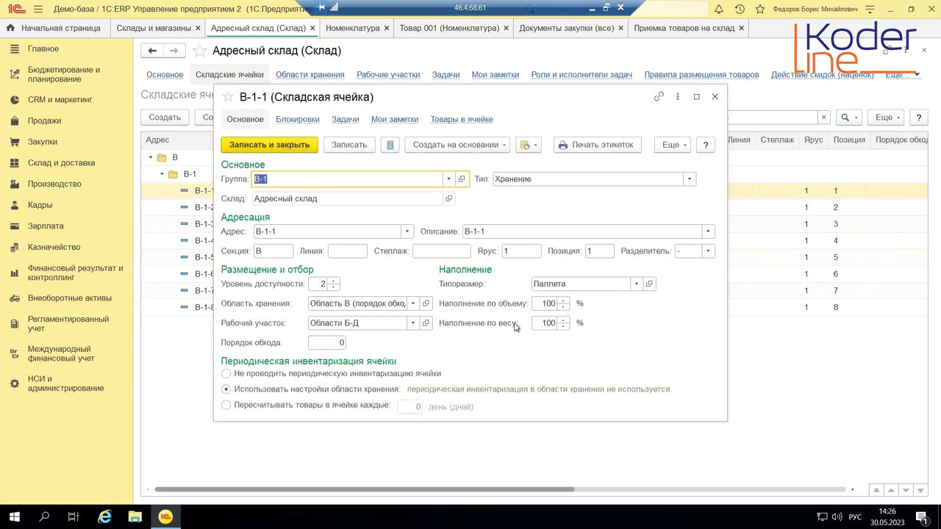
pyautogui.click(334, 287)
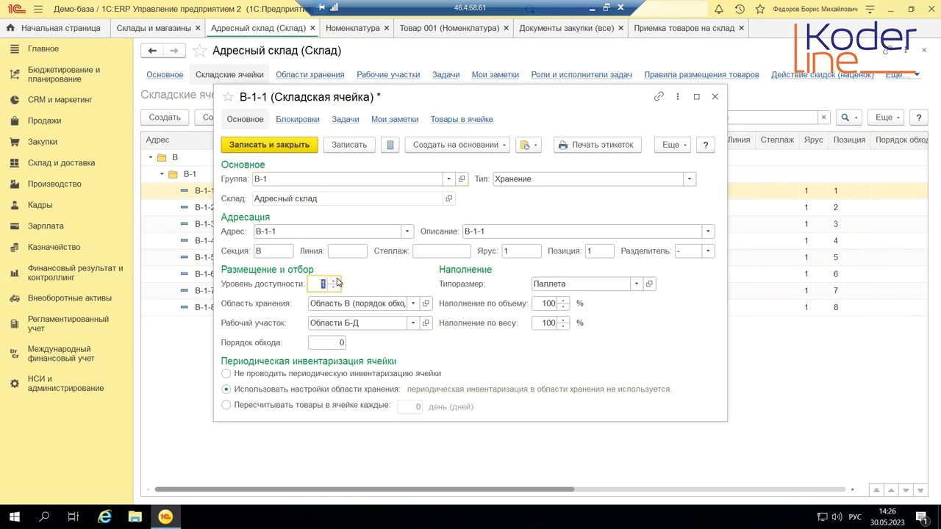
pyautogui.click(309, 142)
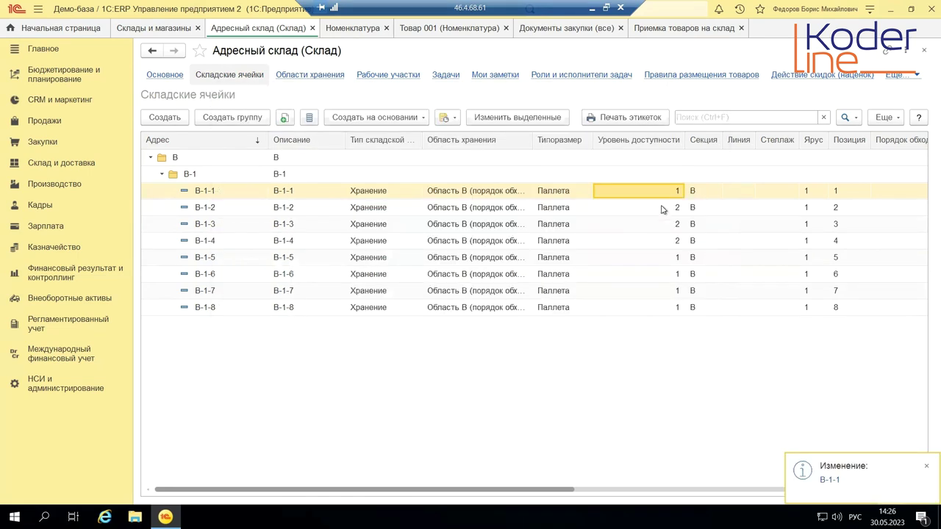
# Set the access level of storage cells В-1-2, В-1-3 and В-1-4 to 1, saving and closing each card
pyautogui.doubleClick(662, 208)
pyautogui.click(333, 287)
pyautogui.click(290, 149)
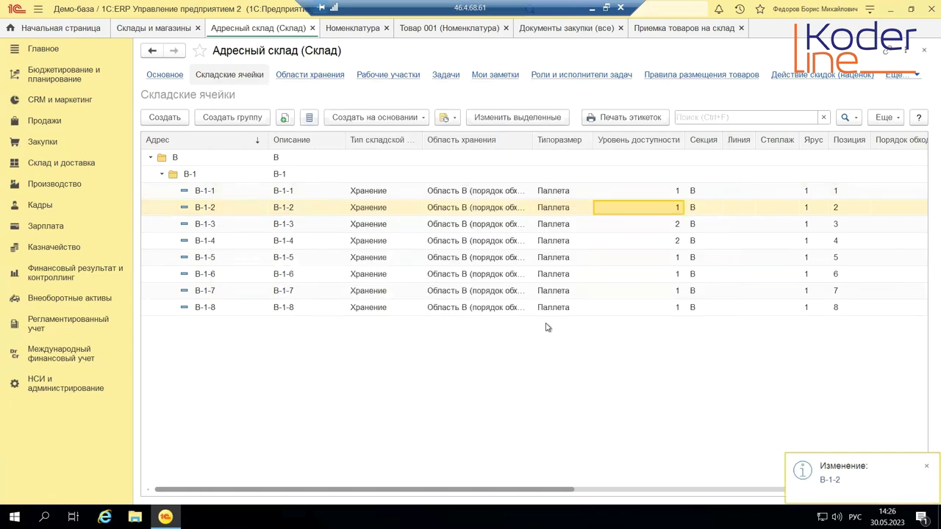
pyautogui.doubleClick(662, 225)
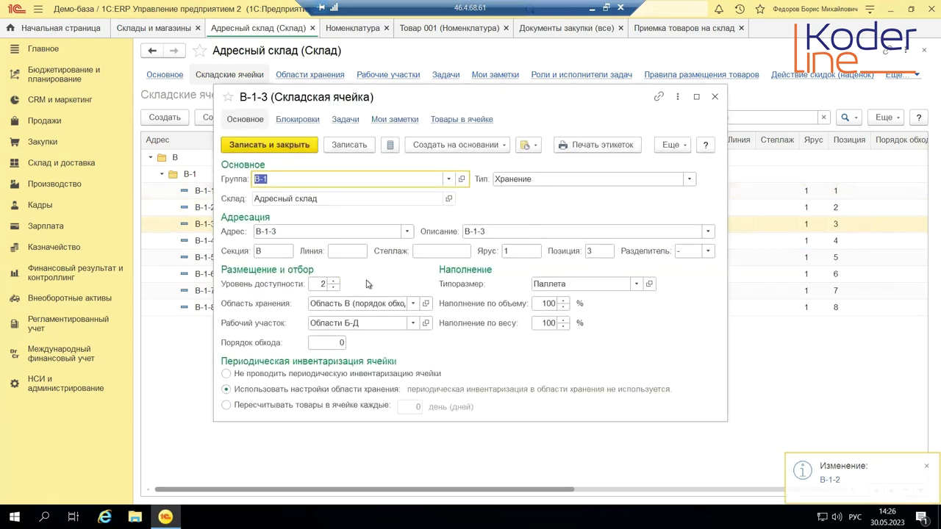
pyautogui.click(334, 287)
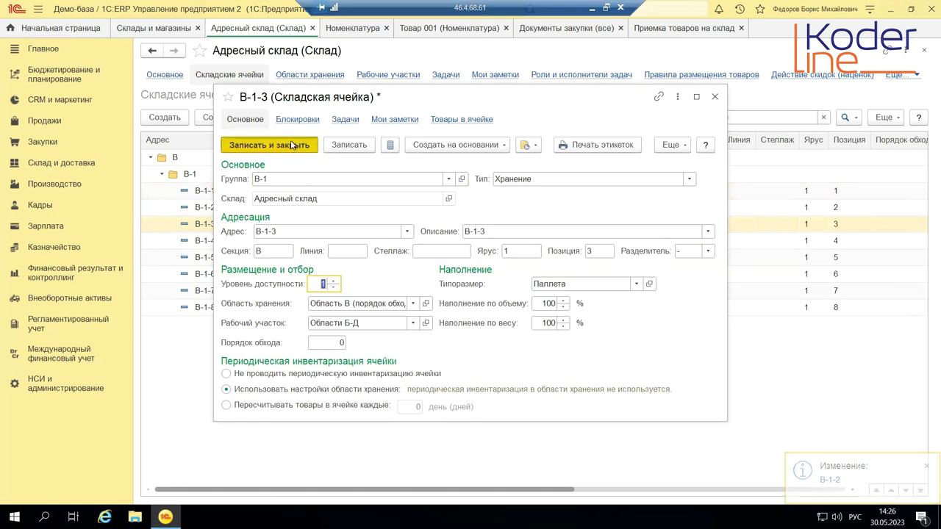
pyautogui.click(292, 145)
pyautogui.doubleClick(667, 241)
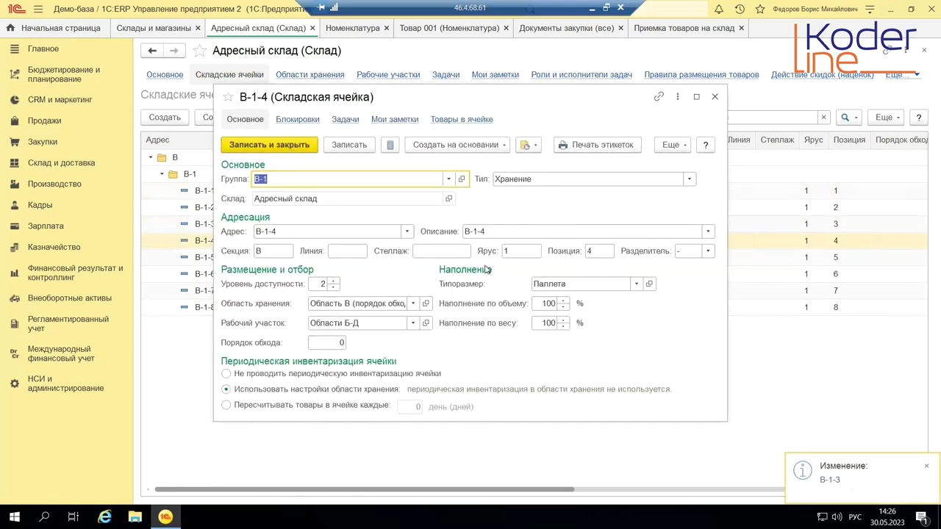
pyautogui.click(334, 288)
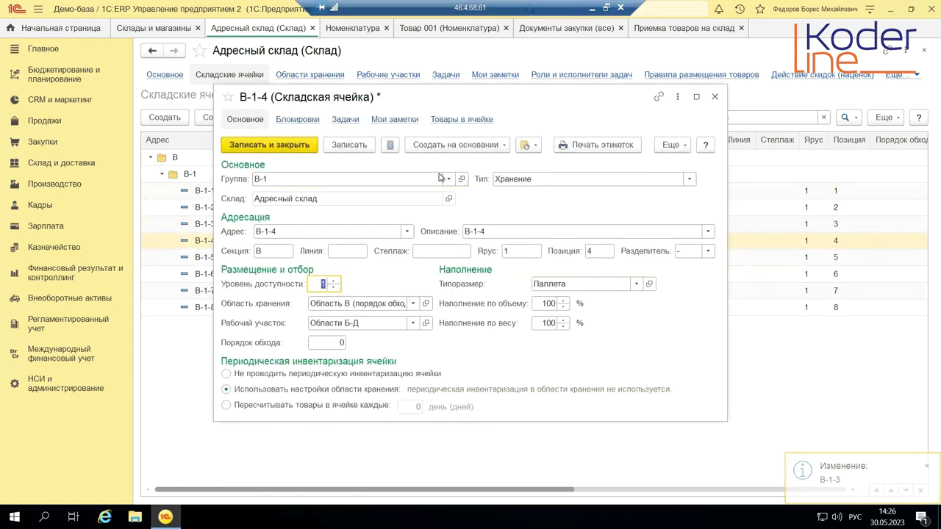
pyautogui.click(282, 142)
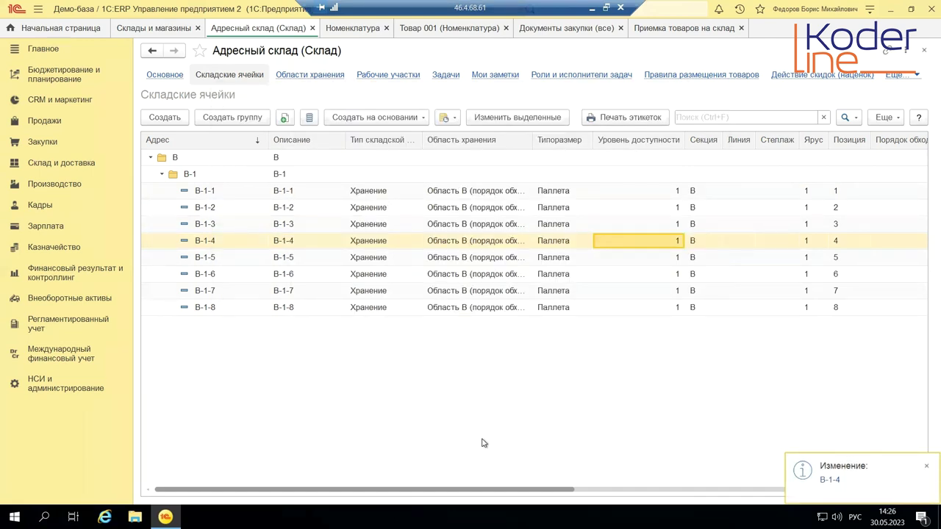
# Examine the access level, position and traversal order (Порядок обхода) of the cells in group В-1
pyautogui.moveTo(503, 494); pyautogui.dragTo(524, 495)
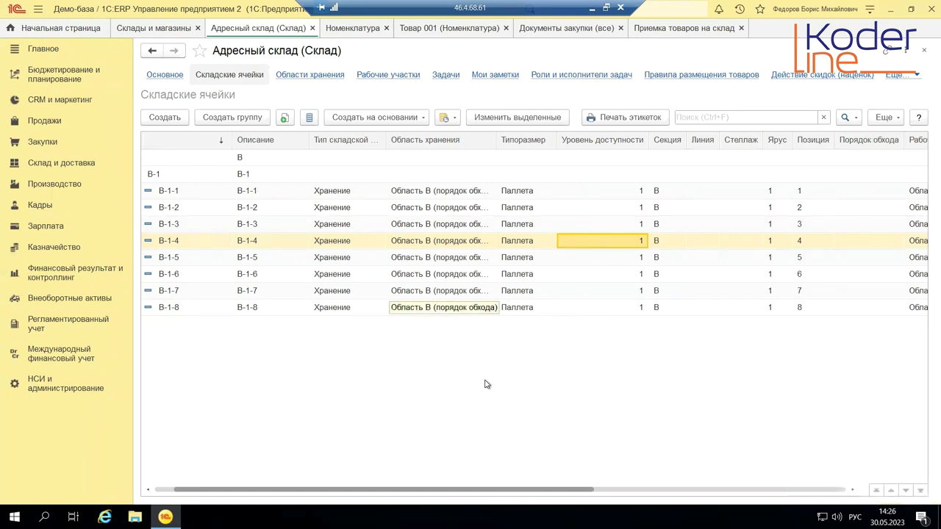
pyautogui.moveTo(584, 491); pyautogui.dragTo(777, 498)
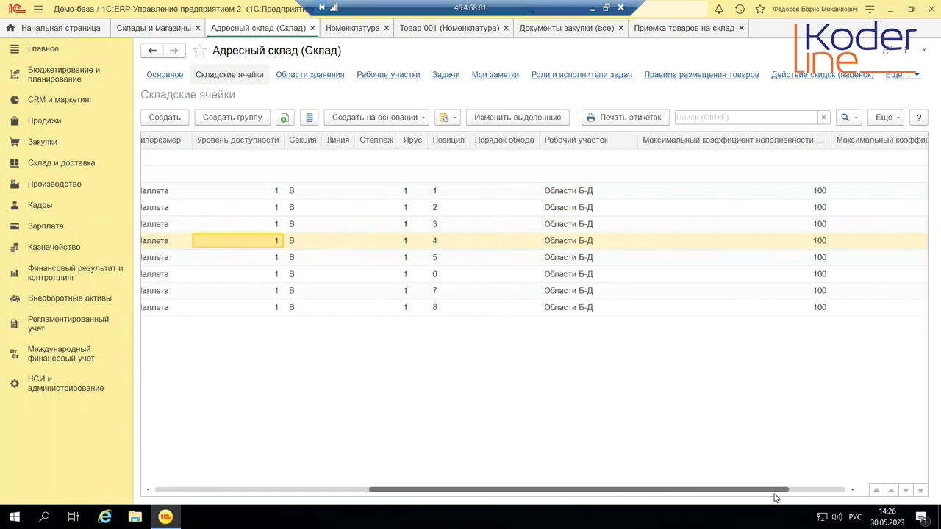
pyautogui.click(527, 193)
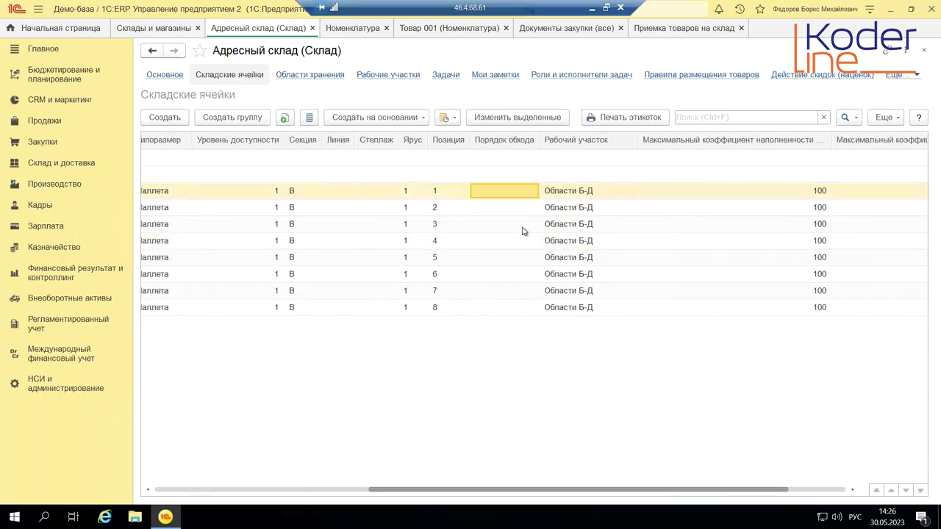
pyautogui.click(522, 229)
pyautogui.click(512, 291)
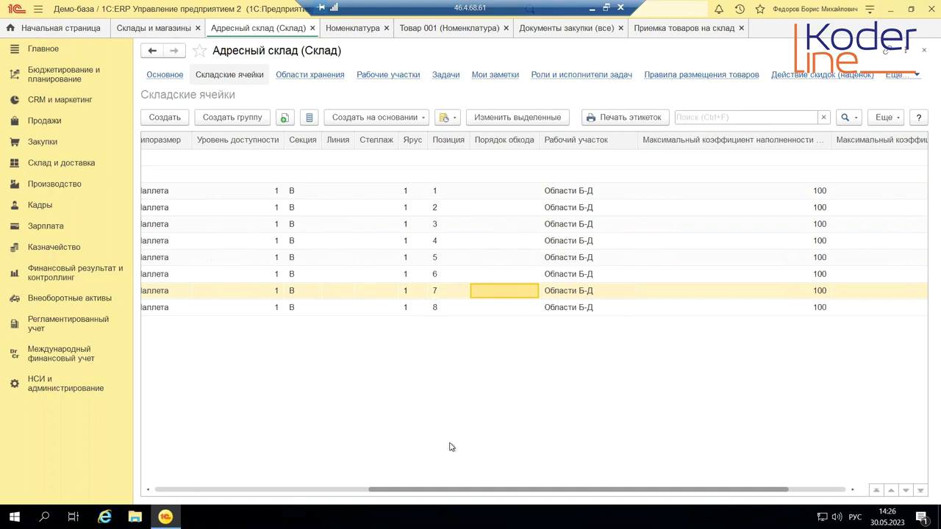
pyautogui.moveTo(395, 490); pyautogui.dragTo(144, 460)
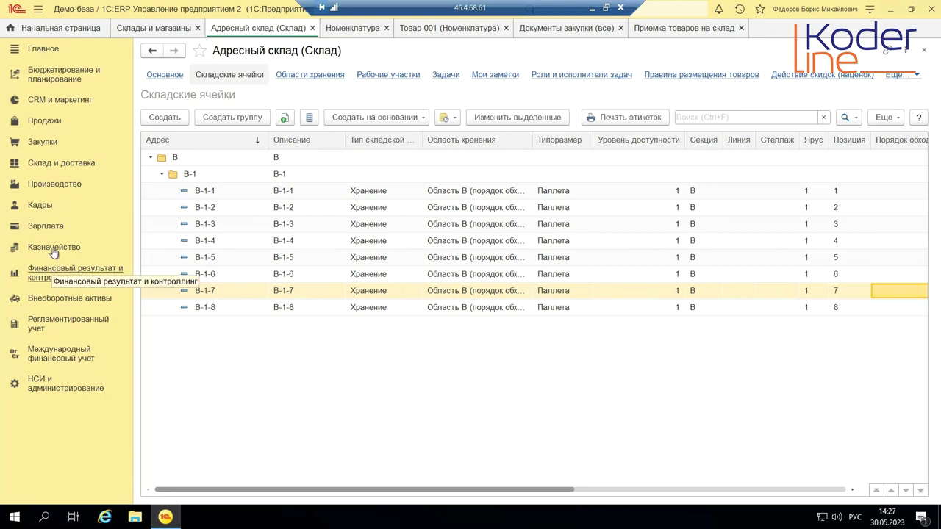
# Open the 18 000,00 RUB goods purchase dated 27.05.2023 from Документы закупки (все) and display its goods
pyautogui.click(45, 142)
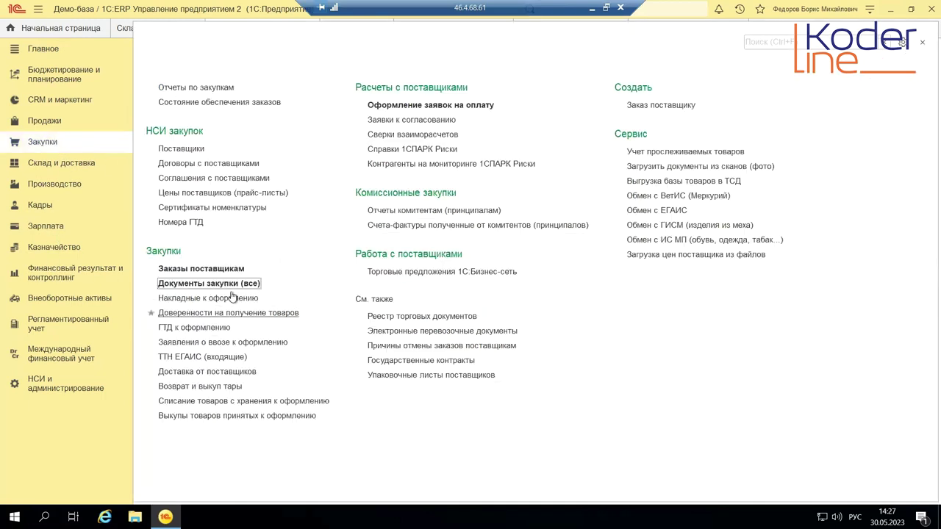
pyautogui.click(230, 286)
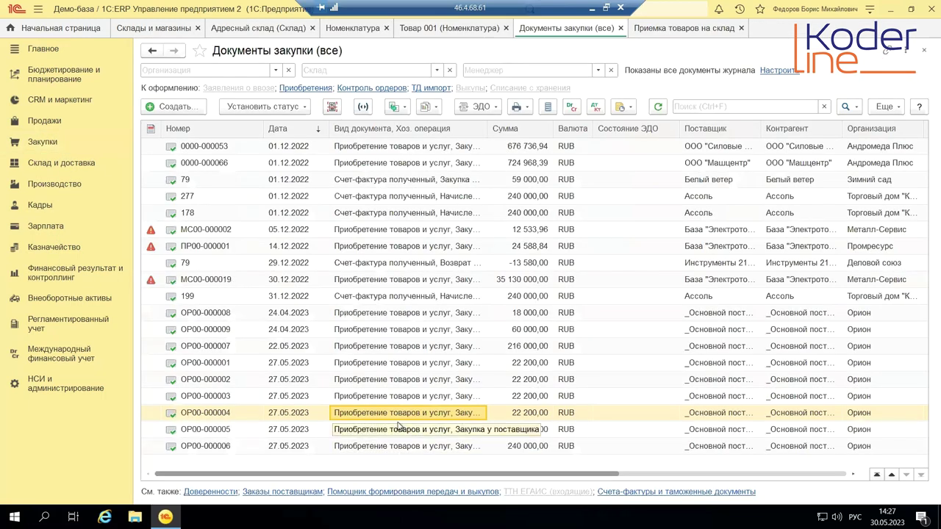
pyautogui.click(371, 430)
pyautogui.doubleClick(371, 430)
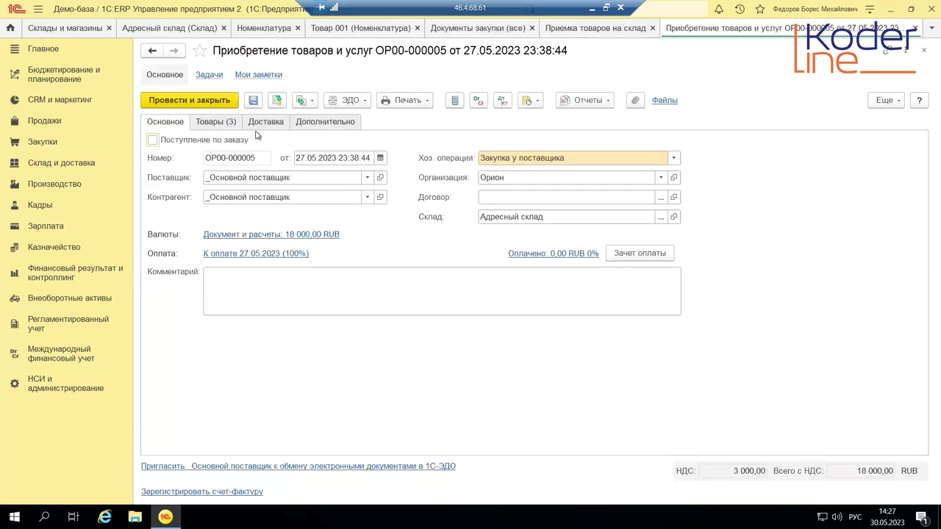
pyautogui.click(219, 122)
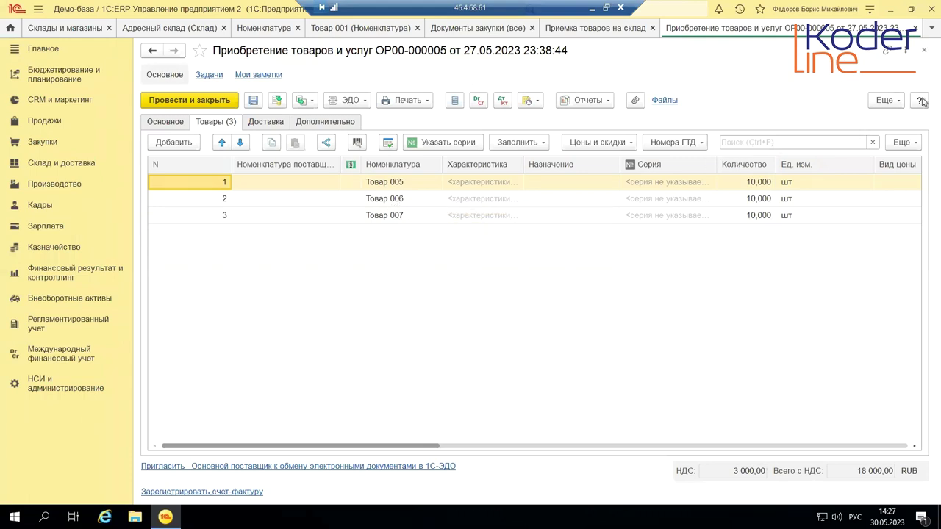
# Review the packaging and storage conditions on the Товар 005 item card, and close the card and purchase document
pyautogui.doubleClick(376, 181)
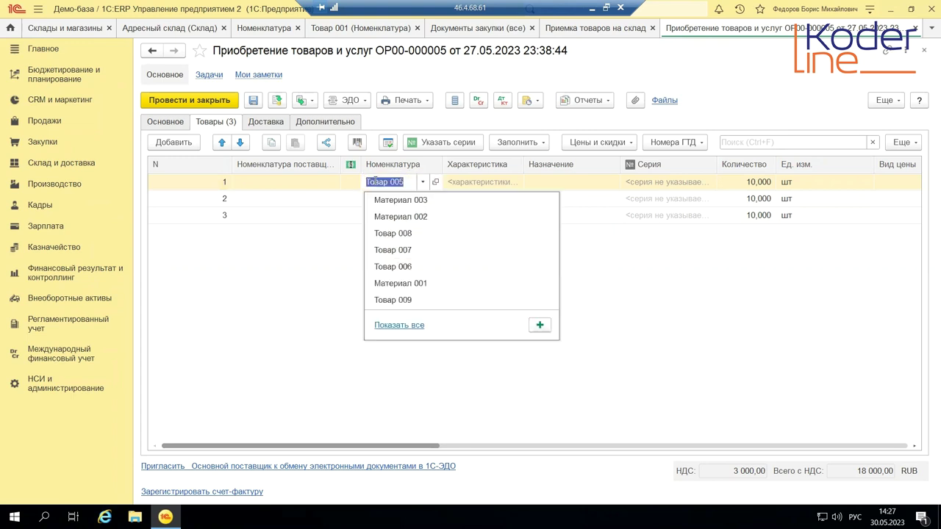
pyautogui.click(433, 181)
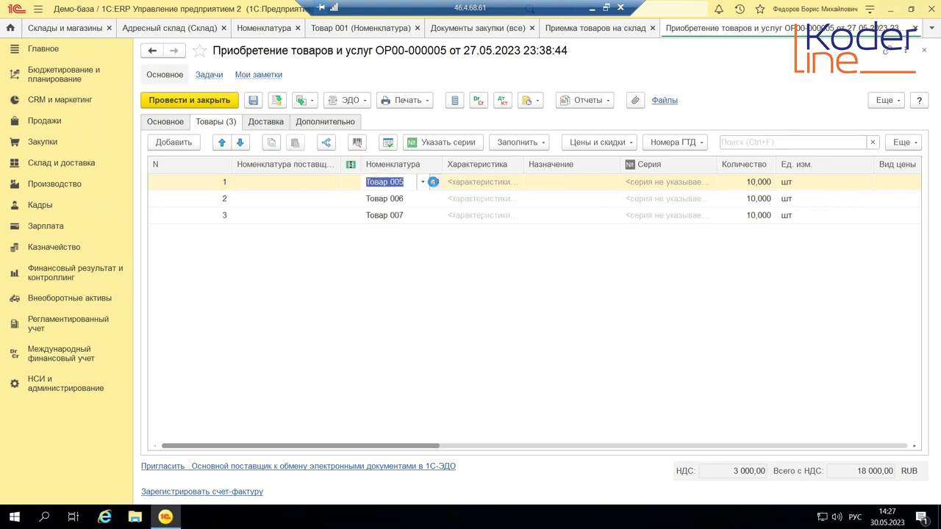
pyautogui.click(433, 182)
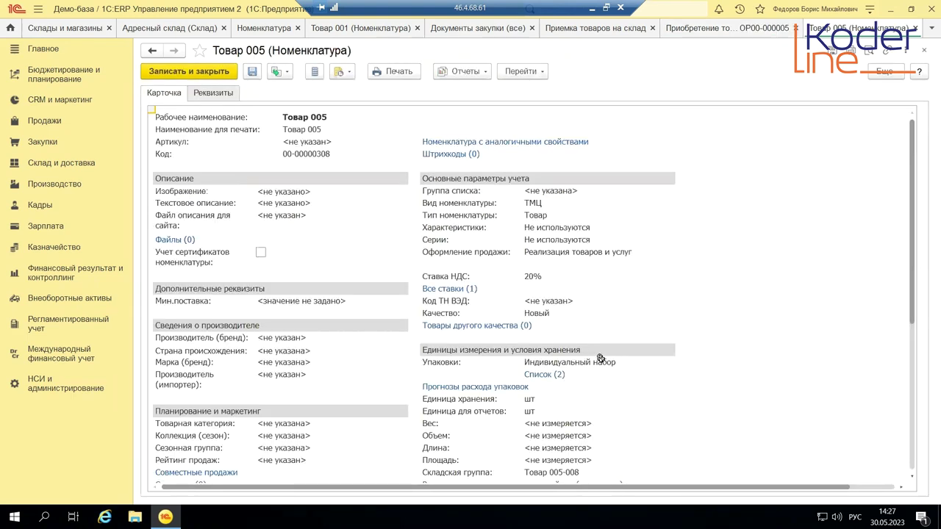
pyautogui.scroll(-4, 598, 357)
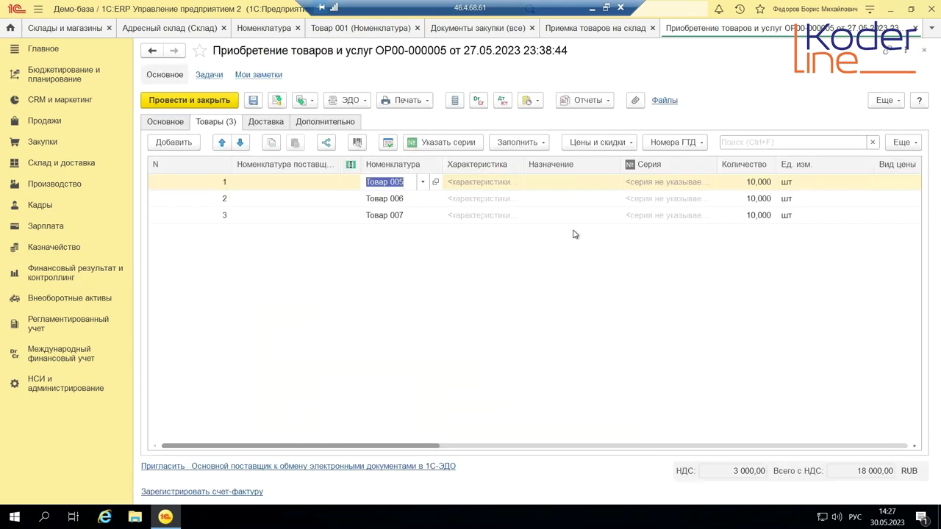
pyautogui.click(480, 308)
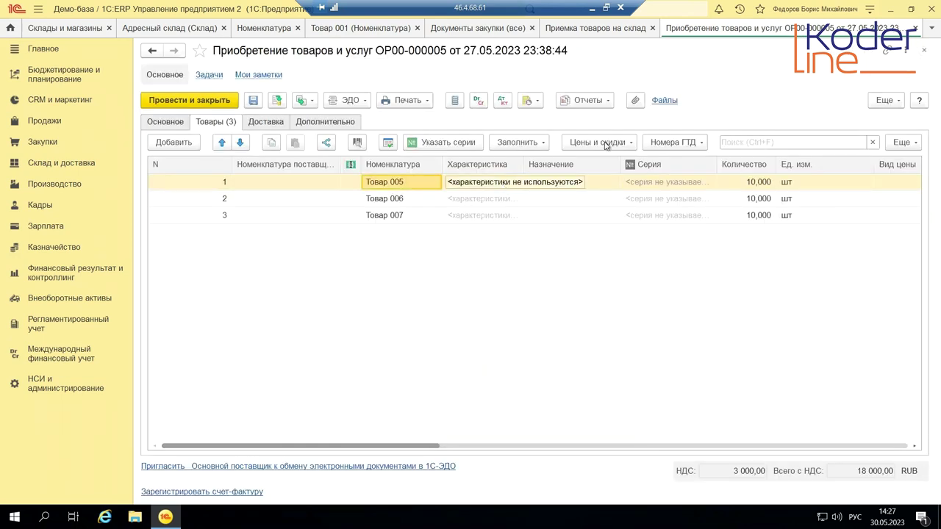
pyautogui.click(916, 28)
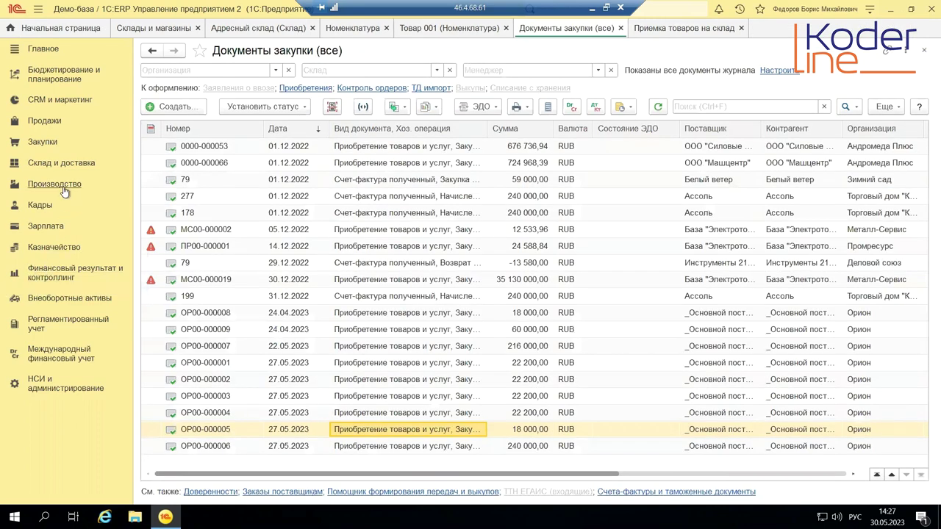
# Display the documents awaiting acceptance in Приемка товаров на склад and select the first pending goods purchase
pyautogui.click(683, 31)
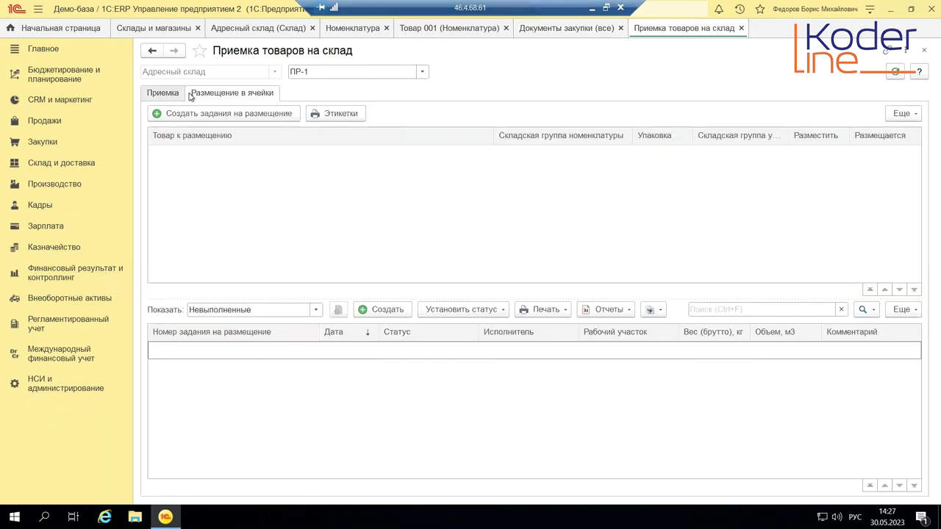
pyautogui.click(164, 93)
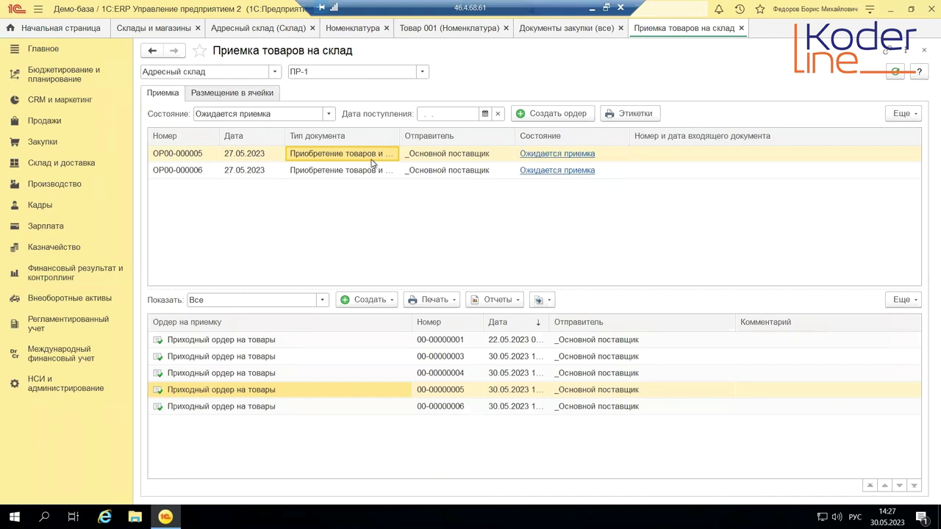
pyautogui.click(409, 153)
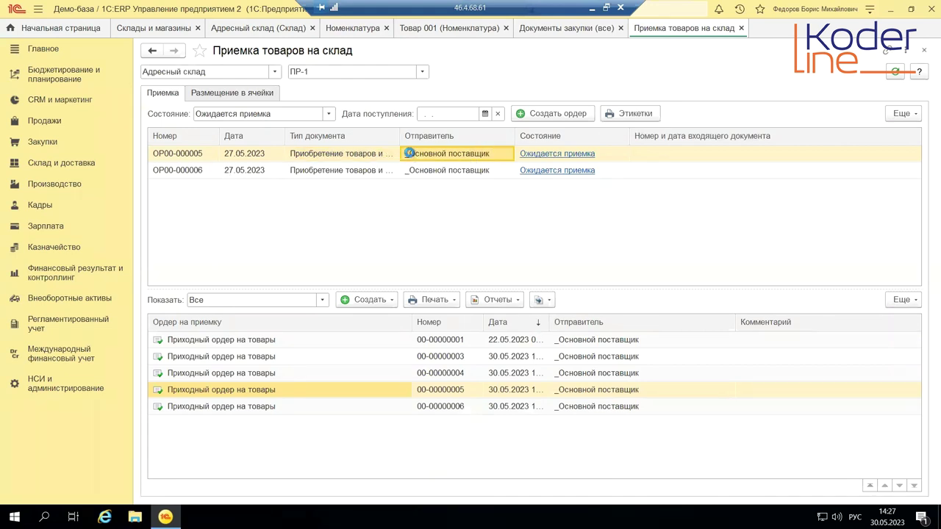
pyautogui.doubleClick(409, 153)
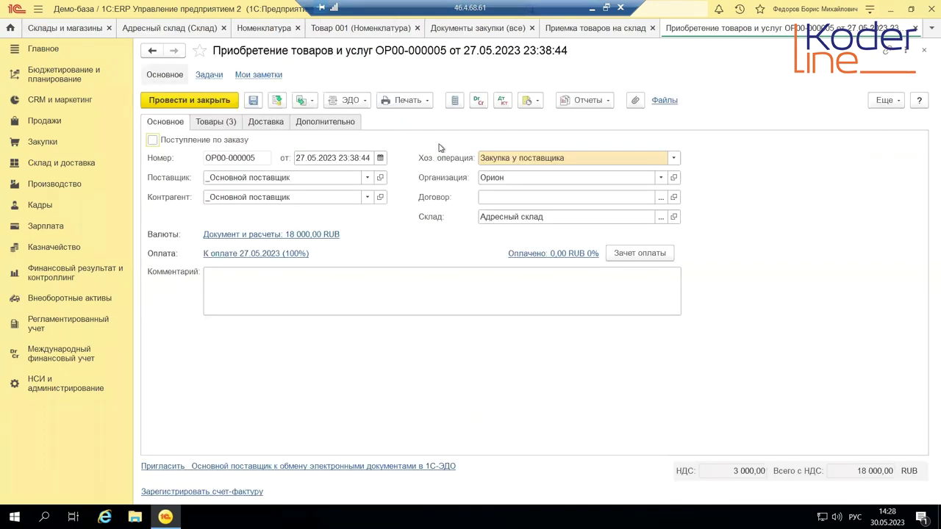
pyautogui.click(592, 8)
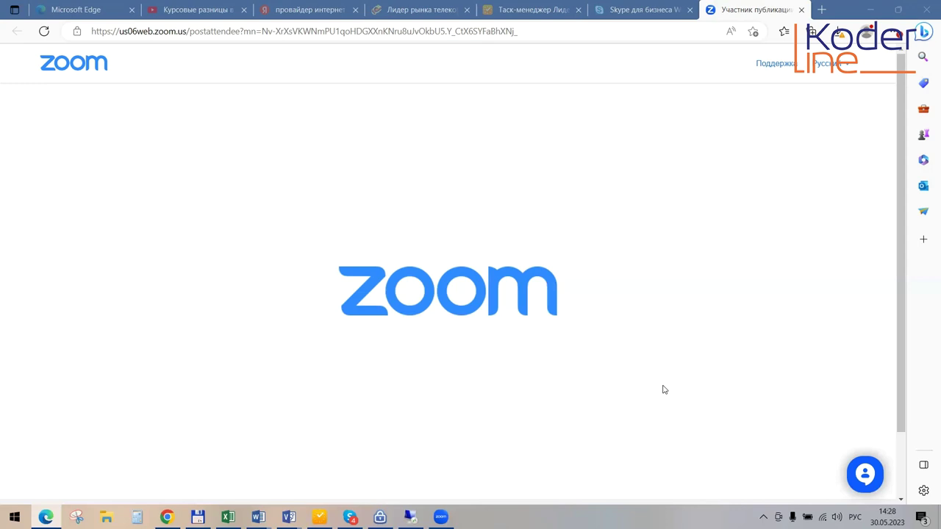
pyautogui.click(410, 517)
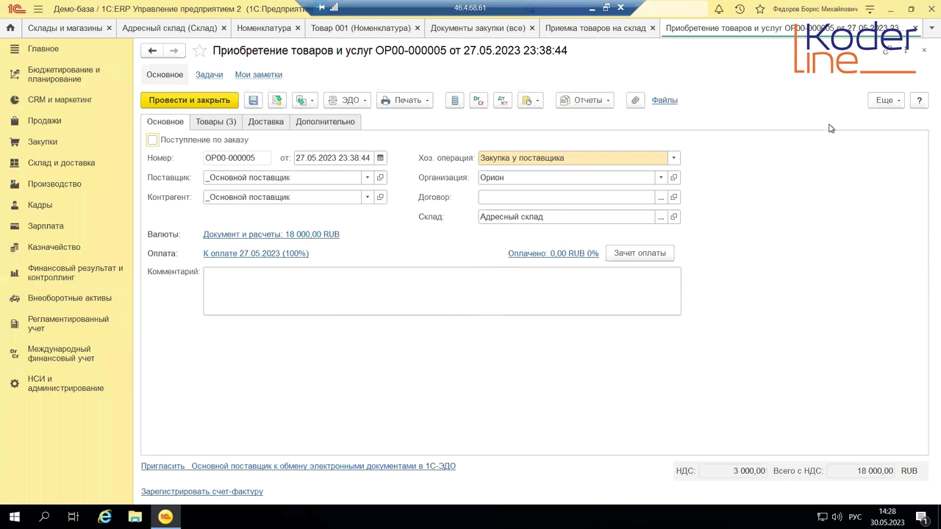
pyautogui.click(915, 28)
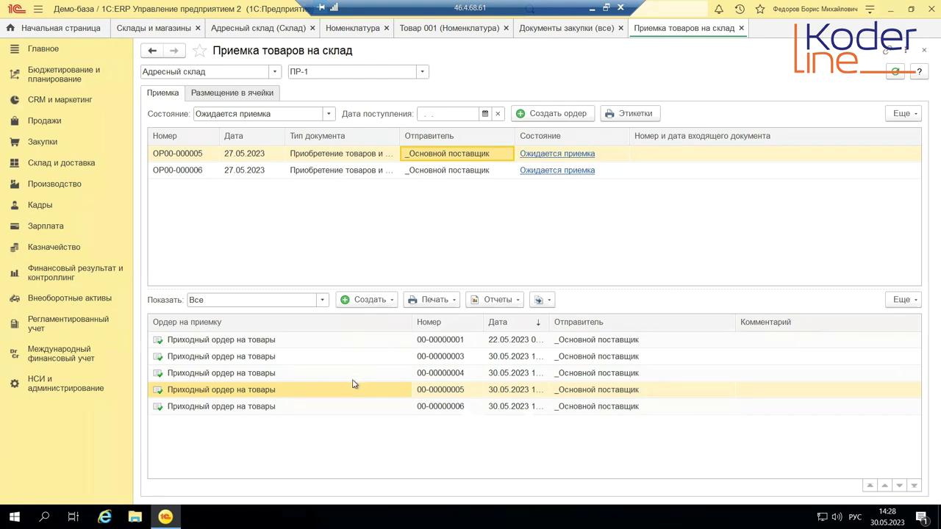
# Create a goods receipt order for the selected purchase and fill it with Номенклатуру и количество, replacing the existing rows
pyautogui.click(567, 113)
pyautogui.click(219, 142)
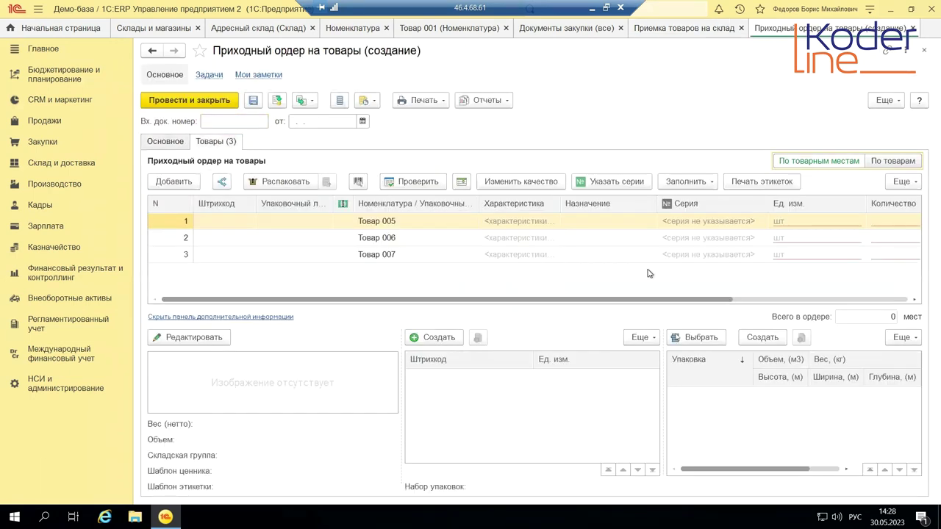
pyautogui.click(709, 182)
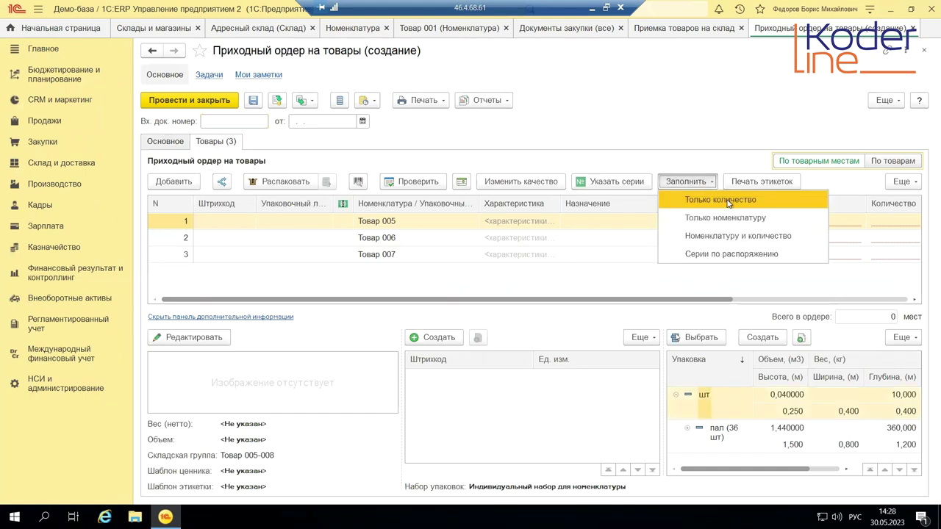
pyautogui.click(729, 235)
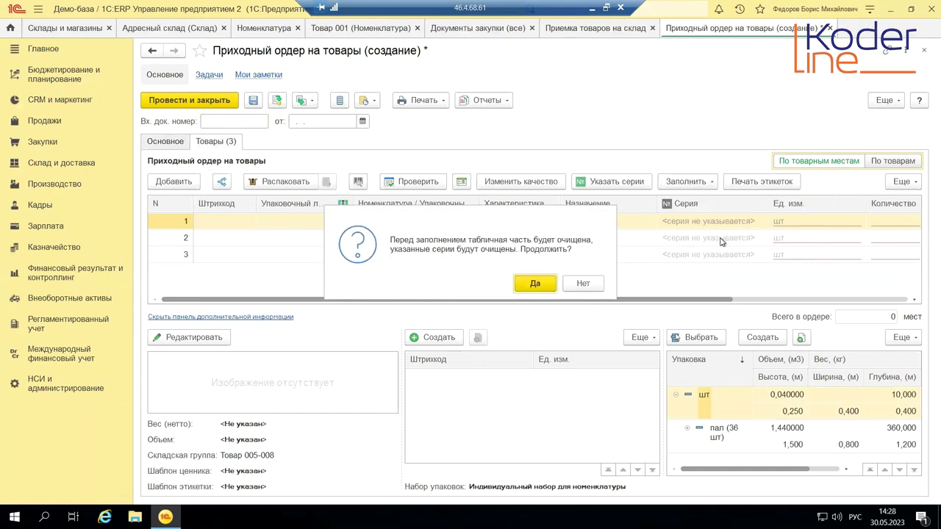
pyautogui.click(555, 289)
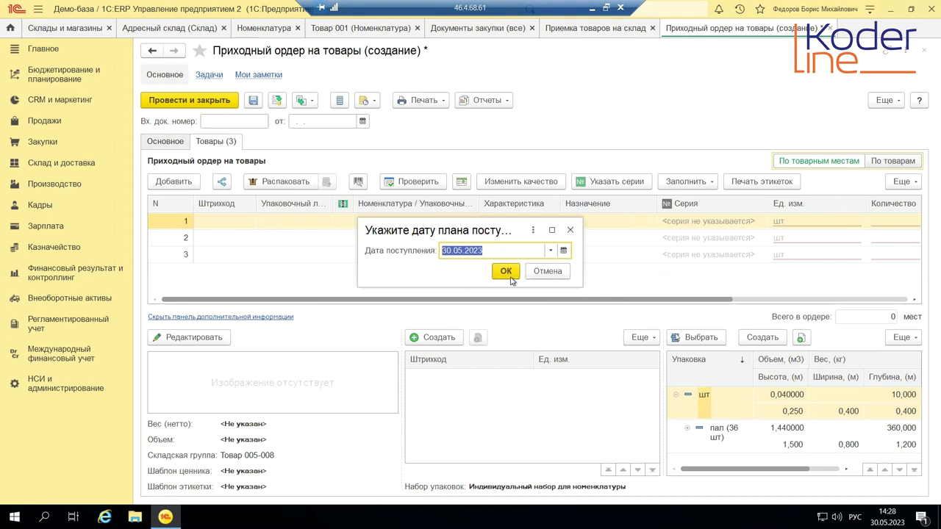
# Fill the receipt order's goods using the planned receipt date 30.05.2023, and post and close the order
pyautogui.click(510, 277)
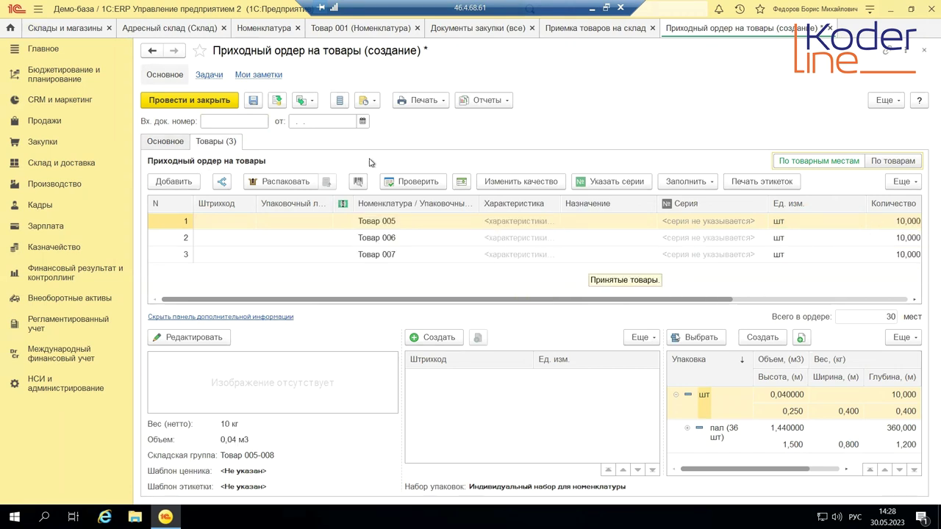
pyautogui.click(191, 102)
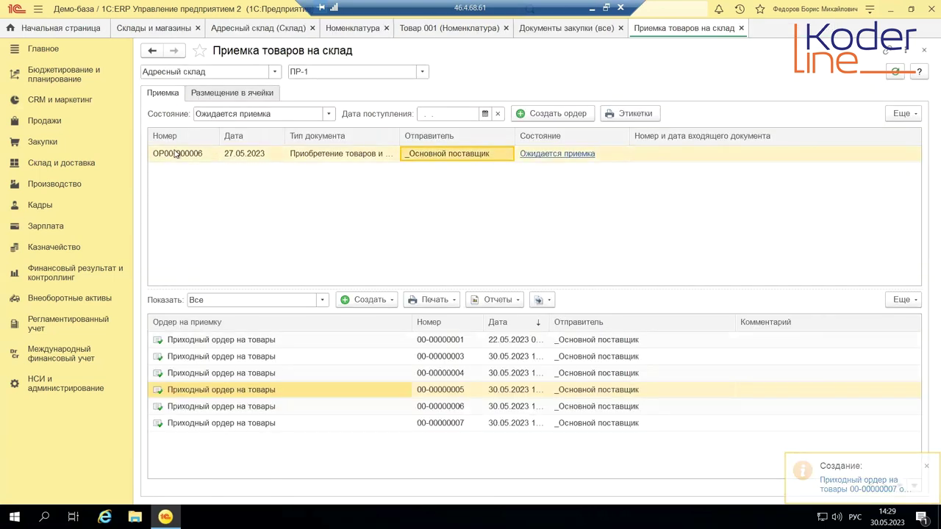
# Create placement tasks for all received items, split by work areas, and review the cells assigned in the new task
pyautogui.click(208, 96)
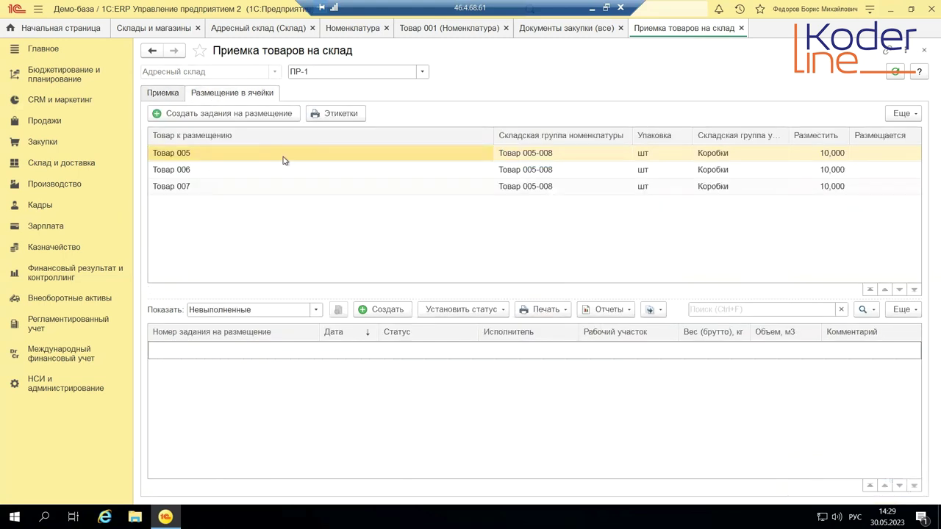
pyautogui.click(228, 118)
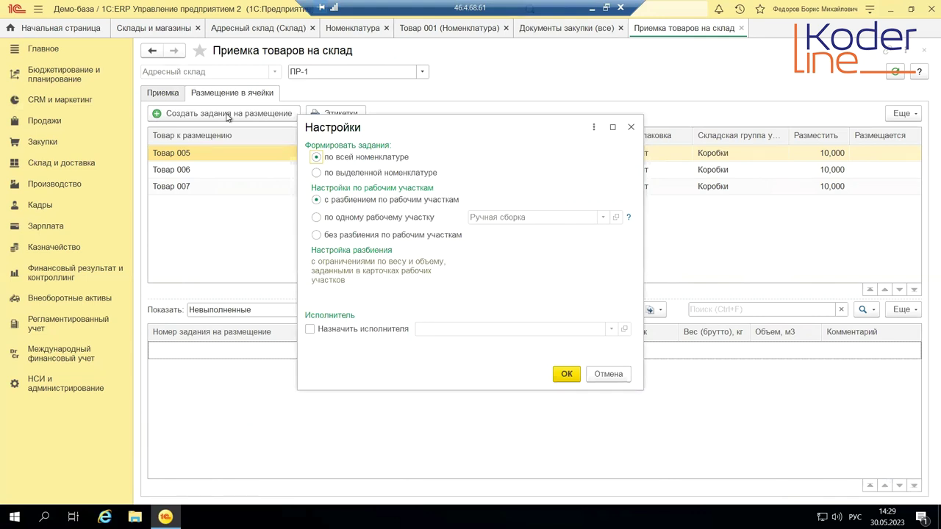
pyautogui.click(567, 374)
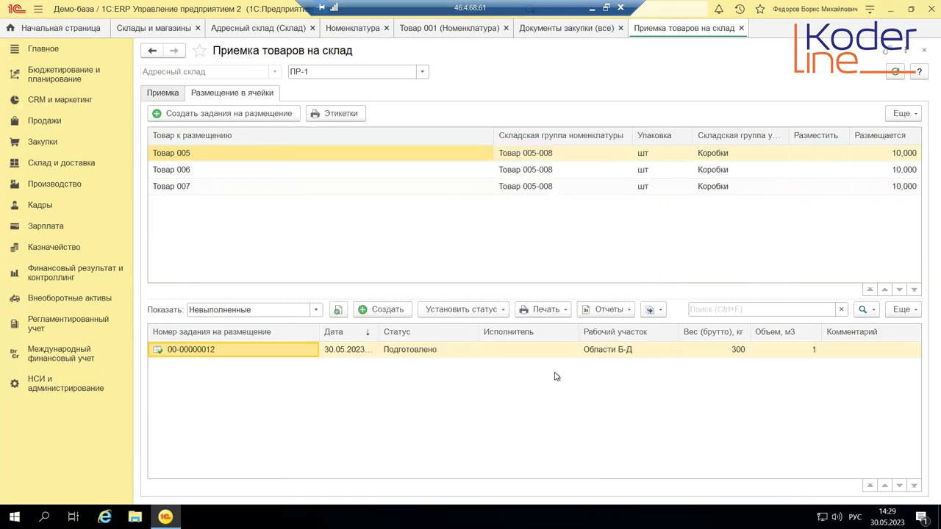
pyautogui.doubleClick(401, 352)
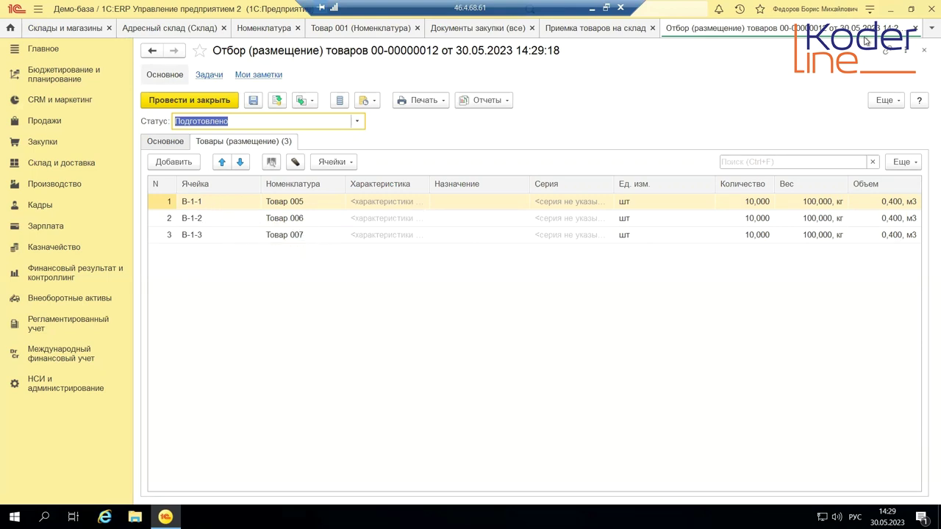
pyautogui.click(924, 50)
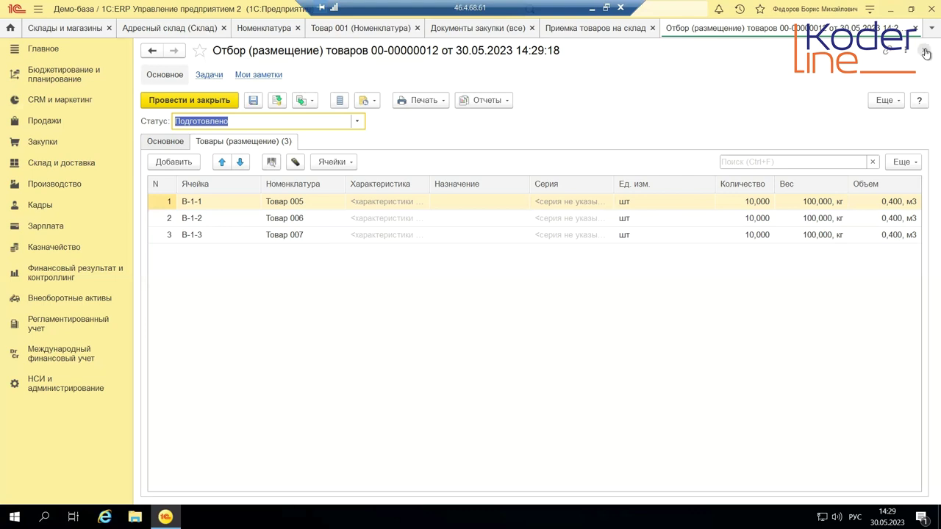
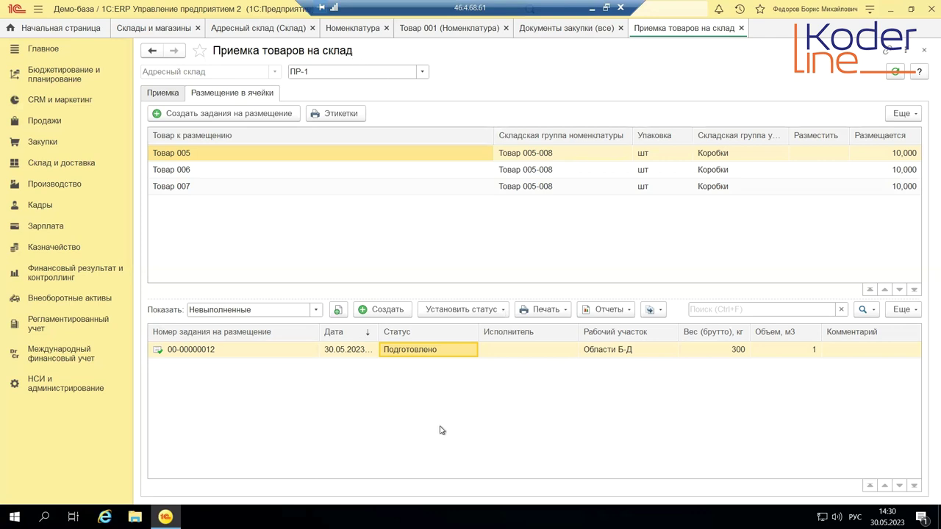
# Mark the new placement task for deletion and confirm
pyautogui.rightClick(255, 355)
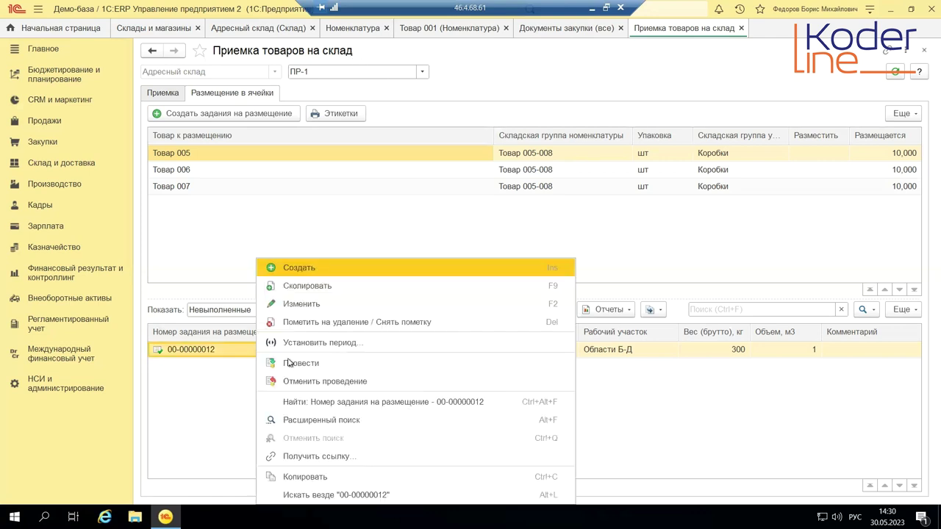
pyautogui.click(323, 322)
pyautogui.click(536, 283)
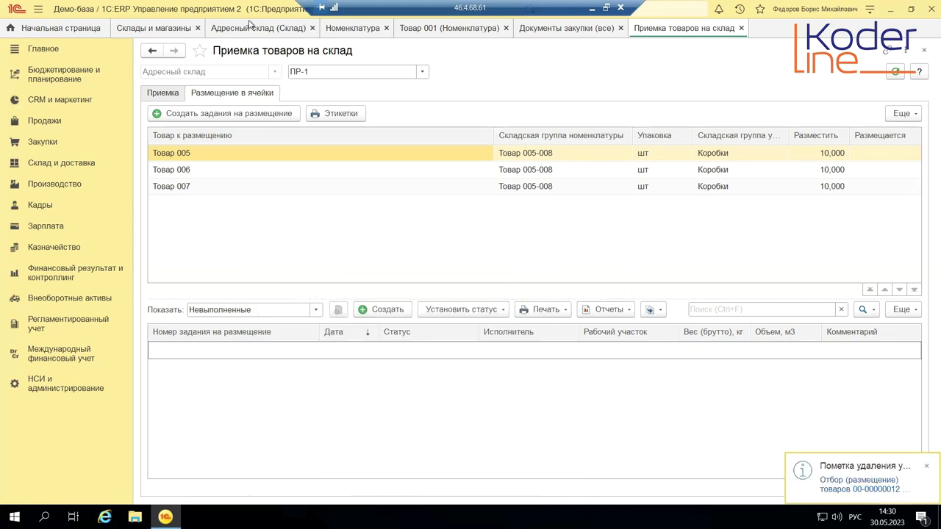
# Set the access level (Уровень доступности) of storage cells В-1-1, В-1-2 and В-1-3 to 2 in the Адресный склад warehouse
pyautogui.click(250, 25)
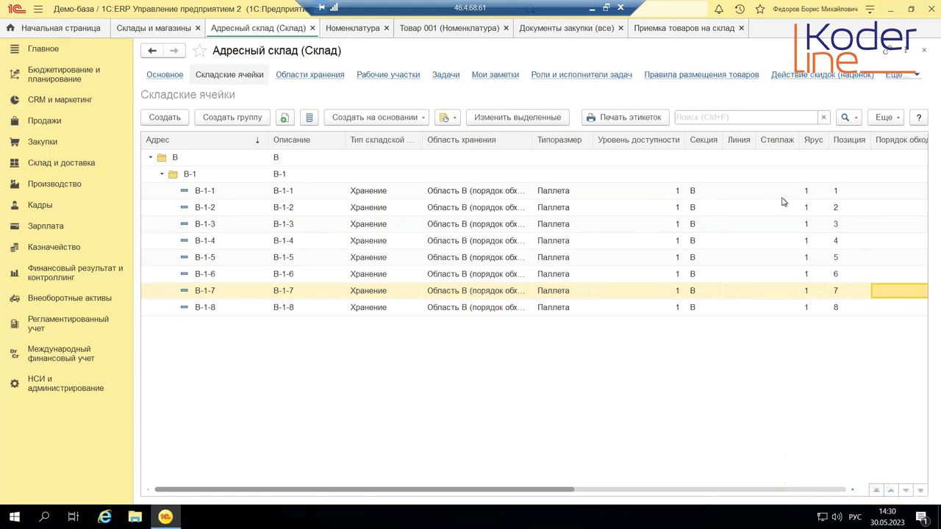
pyautogui.doubleClick(652, 195)
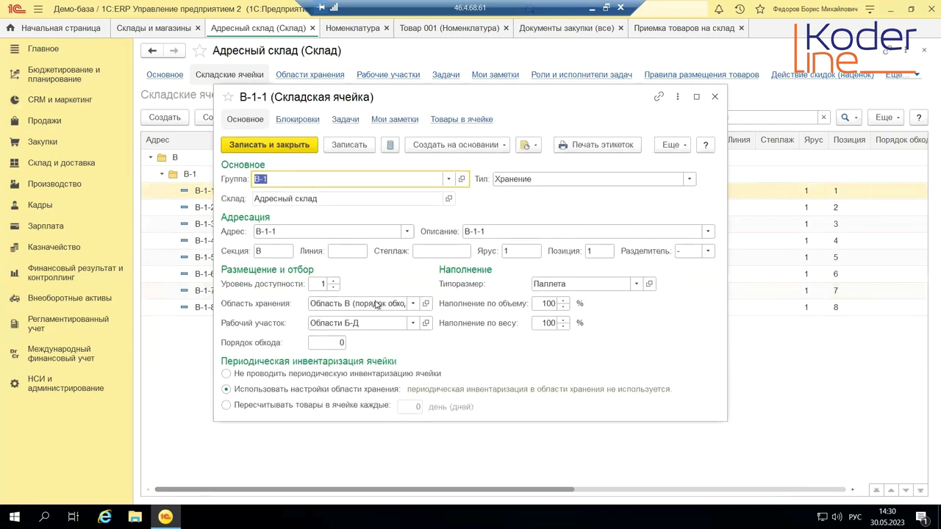
pyautogui.click(334, 281)
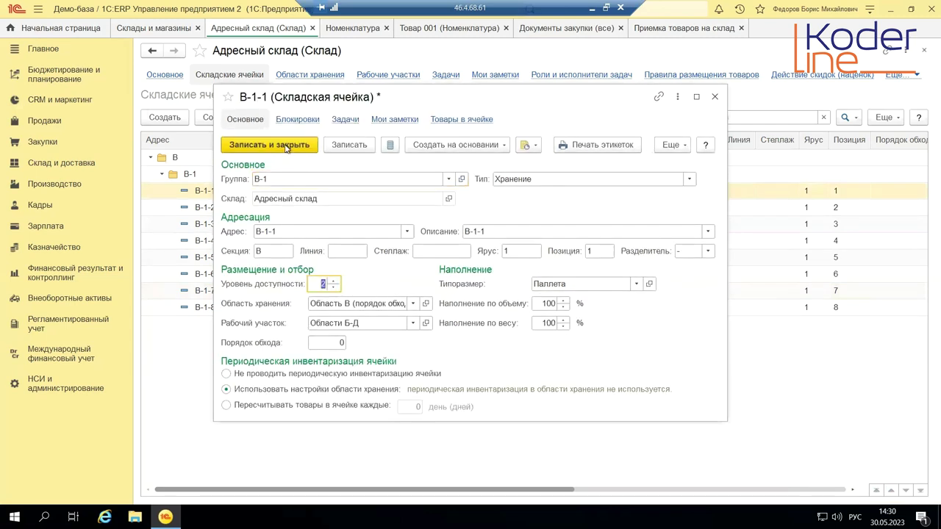
pyautogui.click(285, 146)
pyautogui.doubleClick(661, 209)
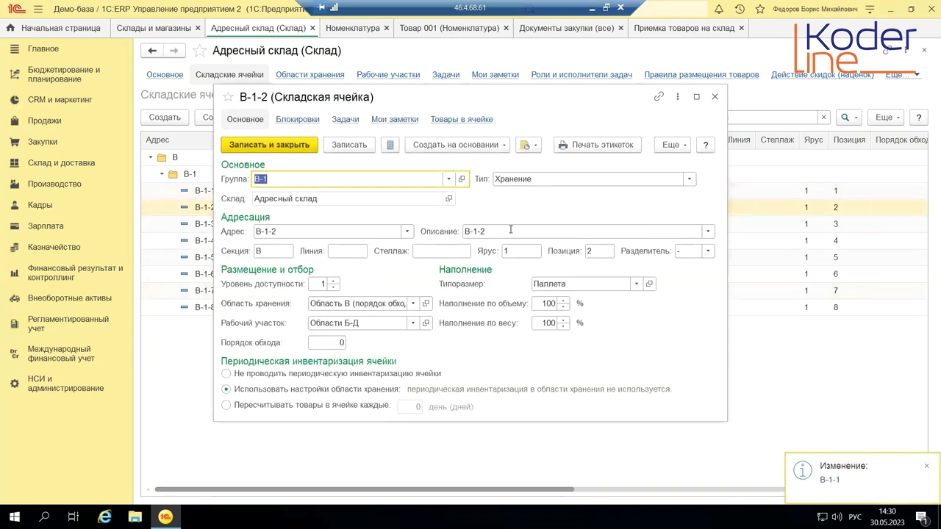
pyautogui.click(334, 280)
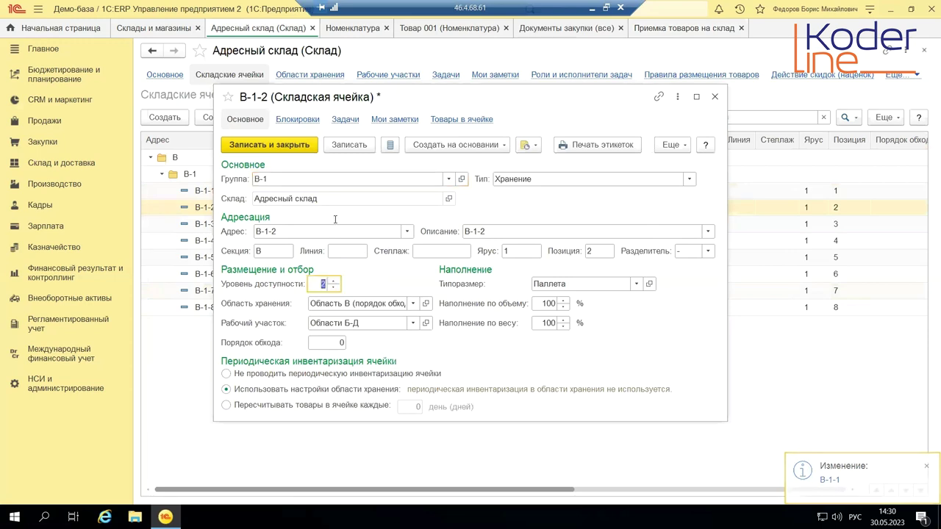
pyautogui.click(304, 147)
pyautogui.doubleClick(677, 225)
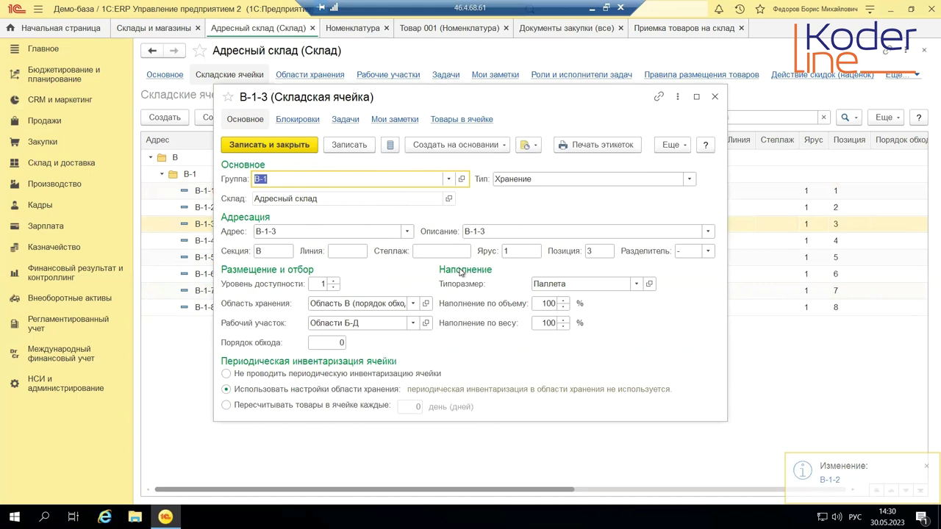
pyautogui.click(333, 280)
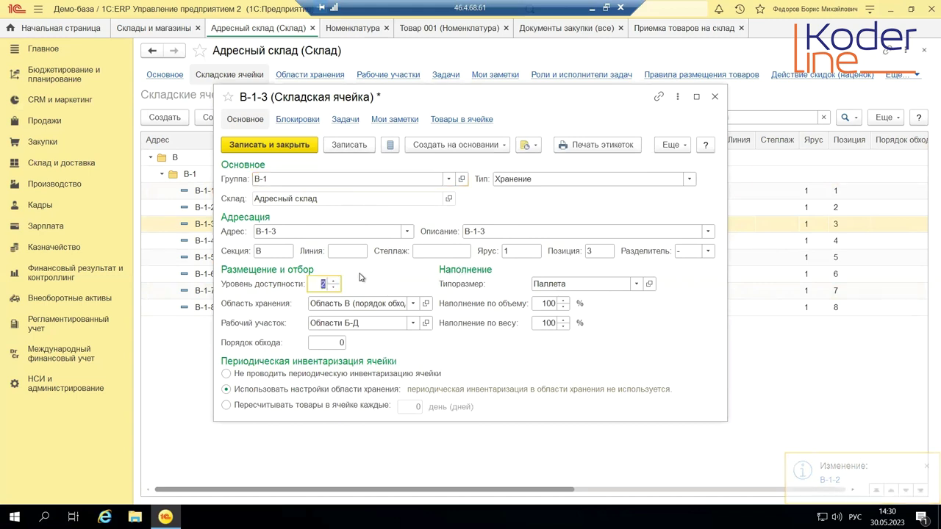
pyautogui.click(279, 146)
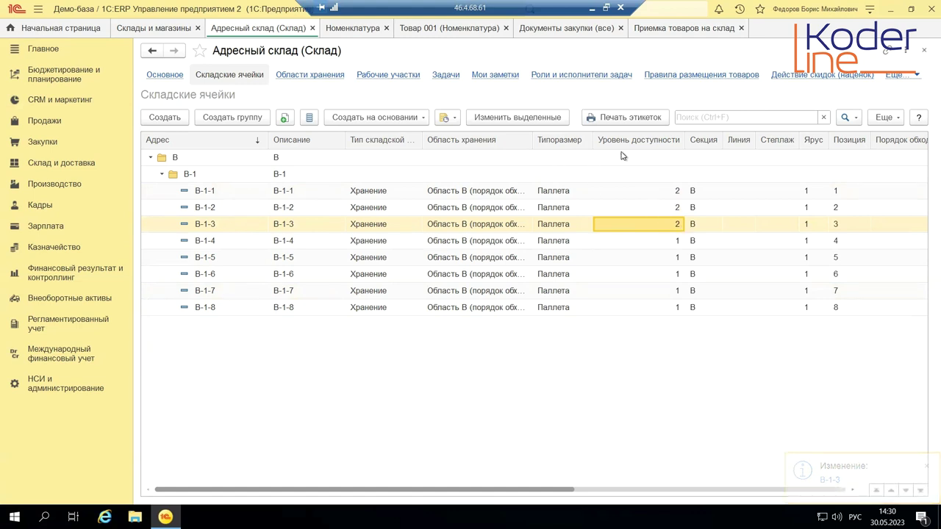
# Generate placement tasks again for all items awaiting placement, split by work areas, and check the cells assigned in the task
pyautogui.click(688, 30)
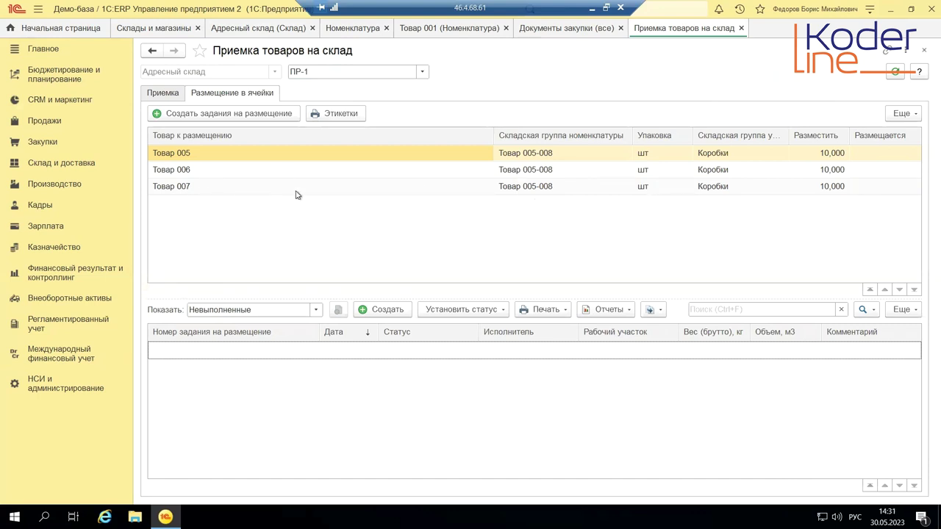
pyautogui.click(251, 114)
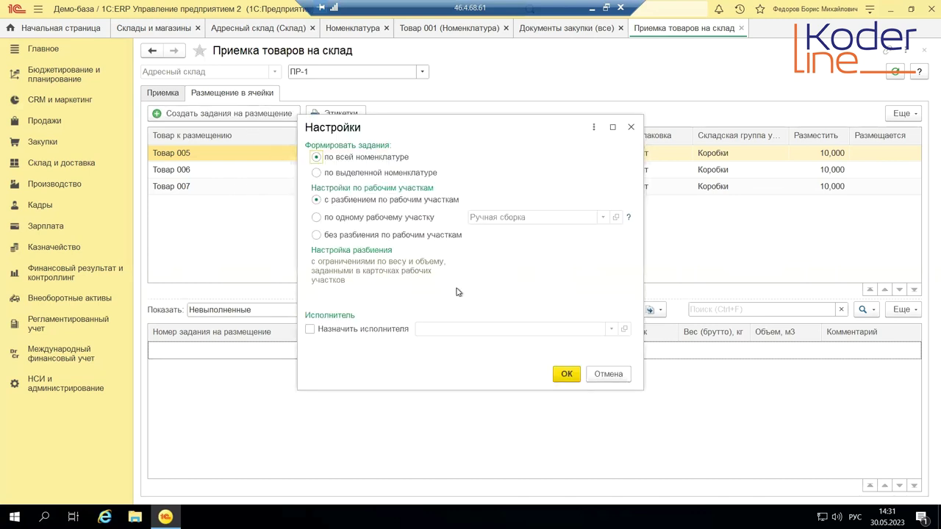
pyautogui.click(564, 377)
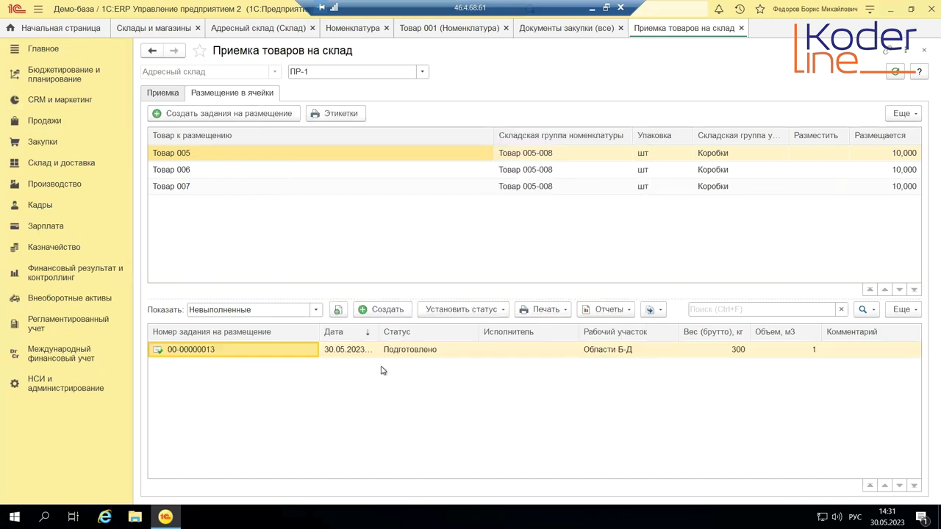
pyautogui.doubleClick(385, 350)
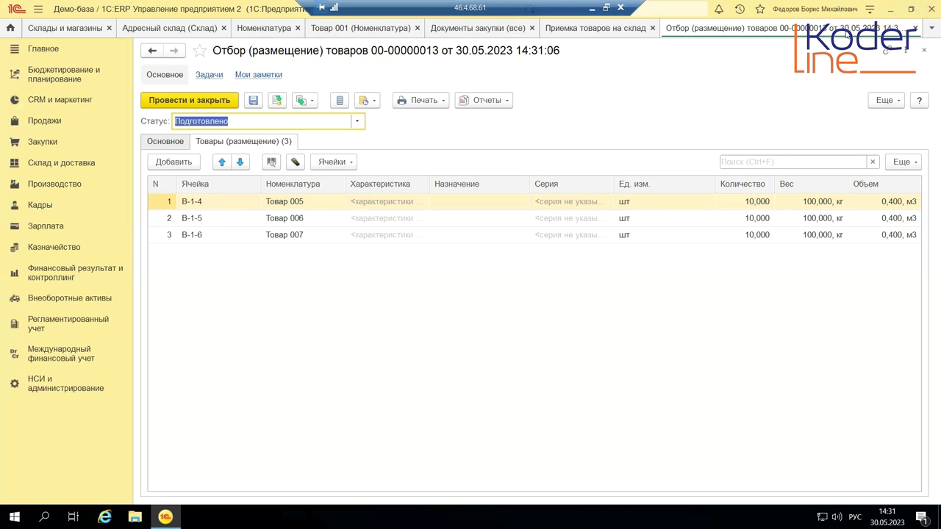
pyautogui.click(914, 27)
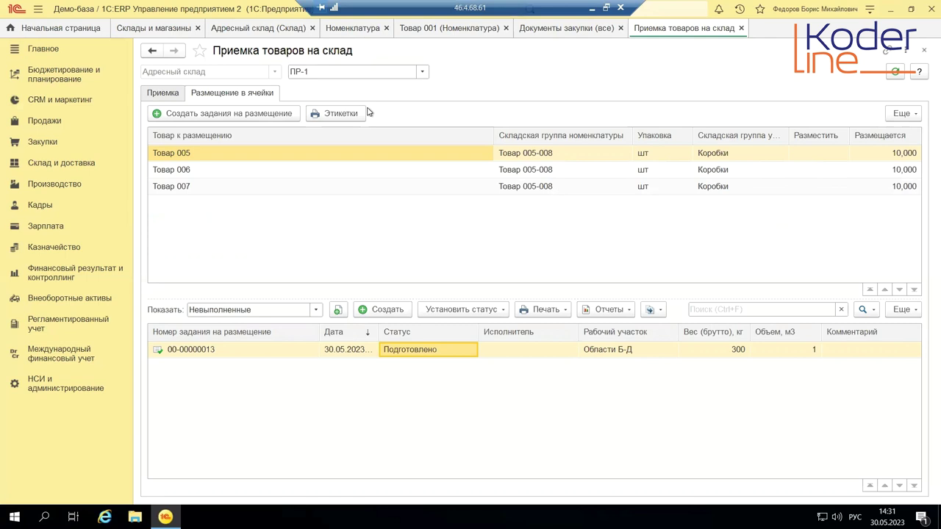
# Set the placement task's status to "Выполнено без ошибок" and post and close it
pyautogui.doubleClick(422, 351)
pyautogui.click(357, 121)
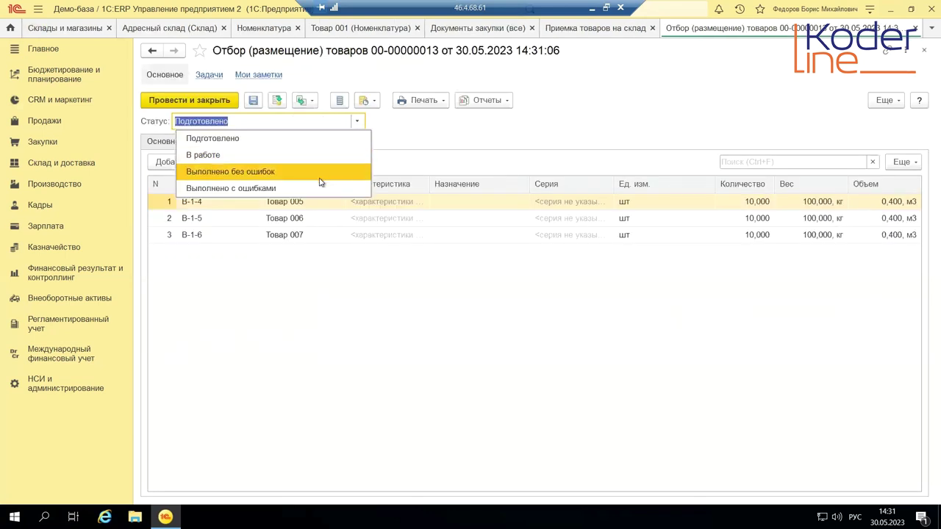
pyautogui.click(296, 174)
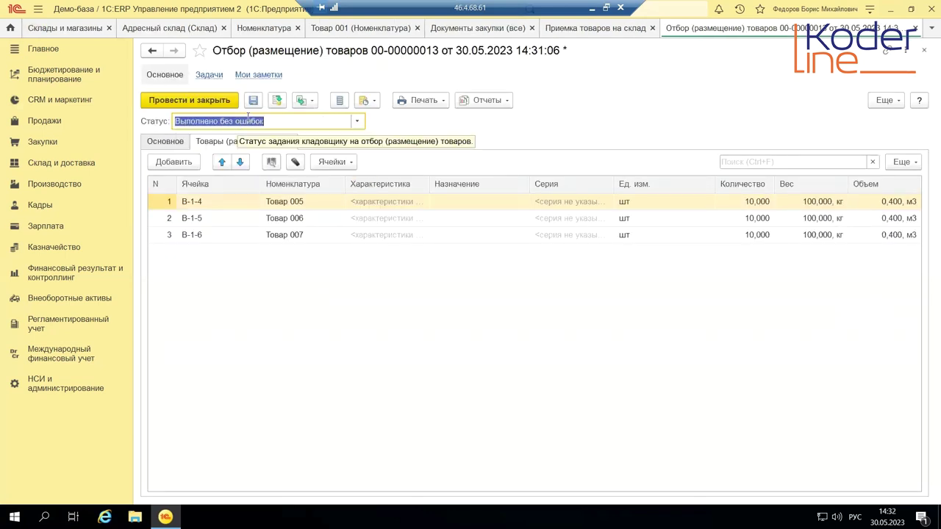
pyautogui.click(218, 100)
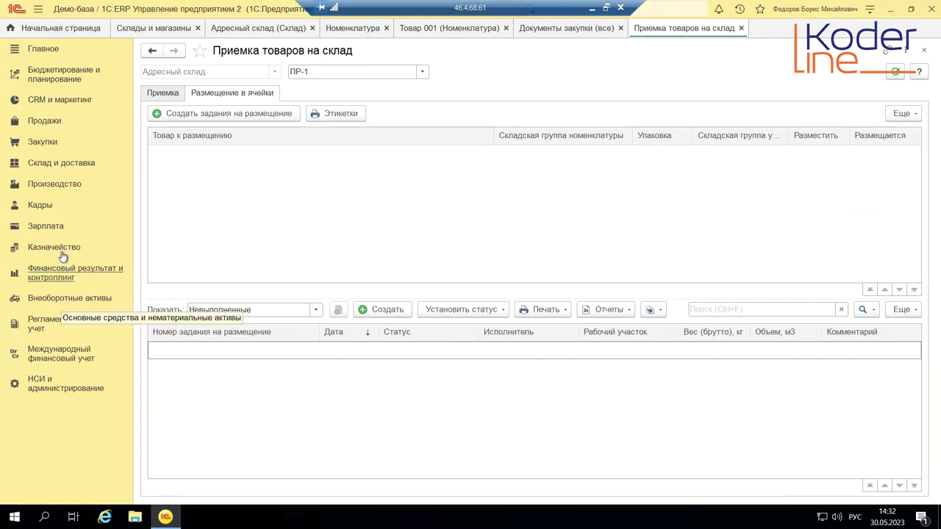
# Open the list of all sales documents, Документы продажи (все)
pyautogui.click(67, 187)
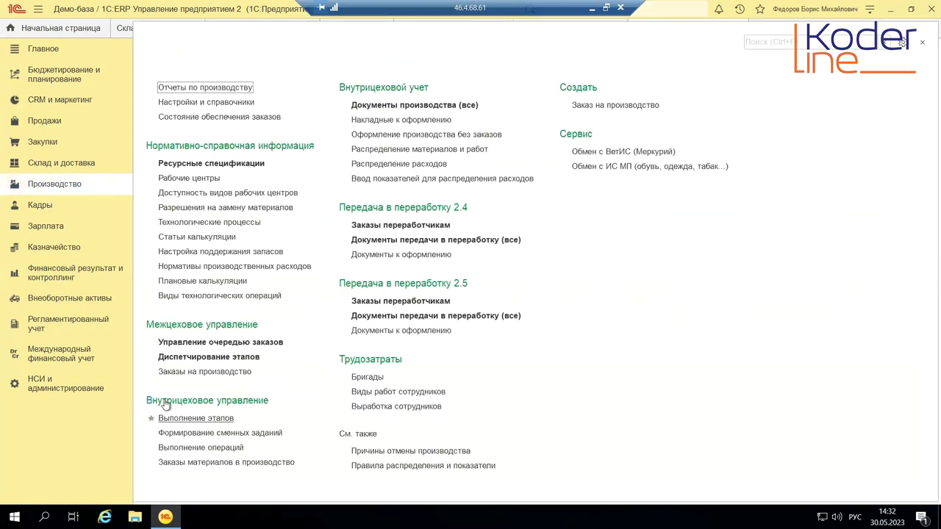
pyautogui.click(42, 122)
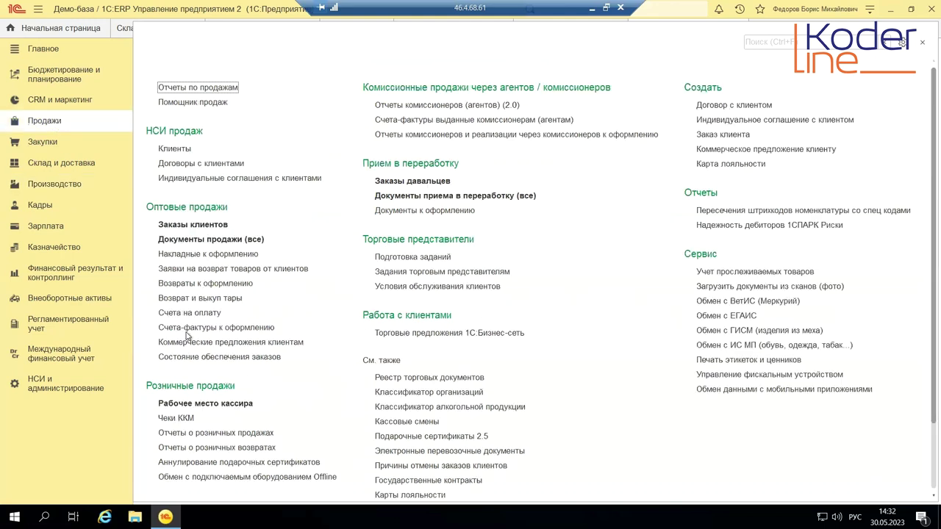
pyautogui.click(219, 236)
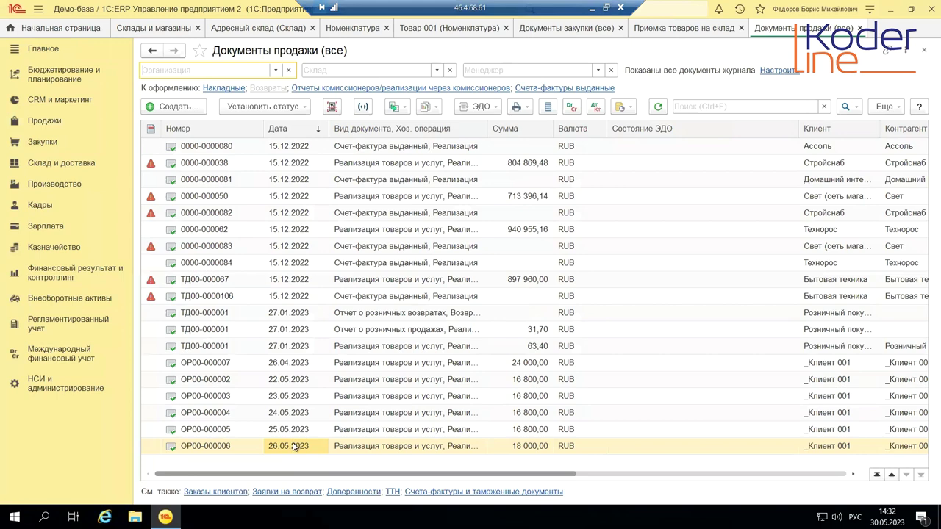
# Examine the existing sales documents dated 22.05.2023 and 26.05.2023 and close them
pyautogui.click(295, 380)
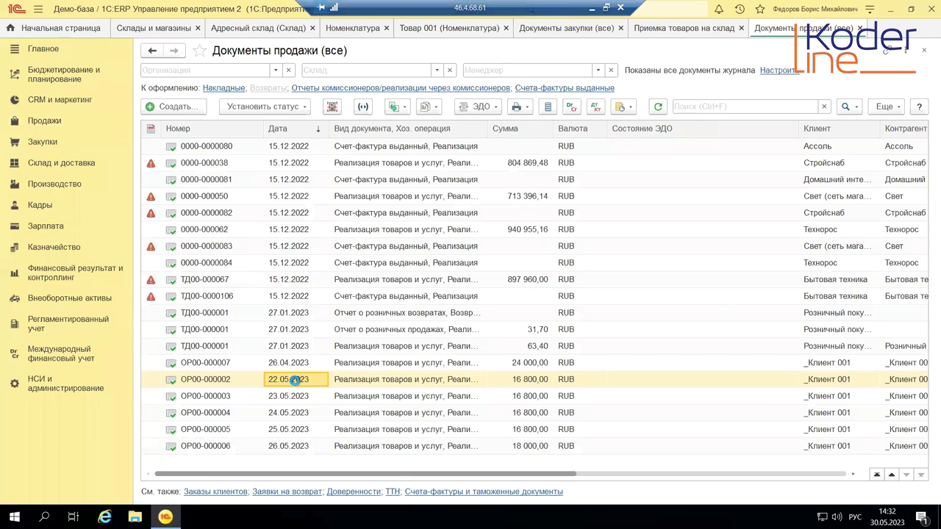
pyautogui.doubleClick(295, 380)
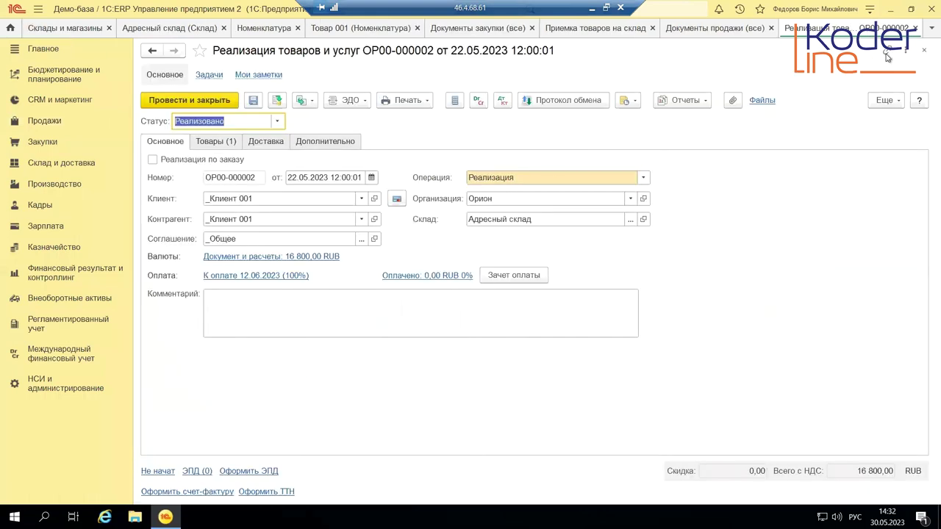
pyautogui.click(923, 50)
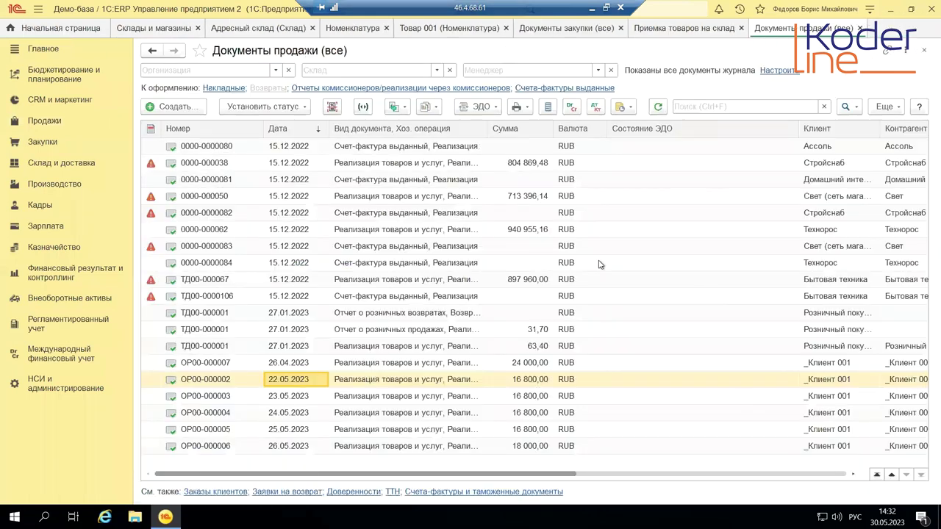
pyautogui.doubleClick(298, 447)
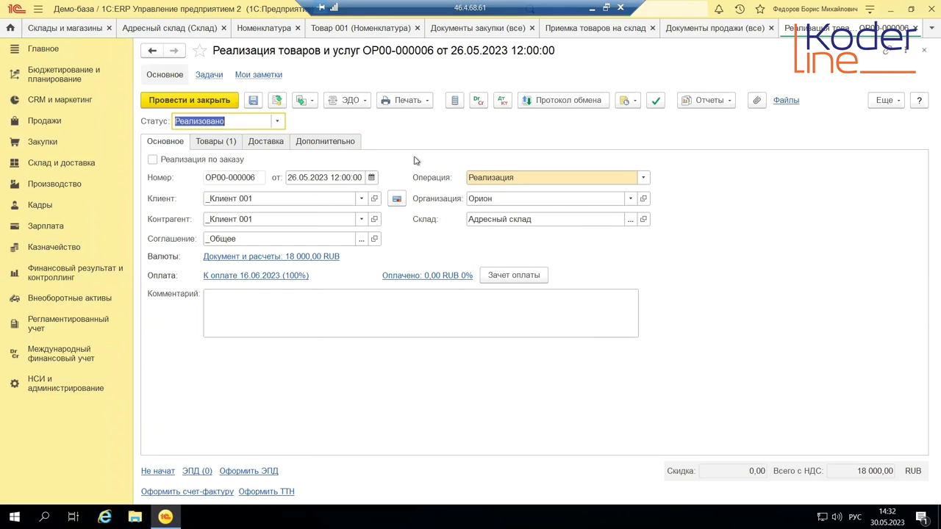
pyautogui.click(923, 50)
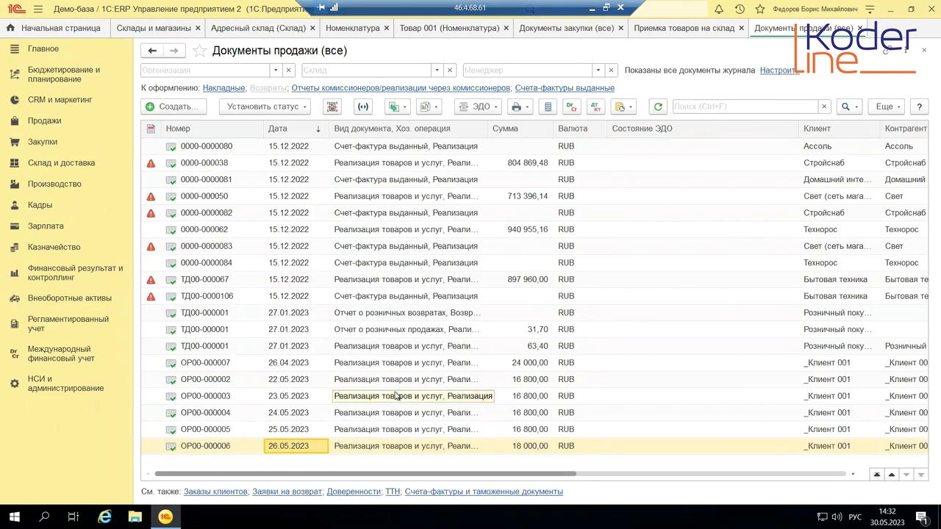
# Create a Реализация sales document and fill in the client and counterparty _Клиент 001 and the agreement
pyautogui.click(175, 107)
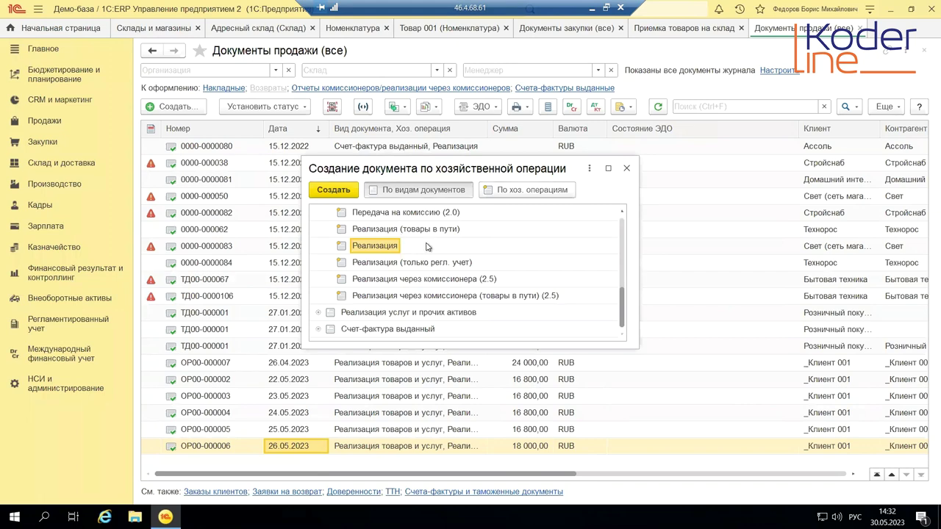
pyautogui.click(348, 191)
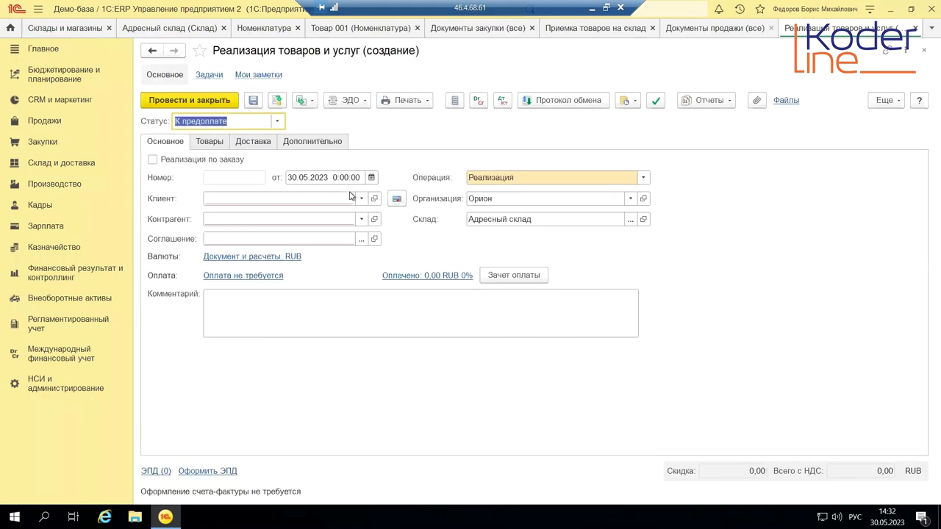
pyautogui.click(341, 199)
pyautogui.press('Escape')
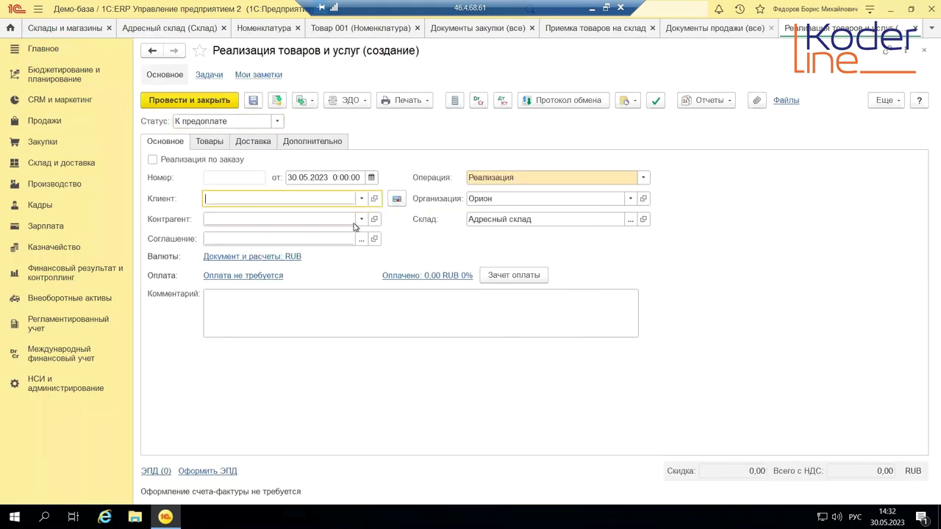
pyautogui.click(361, 238)
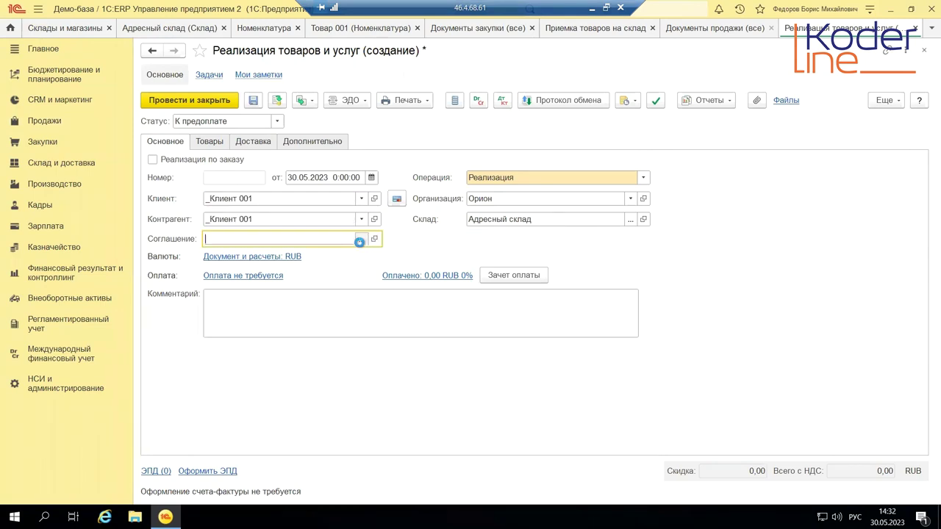
pyautogui.doubleClick(316, 232)
# Add Товар 005, Товар 006 and Товар 007 as goods lines in the sales document
pyautogui.click(213, 144)
pyautogui.click(177, 185)
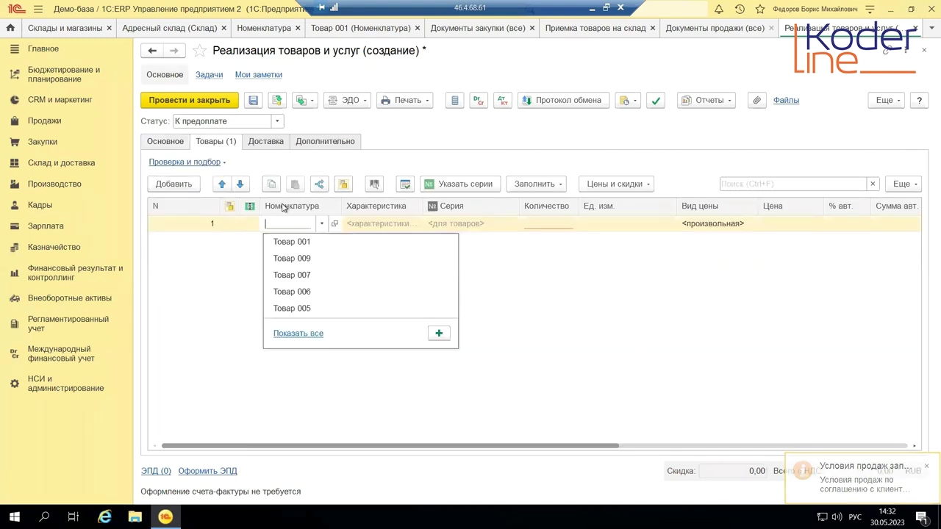
pyautogui.click(311, 308)
pyautogui.click(171, 184)
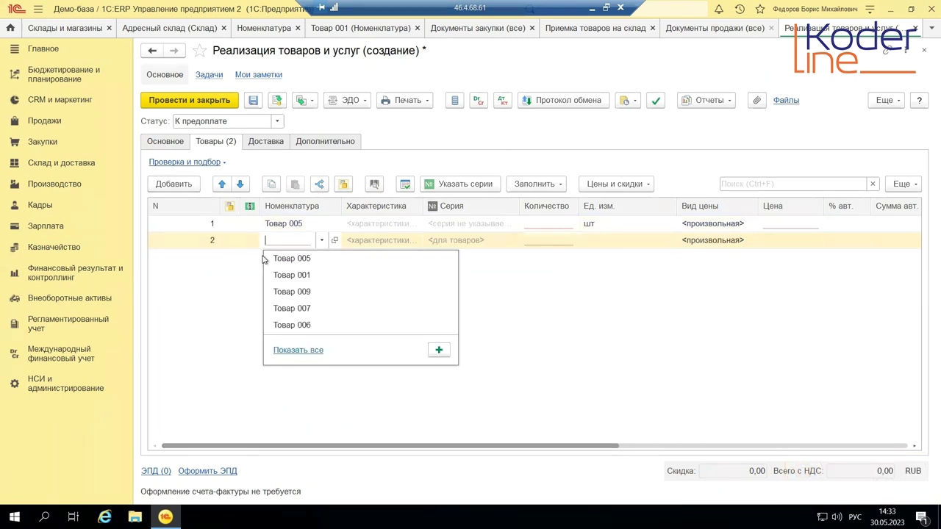
pyautogui.click(307, 325)
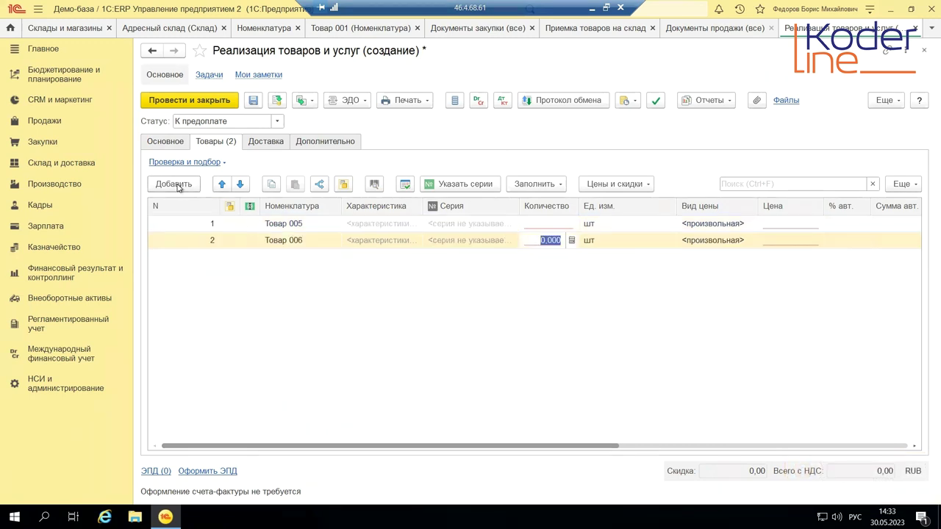
pyautogui.click(176, 187)
pyautogui.click(307, 325)
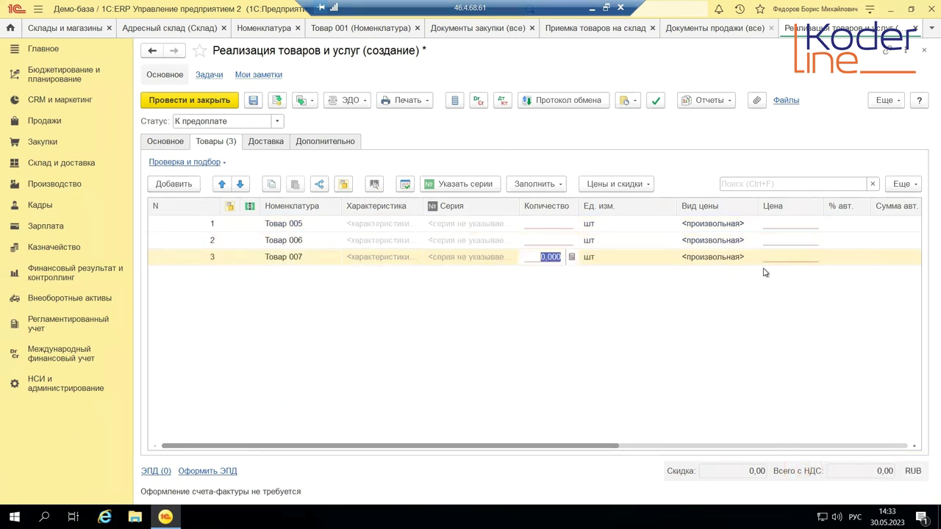
# Set the quantity of each of the three goods lines to 2
pyautogui.click(568, 224)
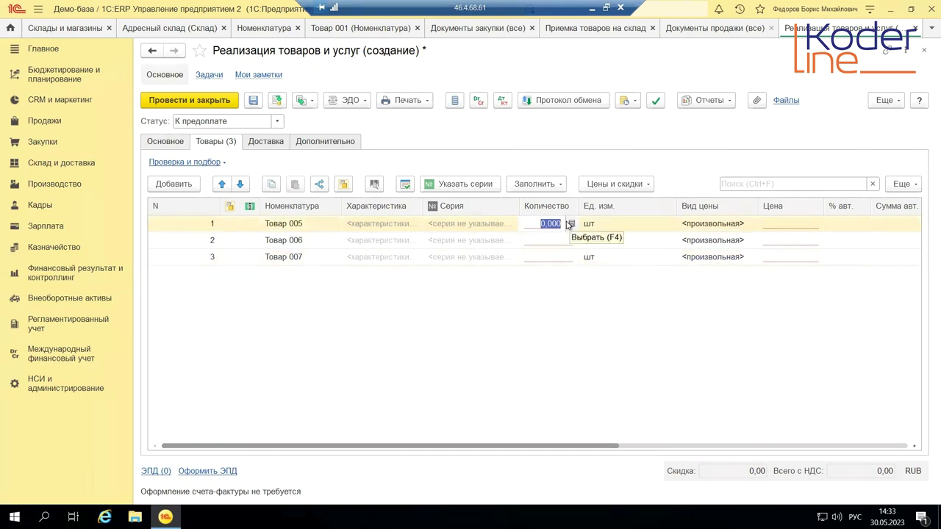
pyautogui.write('2')
pyautogui.press('Return')
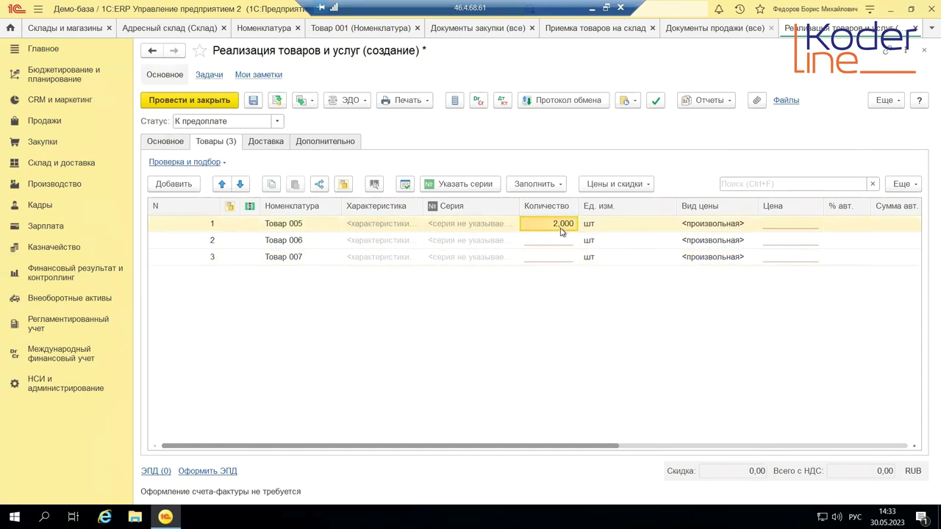
pyautogui.click(551, 241)
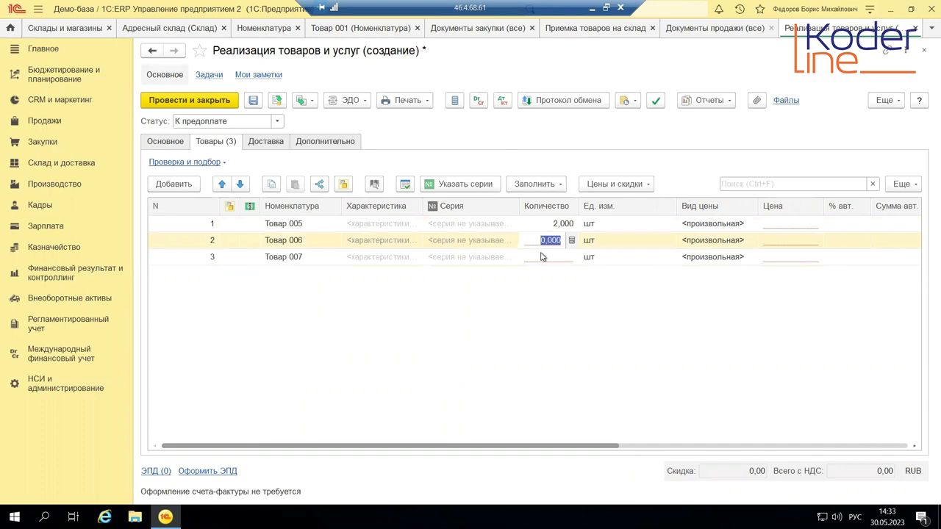
pyautogui.write('2')
pyautogui.press('Return')
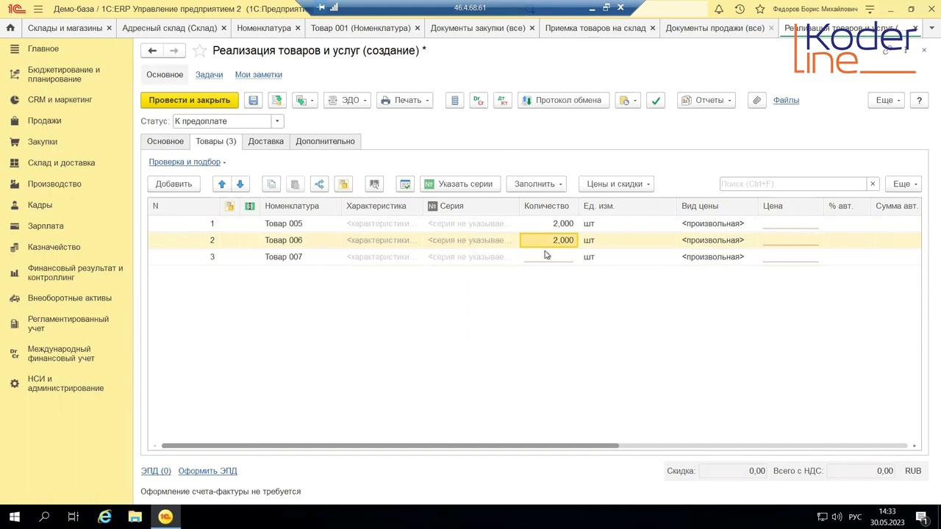
pyautogui.click(546, 256)
pyautogui.write('2')
pyautogui.press('Return')
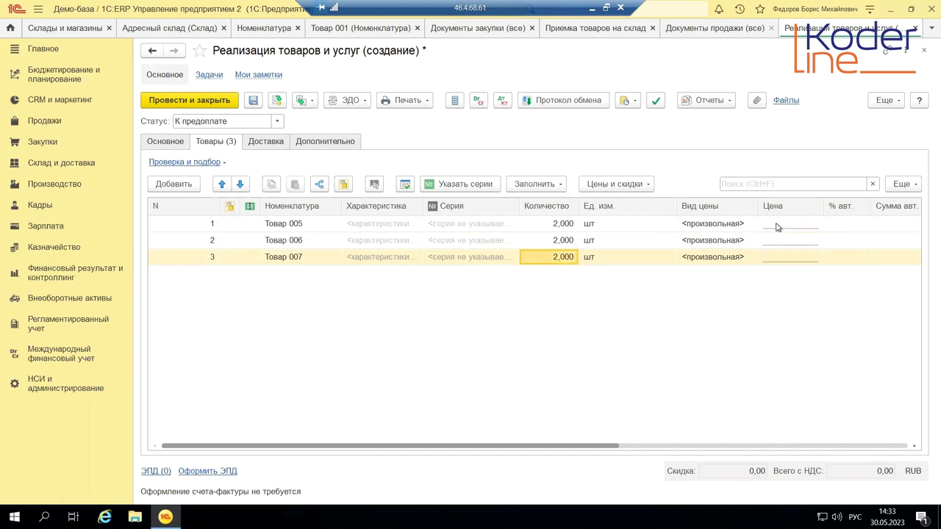
# Set the price of Товар 005, Товар 006 and Товар 007 to 500 each
pyautogui.click(775, 223)
pyautogui.write('500')
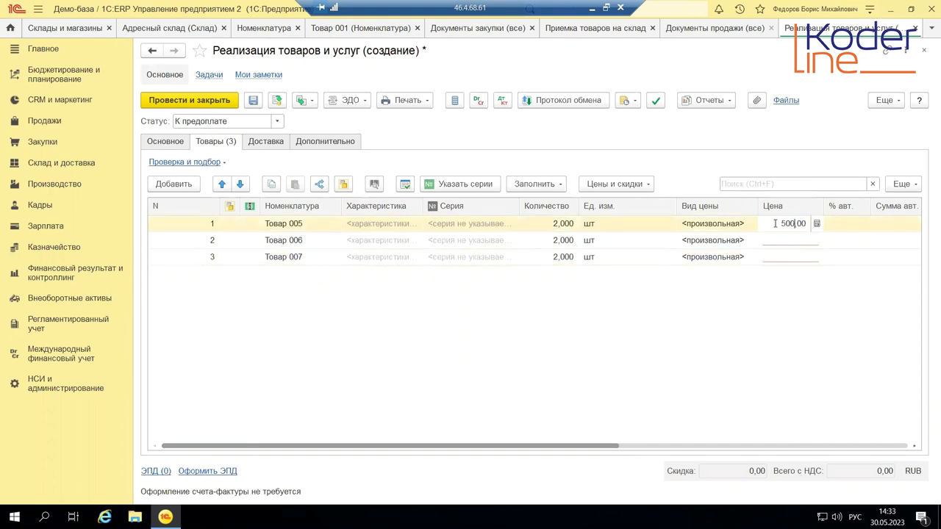
pyautogui.press('Return')
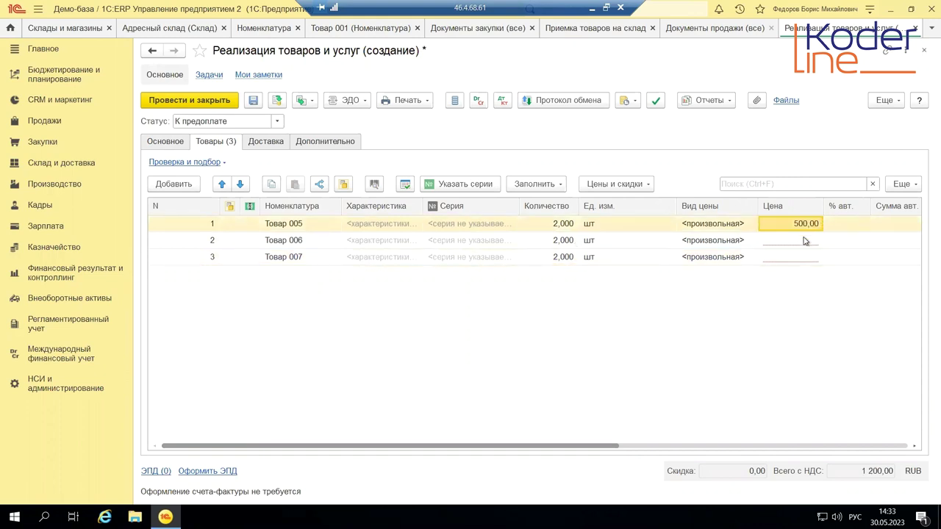
pyautogui.click(804, 238)
pyautogui.write('500,00')
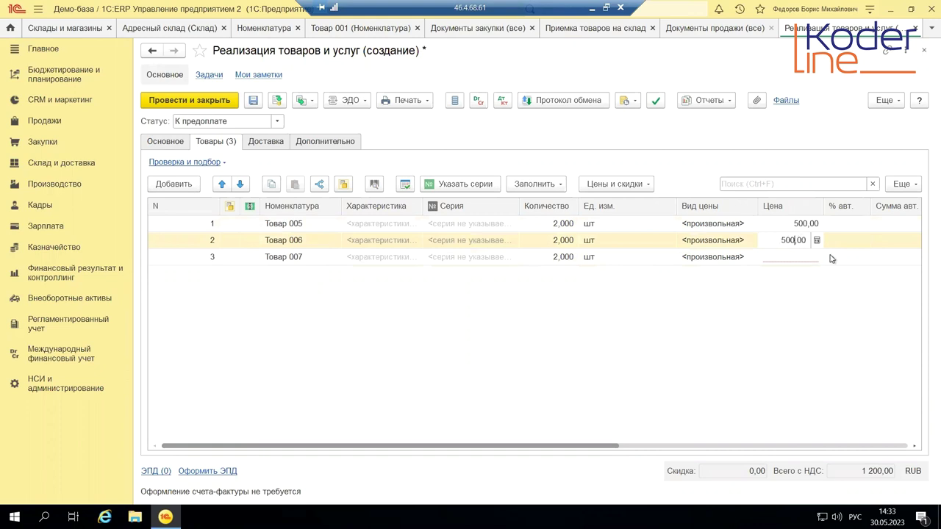
pyautogui.press('Return')
pyautogui.click(808, 259)
pyautogui.write('5')
pyautogui.press('Return')
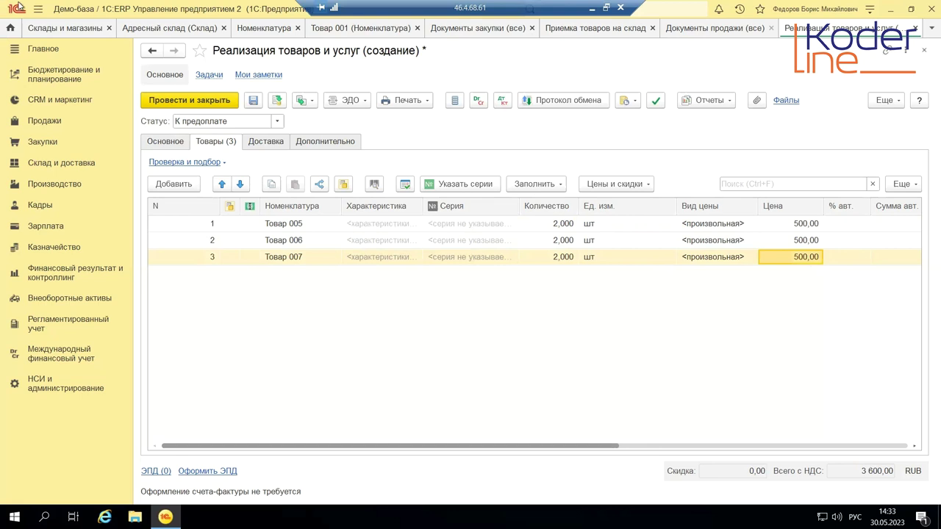
# Set the sales document's status to Реализовано, then post and close it
pyautogui.click(277, 122)
pyautogui.click(256, 154)
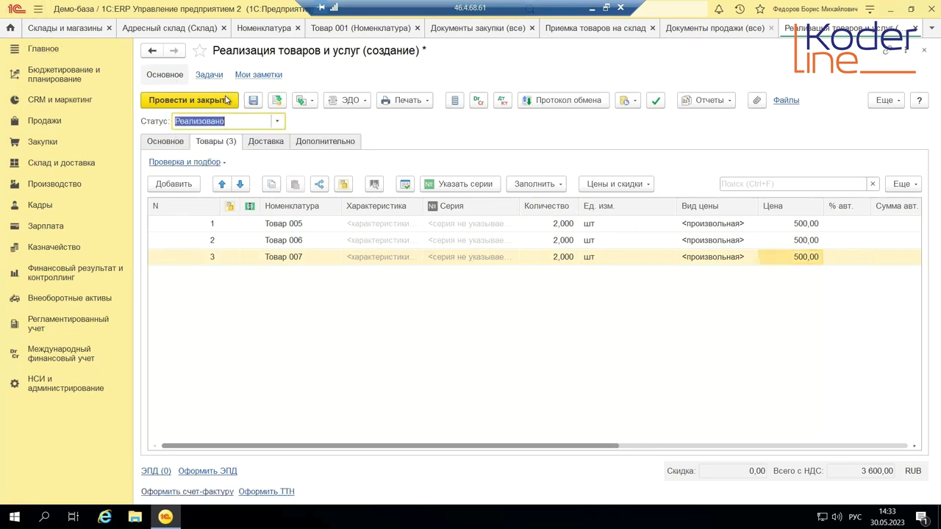
pyautogui.click(225, 100)
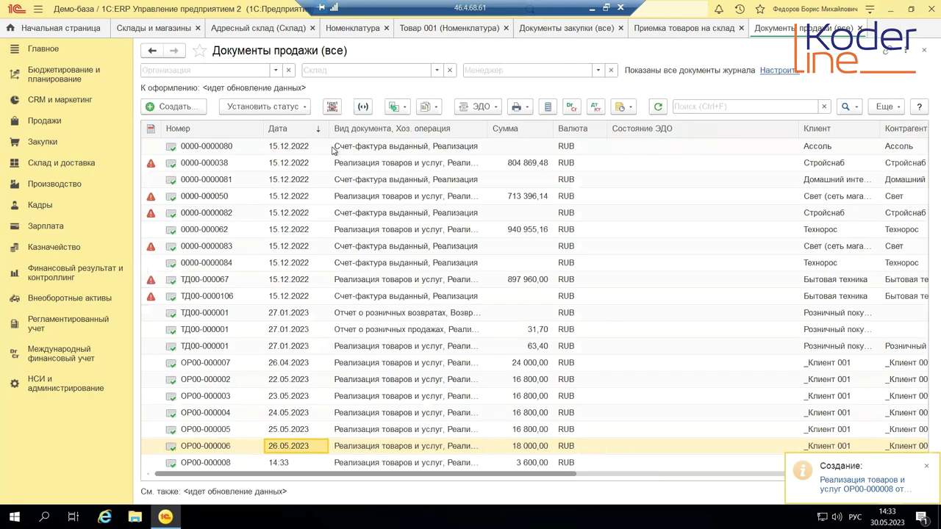
# Open the Отгрузка workplace for shipping goods from Адресный склад
pyautogui.click(59, 162)
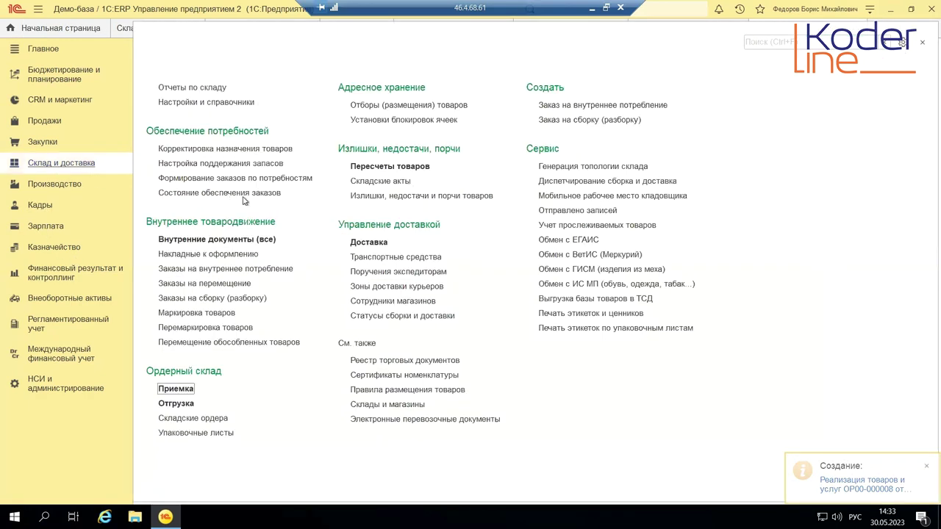
pyautogui.click(187, 403)
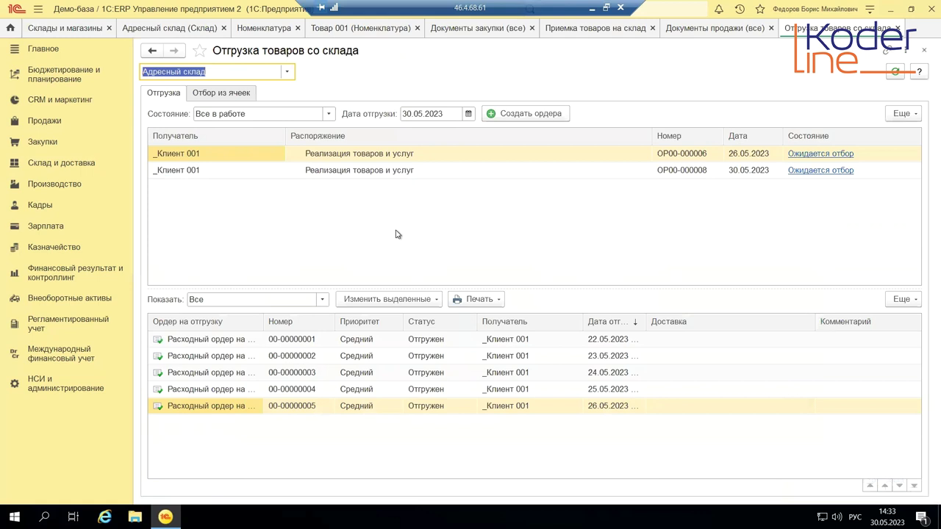
# Examine the goods lines of the sales dated 26.05.2023 and 30.05.2023 that await picking, closing each document
pyautogui.click(337, 152)
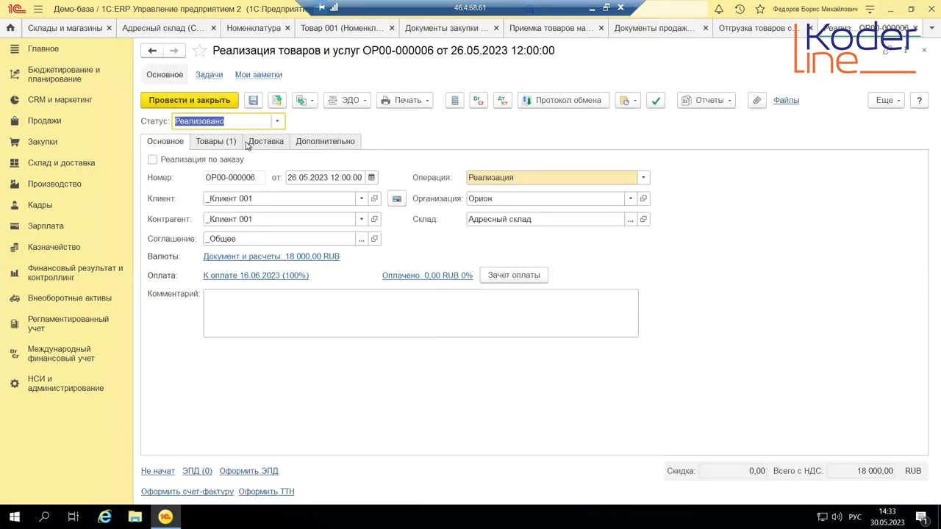
pyautogui.click(235, 143)
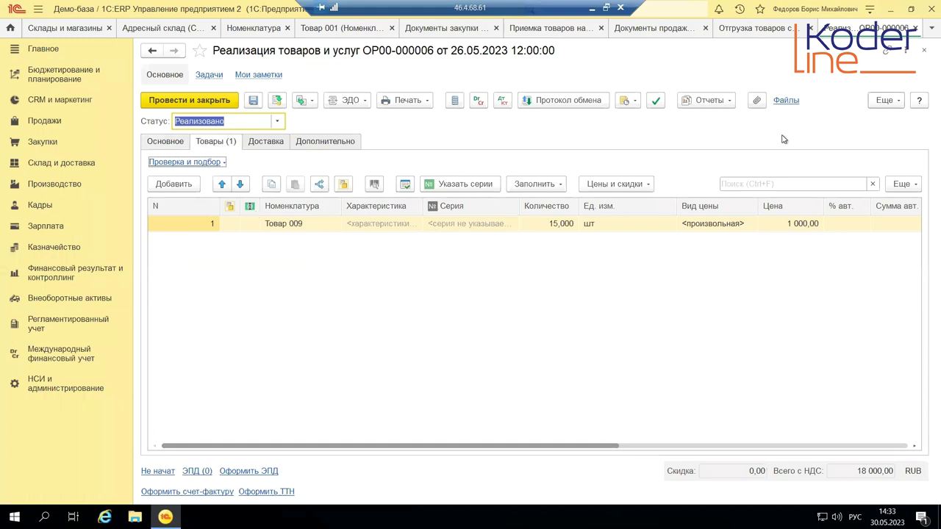
pyautogui.click(923, 49)
pyautogui.click(424, 173)
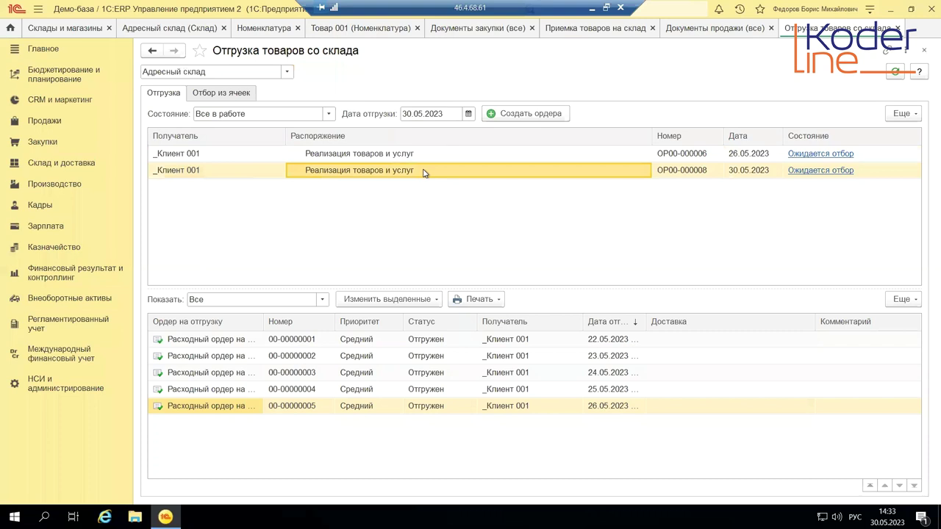
pyautogui.doubleClick(424, 172)
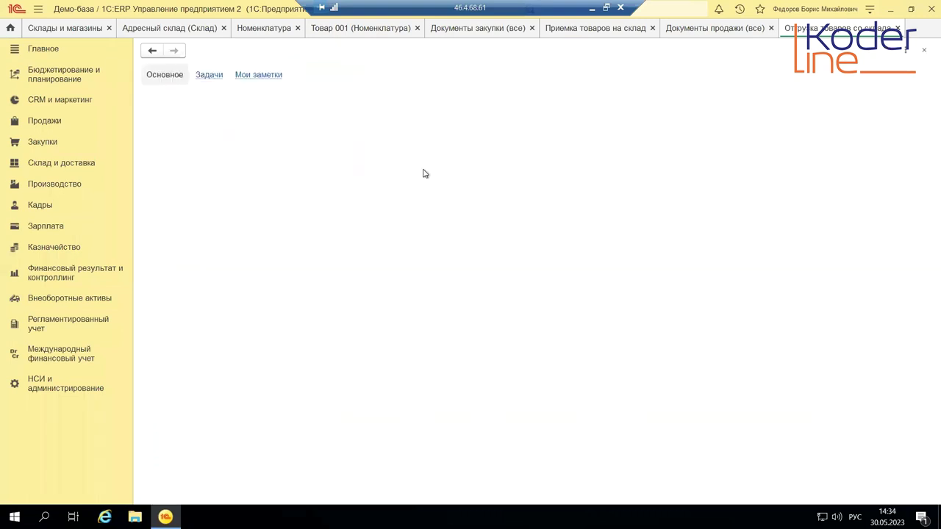
pyautogui.click(232, 144)
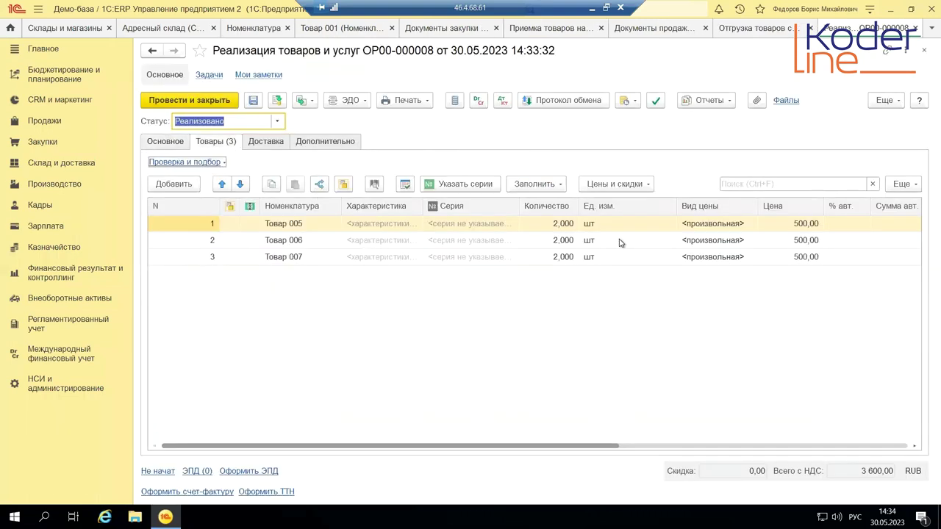
pyautogui.click(923, 52)
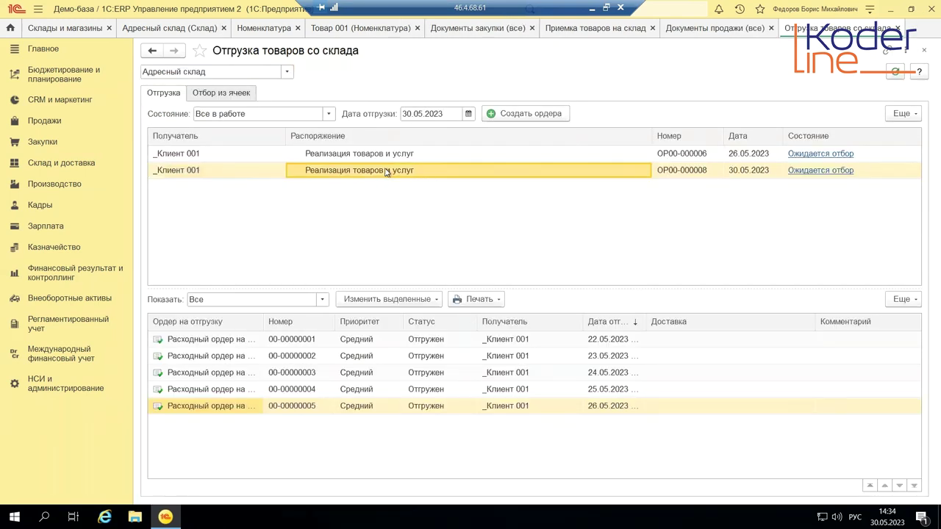
# Create an outgoing order for the selected 30.05.2023 sale with shipping zone ОТ-1, and open the order
pyautogui.click(509, 116)
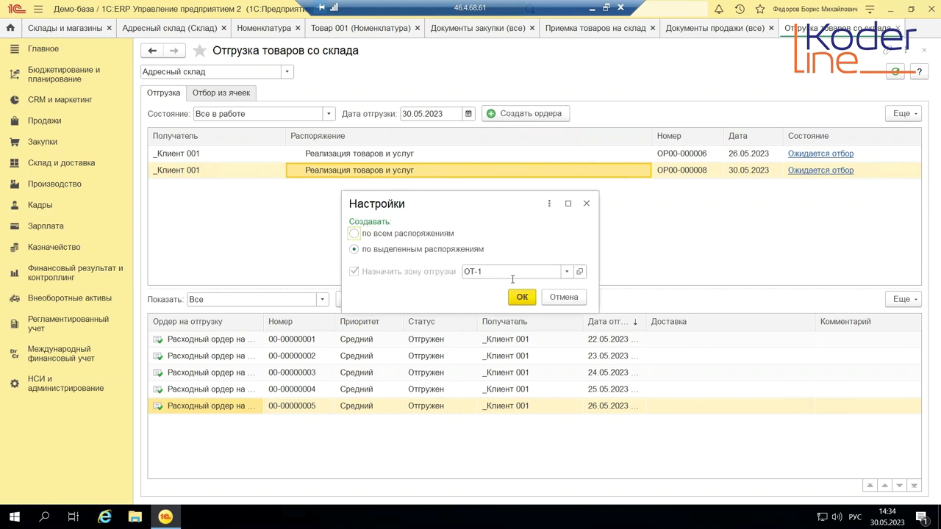
pyautogui.click(519, 297)
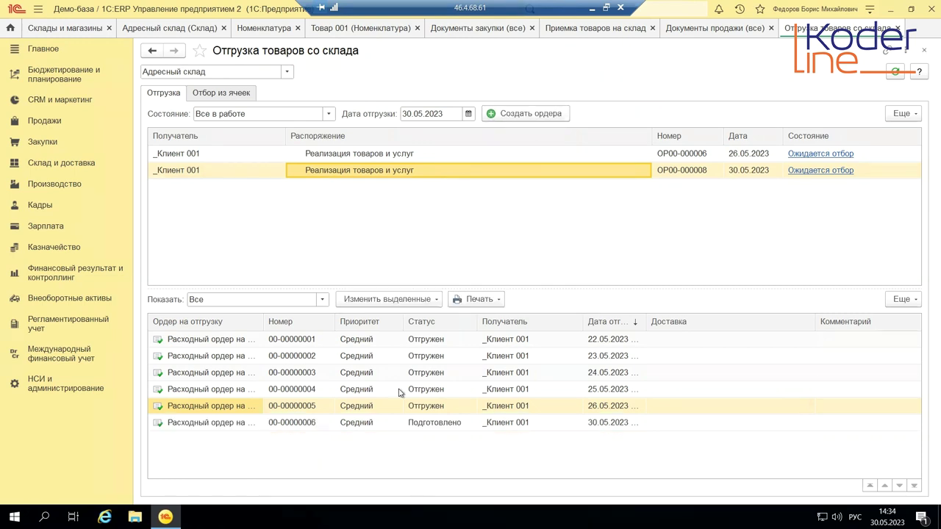
pyautogui.click(357, 422)
pyautogui.doubleClick(357, 423)
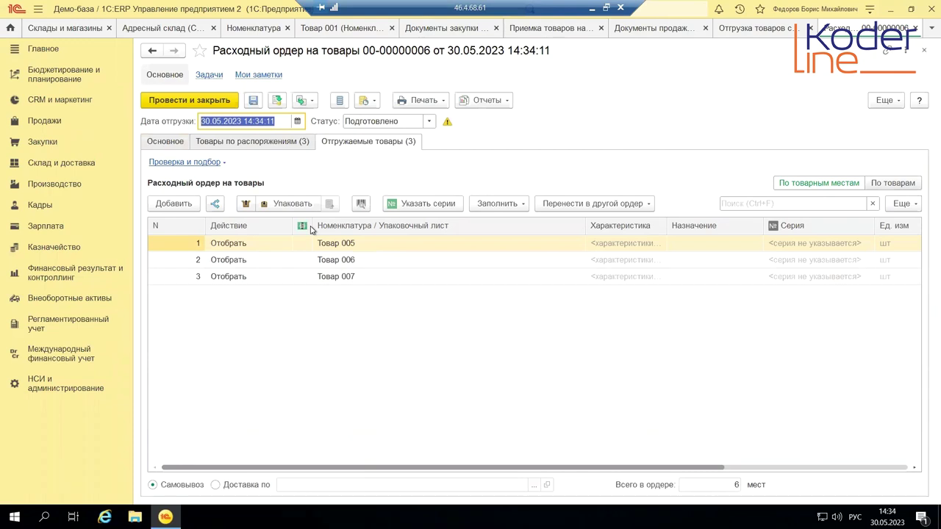
# Set the outgoing order's status to К отбору, then post and close it
pyautogui.click(429, 120)
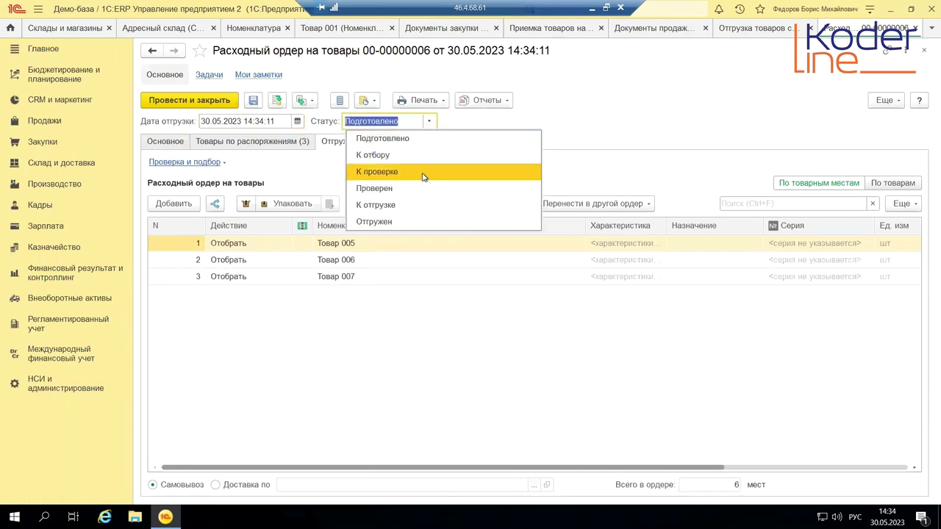
pyautogui.click(416, 157)
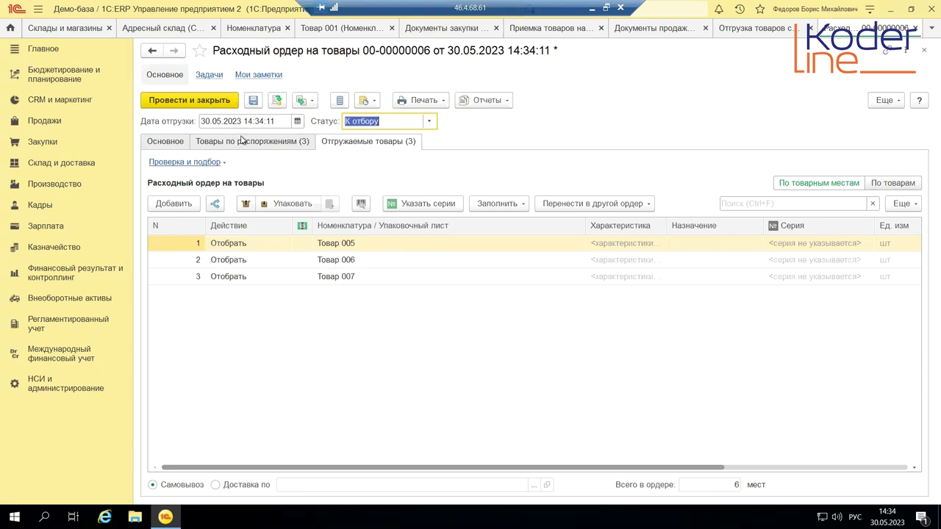
pyautogui.click(219, 106)
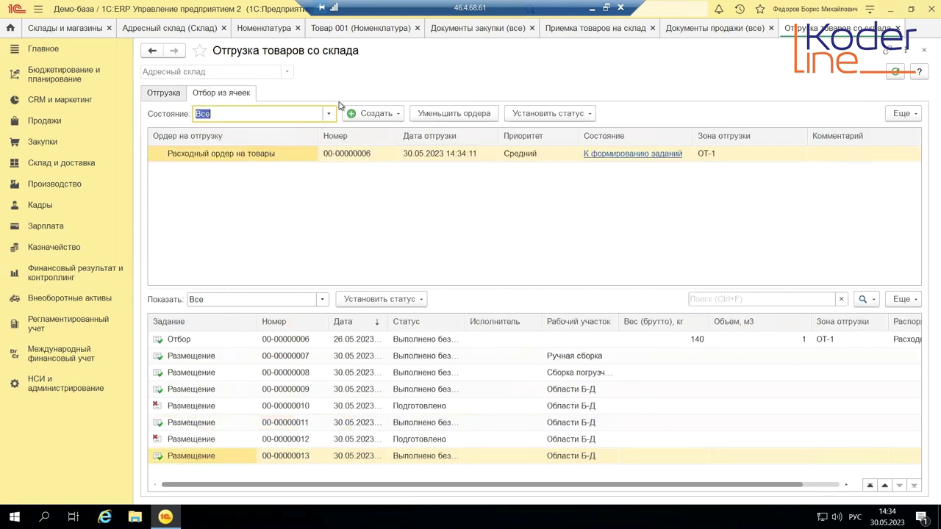
# Create a picking task for the outgoing order, covering all orders and without splitting by work areas
pyautogui.click(251, 160)
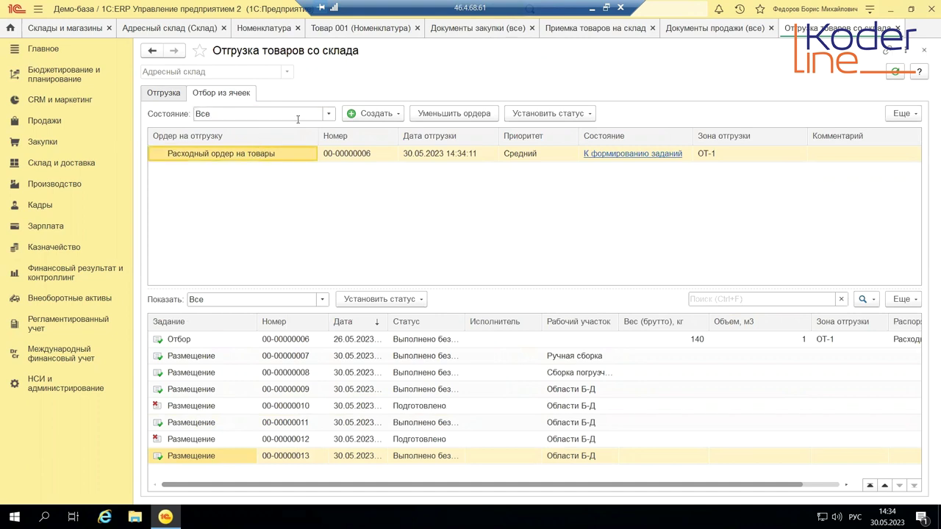
pyautogui.click(386, 117)
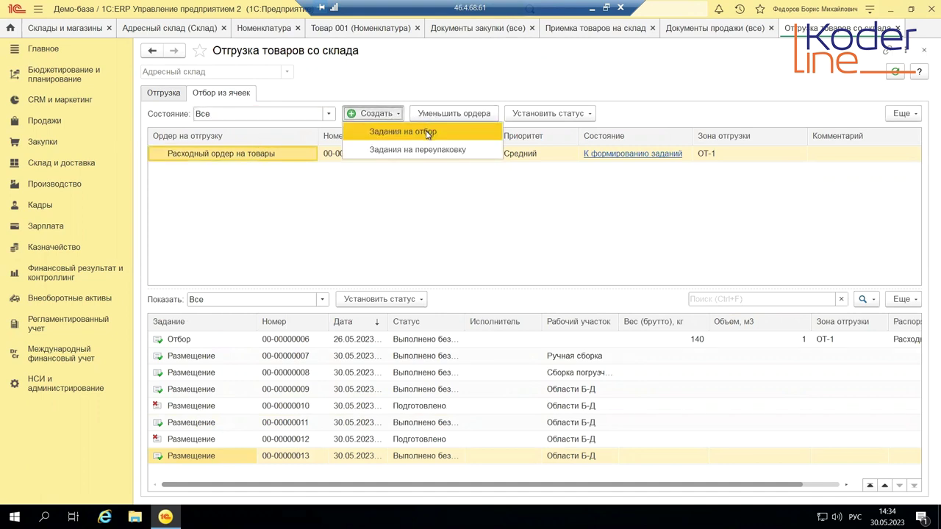
pyautogui.click(429, 132)
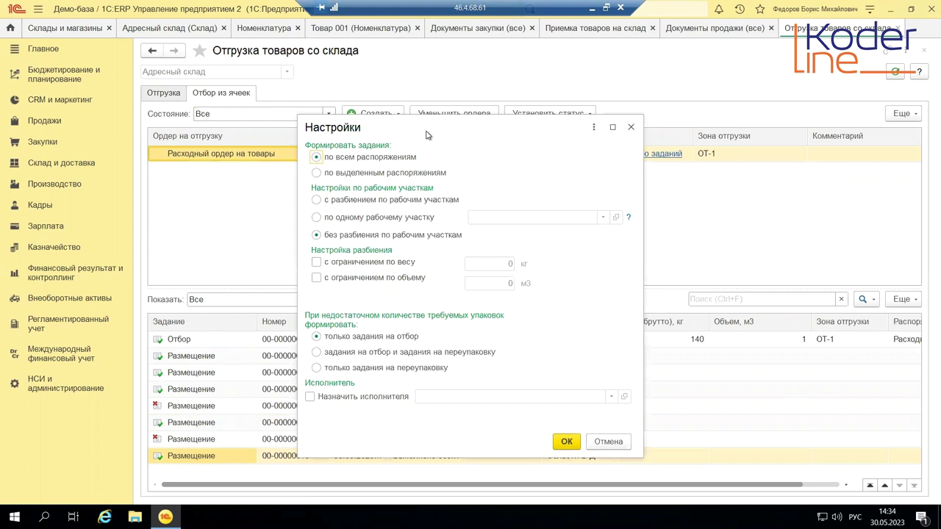
pyautogui.click(568, 442)
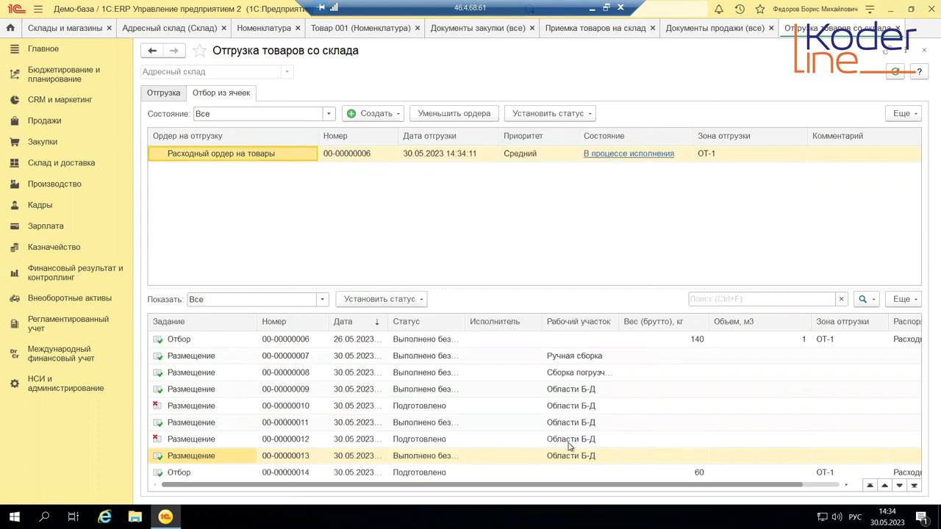
# Examine the cells and goods listed in the newly created picking task, and close it
pyautogui.click(441, 473)
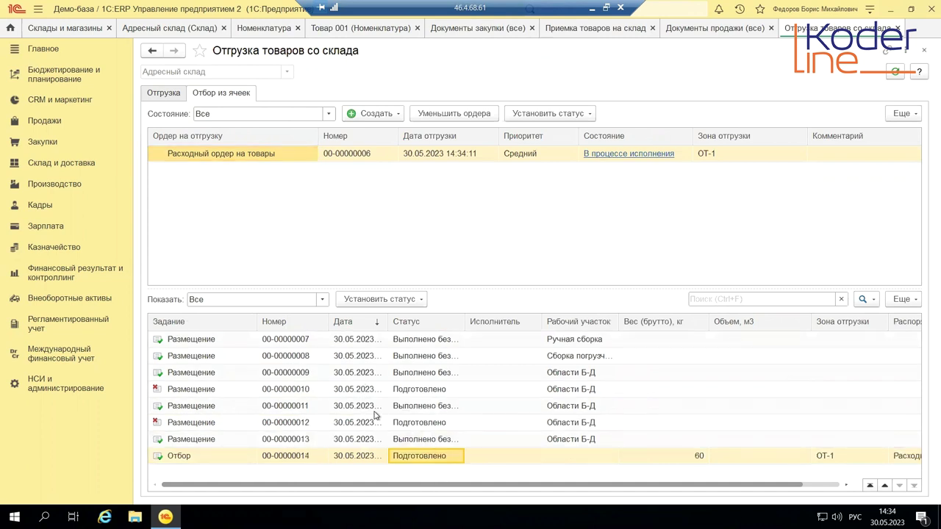
pyautogui.scroll(2, 374, 416)
pyautogui.scroll(-2, 375, 416)
pyautogui.doubleClick(409, 454)
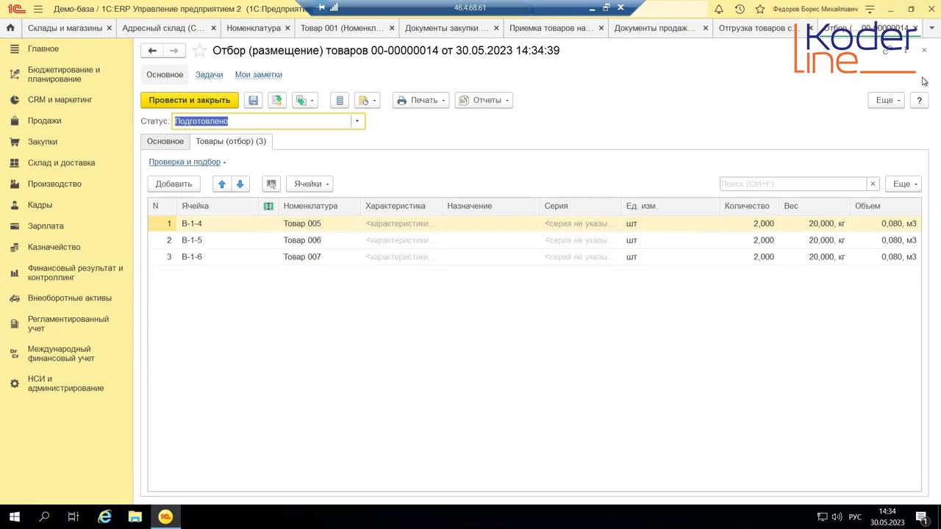
pyautogui.click(924, 50)
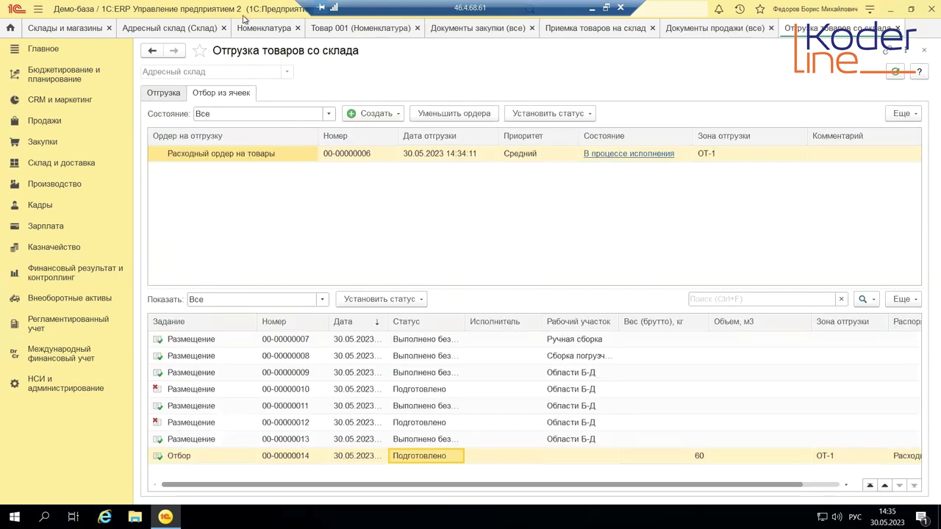
# Set Порядок обхода of storage cell В-1-6 in Адресный склад to 1 and save the cell
pyautogui.click(151, 32)
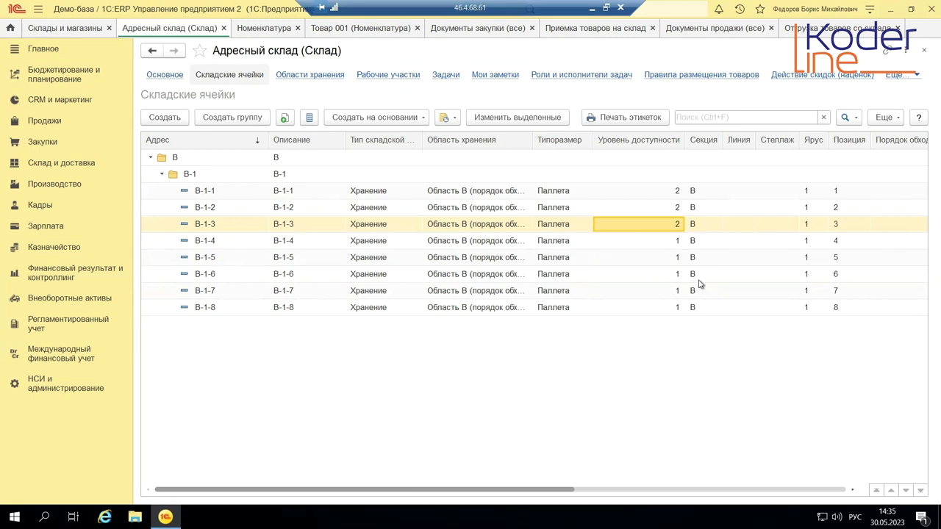
pyautogui.click(866, 274)
pyautogui.doubleClick(887, 275)
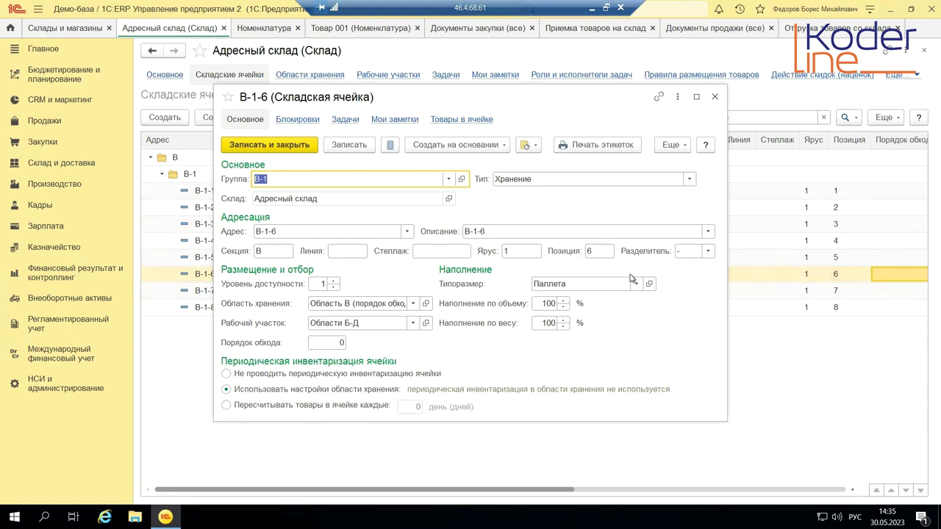
pyautogui.click(334, 346)
pyautogui.write('1')
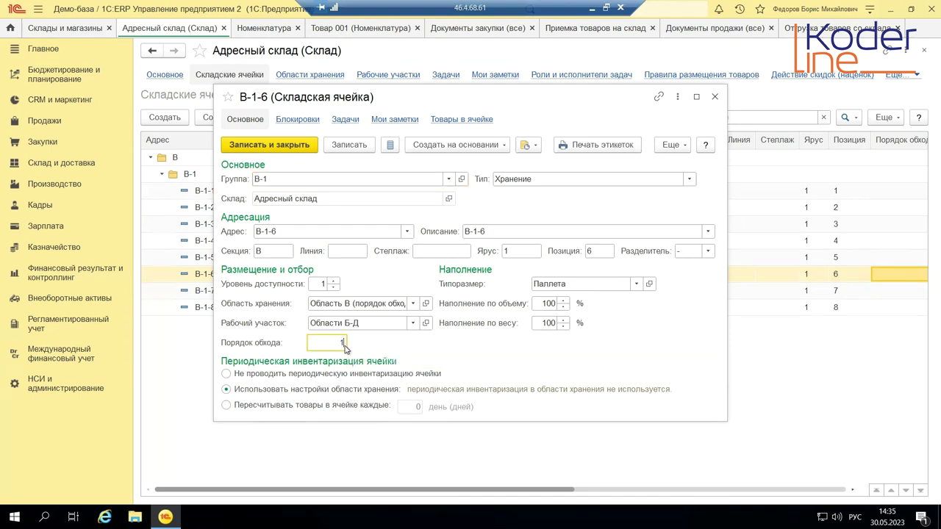
pyautogui.hotkey('ctrl', 'Return')
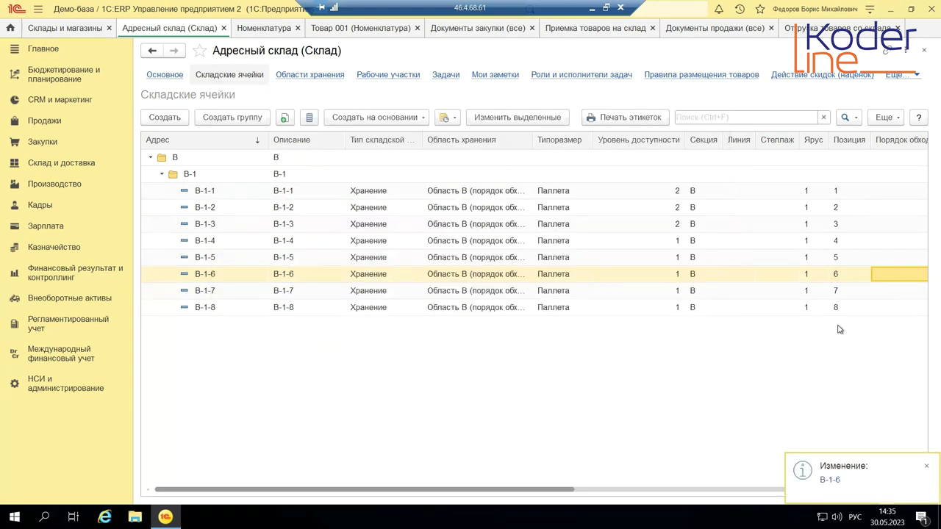
# Set Порядок обхода of storage cell В-1-5 to 2 and save the cell
pyautogui.doubleClick(902, 264)
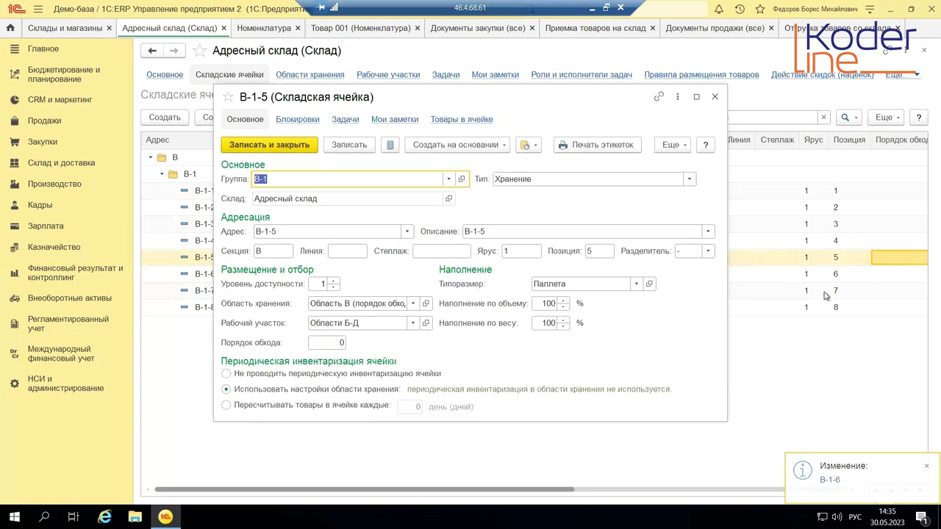
pyautogui.click(339, 343)
pyautogui.write('2')
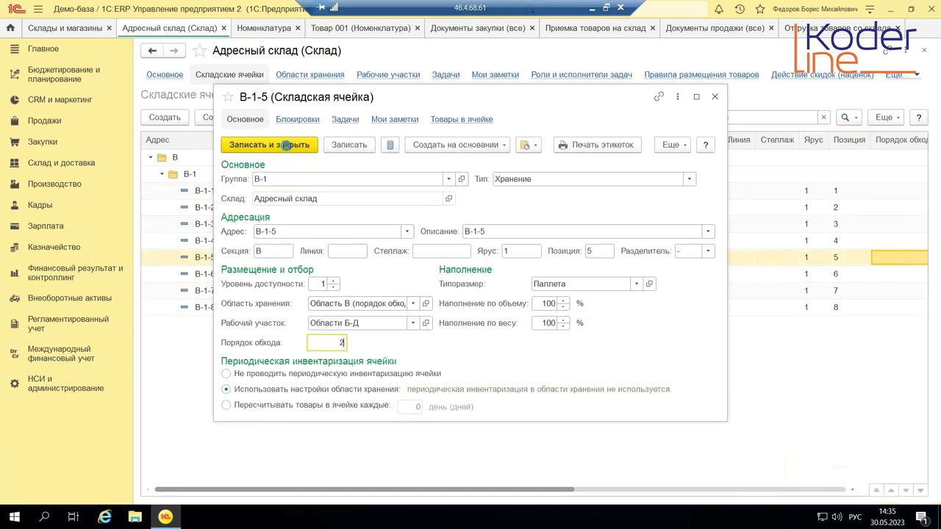
pyautogui.click(285, 145)
# Set Порядок обхода of storage cell В-1-4 to 3, save it, and check the cells' traversal order values
pyautogui.doubleClick(890, 241)
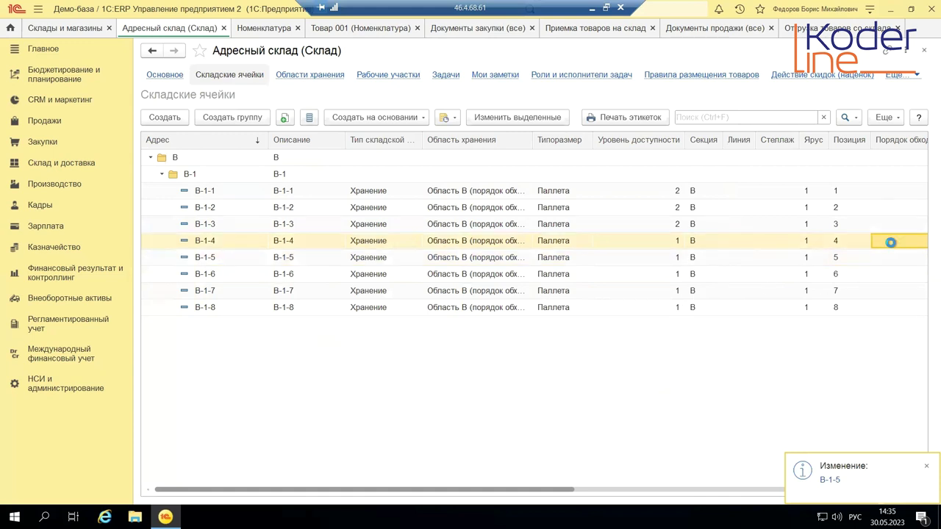
pyautogui.click(335, 343)
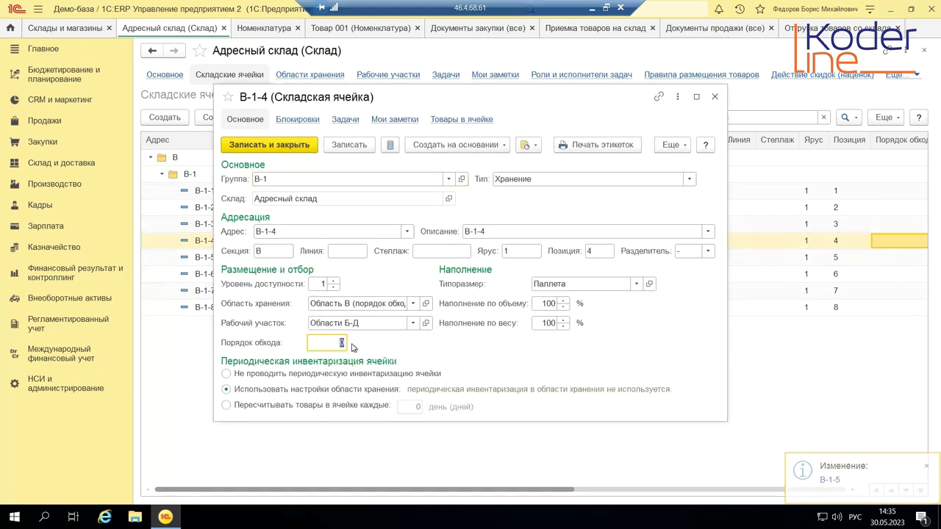
pyautogui.write('3')
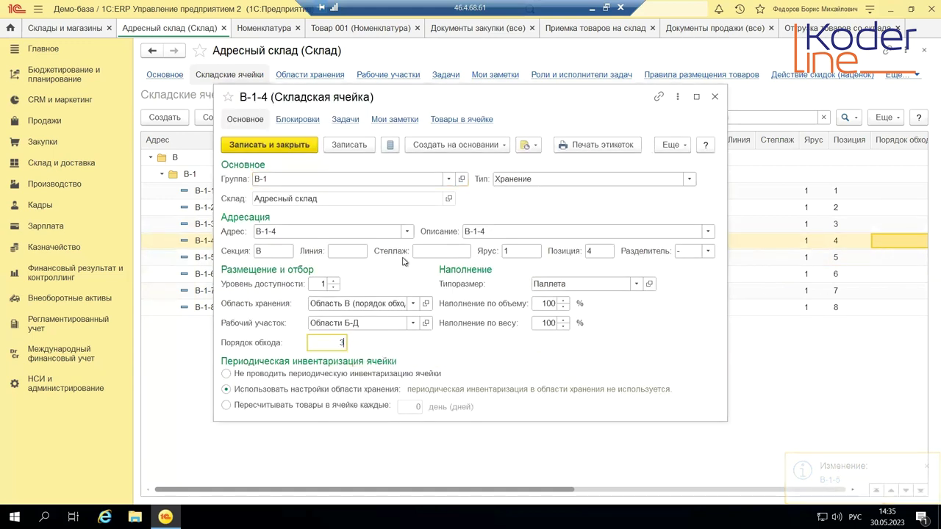
pyautogui.click(312, 149)
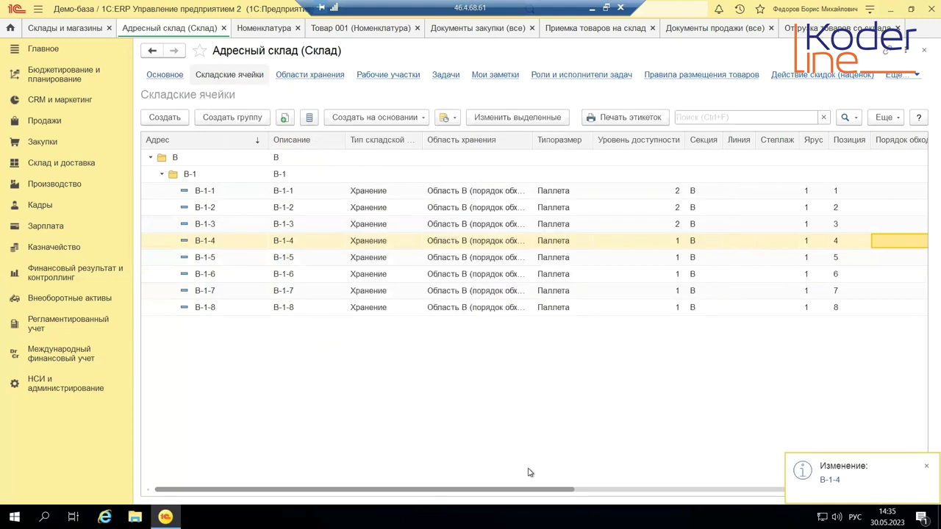
pyautogui.moveTo(534, 490); pyautogui.dragTo(683, 491)
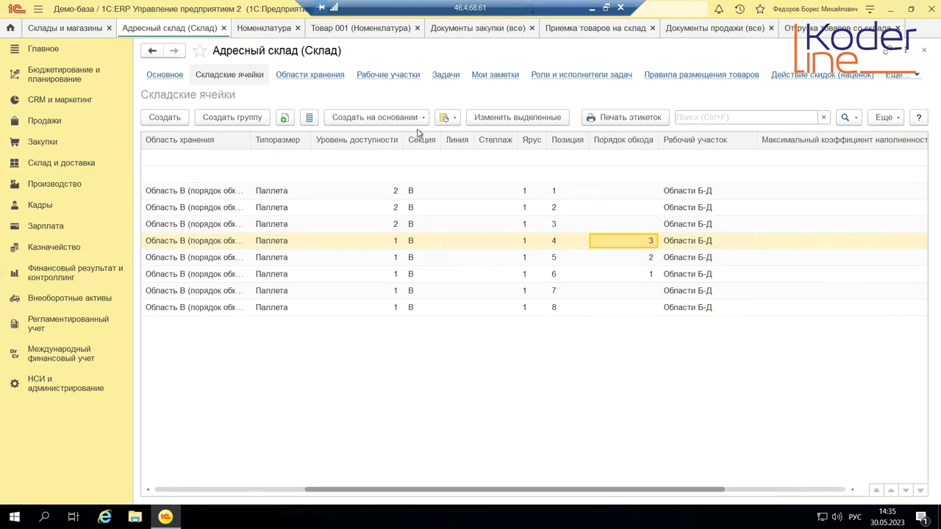
# Return to the Отгрузка товаров со склада workplace and mark the prepared picking task for deletion
pyautogui.click(813, 32)
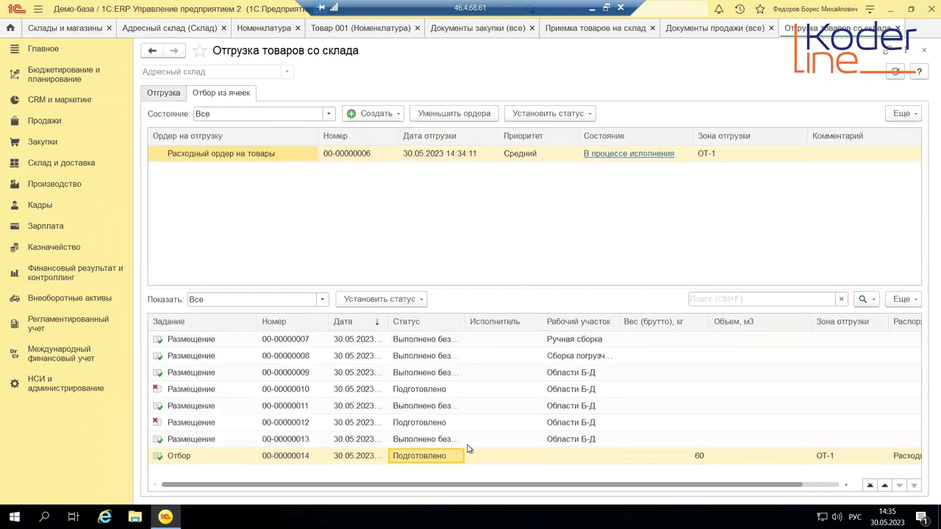
pyautogui.rightClick(442, 458)
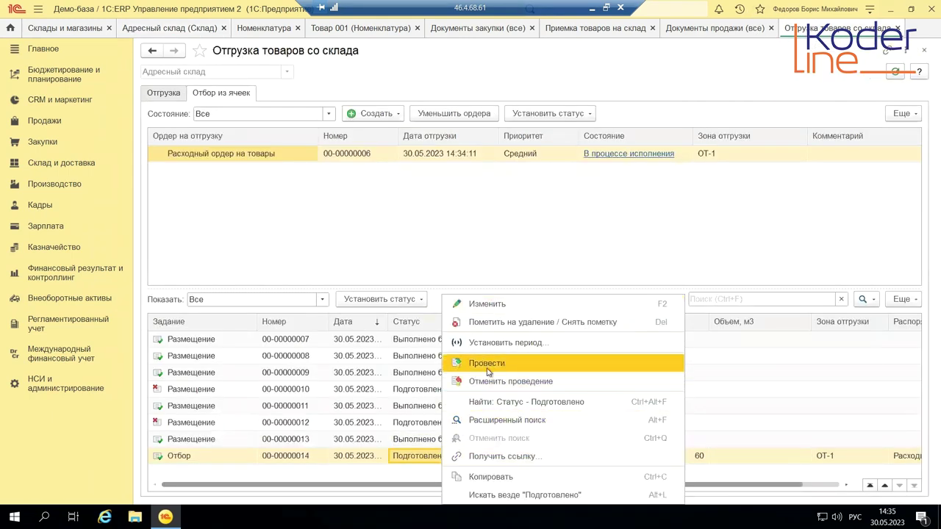
pyautogui.press('Up')
pyautogui.press('Up')
pyautogui.press('Return')
pyautogui.click(537, 283)
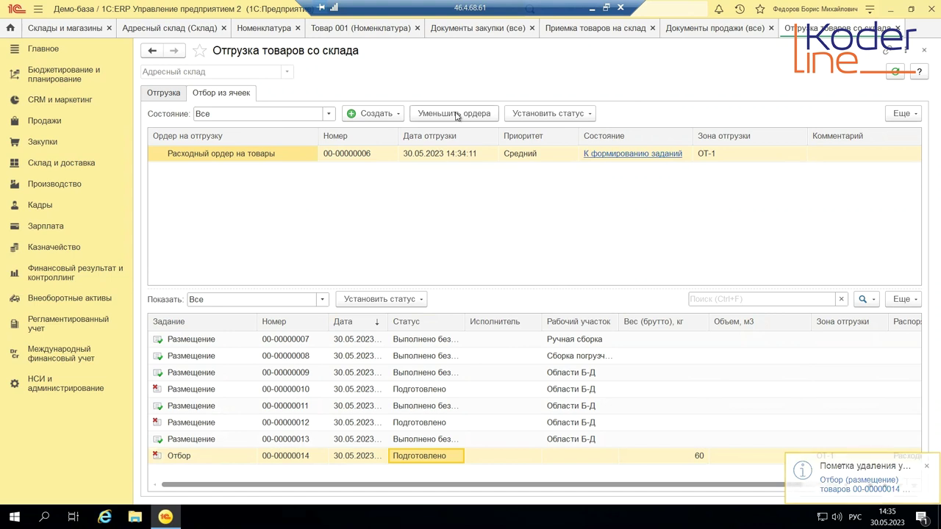
# Generate a new picking task for the outgoing order with the offered settings
pyautogui.click(393, 114)
pyautogui.click(414, 132)
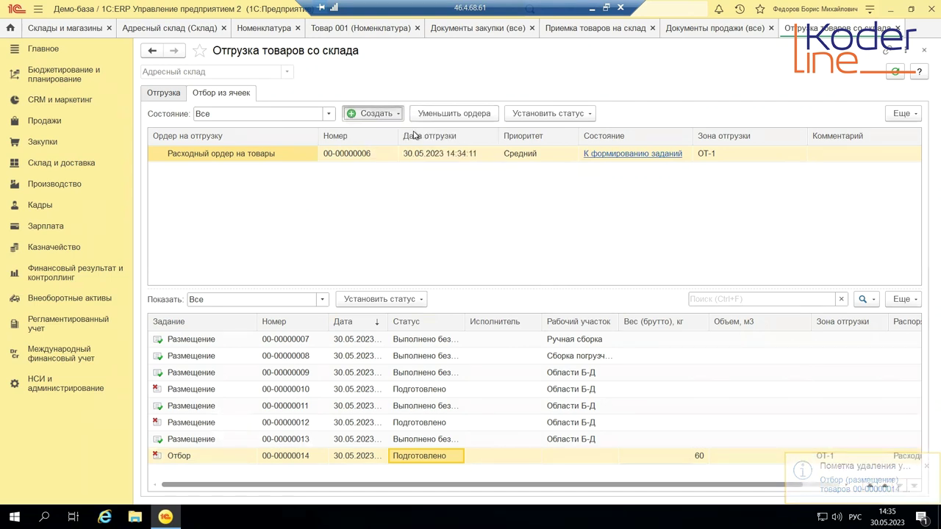
pyautogui.click(563, 441)
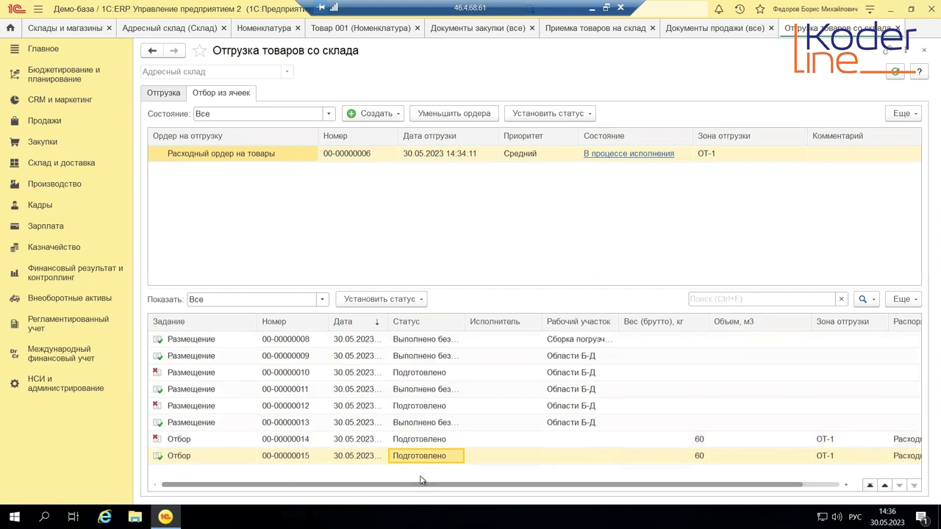
# Open the new picking task, view its Задание складскому работнику print form, and close both
pyautogui.doubleClick(417, 456)
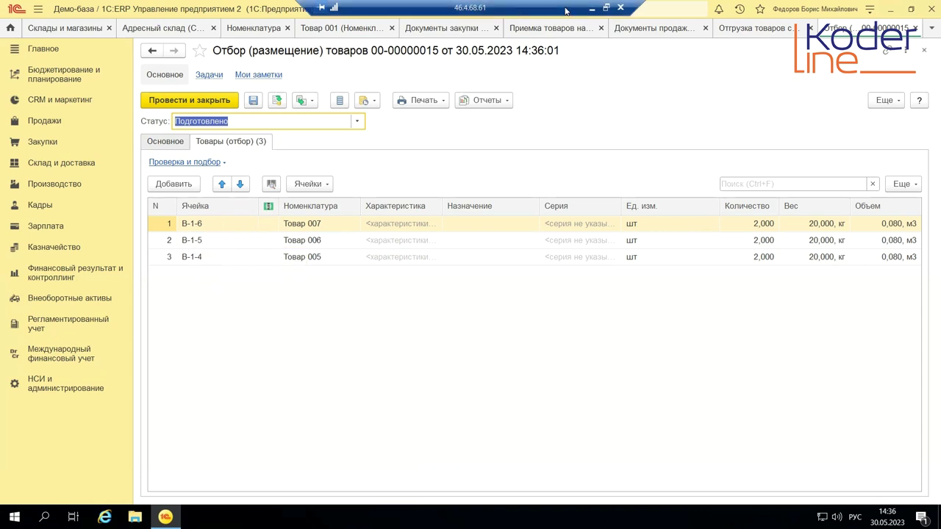
pyautogui.click(592, 9)
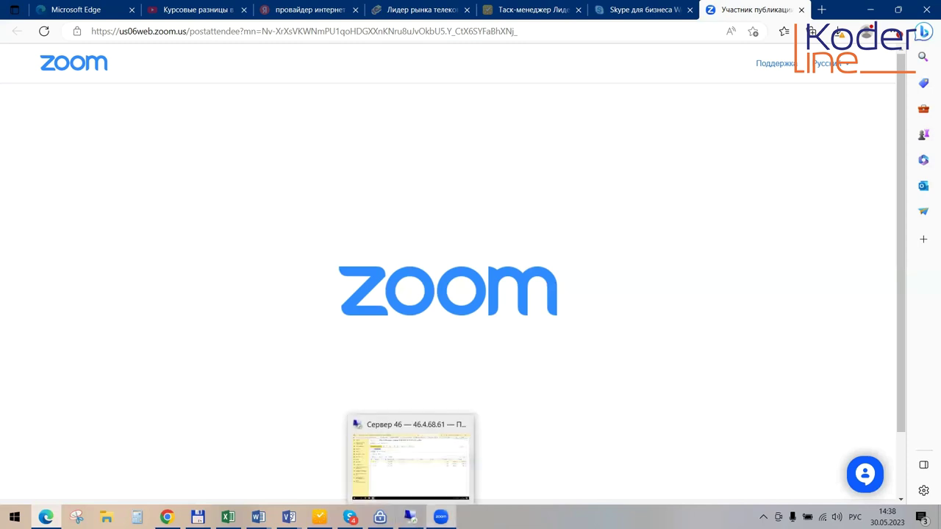
pyautogui.click(410, 517)
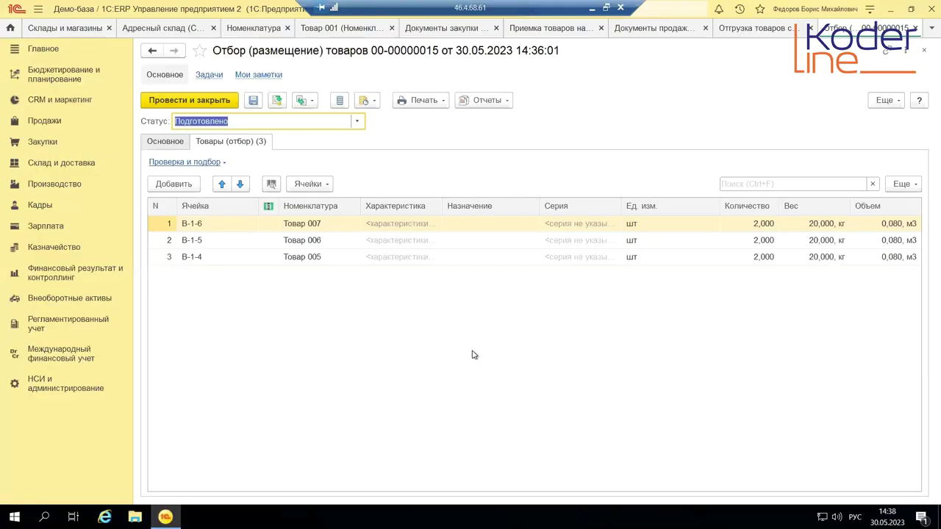
pyautogui.click(434, 101)
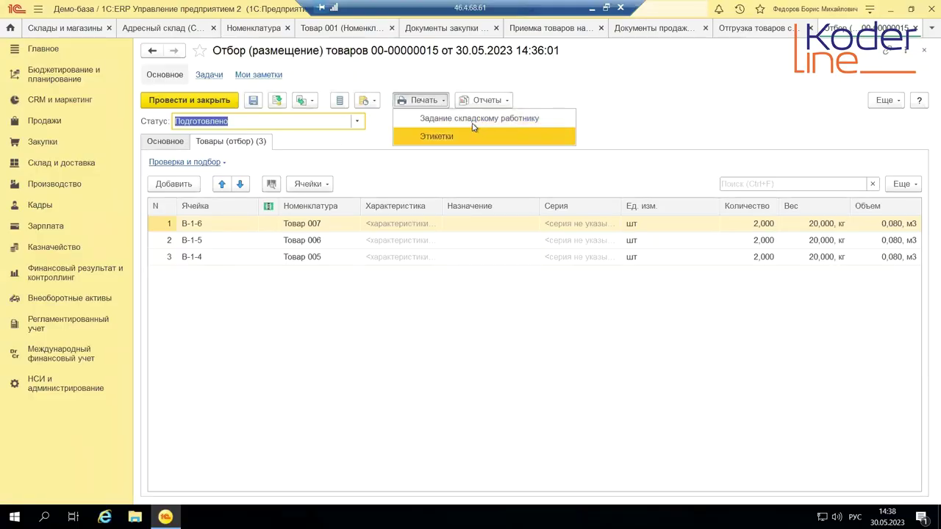
pyautogui.click(471, 121)
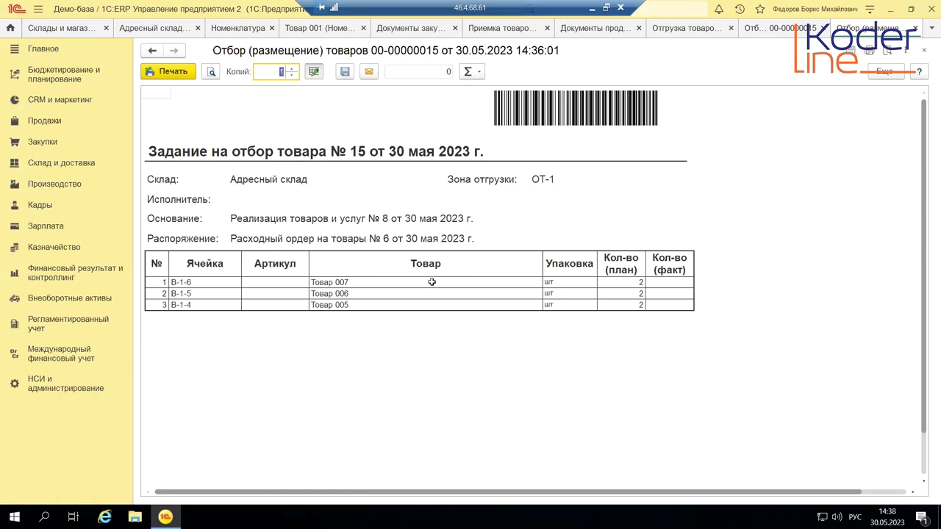
pyautogui.click(924, 50)
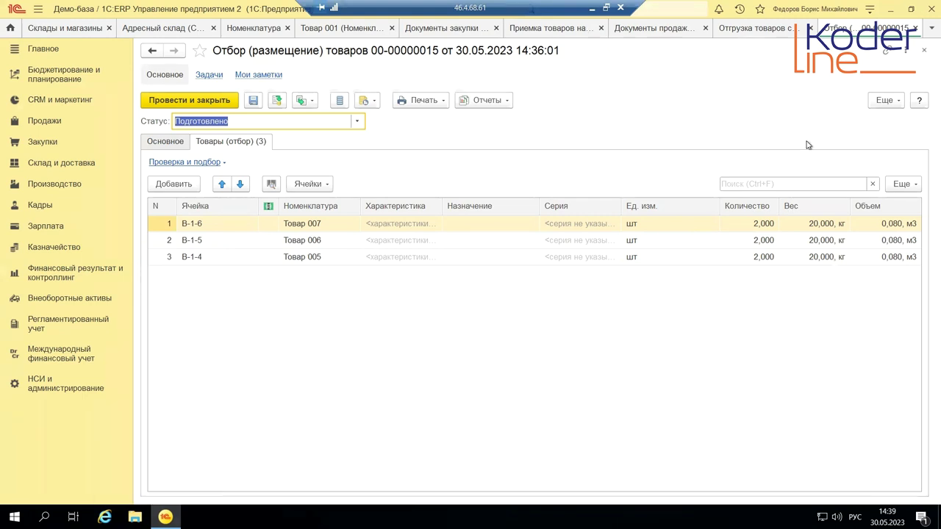
pyautogui.click(925, 53)
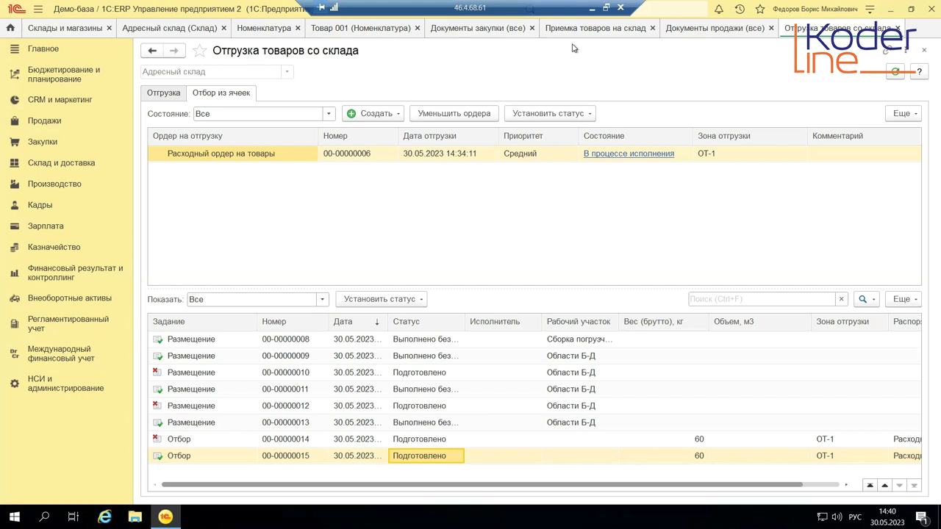
pyautogui.click(388, 116)
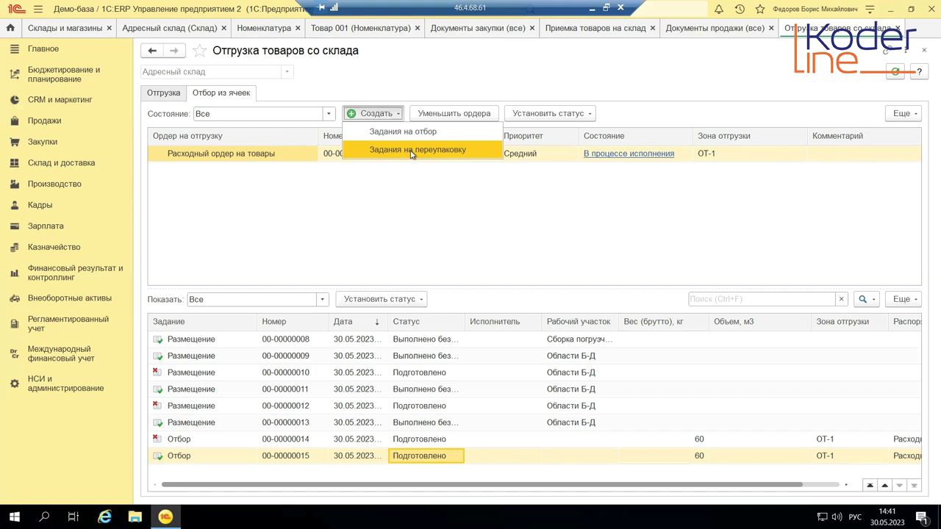
pyautogui.click(421, 200)
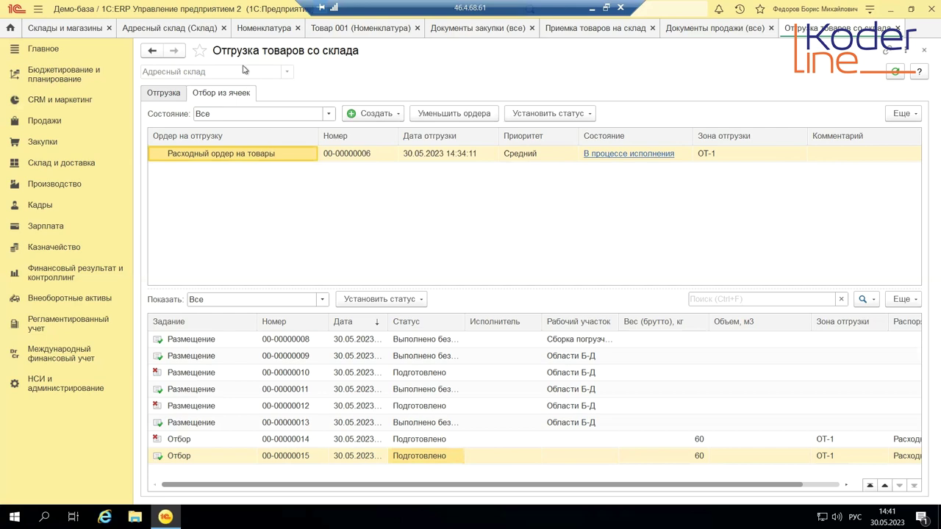
# Open the Ордерная схема и структура settings in the main card of Адресный склад
pyautogui.click(197, 29)
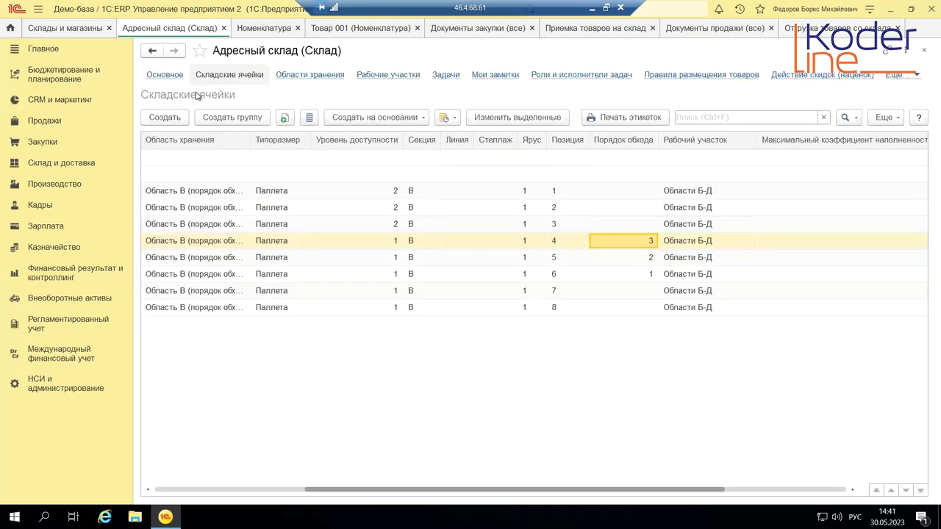
pyautogui.click(166, 75)
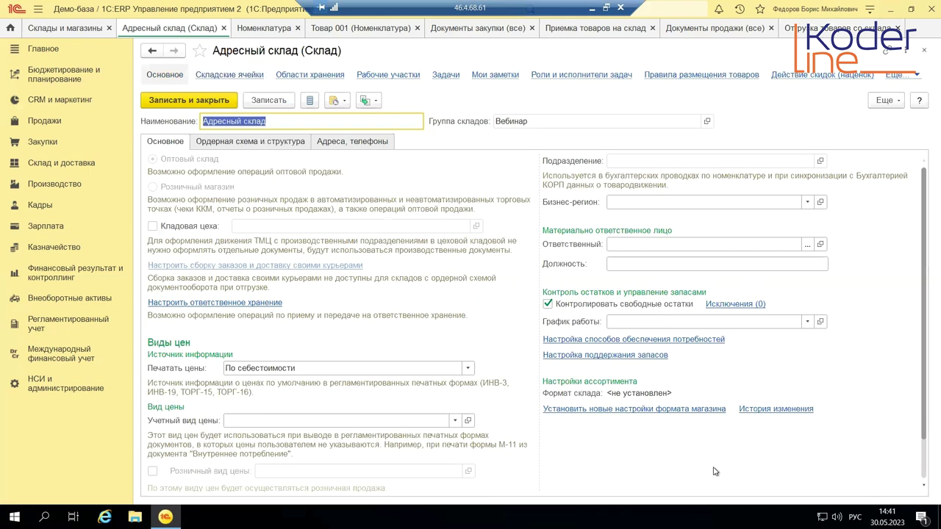
pyautogui.click(229, 144)
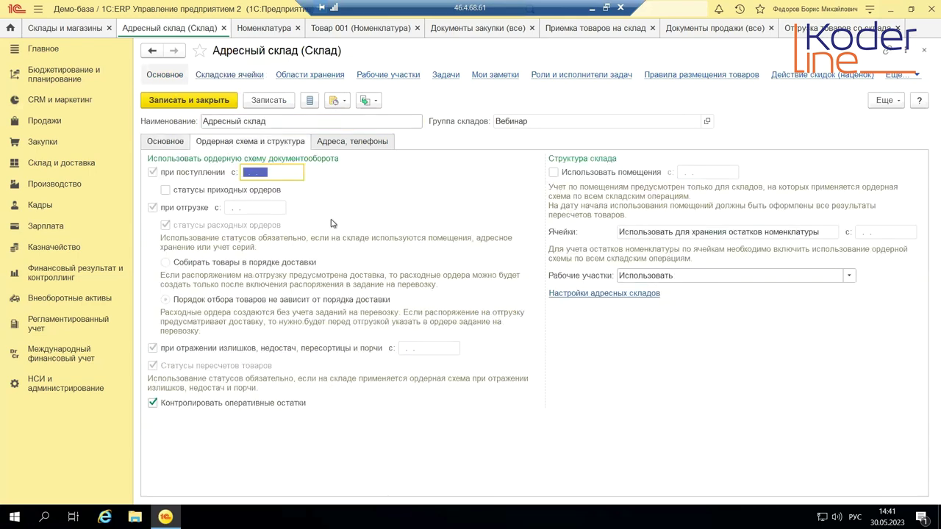
# Open Настройки адресных складов and review the picking, recount and movement task settings through to Прогнозирование расхода упаковок
pyautogui.click(585, 294)
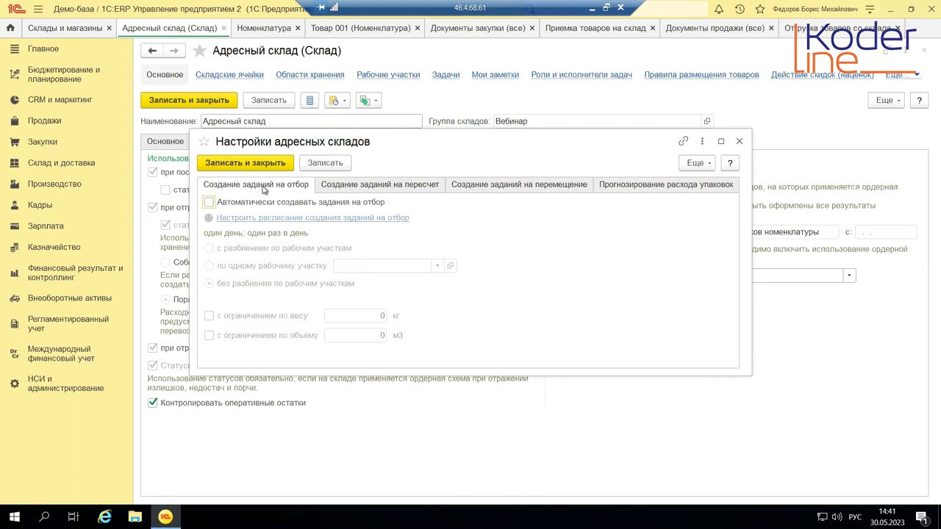
pyautogui.click(372, 187)
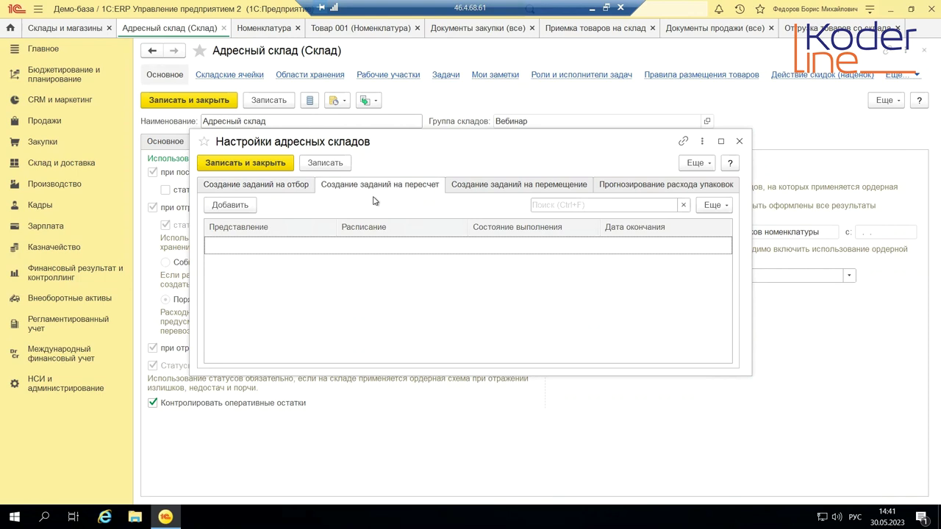
pyautogui.click(479, 187)
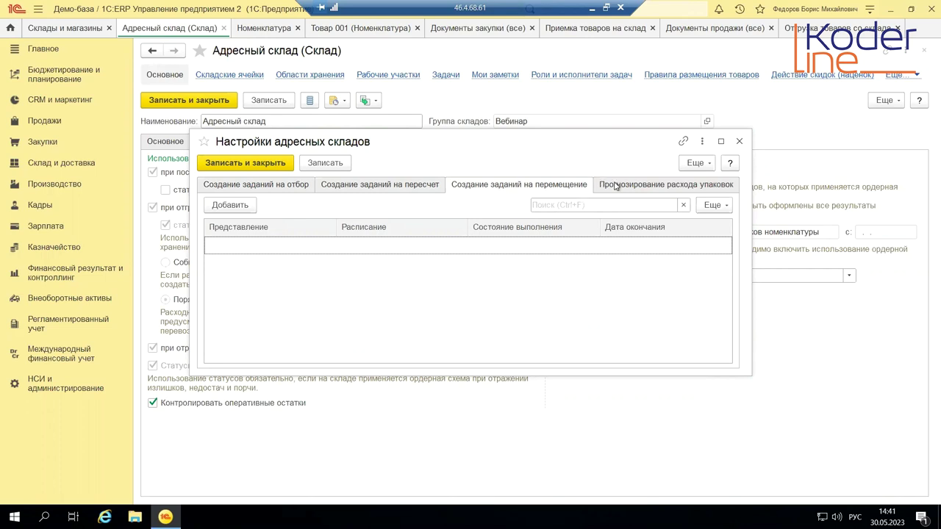
pyautogui.click(647, 188)
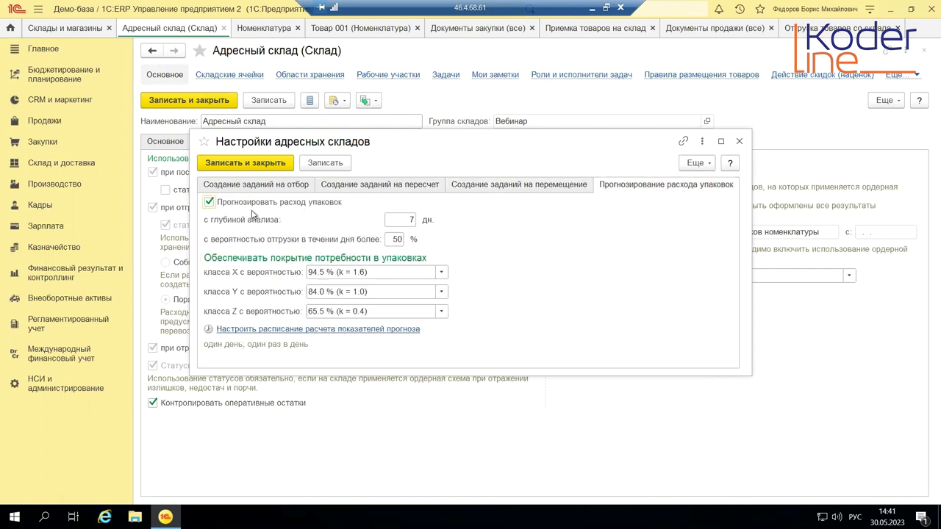
# Set the analysis depth of the package consumption forecast to 10 days
pyautogui.click(398, 219)
pyautogui.write('70')
pyautogui.write('10')
pyautogui.click(395, 239)
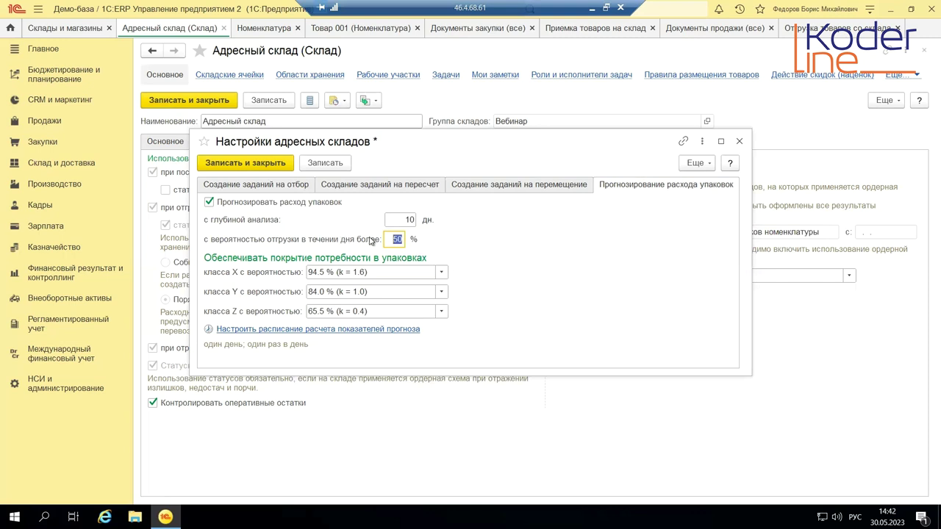
pyautogui.click(395, 241)
# Open the Регламентные и фоновые задания list from the Обслуживание administration settings
pyautogui.click(34, 386)
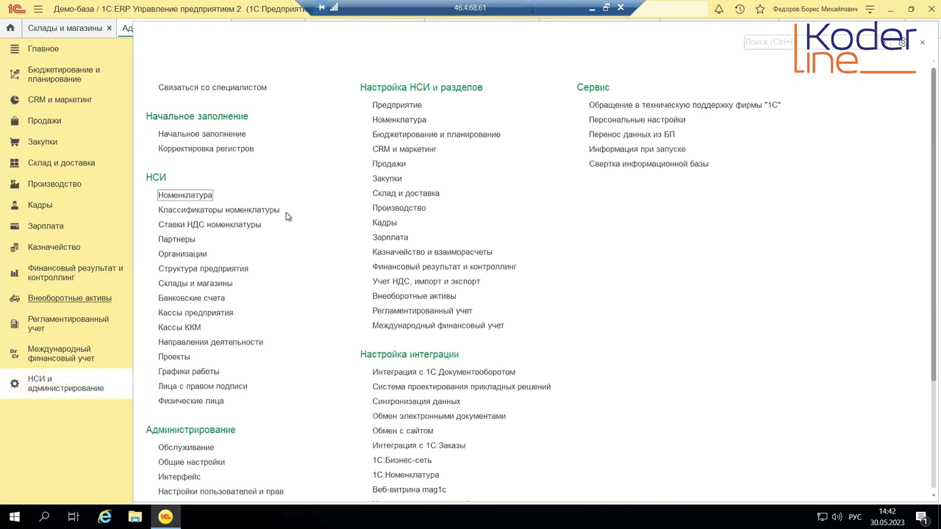
pyautogui.scroll(-3, 254, 372)
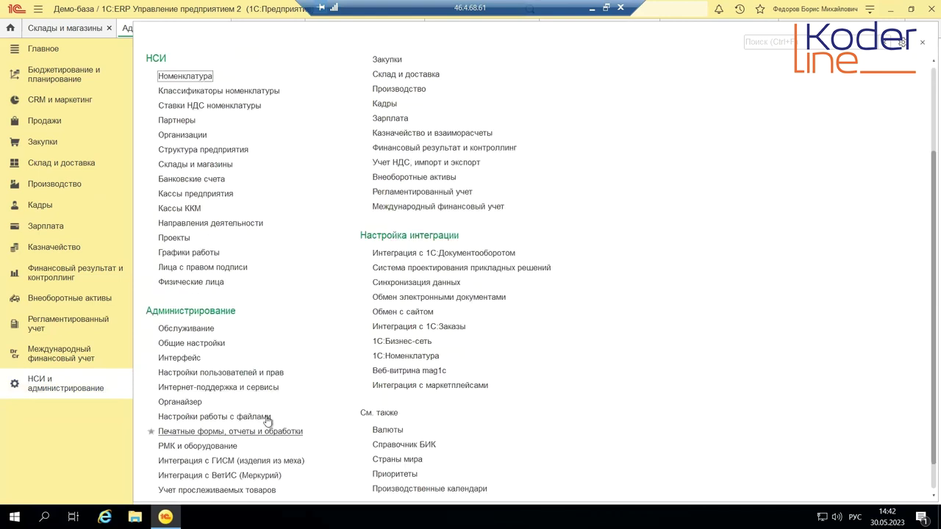
pyautogui.click(192, 329)
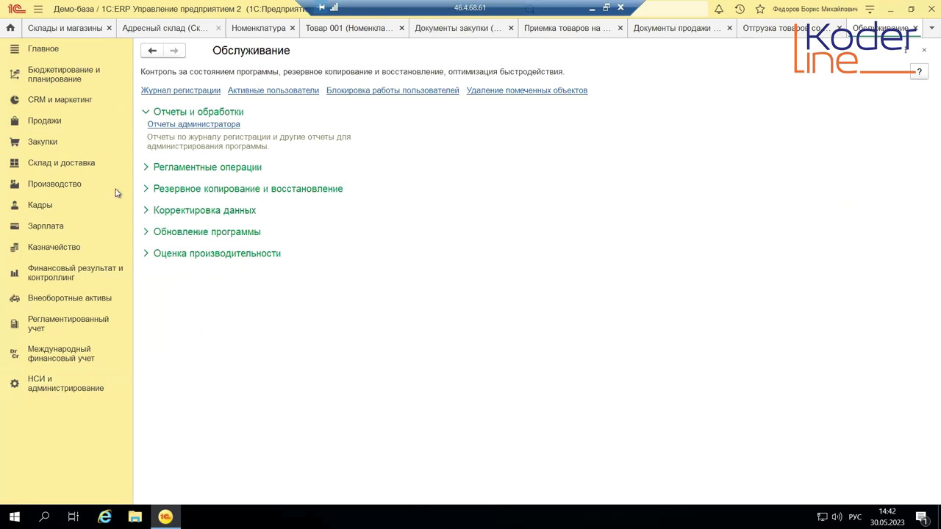
pyautogui.click(212, 169)
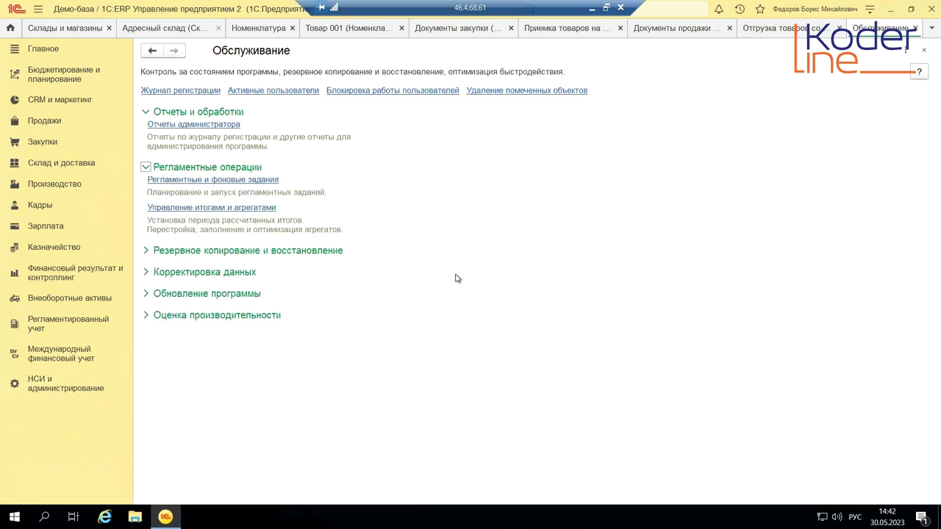
pyautogui.click(225, 183)
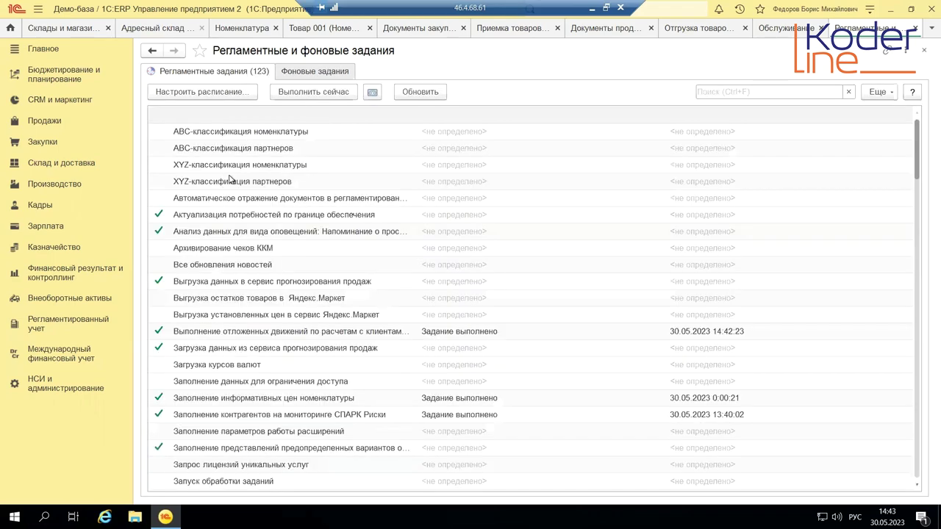
# Find the Прогноз расхода упаковок (Адресный склад) scheduled job and try to run it immediately
pyautogui.scroll(-12, 300, 294)
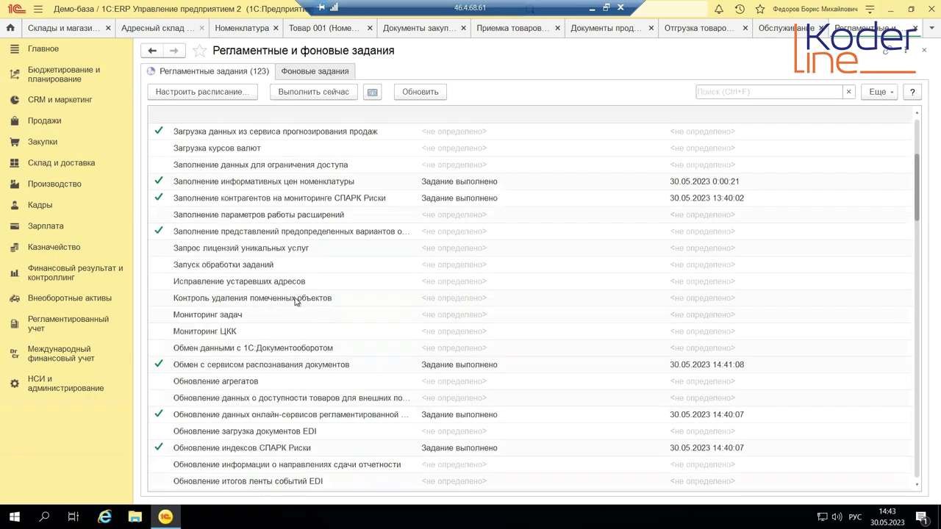
pyautogui.scroll(-9, 298, 302)
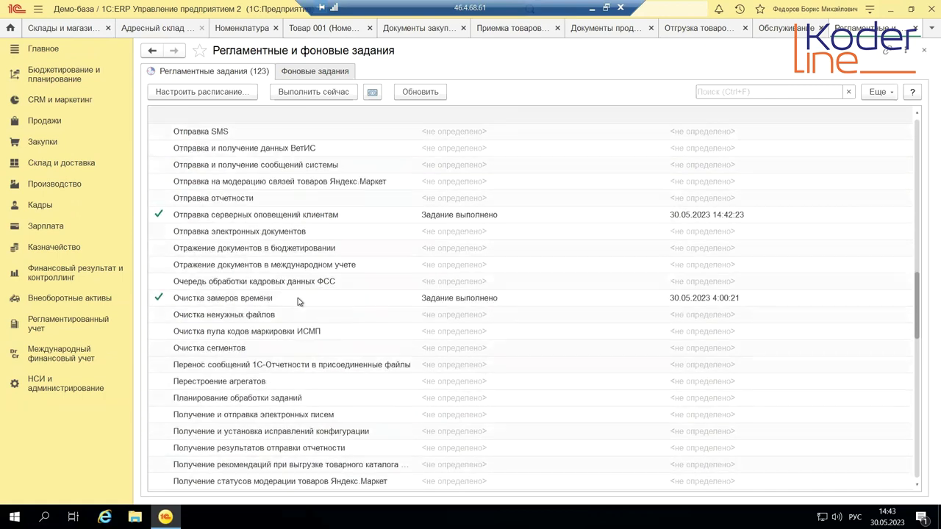
pyautogui.scroll(-1, 299, 301)
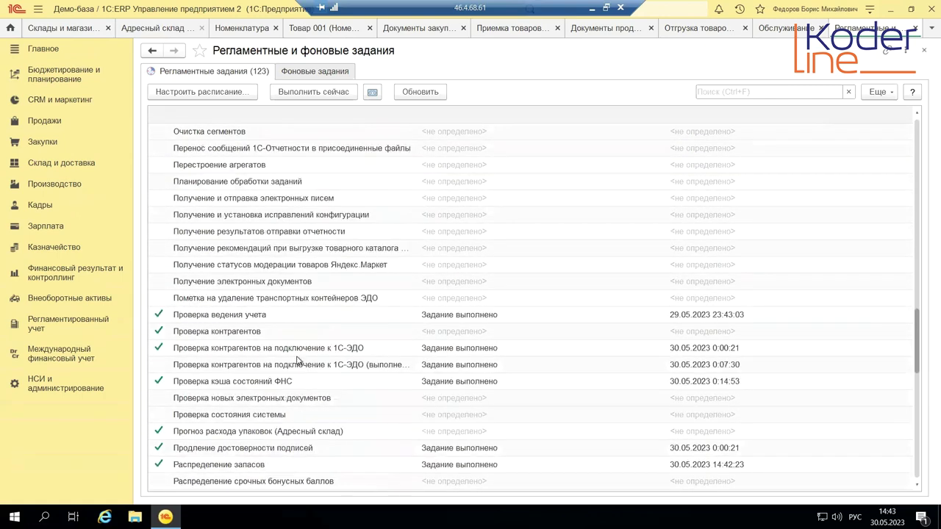
pyautogui.click(286, 435)
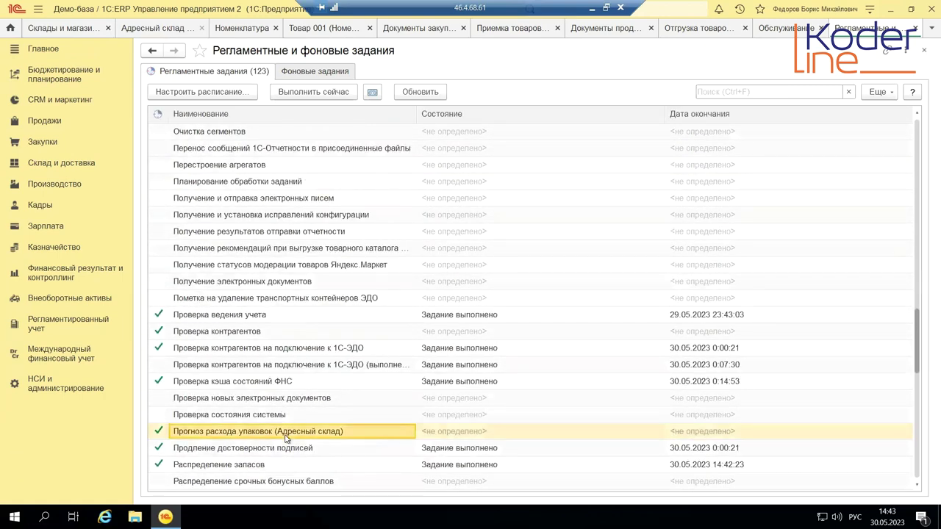
pyautogui.rightClick(286, 435)
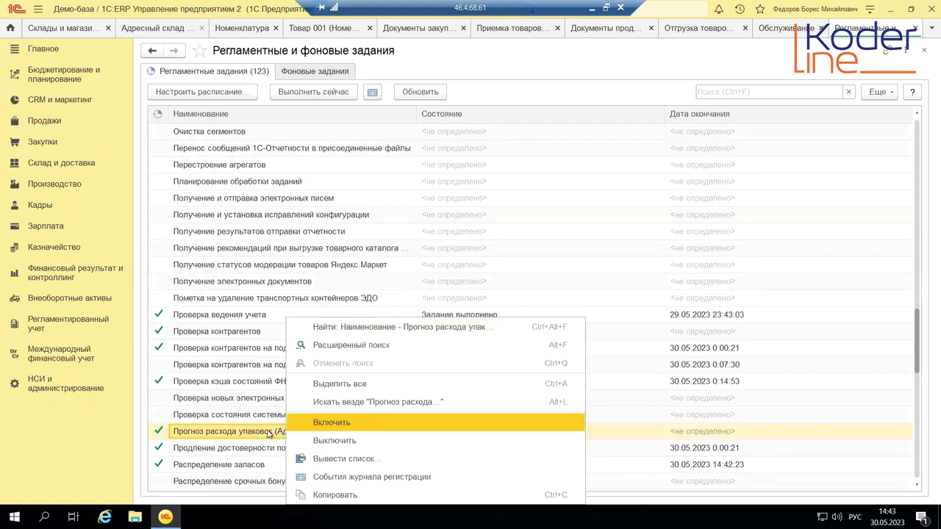
pyautogui.click(267, 433)
pyautogui.click(328, 95)
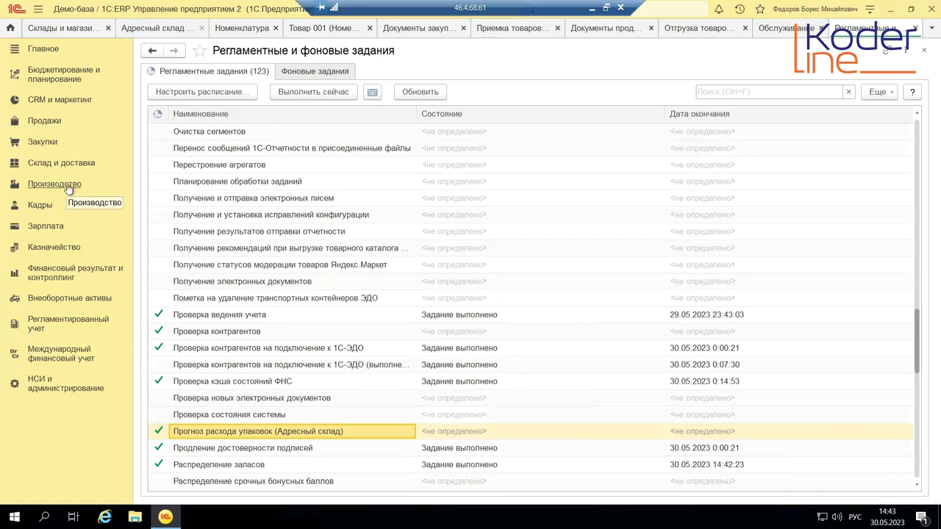
# Open sales document ОР00-000002 of 22.05.2023 from Документы продажи (все), view its goods, and close it
pyautogui.click(43, 142)
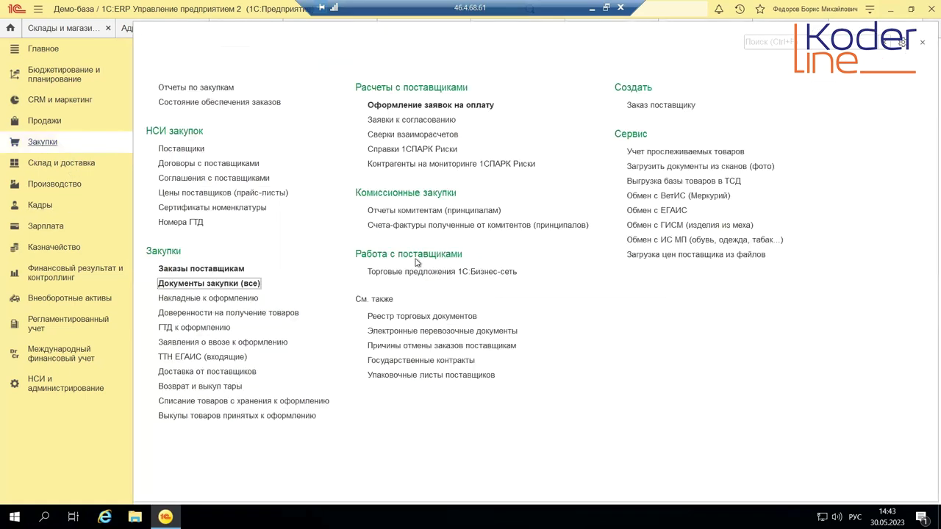
pyautogui.click(229, 284)
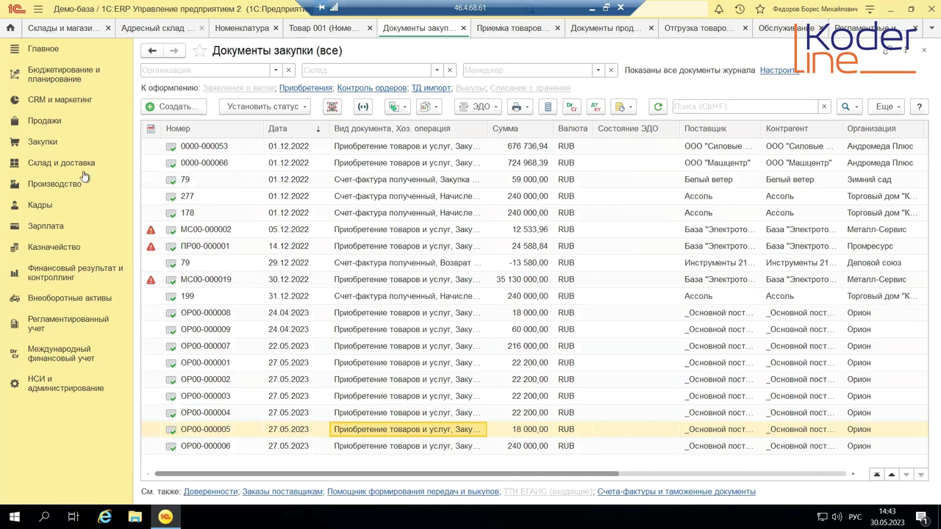
pyautogui.click(55, 121)
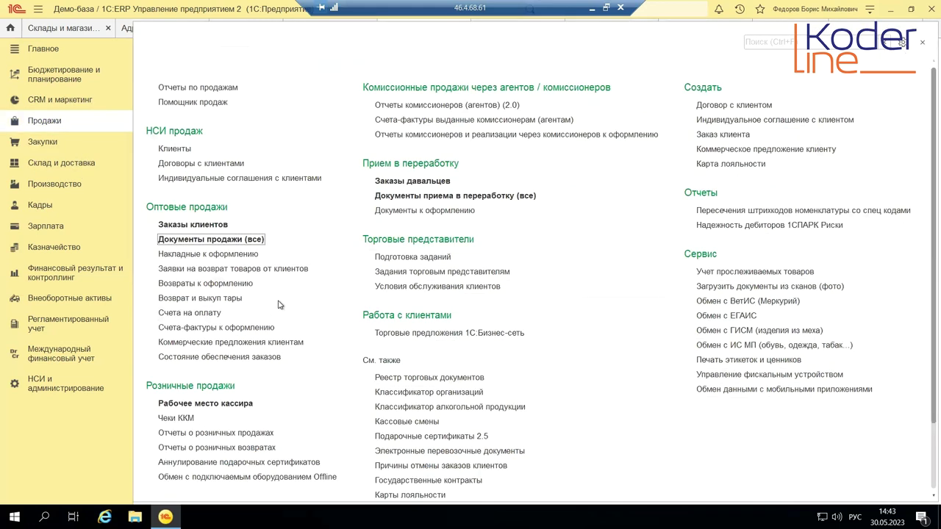
pyautogui.click(224, 237)
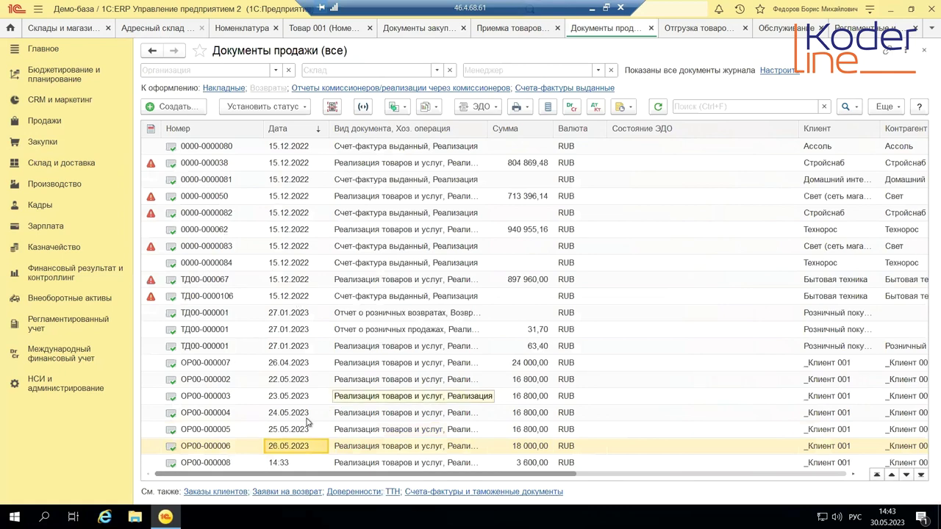
pyautogui.click(288, 379)
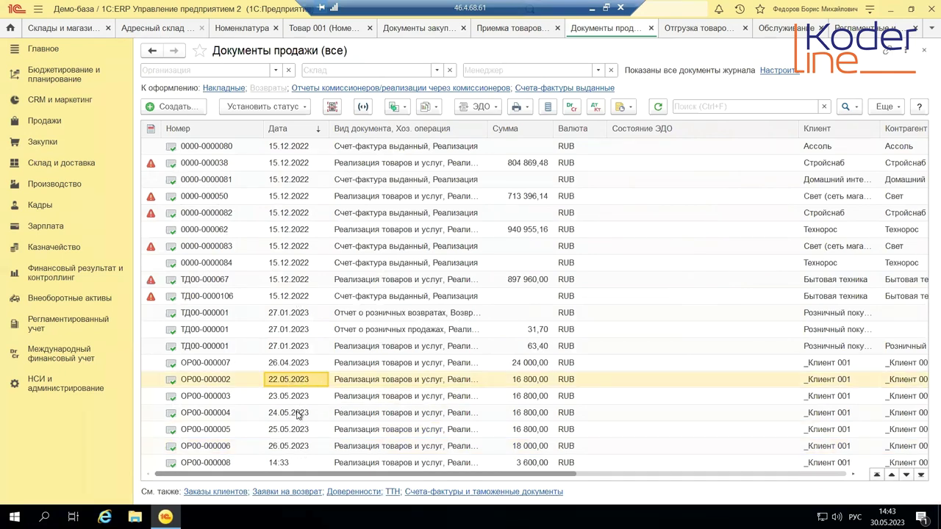
pyautogui.click(387, 379)
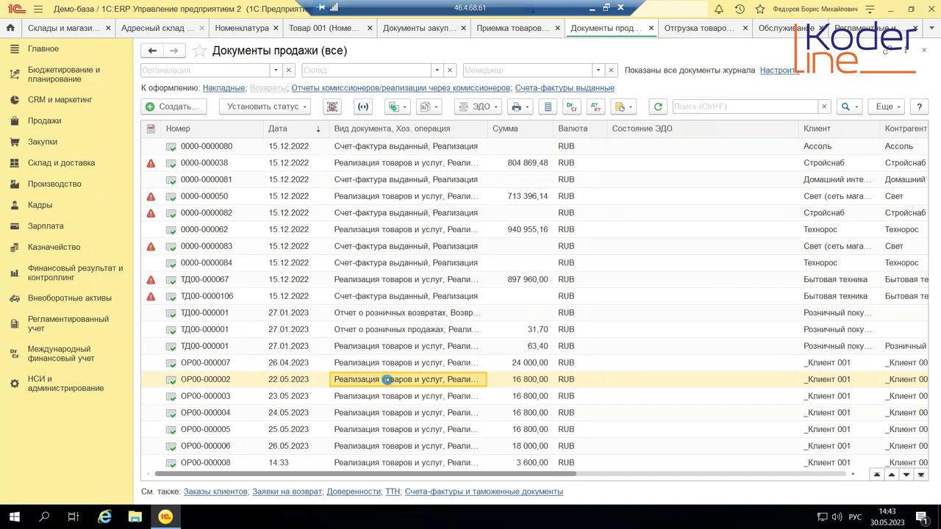
pyautogui.doubleClick(387, 379)
pyautogui.click(225, 145)
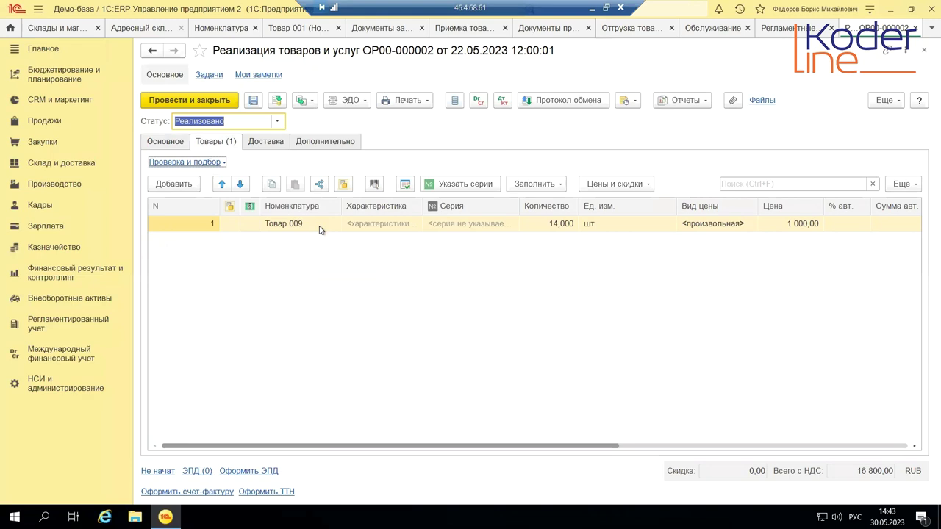
pyautogui.click(923, 50)
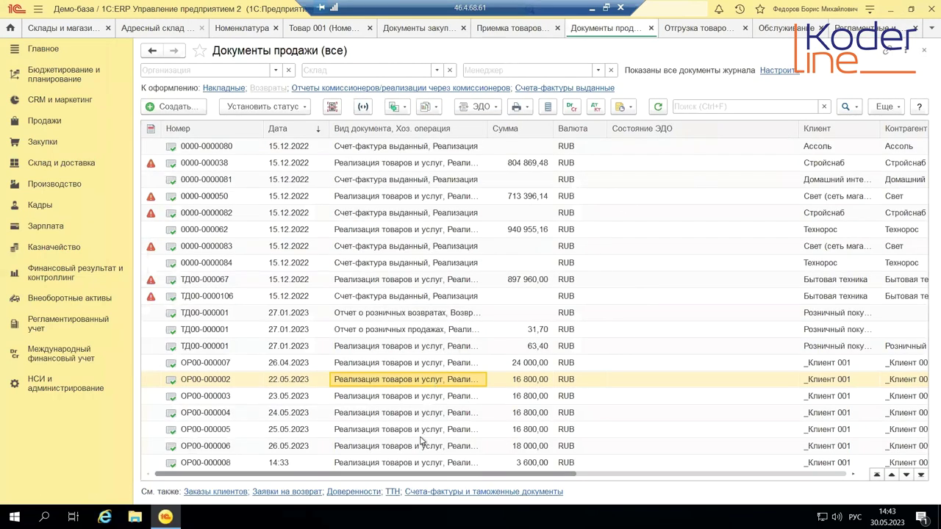
# Reopen sales document ОР00-000002 and open the item card of Товар 009 from its goods line
pyautogui.doubleClick(419, 381)
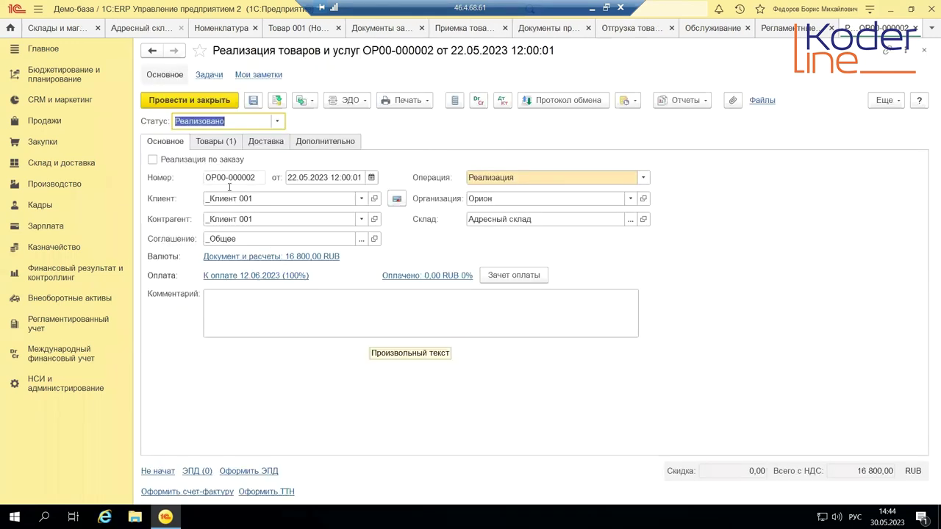
pyautogui.click(215, 141)
pyautogui.doubleClick(310, 229)
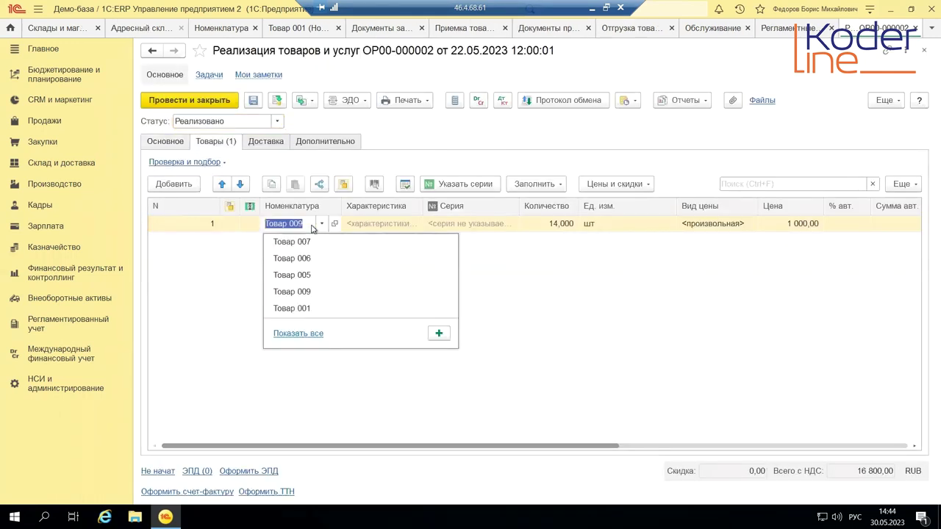
pyautogui.press('Escape')
pyautogui.click(291, 229)
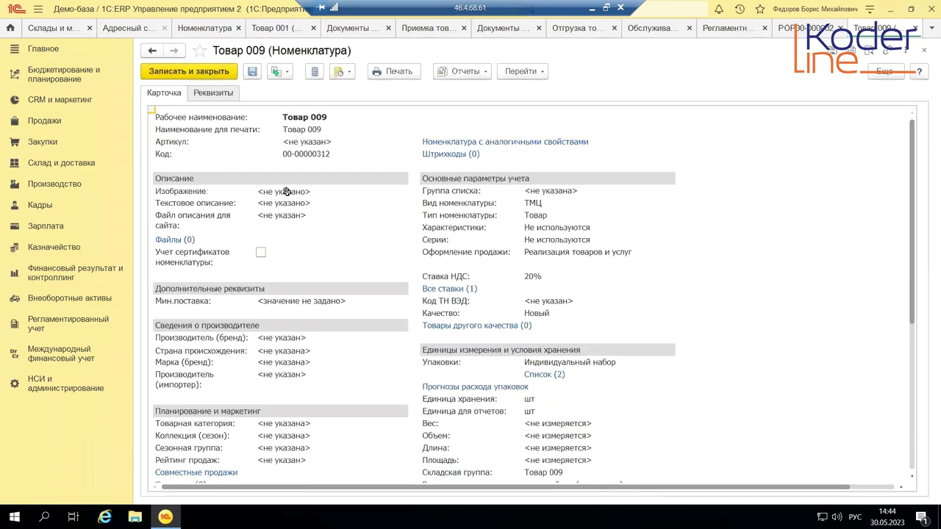
# Open Прогнозы расхода упаковок for Товар 009 and check its normative stock quantity and daily shipment probability
pyautogui.click(523, 73)
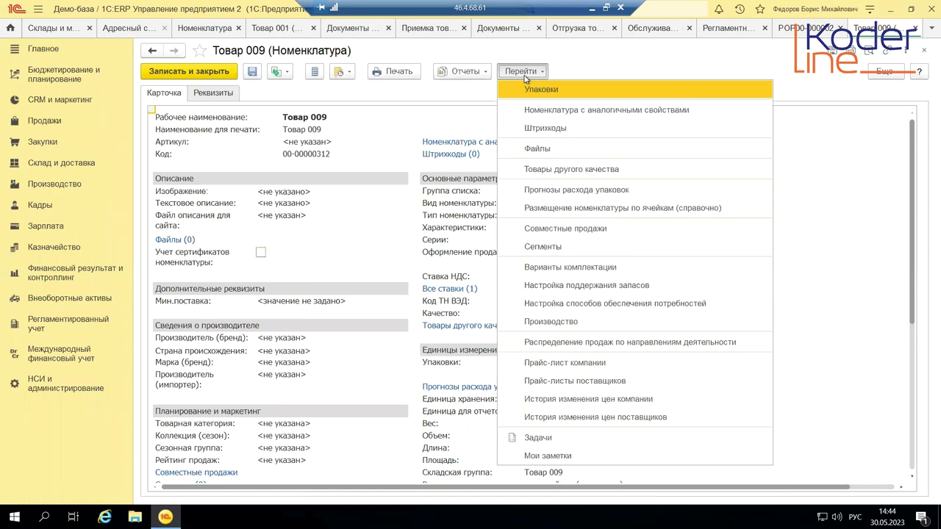
pyautogui.click(482, 74)
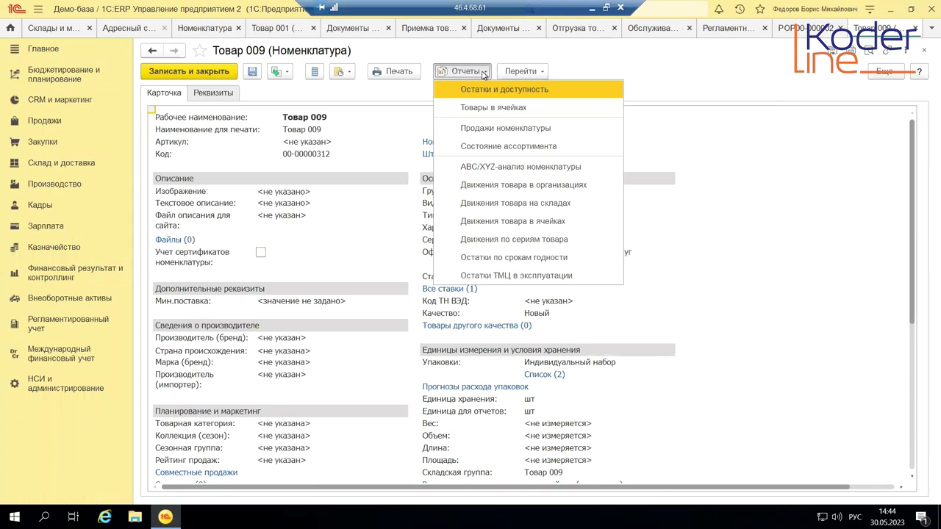
pyautogui.click(533, 76)
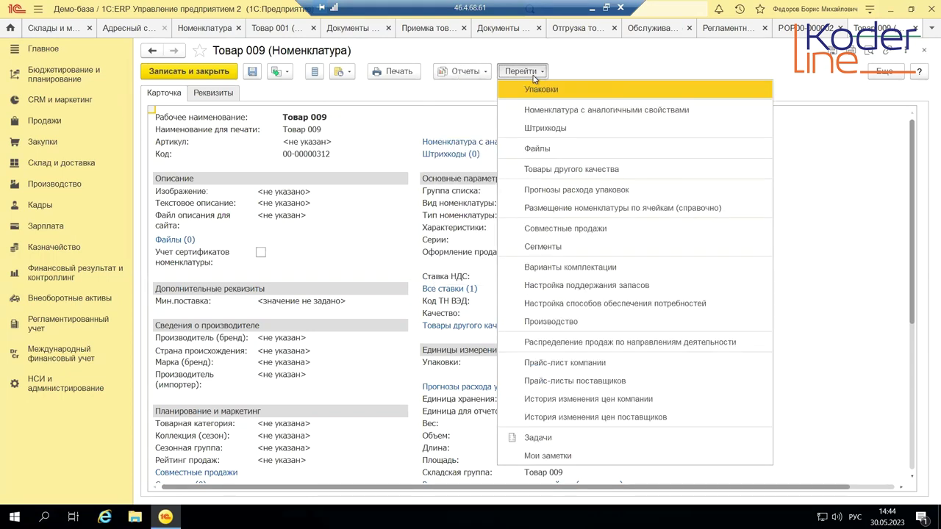
pyautogui.click(581, 190)
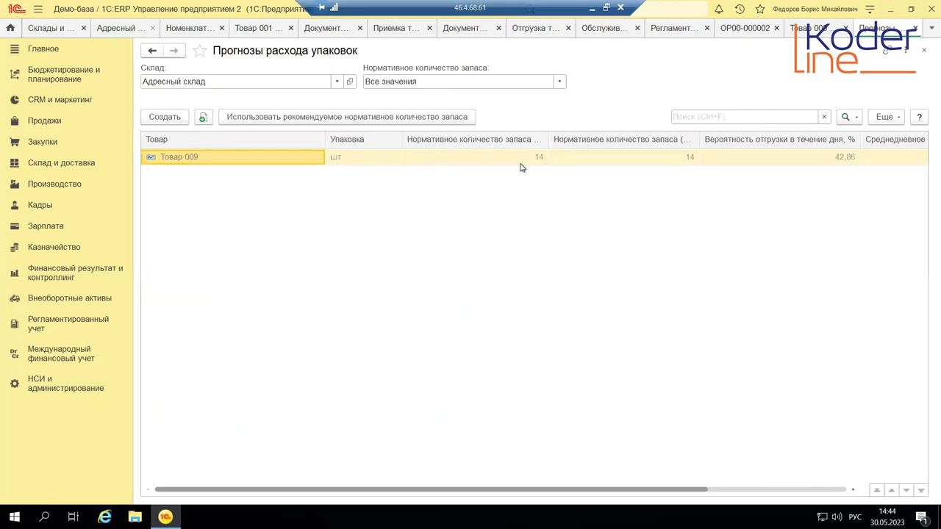
pyautogui.click(519, 164)
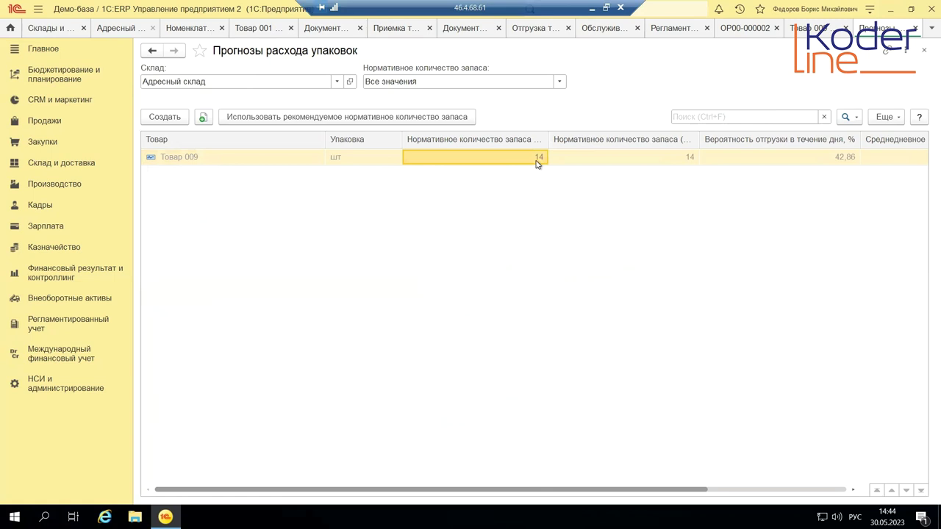
pyautogui.click(793, 159)
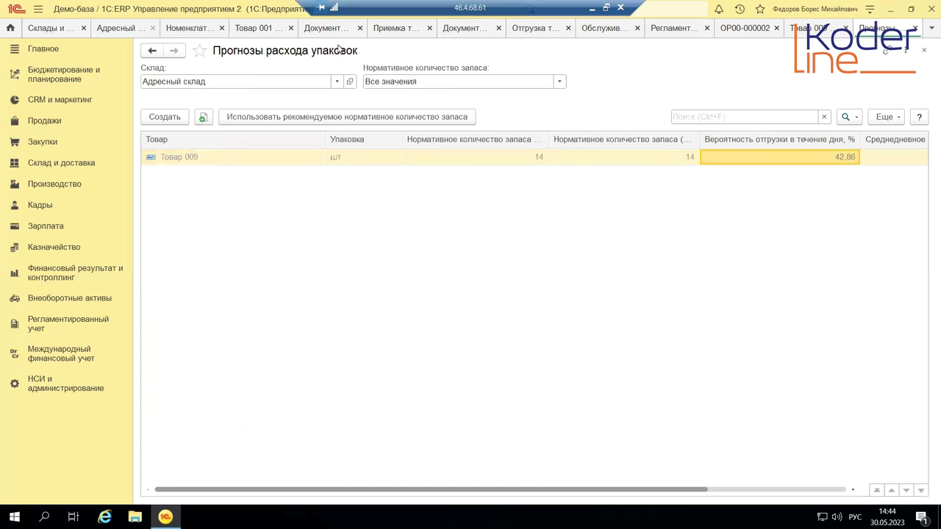
# Return to the Адресный склад forecast settings, set the daily shipment probability threshold to 40 %, and save and close them
pyautogui.click(122, 29)
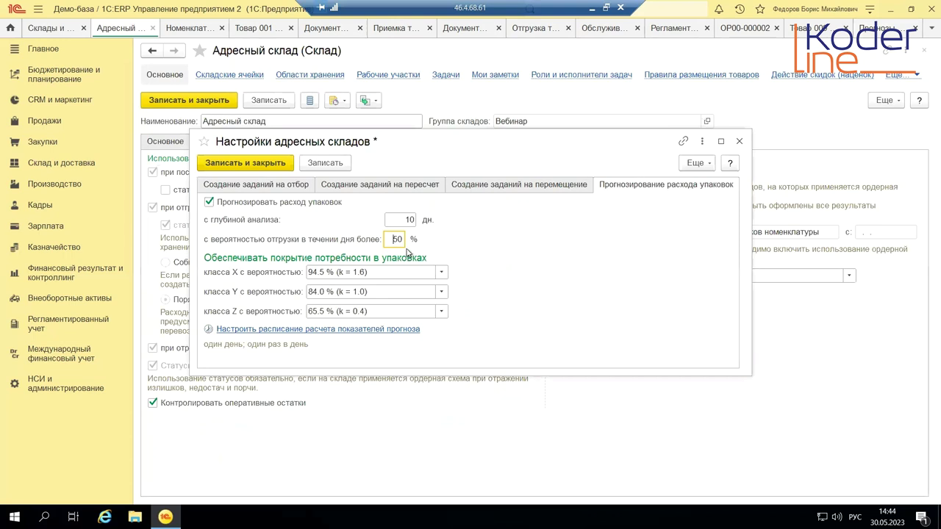
pyautogui.moveTo(394, 239); pyautogui.dragTo(417, 242)
pyautogui.write('40')
pyautogui.click(230, 161)
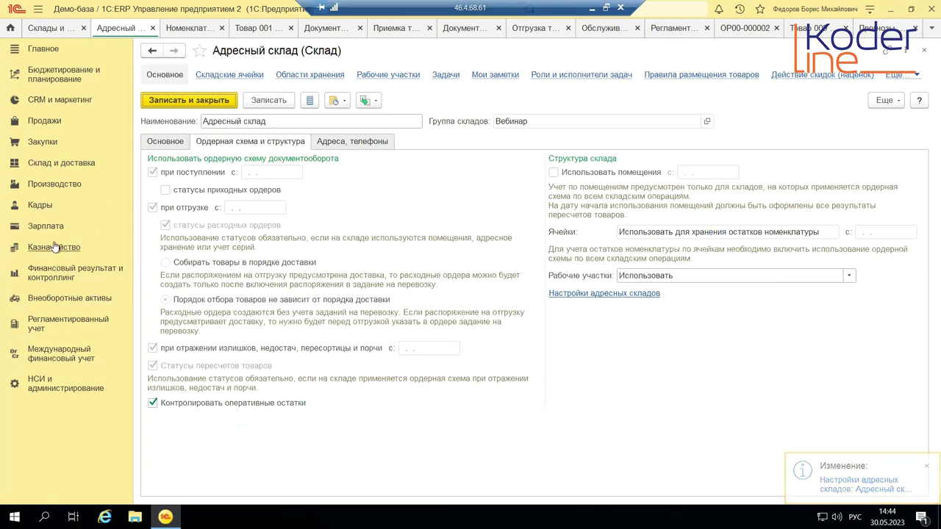
# Create movement tasks automatically by the Подпитка зон быстрого отбора rule without splitting by work areas, then view the task's placement goods and close it
pyautogui.click(62, 165)
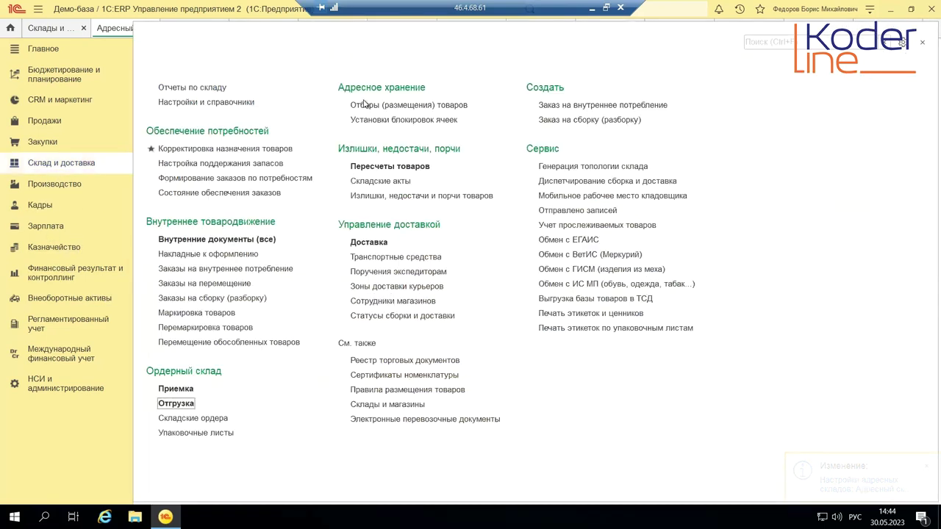
pyautogui.click(404, 107)
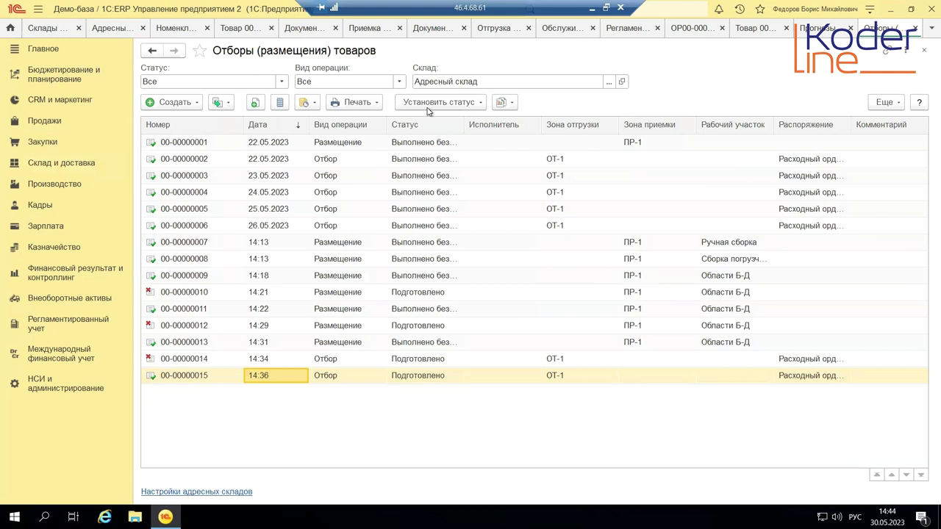
pyautogui.click(197, 103)
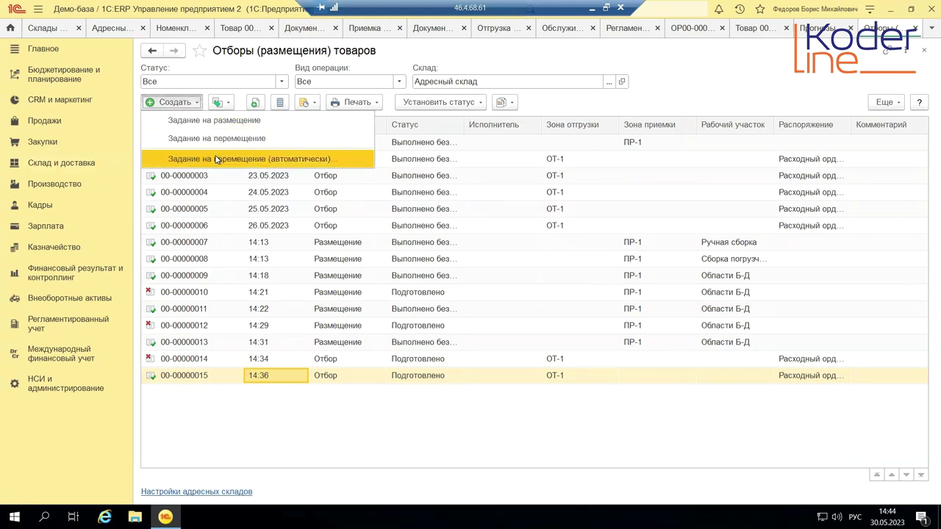
pyautogui.click(258, 161)
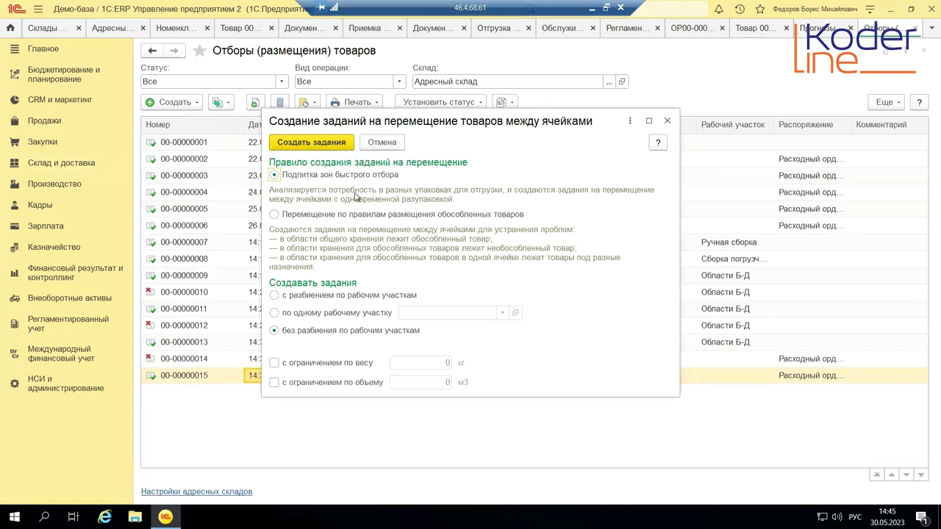
pyautogui.click(328, 142)
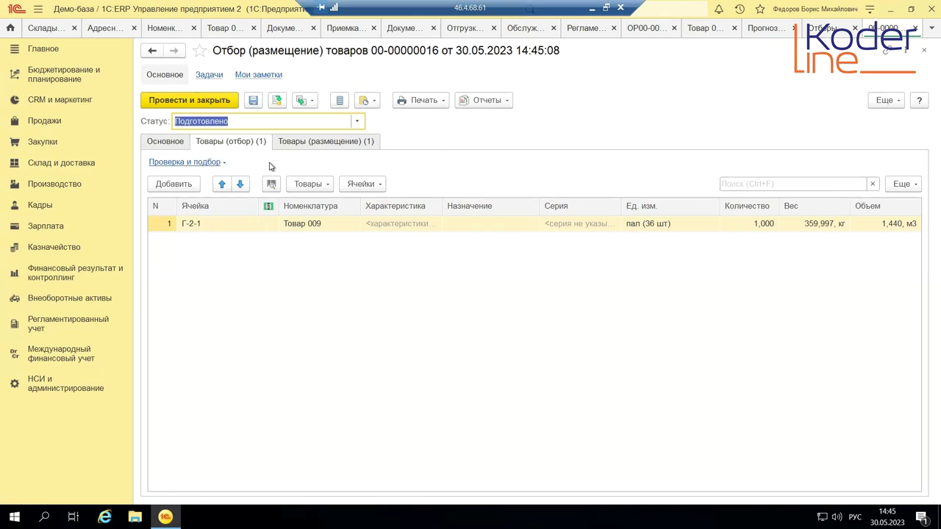
pyautogui.click(303, 142)
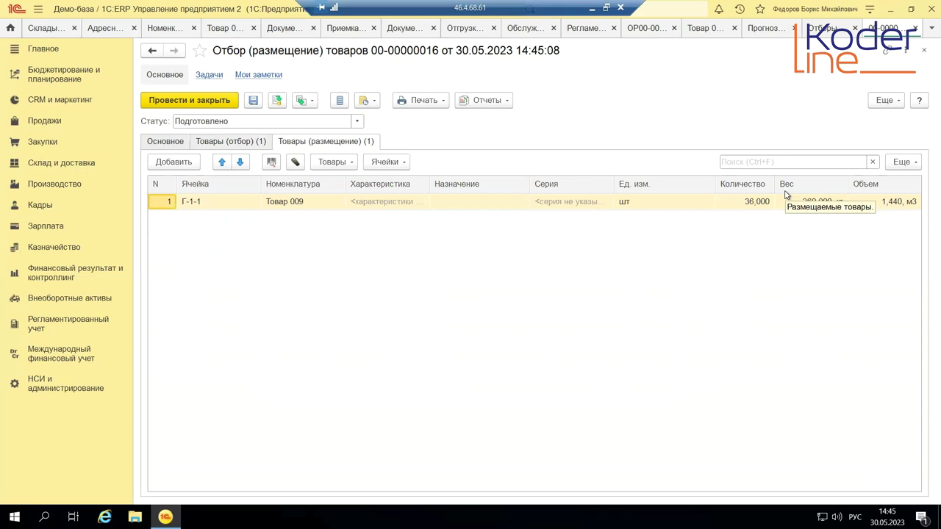
pyautogui.click(923, 50)
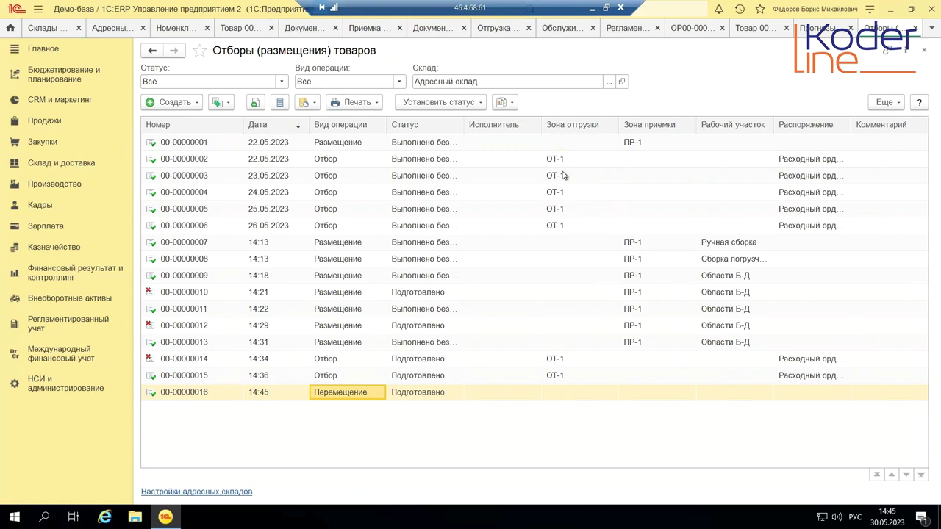
pyautogui.click(593, 8)
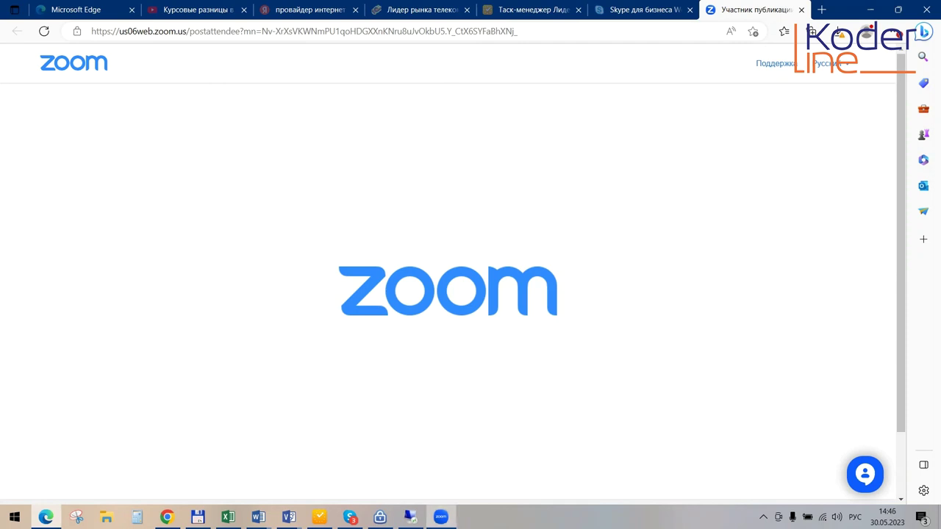
pyautogui.moveTo(409, 516)
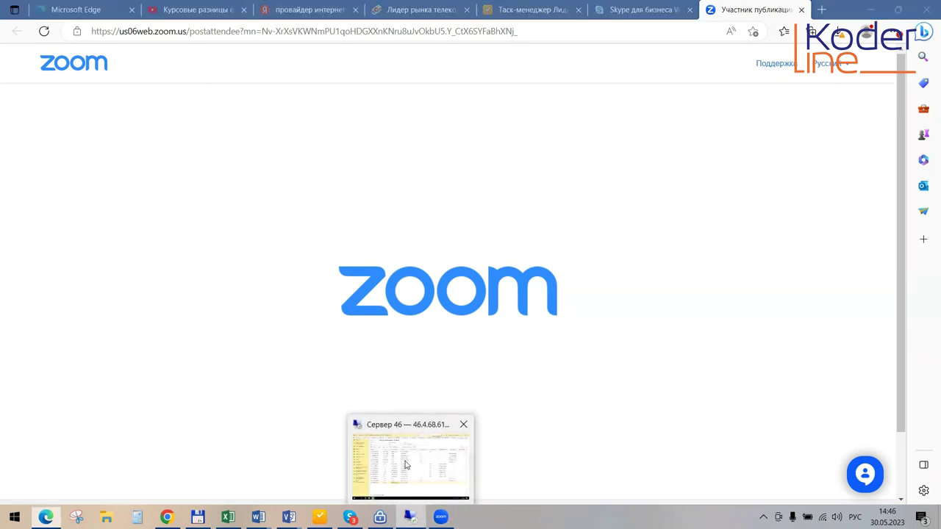
pyautogui.click(405, 465)
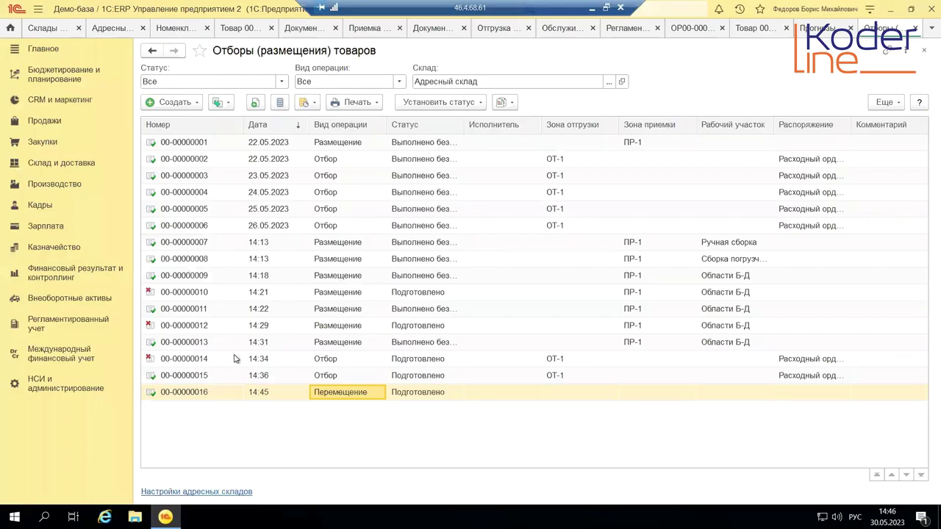
# Close all tabs except the Адресный склад warehouse card and open its Области хранения list
pyautogui.rightClick(113, 32)
pyautogui.click(177, 170)
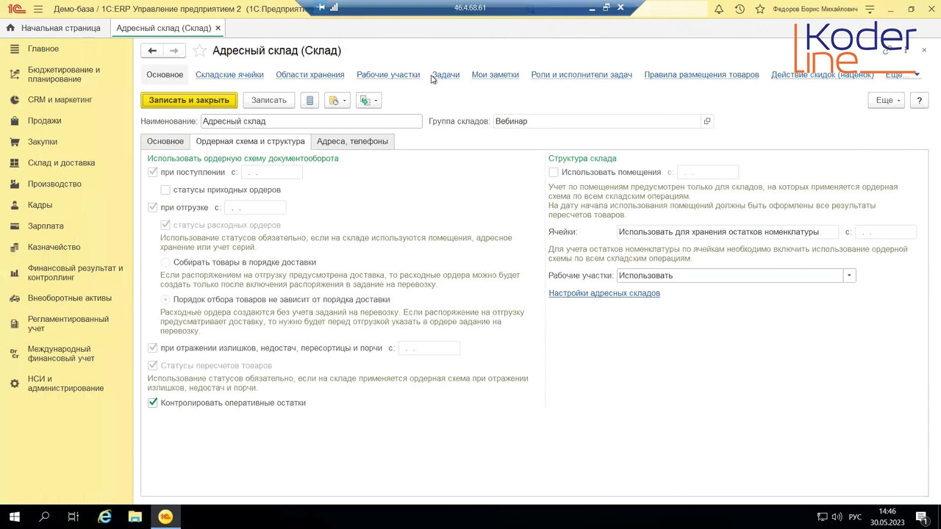
pyautogui.click(294, 77)
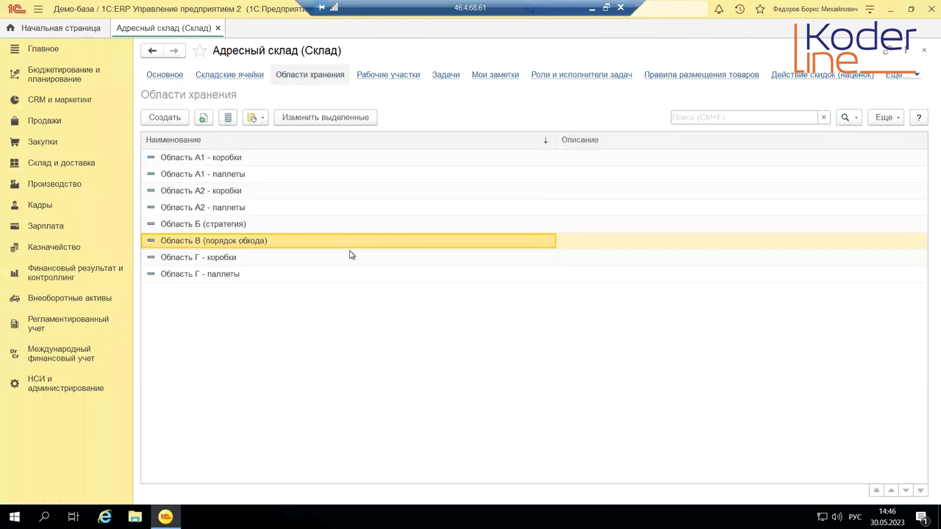
pyautogui.click(220, 275)
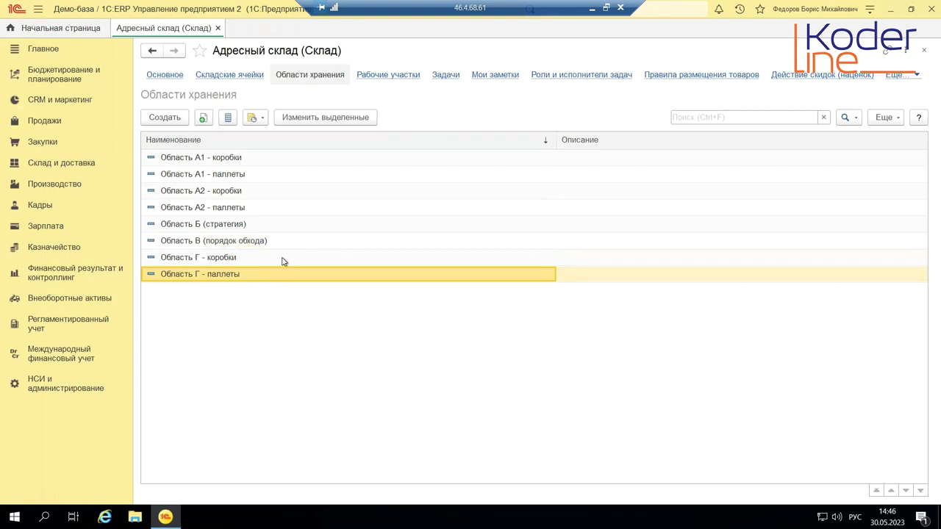
# Open the Складские ячейки list of Адресный склад, collapse group В and look inside cell group Д
pyautogui.click(246, 78)
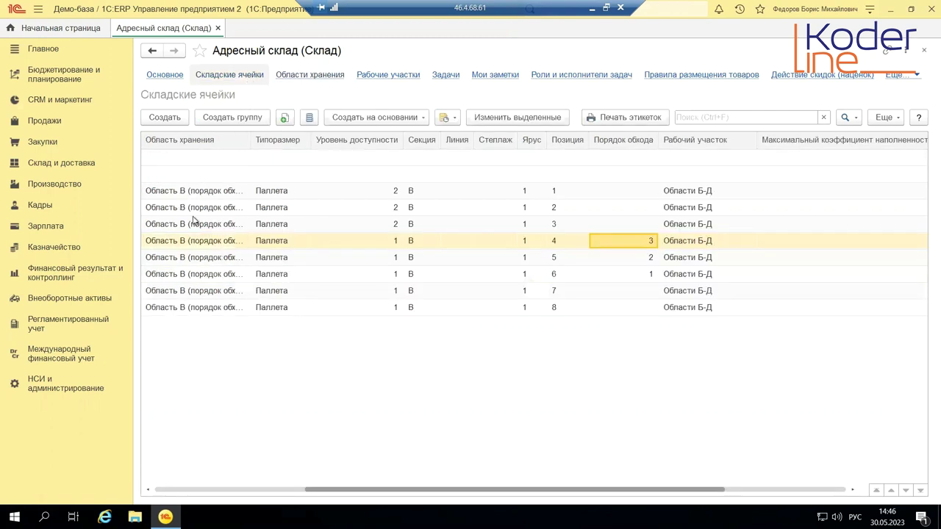
pyautogui.moveTo(312, 491); pyautogui.dragTo(103, 491)
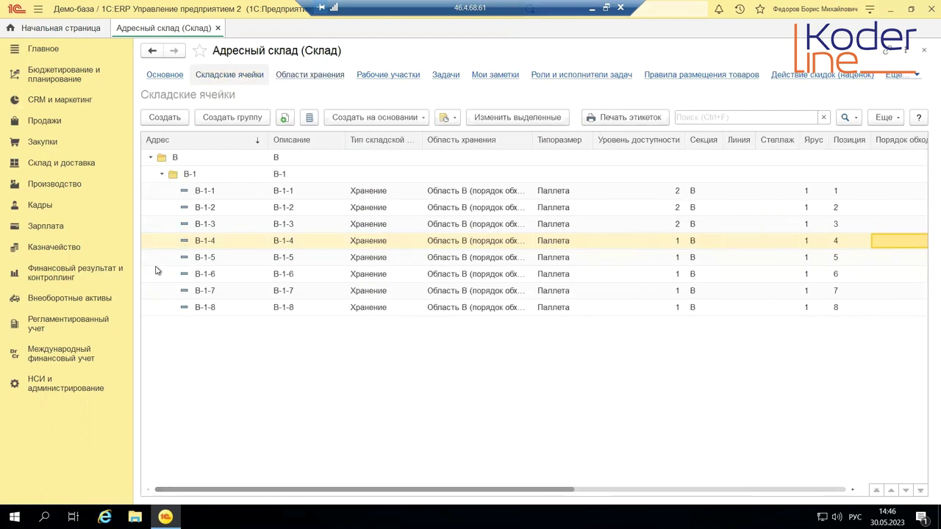
pyautogui.click(150, 158)
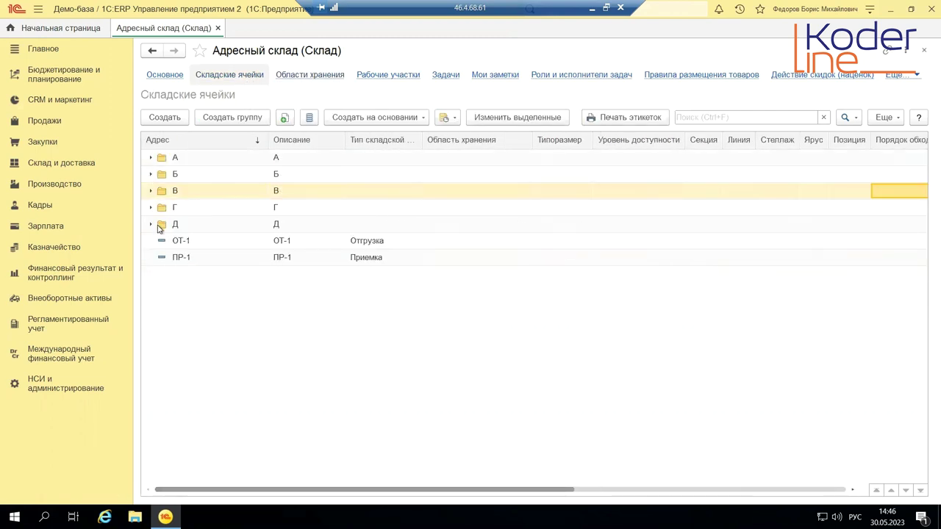
pyautogui.doubleClick(158, 225)
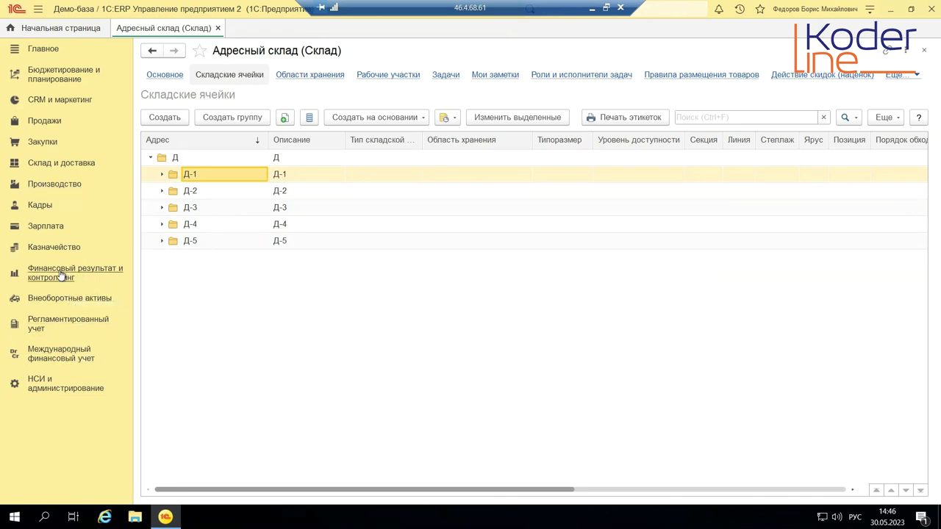
# Open Генерация топологии склада and choose Адресный склад as the warehouse
pyautogui.click(63, 164)
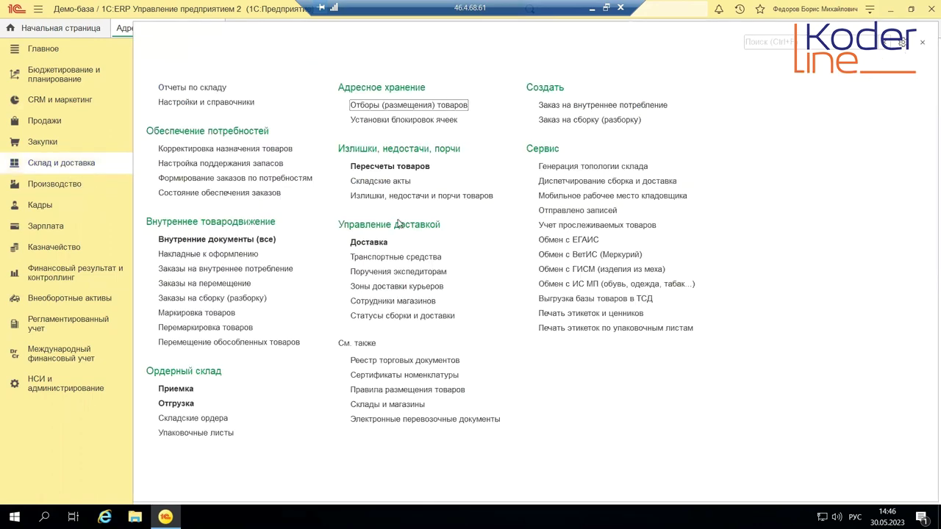
pyautogui.click(636, 166)
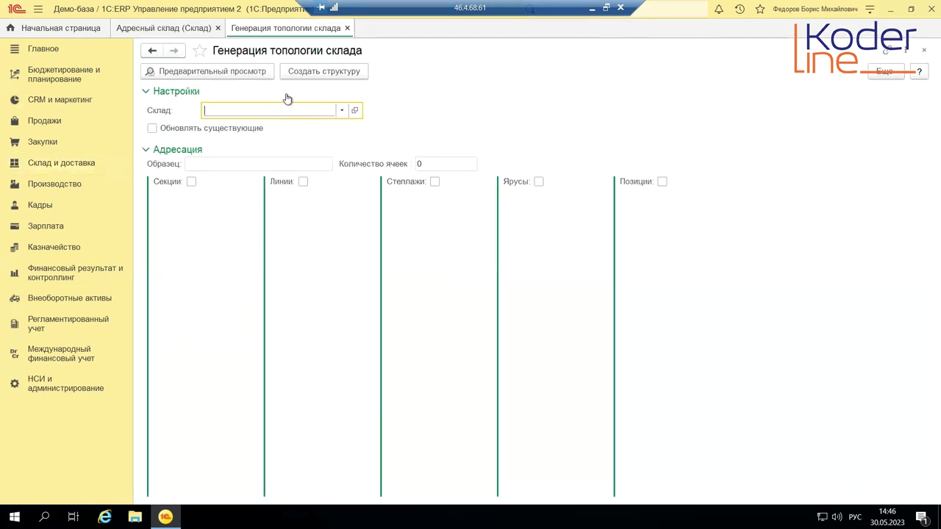
pyautogui.write('а')
pyautogui.click(264, 128)
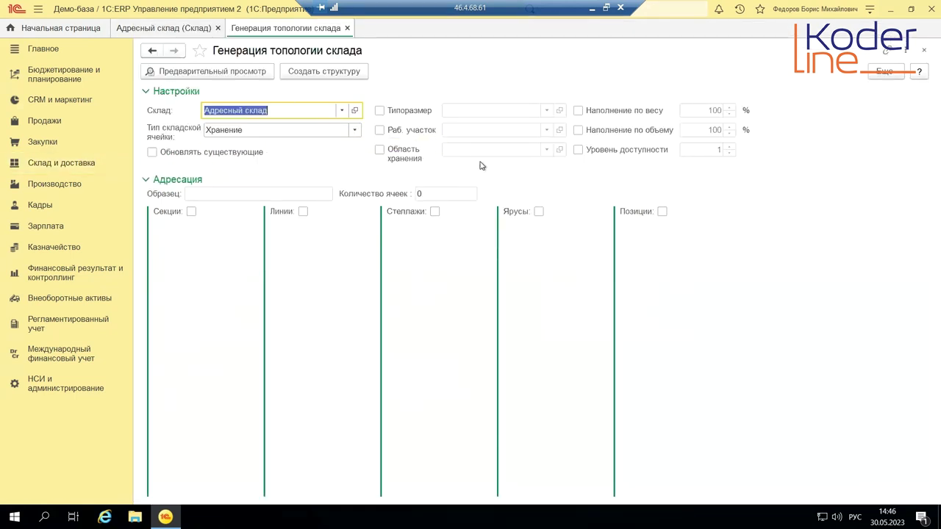
# Enable the storage area setting, create a new storage area named Область Д and select it for the generated cells
pyautogui.click(380, 150)
pyautogui.click(545, 149)
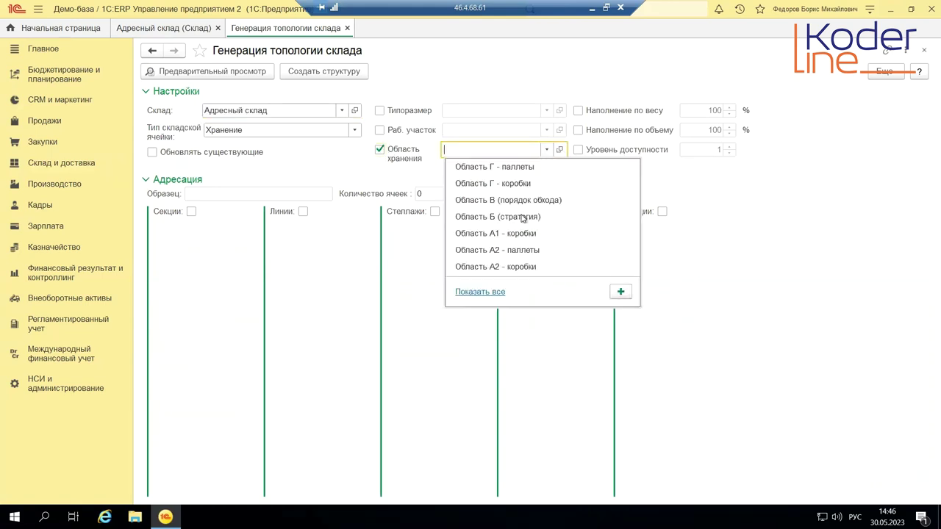
pyautogui.click(481, 291)
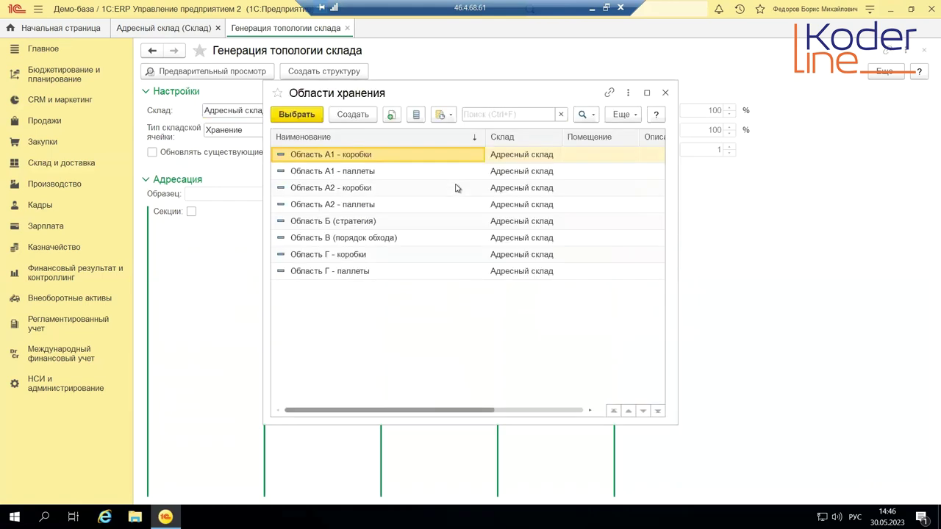
pyautogui.click(352, 114)
pyautogui.write('Обюл')
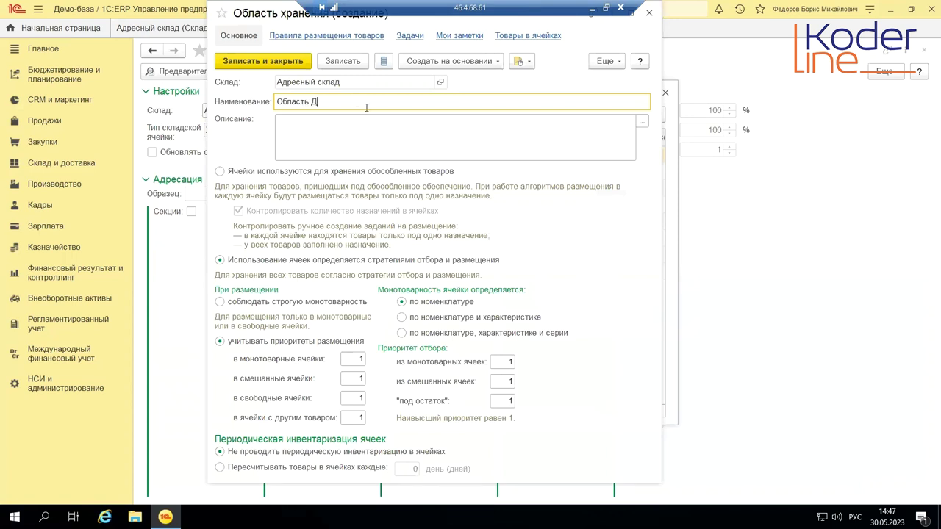
pyautogui.click(297, 65)
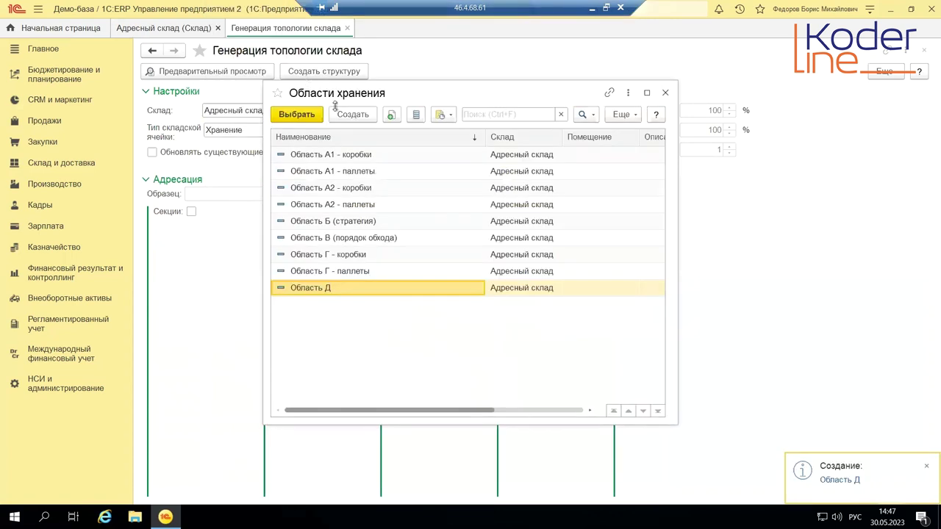
pyautogui.doubleClick(402, 289)
# Include sections in the cell addresses with the Алфавитно-цифровой (рус.) number type and the letter range Д to Д
pyautogui.click(191, 211)
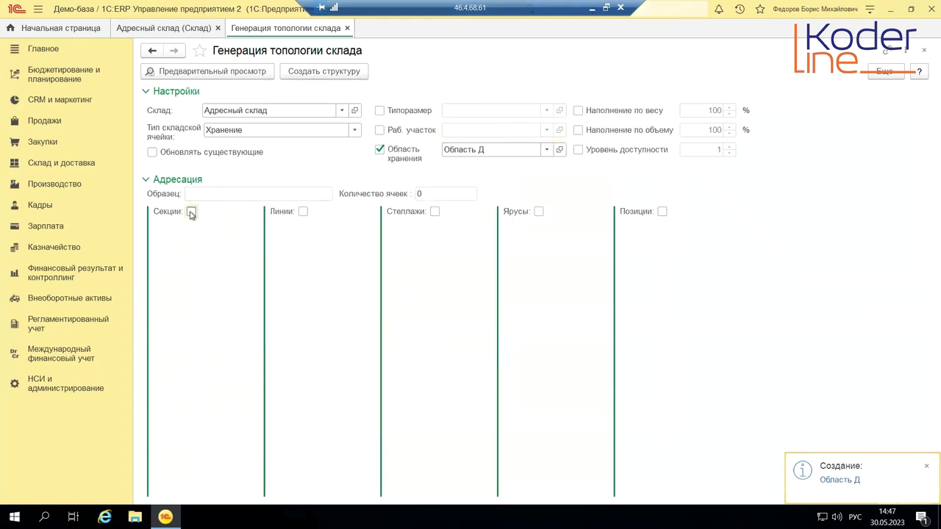
pyautogui.click(209, 271)
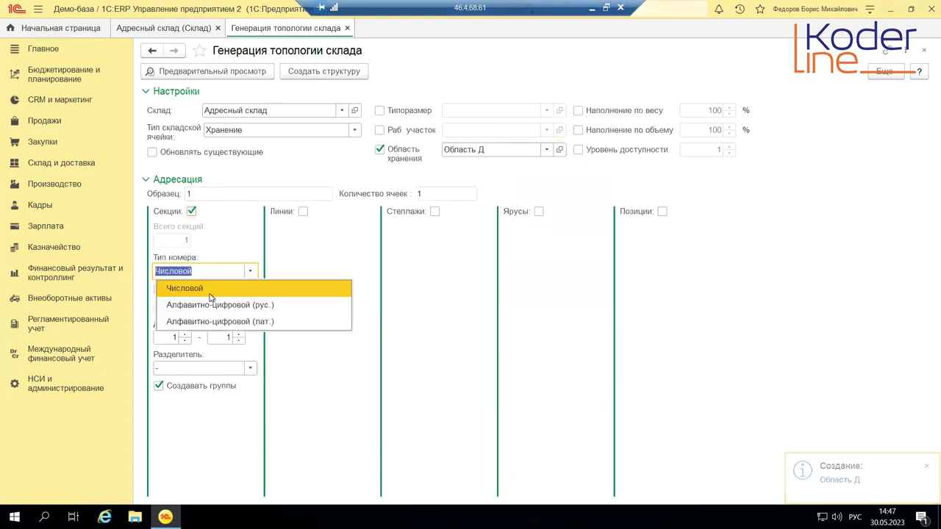
pyautogui.press('Escape')
pyautogui.press('Down')
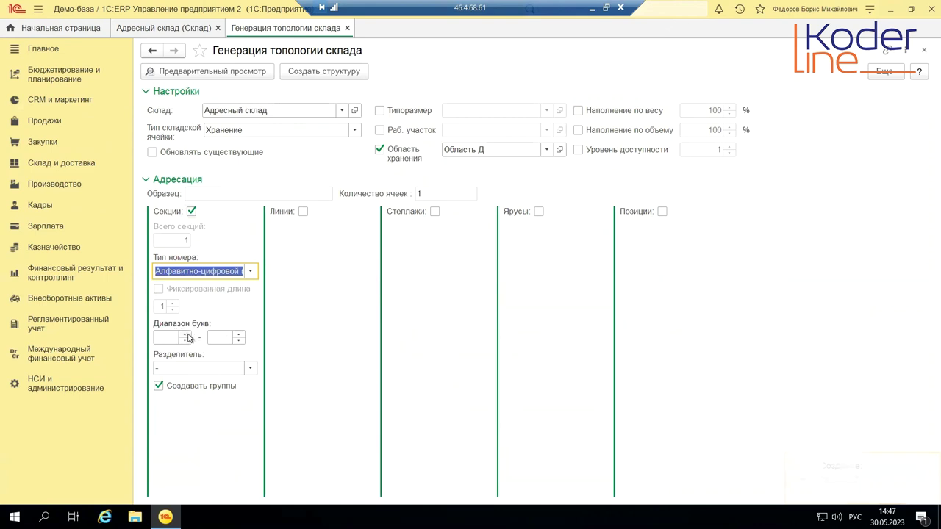
pyautogui.click(188, 338)
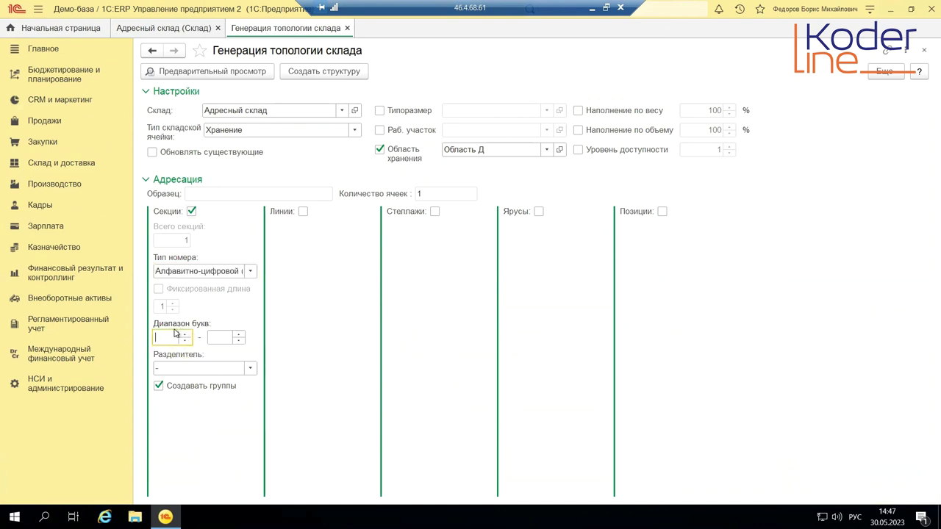
pyautogui.write('Д')
pyautogui.press('Tab')
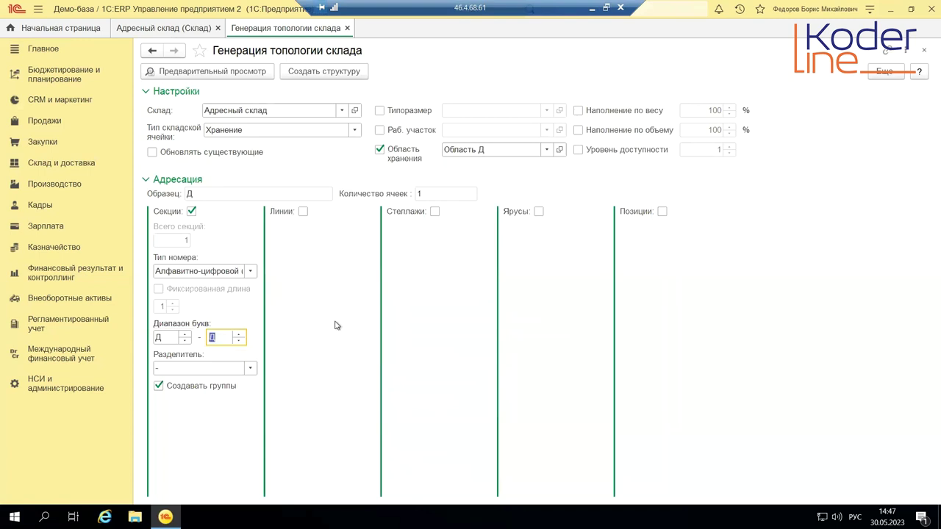
# Include tiers numbered 1 to 5 and positions numbered 1 to 8 in the cell addresses
pyautogui.click(539, 211)
pyautogui.click(589, 335)
pyautogui.click(589, 335)
pyautogui.click(589, 334)
pyautogui.click(590, 334)
pyautogui.click(663, 211)
pyautogui.click(692, 334)
pyautogui.click(692, 334)
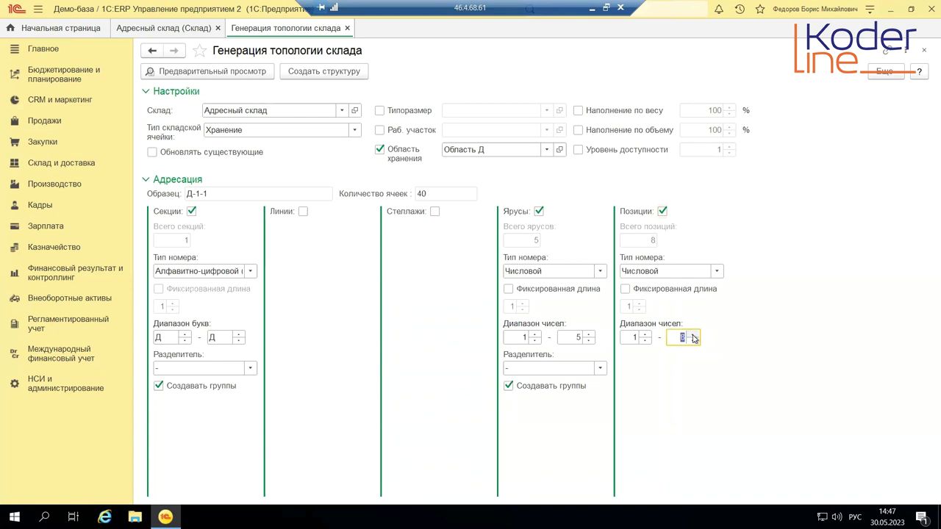
# Turn on updating of existing cells and set their size type to Паллета
pyautogui.click(168, 152)
pyautogui.click(379, 110)
pyautogui.click(491, 111)
pyautogui.write('п')
pyautogui.click(494, 126)
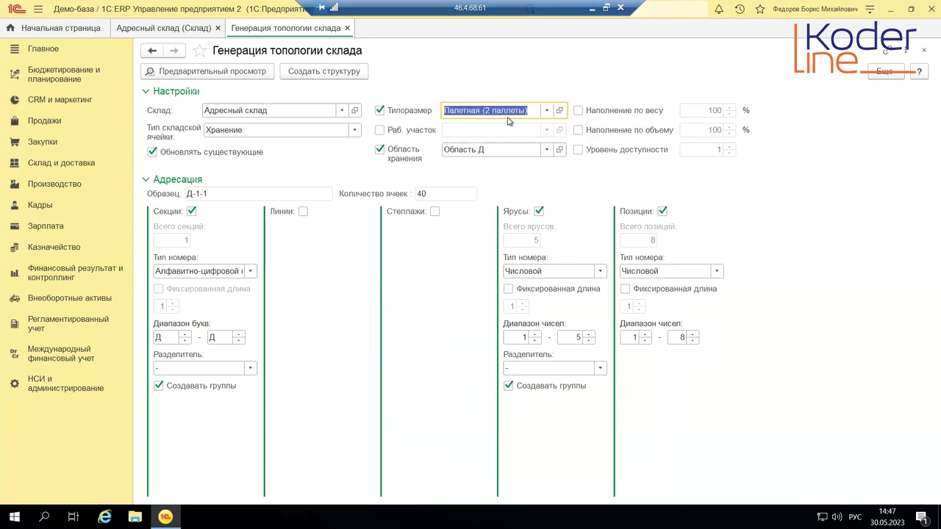
pyautogui.click(546, 110)
pyautogui.click(481, 145)
# Assign the work area Области Б-Д and enable 100 % filling by weight and by volume with accessibility level 1
pyautogui.click(398, 131)
pyautogui.click(477, 130)
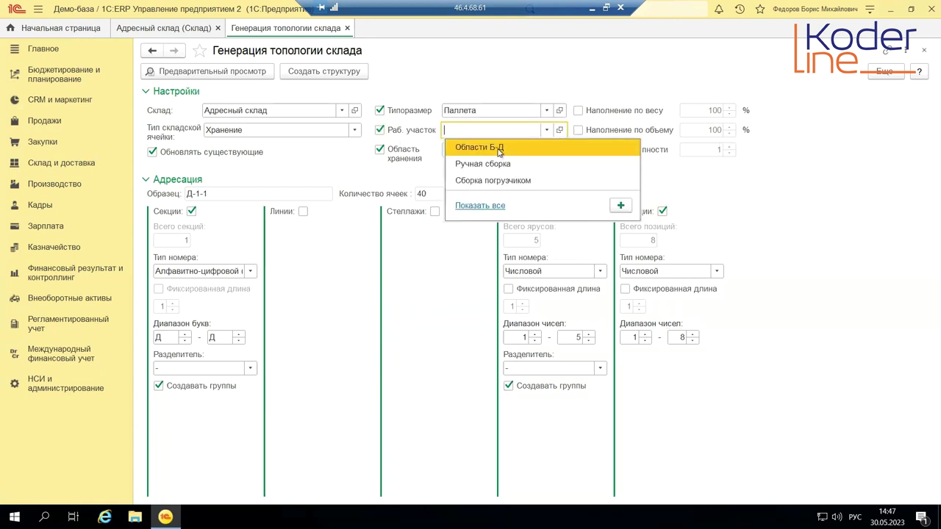
pyautogui.click(499, 148)
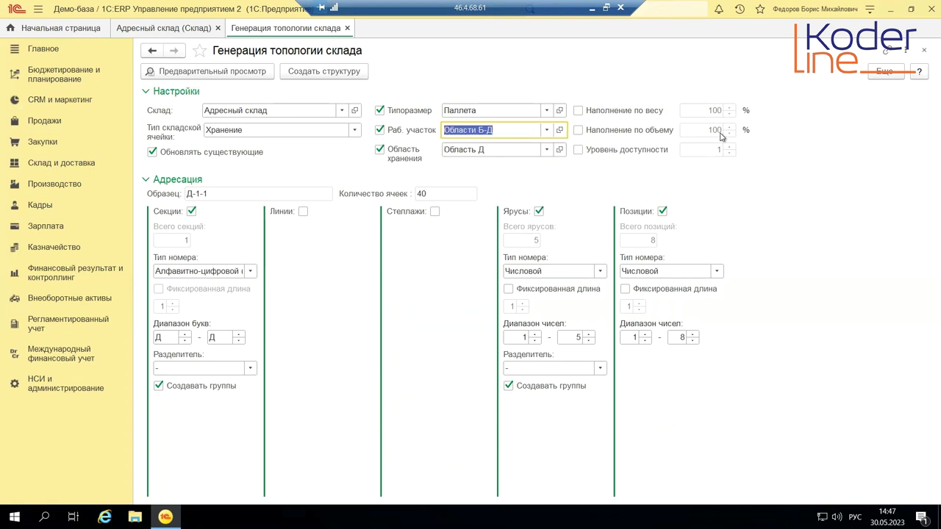
pyautogui.click(578, 111)
pyautogui.click(577, 130)
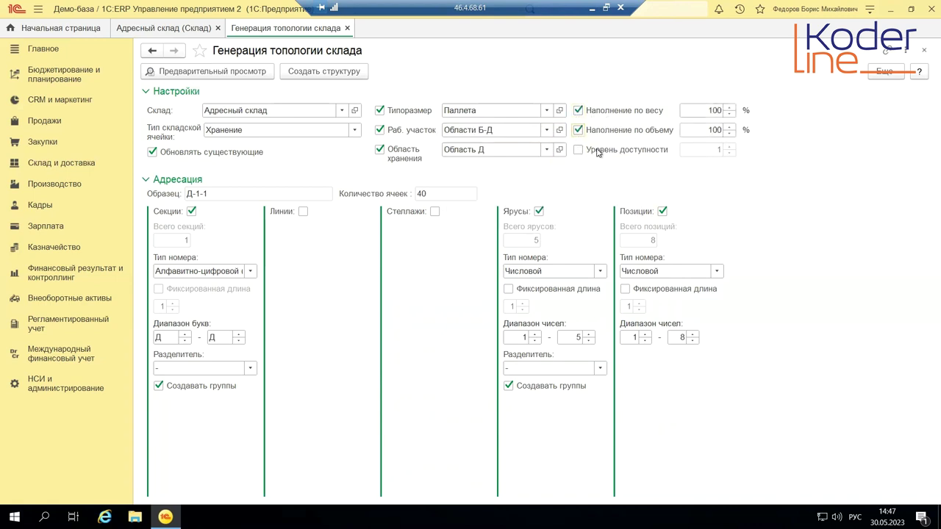
pyautogui.click(578, 150)
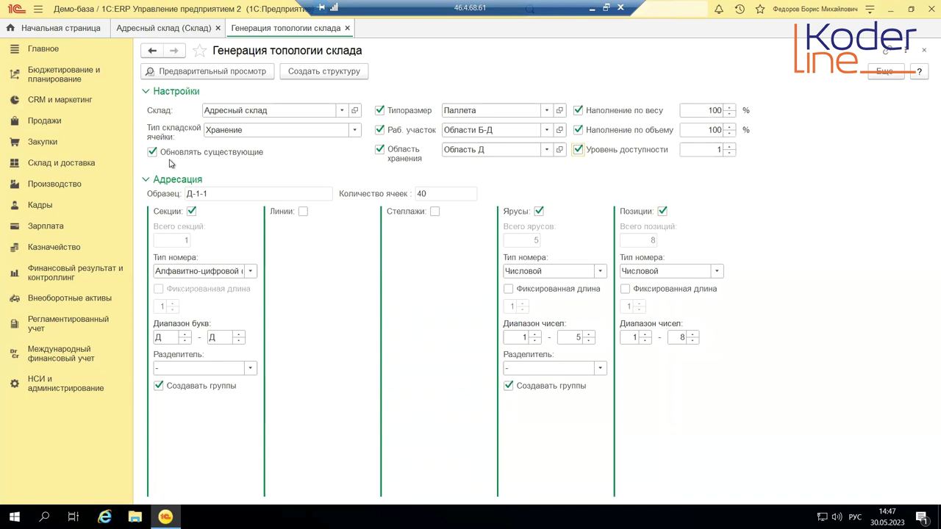
# Create the storage cell structure from the configured topology settings, agreeing to create or update the Складские ячейки catalog items
pyautogui.click(316, 72)
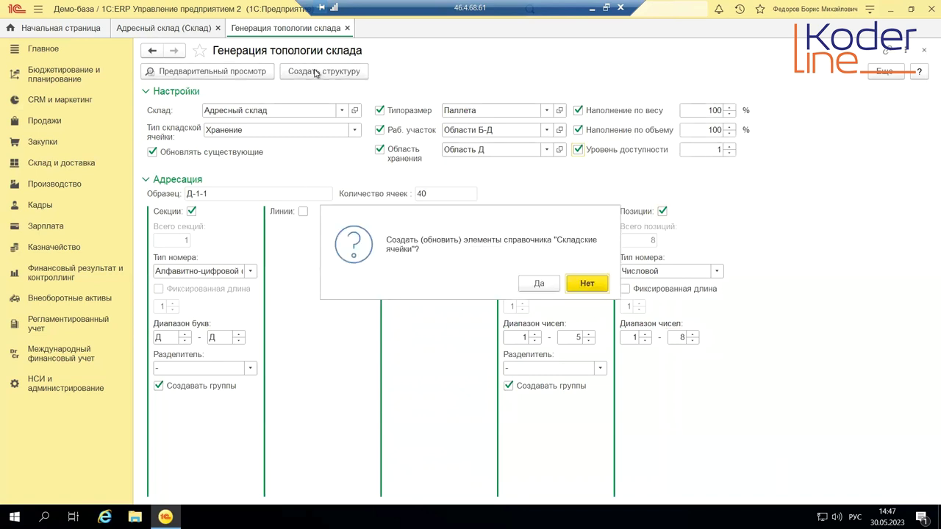
pyautogui.click(535, 284)
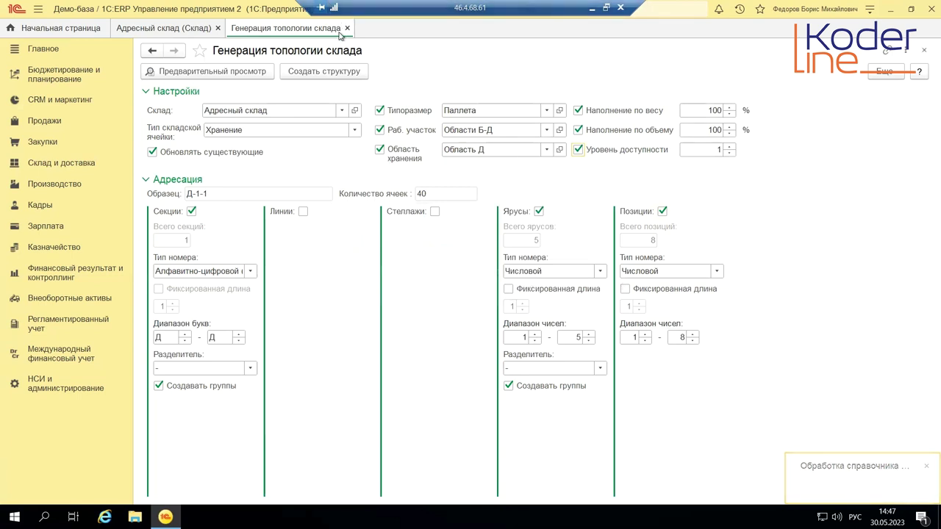
# Copy the item Товар 009 in the Номенклатура catalog and set both the working and print names to Товар 010
pyautogui.click(66, 383)
pyautogui.click(186, 195)
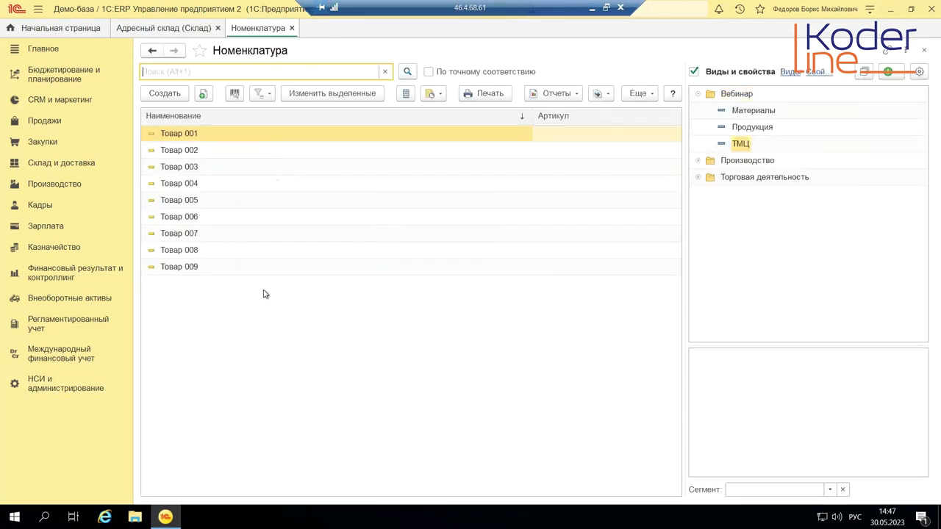
pyautogui.rightClick(170, 266)
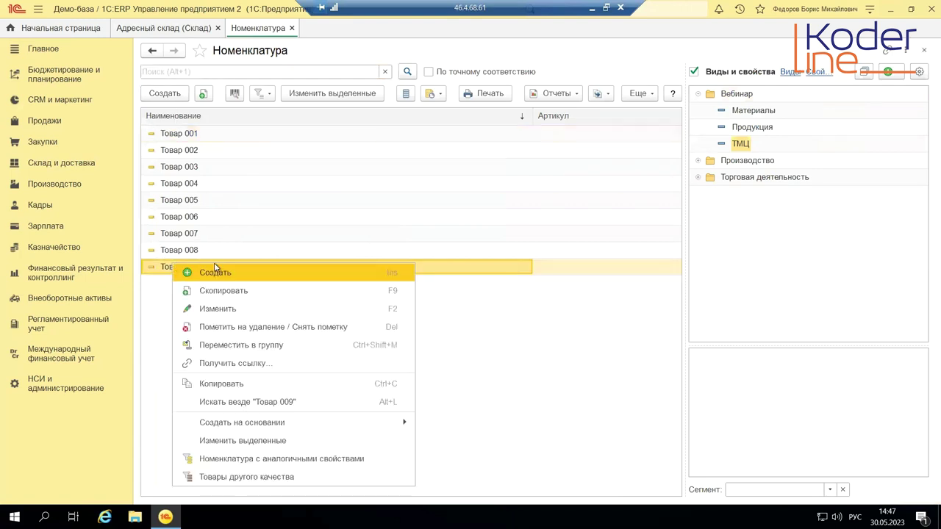
pyautogui.click(221, 285)
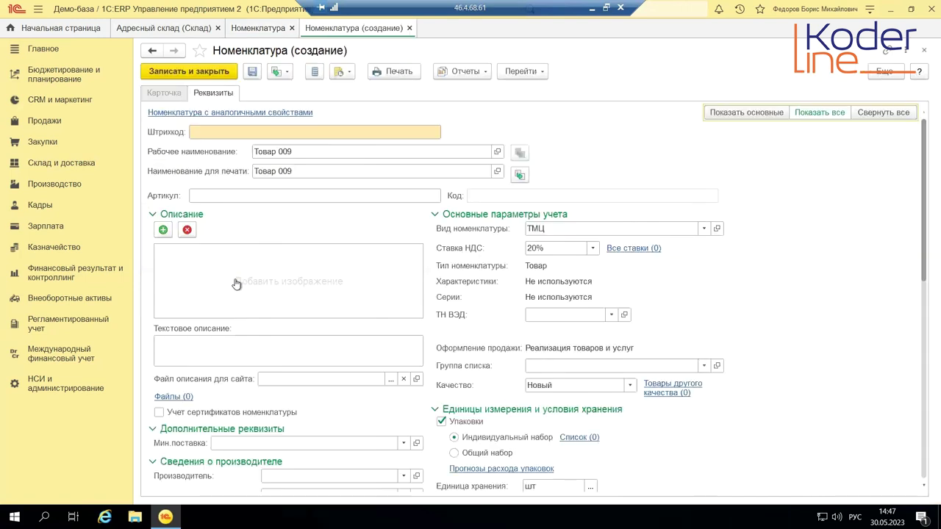
pyautogui.click(304, 151)
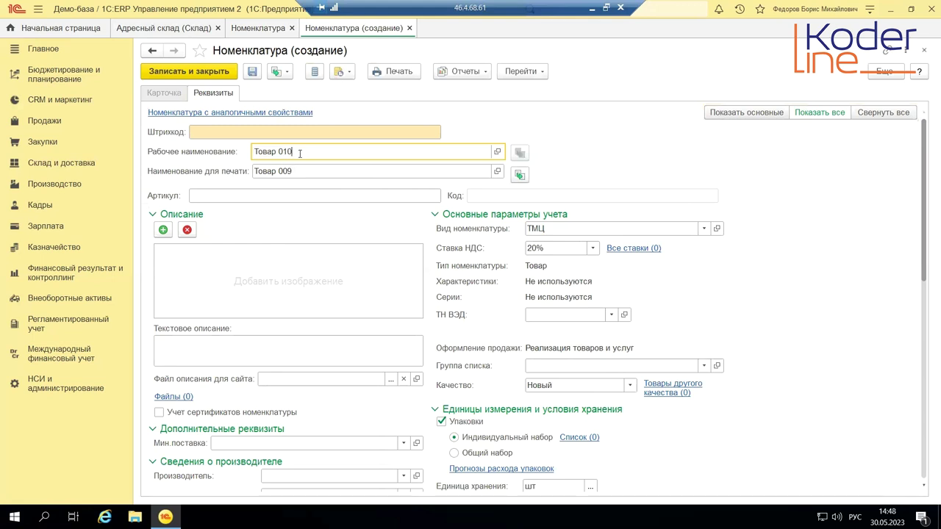
pyautogui.press('Tab')
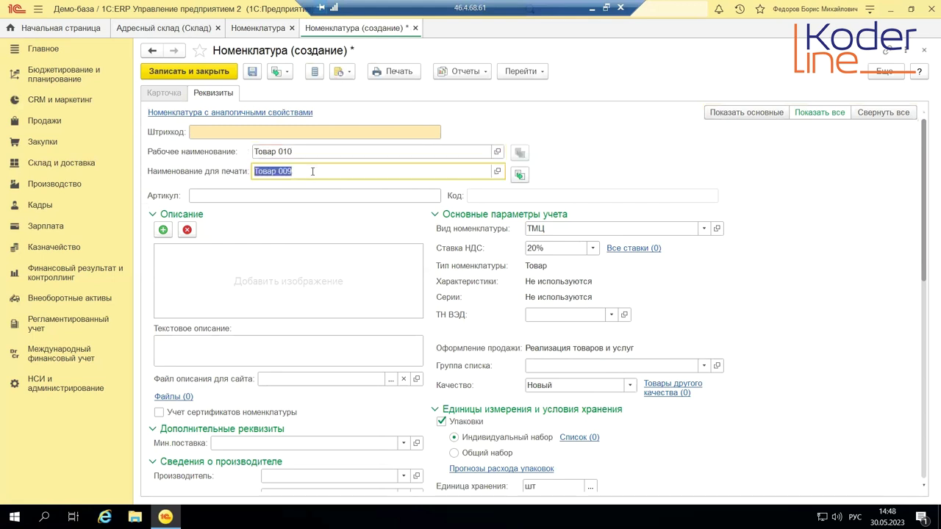
pyautogui.click(521, 175)
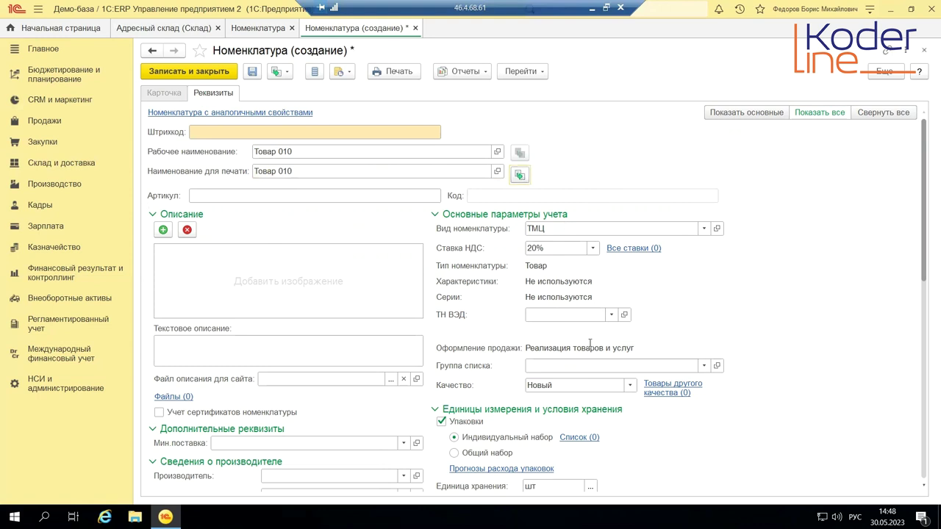
# Set the item's storage unit to кг, save it without copying the individual packages, and close the card
pyautogui.click(564, 486)
pyautogui.write('кг')
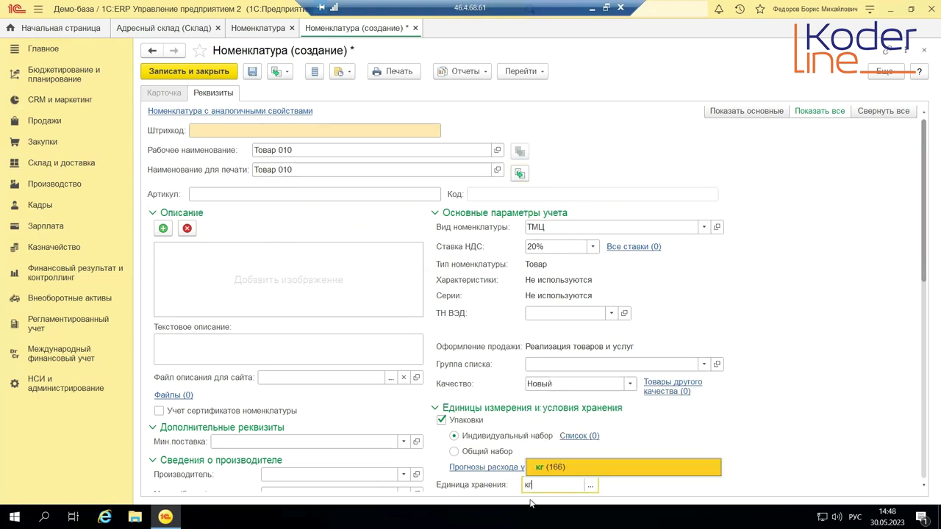
pyautogui.click(544, 470)
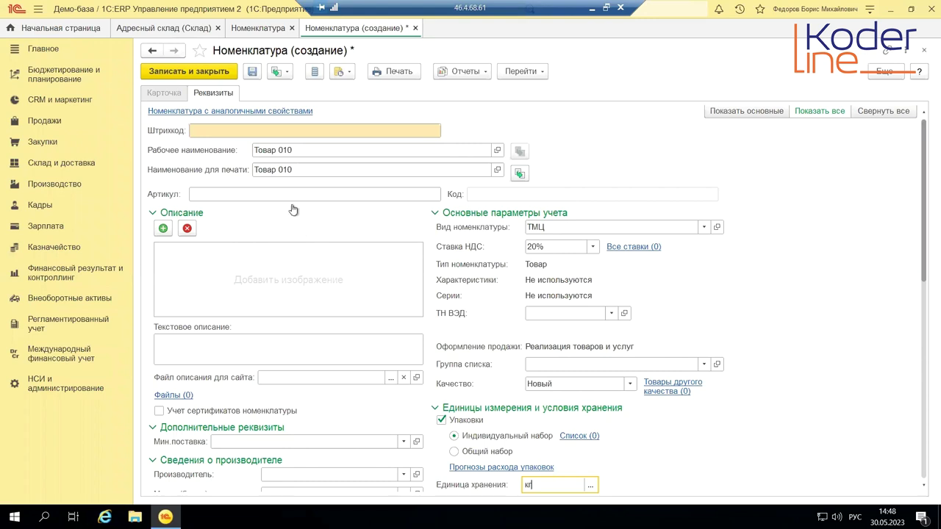
pyautogui.click(216, 76)
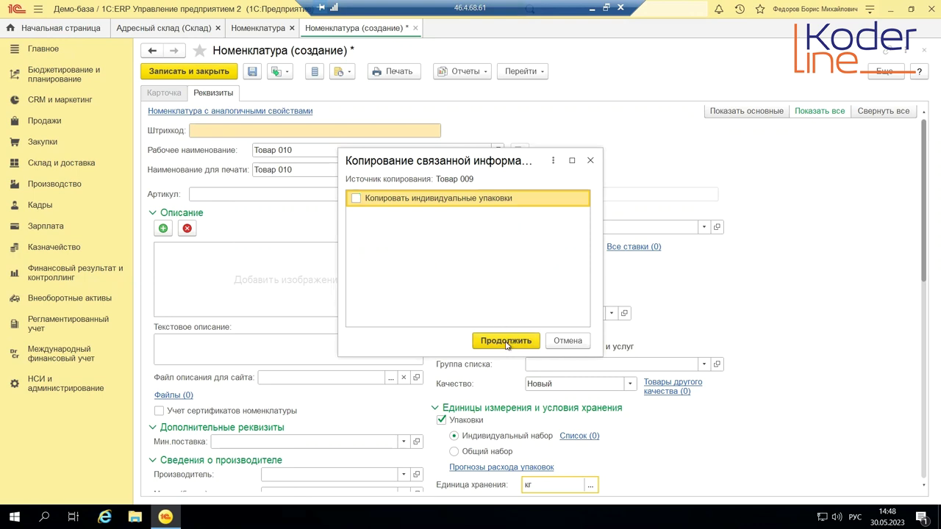
pyautogui.click(505, 341)
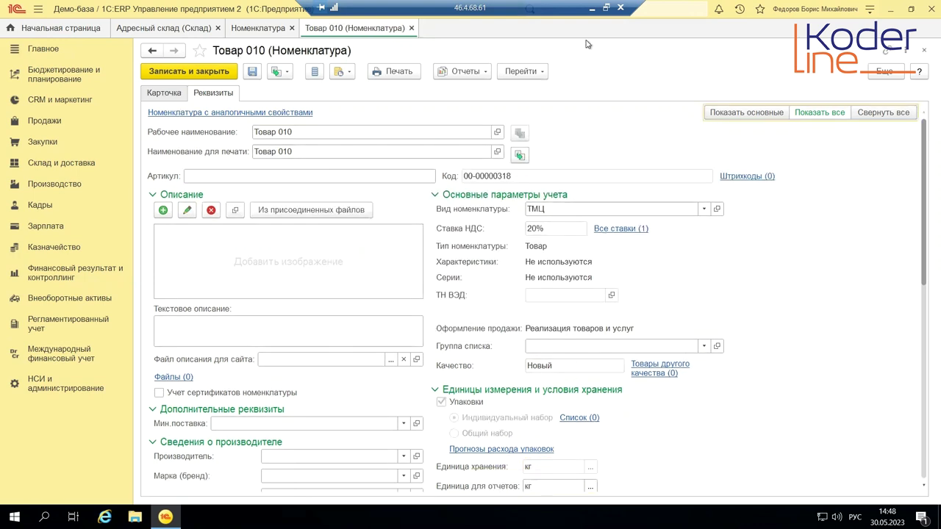
pyautogui.click(411, 29)
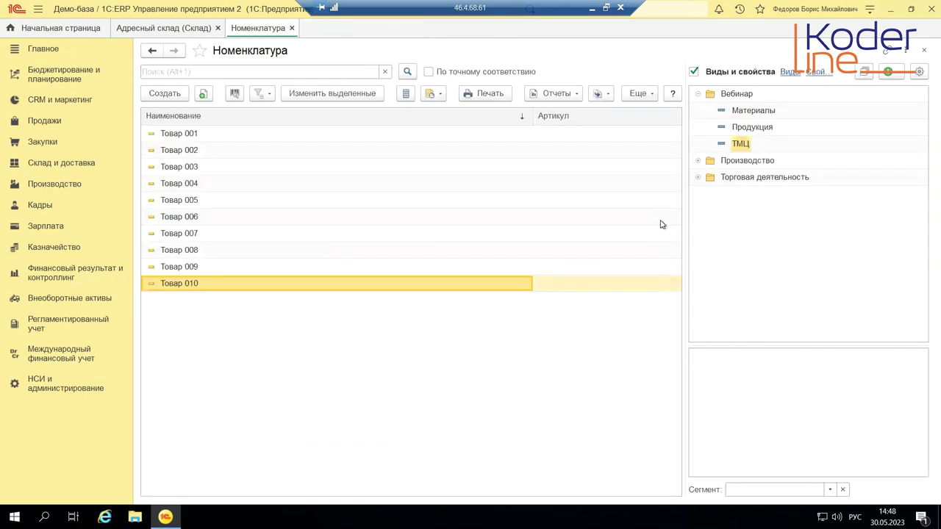
# Copy the warehouse group Товар 009 as Товар 010, assign the new group to the item Товар 010, and save the item
pyautogui.doubleClick(215, 285)
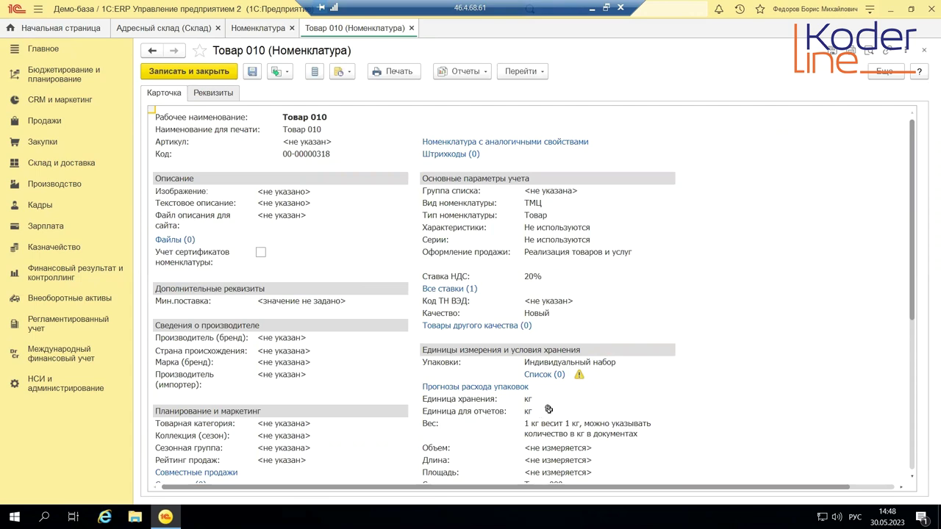
pyautogui.scroll(-2, 549, 407)
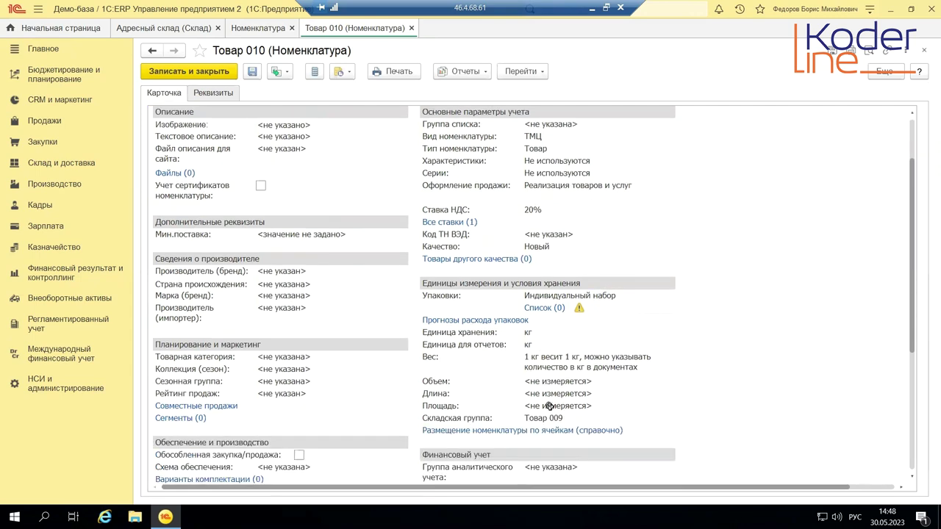
pyautogui.click(590, 421)
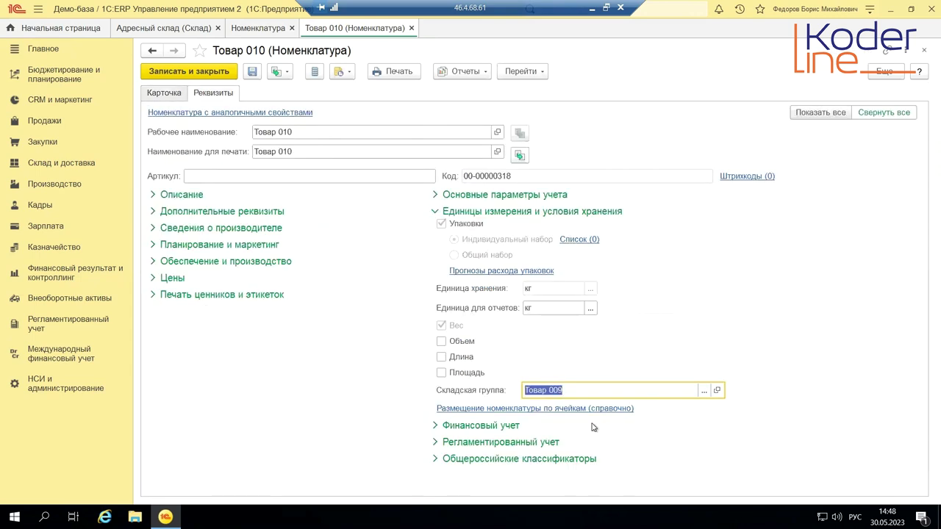
pyautogui.click(703, 391)
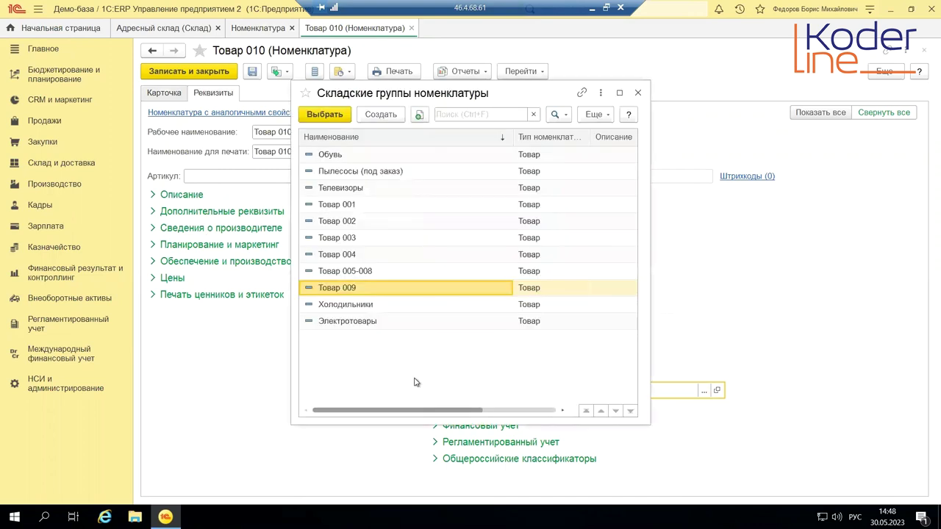
pyautogui.rightClick(352, 291)
pyautogui.click(403, 340)
pyautogui.click(440, 194)
pyautogui.click(439, 195)
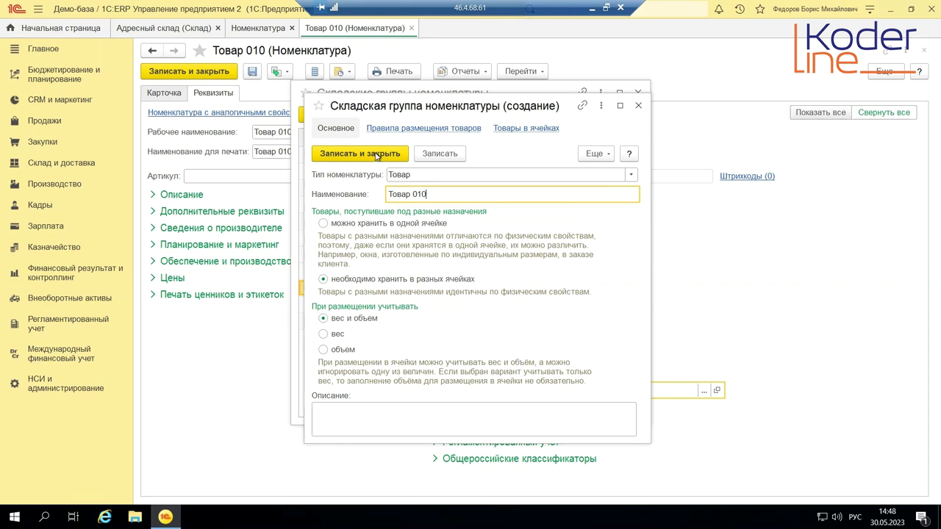
pyautogui.click(376, 155)
pyautogui.click(328, 116)
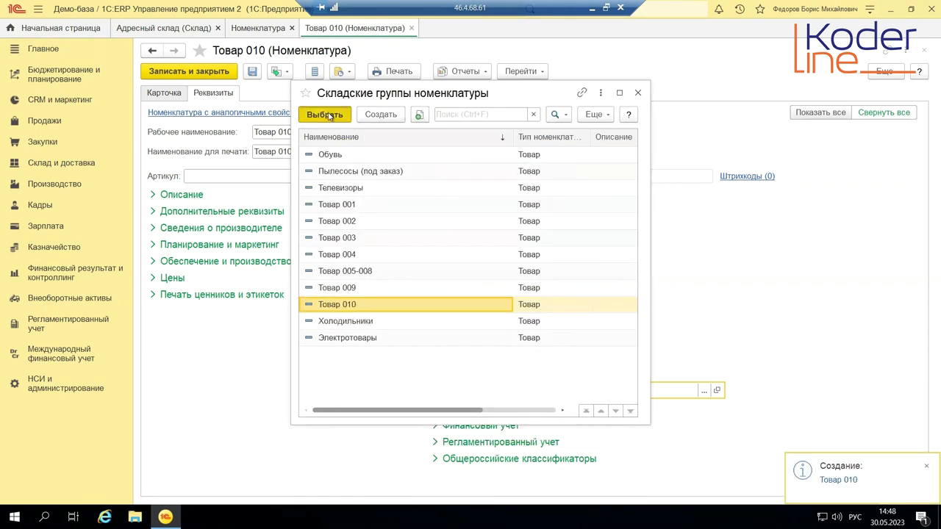
pyautogui.click(190, 72)
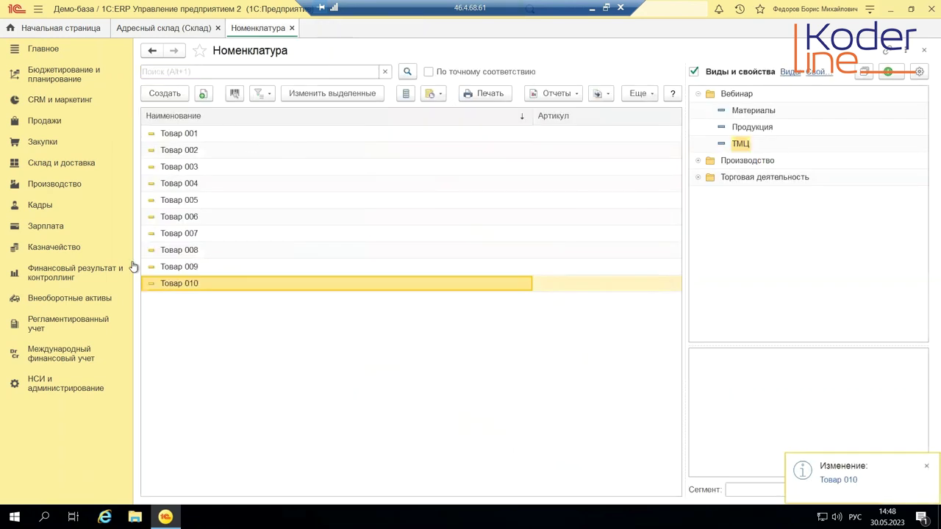
# Start a new goods placement rule for Адресный склад and set its storage area to Область Д
pyautogui.click(183, 34)
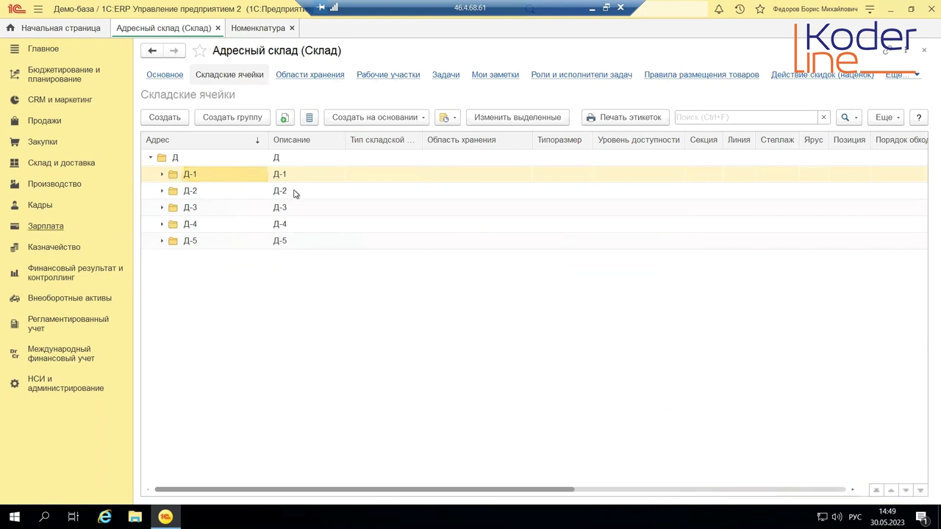
pyautogui.click(668, 76)
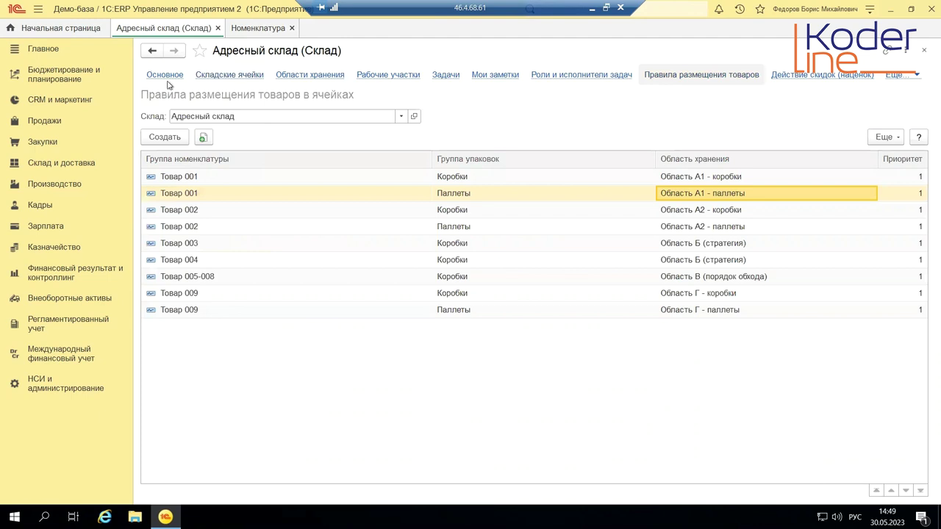
pyautogui.click(162, 141)
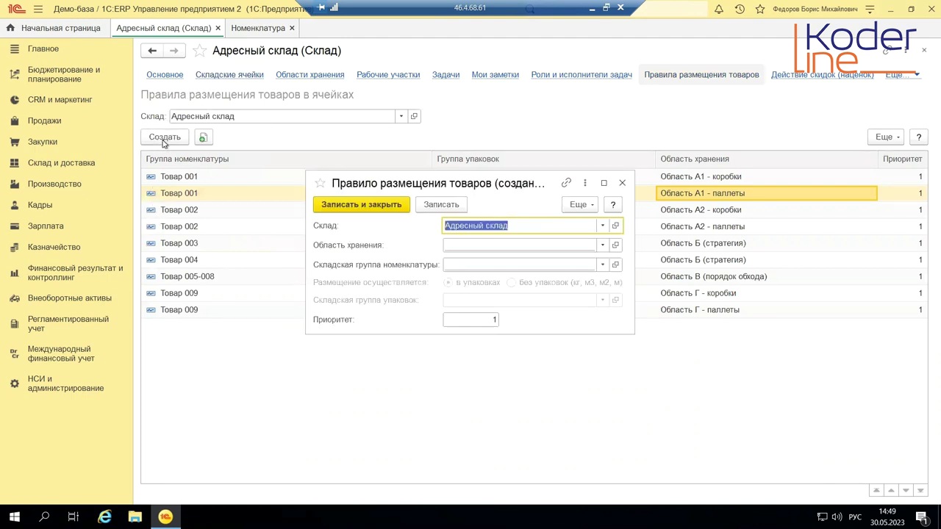
pyautogui.click(500, 246)
pyautogui.click(481, 244)
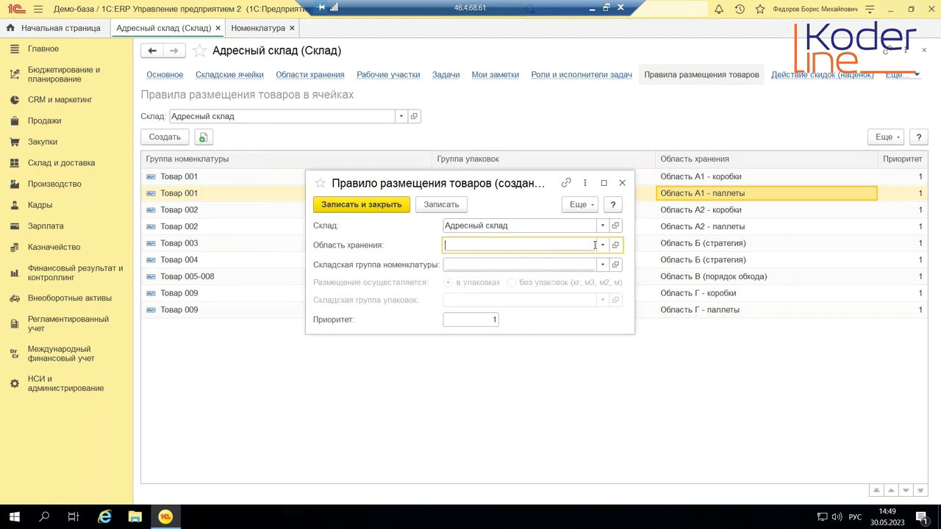
pyautogui.click(602, 245)
pyautogui.click(510, 264)
# Set the rule's warehouse item group to Товар 010, choose placement без упаковок (кг, м3, м2, м), and save the rule
pyautogui.click(506, 264)
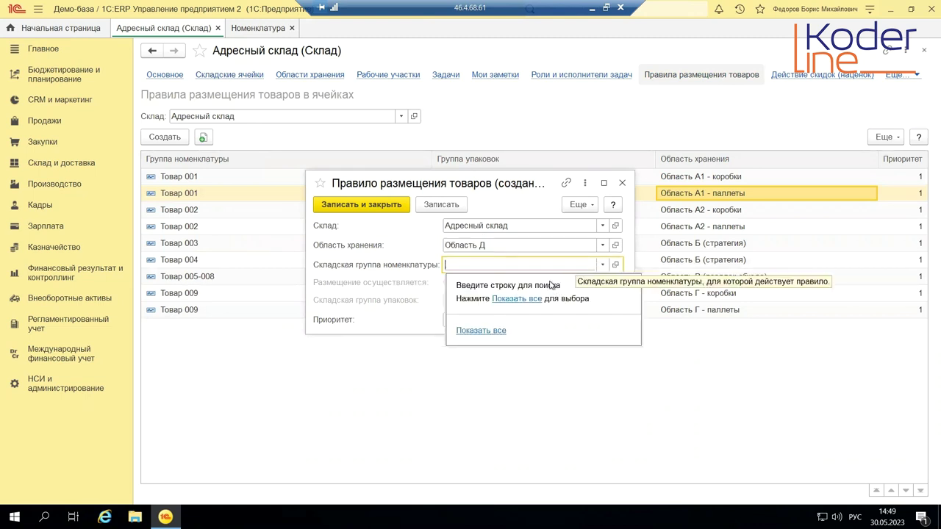
pyautogui.write('то')
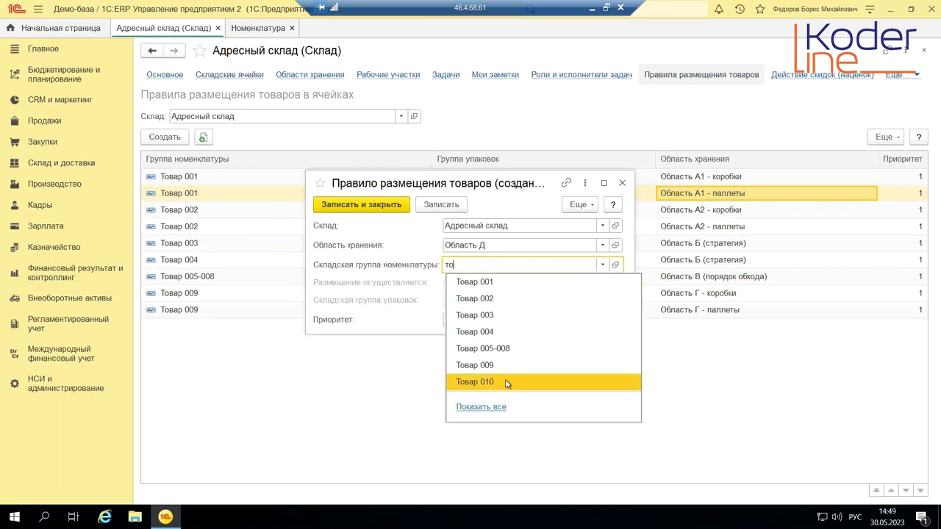
pyautogui.click(504, 382)
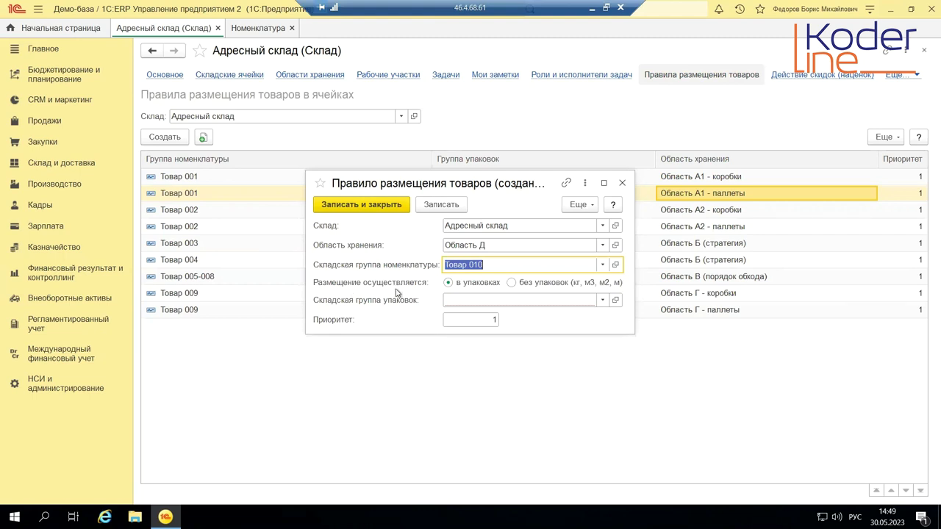
pyautogui.click(512, 283)
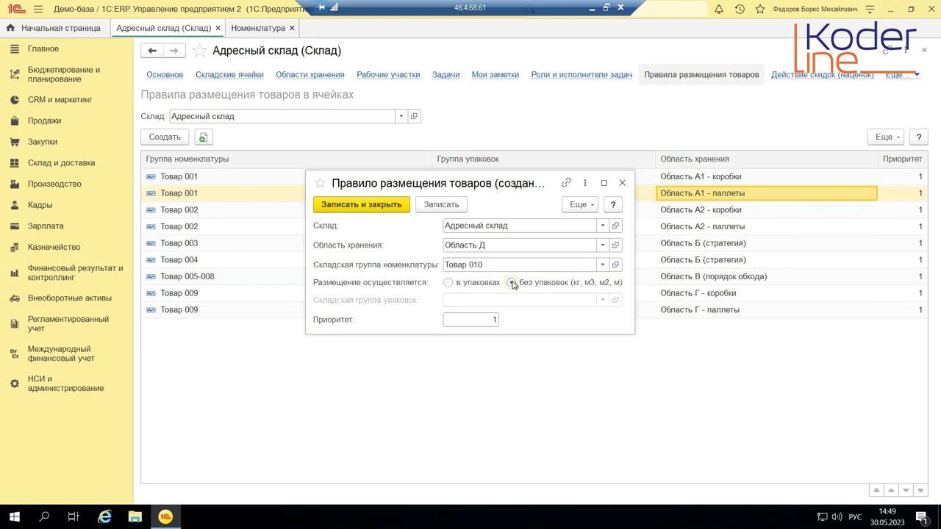
pyautogui.click(363, 206)
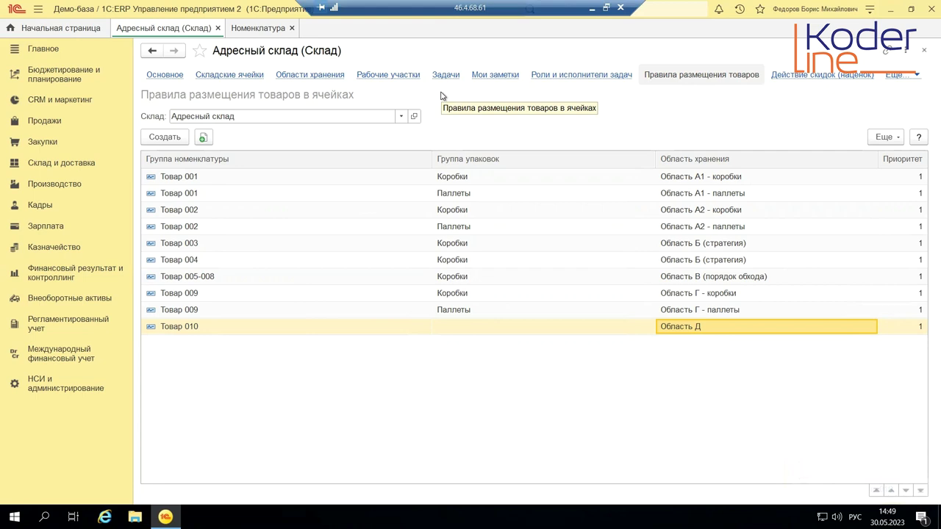
# Close the warehouse card, copy the last purchase document of 27.05.2023 for 240 000,00 RUB, and show the new document's goods list
pyautogui.click(924, 50)
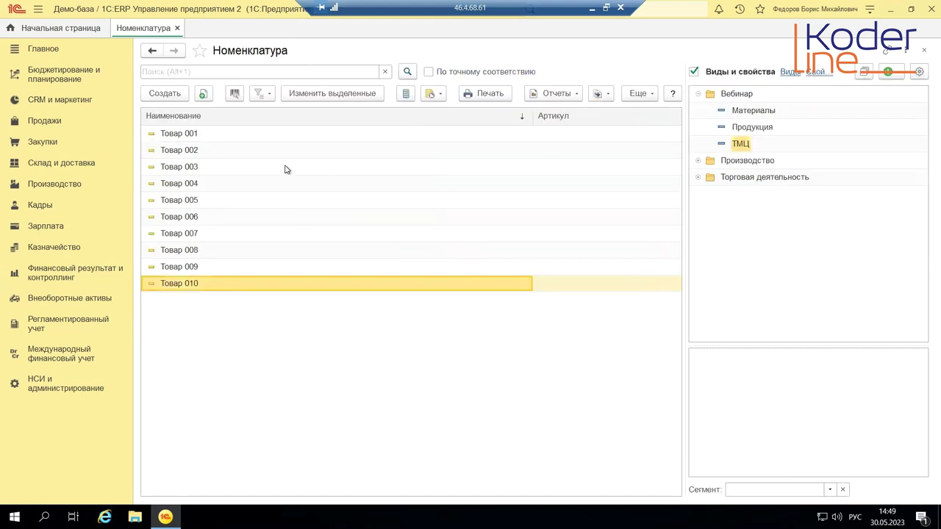
pyautogui.click(50, 144)
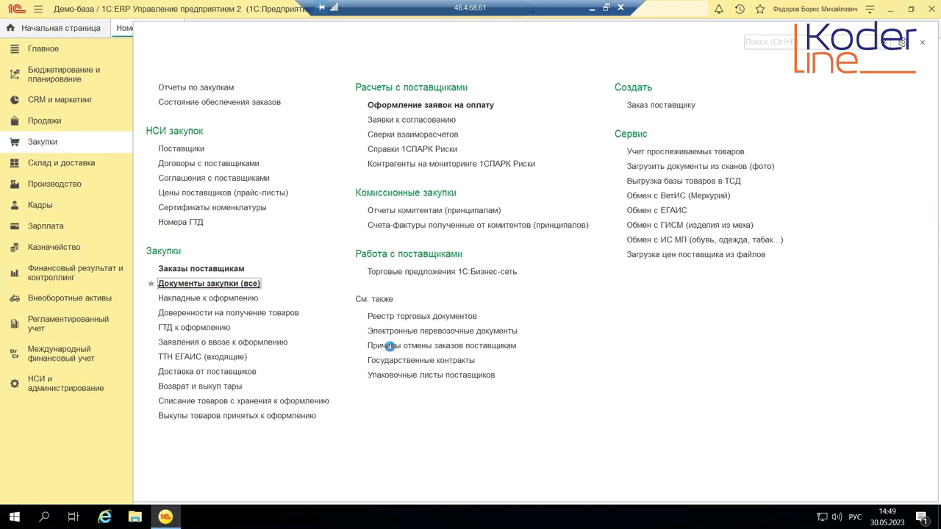
pyautogui.click(385, 345)
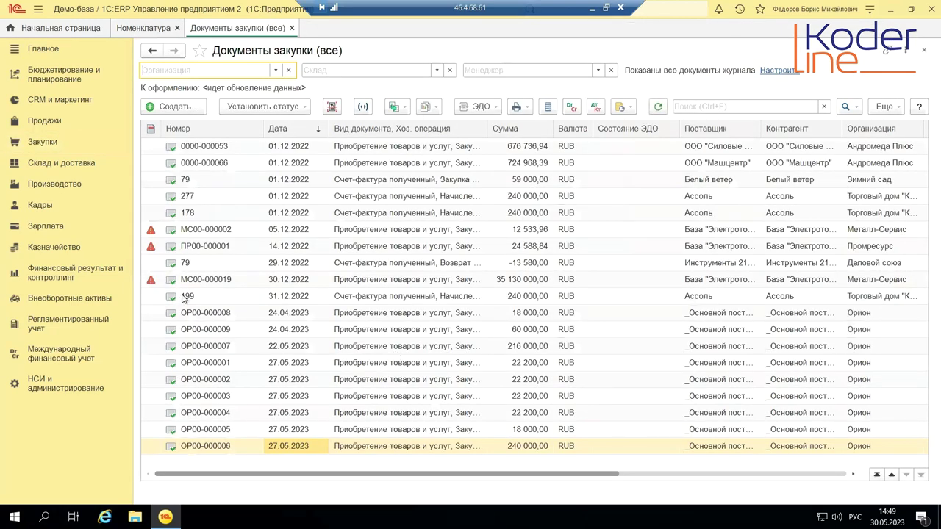
pyautogui.rightClick(315, 448)
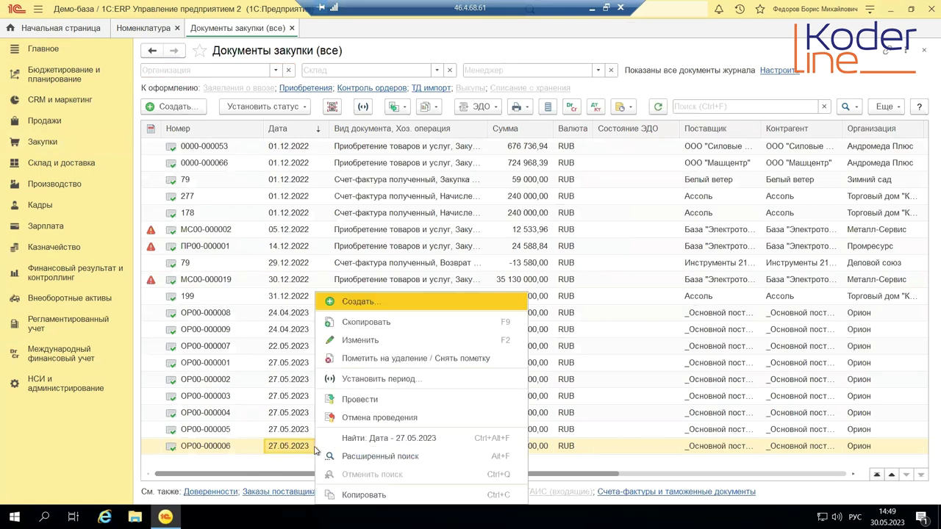
pyautogui.click(379, 324)
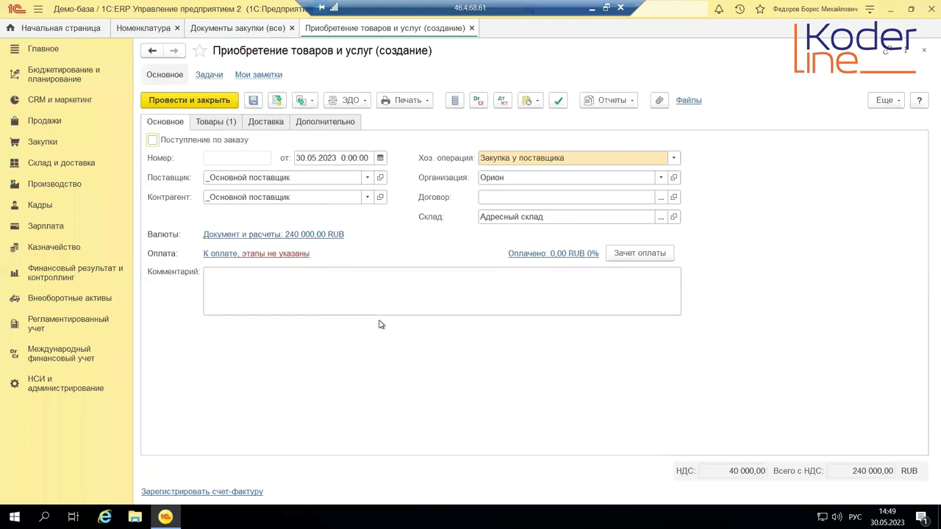
pyautogui.click(221, 122)
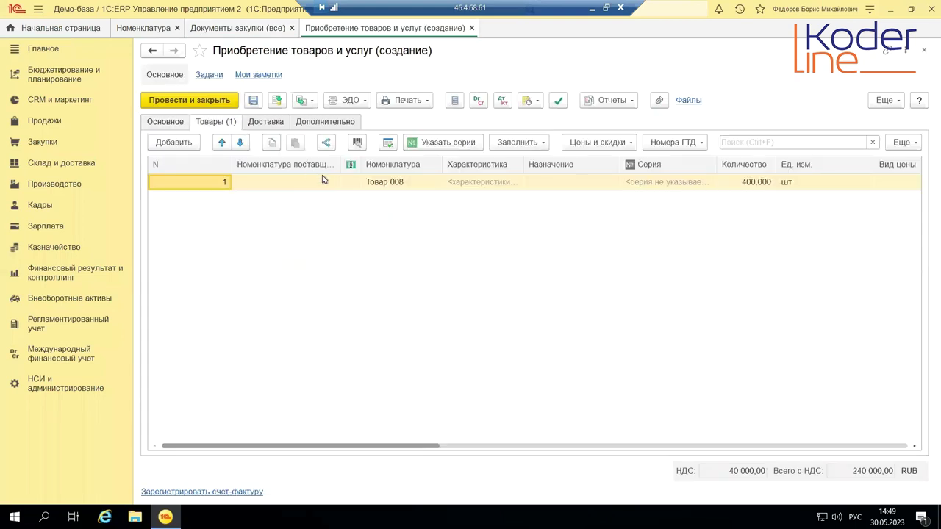
# Replace the item in the copied purchase document with Товар 010 and set its price to 500,00
pyautogui.doubleClick(402, 184)
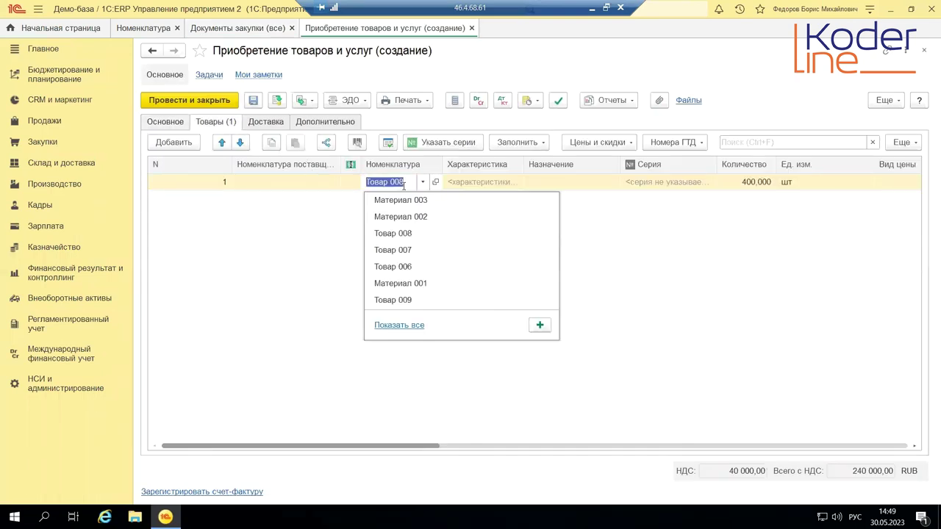
pyautogui.write('то')
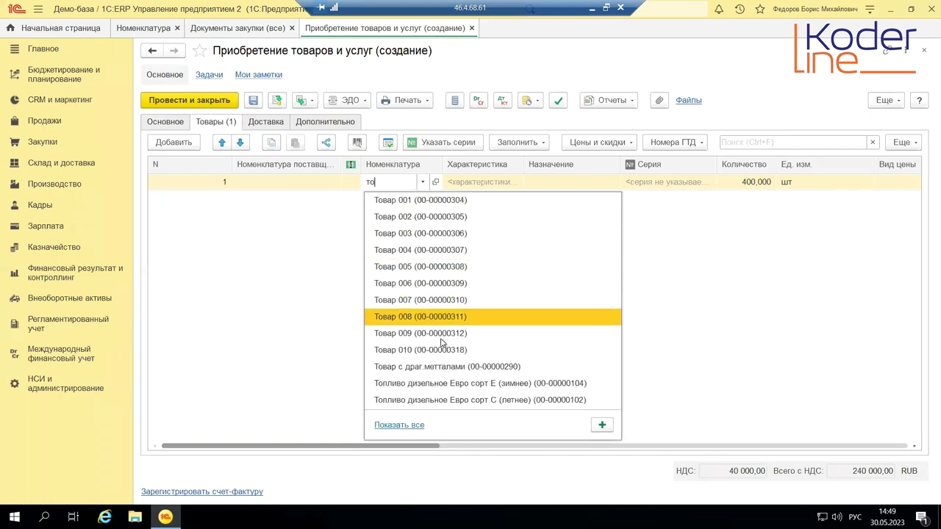
pyautogui.click(435, 350)
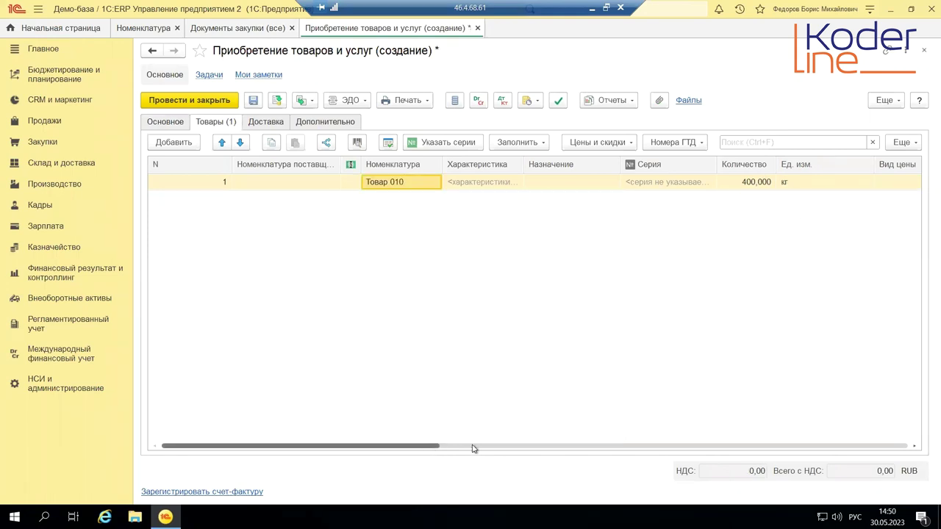
pyautogui.moveTo(472, 446); pyautogui.dragTo(602, 448)
pyautogui.click(512, 182)
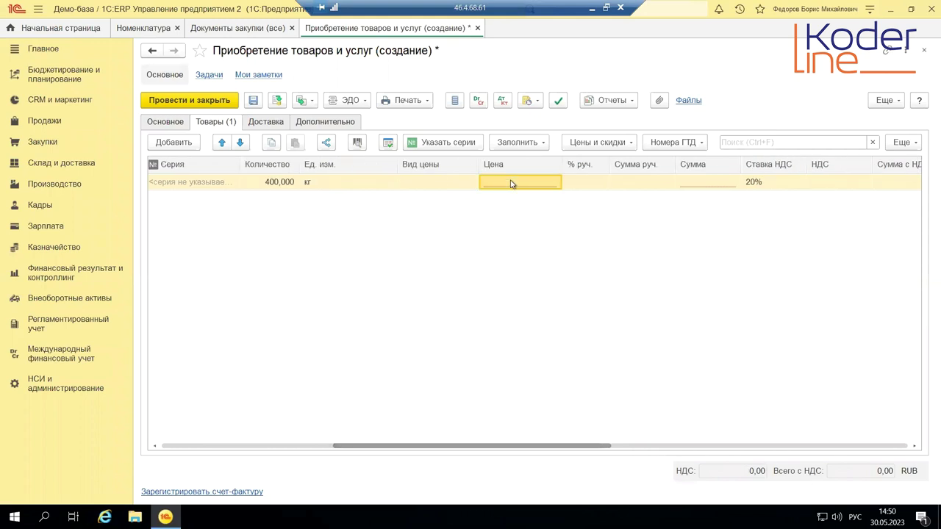
pyautogui.write('500')
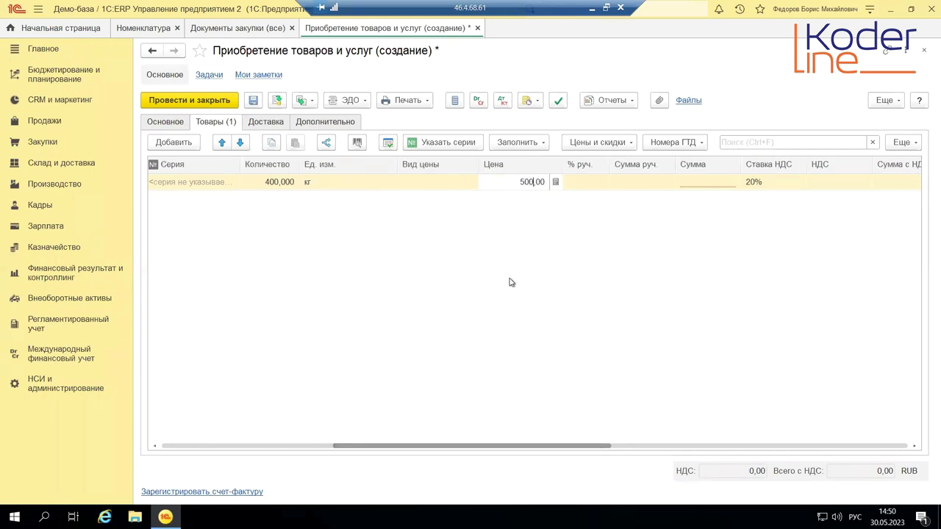
pyautogui.click(502, 326)
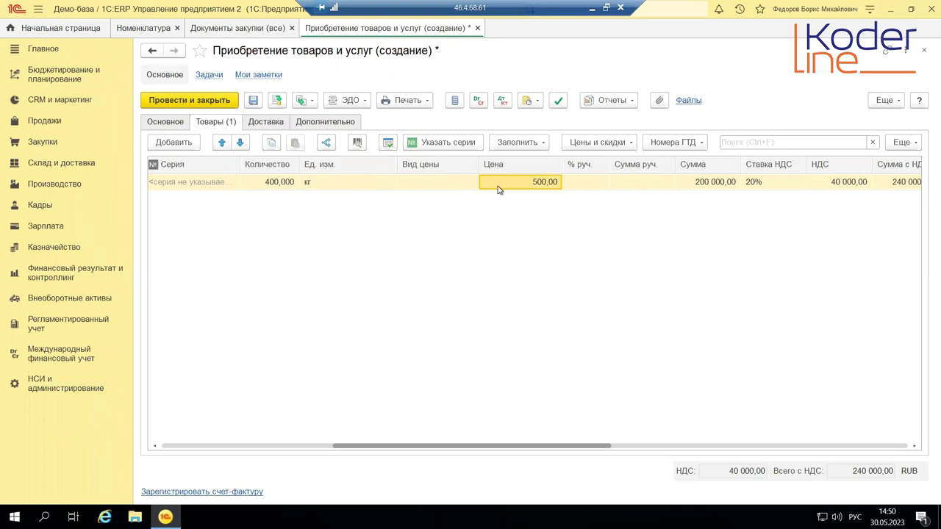
# Show the purchase document's main details, and post and close the document
pyautogui.click(166, 125)
pyautogui.click(204, 100)
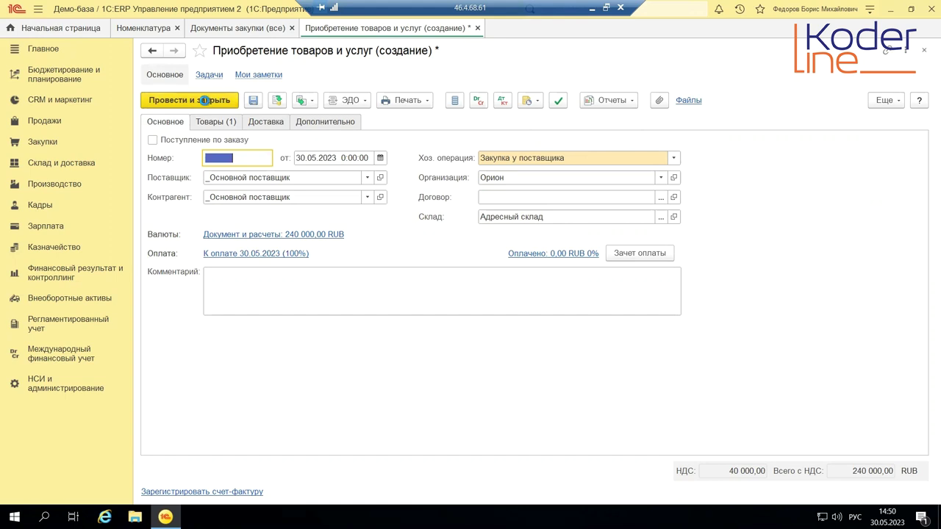
pyautogui.click(204, 100)
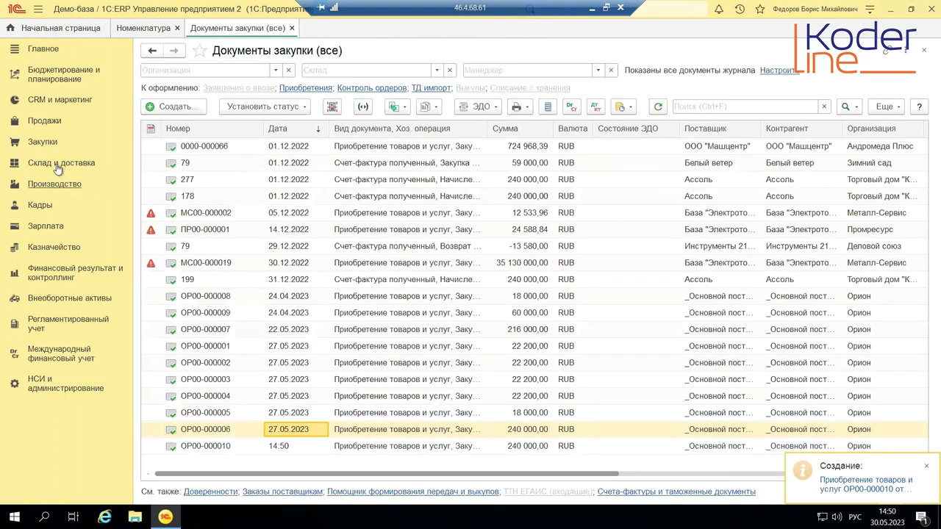
# Open goods receipt for Адресный склад and check the goods list of the purchase document dated 30.05.2023 that awaits receipt
pyautogui.click(57, 169)
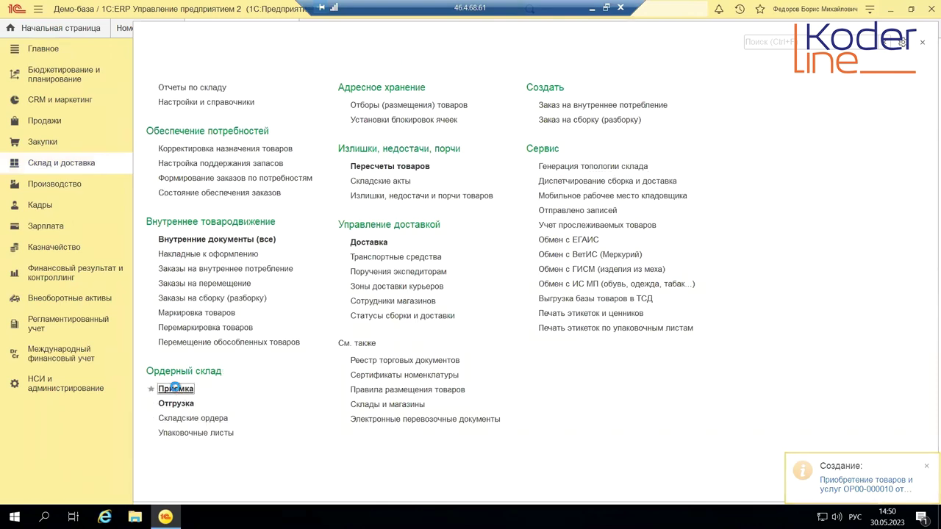
pyautogui.click(175, 388)
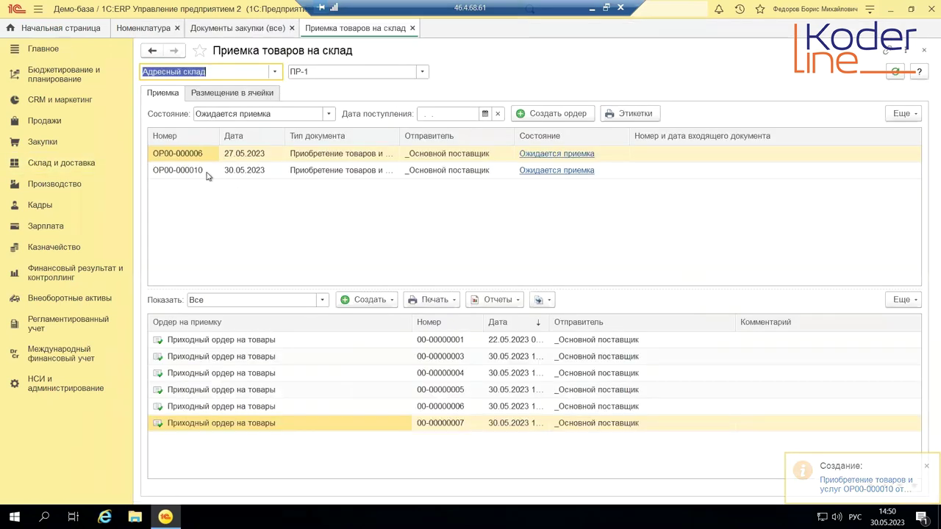
pyautogui.click(203, 172)
pyautogui.click(351, 169)
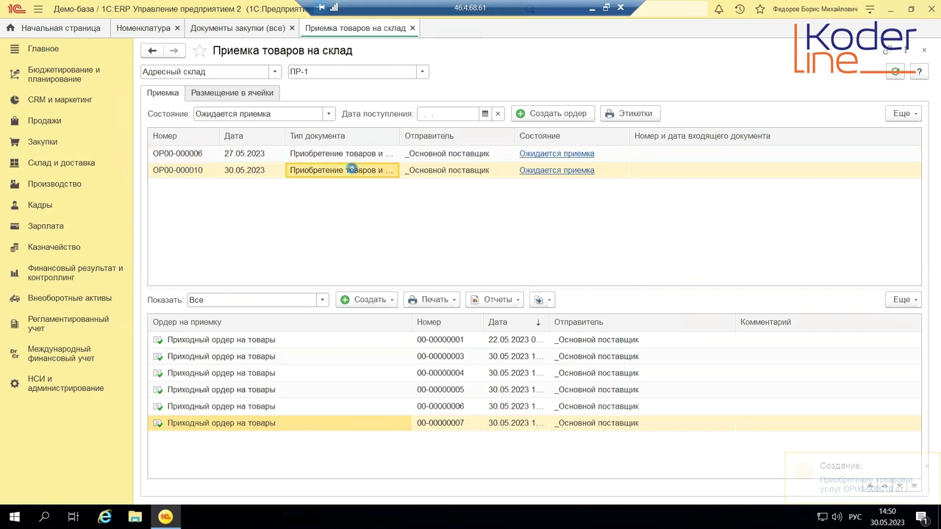
pyautogui.doubleClick(351, 170)
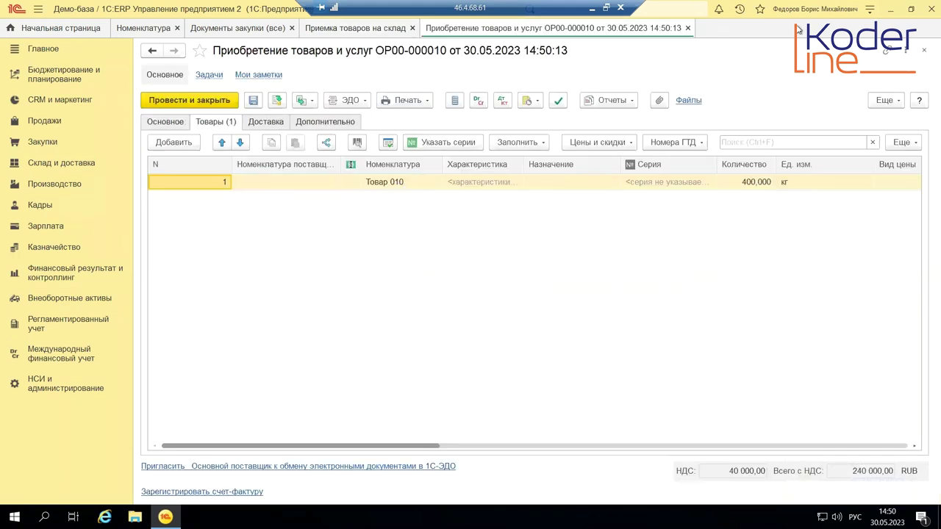
pyautogui.click(923, 52)
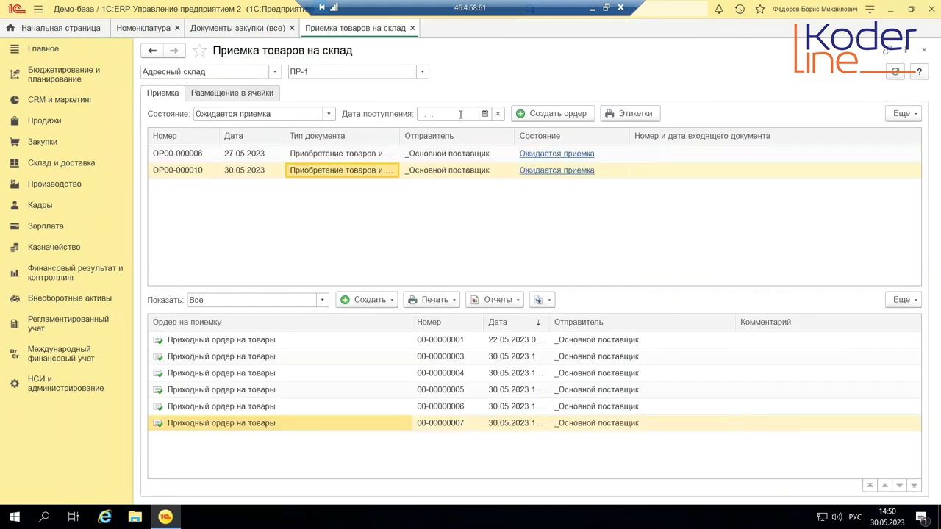
# Create a goods receipt order for the selected purchase, fill only the quantities as of 30.05.2023, and post and close it
pyautogui.click(564, 112)
pyautogui.click(228, 142)
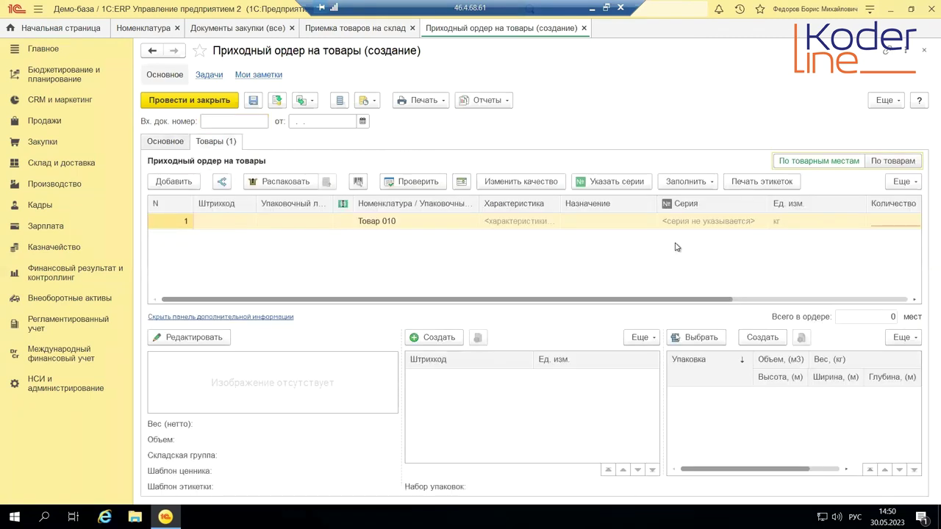
pyautogui.click(706, 182)
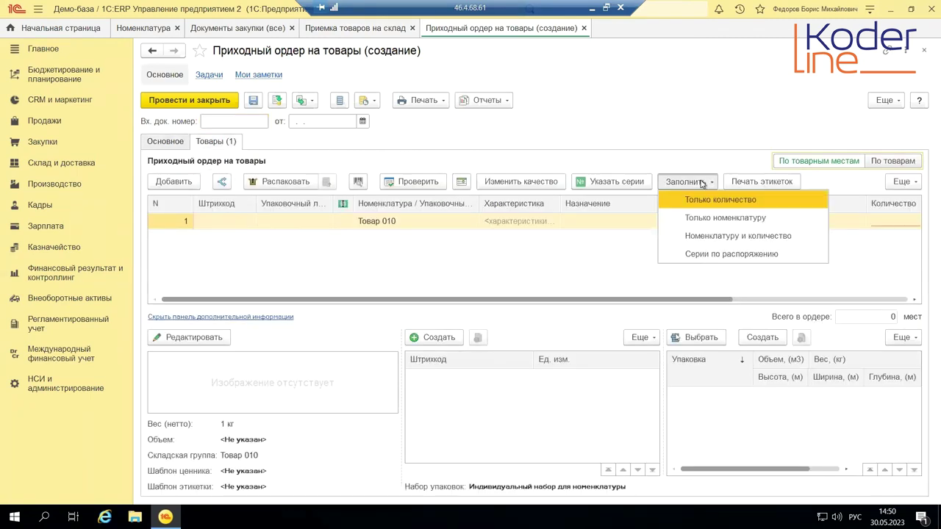
pyautogui.click(718, 205)
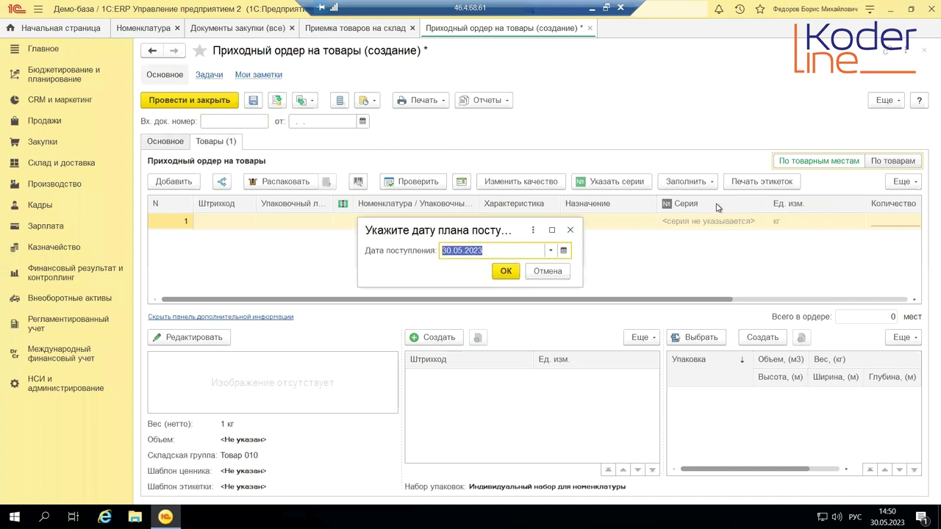
pyautogui.click(505, 272)
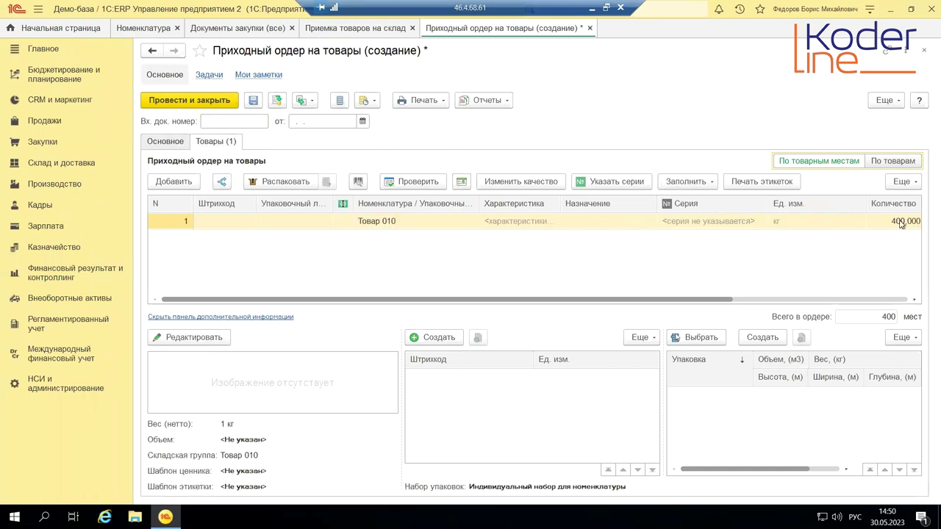
pyautogui.click(200, 99)
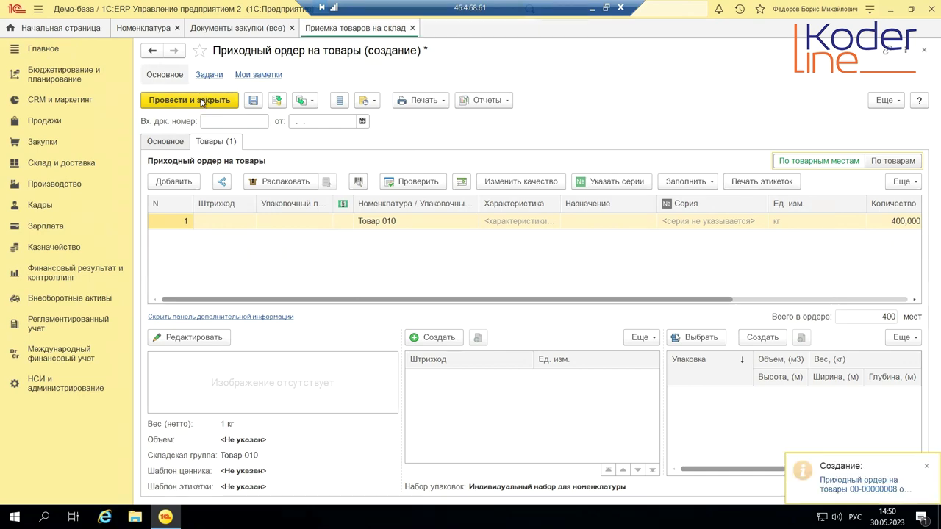
# Show the goods awaiting placement in cells and open the item card of Товар 010
pyautogui.click(213, 93)
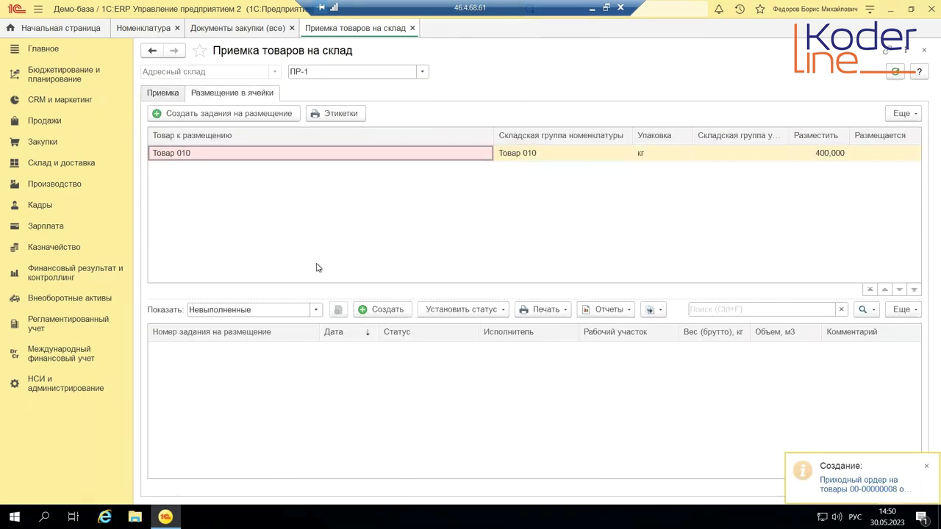
pyautogui.click(541, 156)
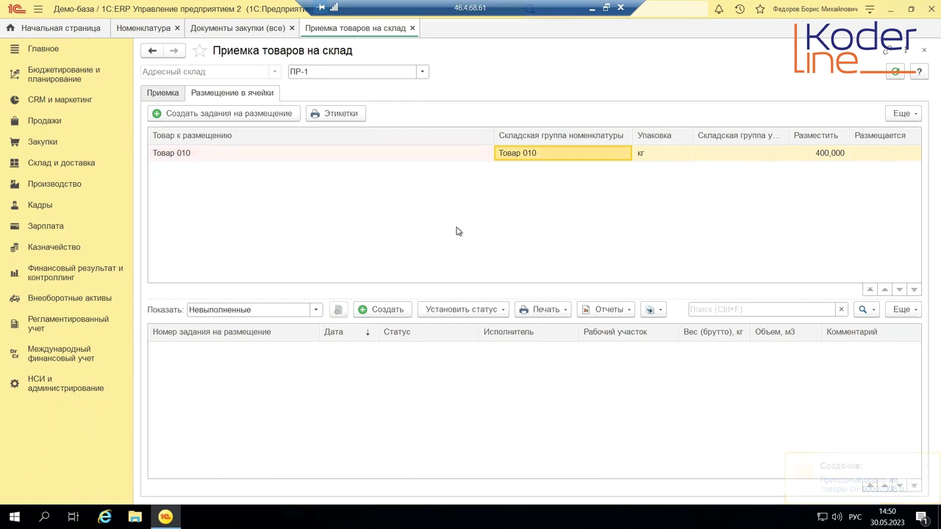
pyautogui.click(390, 158)
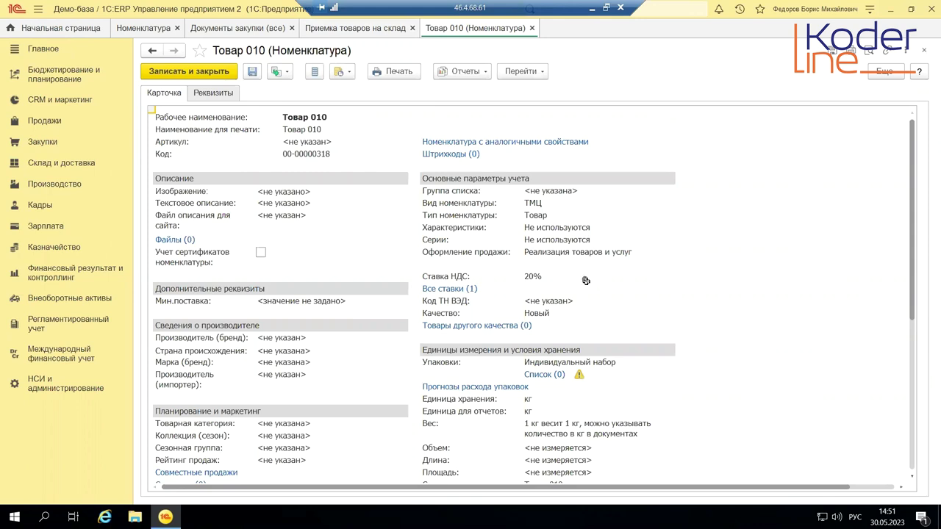
# Enable volume for Товар 010, specify that 1 кг occupies 0,01 м3, and save and close the item card
pyautogui.scroll(-3, 599, 298)
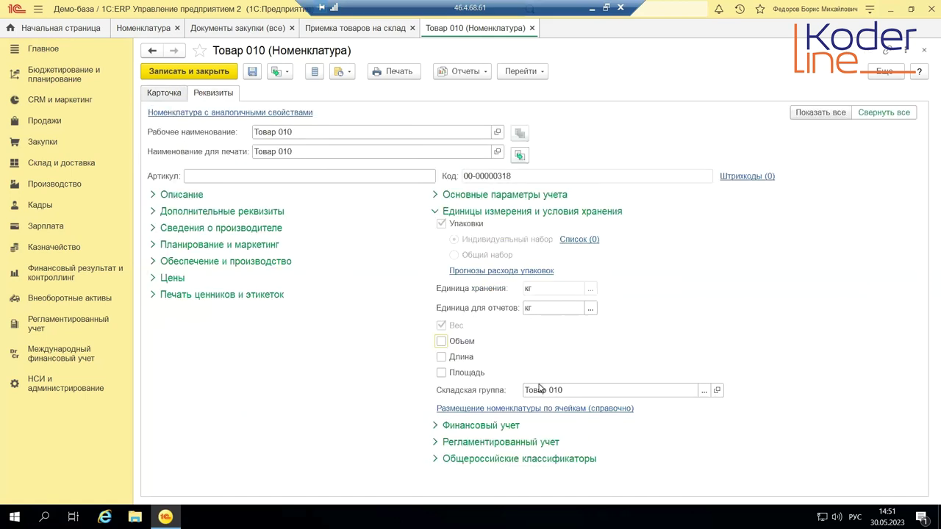
pyautogui.click(442, 342)
pyautogui.click(621, 342)
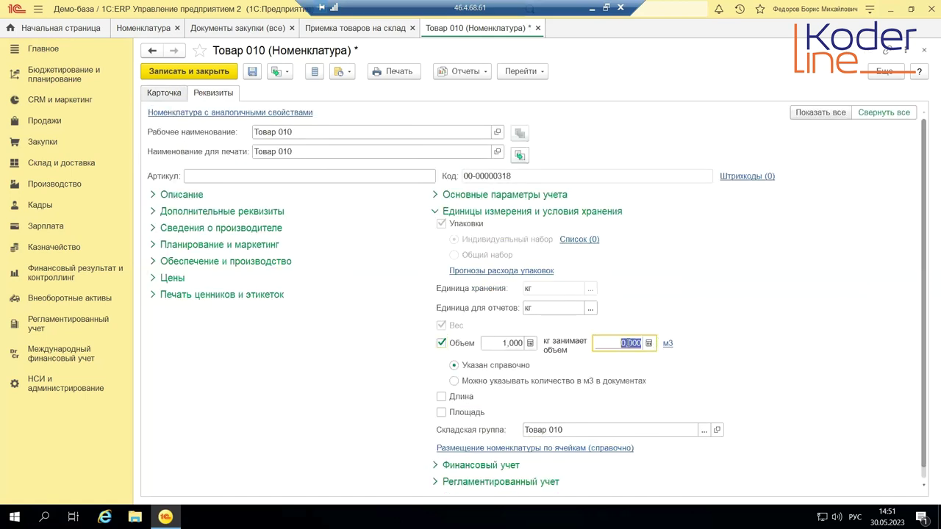
pyautogui.write('0')
pyautogui.press('BackSpace')
pyautogui.write('01')
pyautogui.click(189, 71)
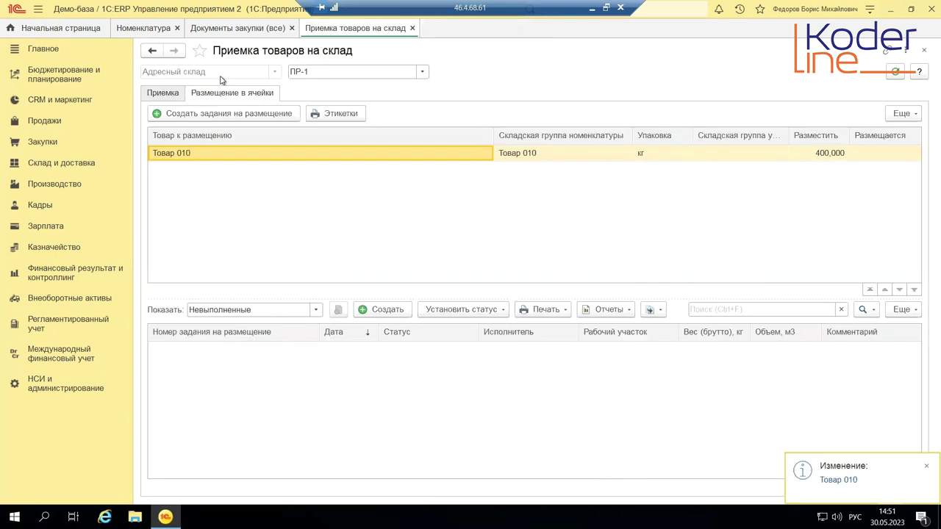
# Create placement tasks for all items with splitting by work areas, open the new task's cell list, and minimize the remote session
pyautogui.click(256, 113)
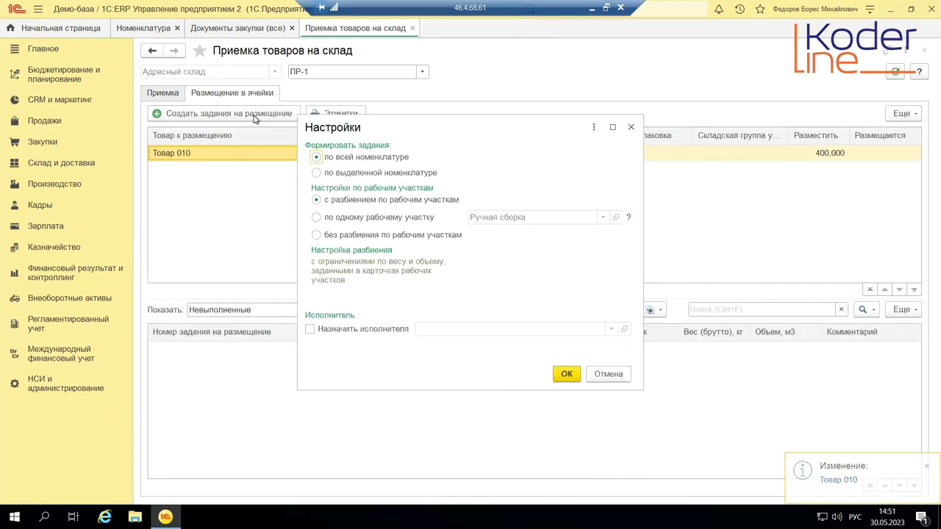
pyautogui.click(563, 375)
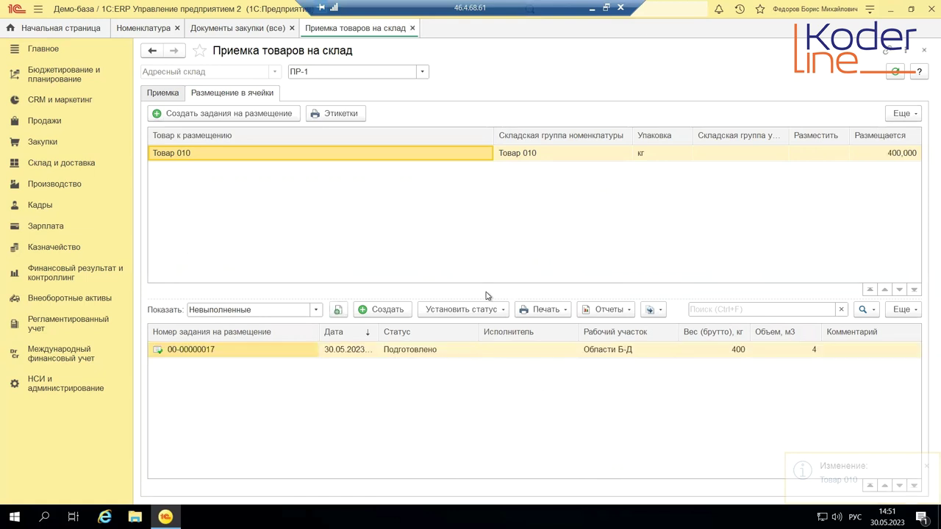
pyautogui.doubleClick(392, 350)
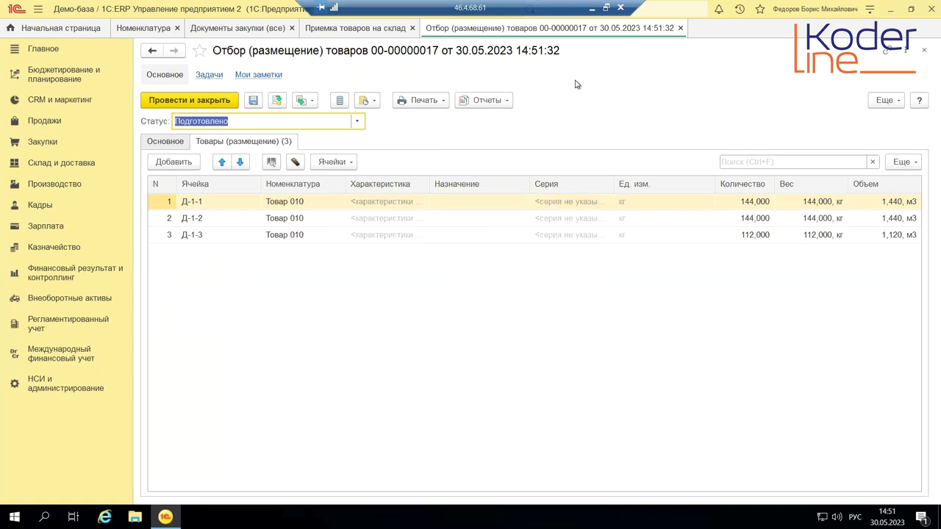
pyautogui.click(595, 9)
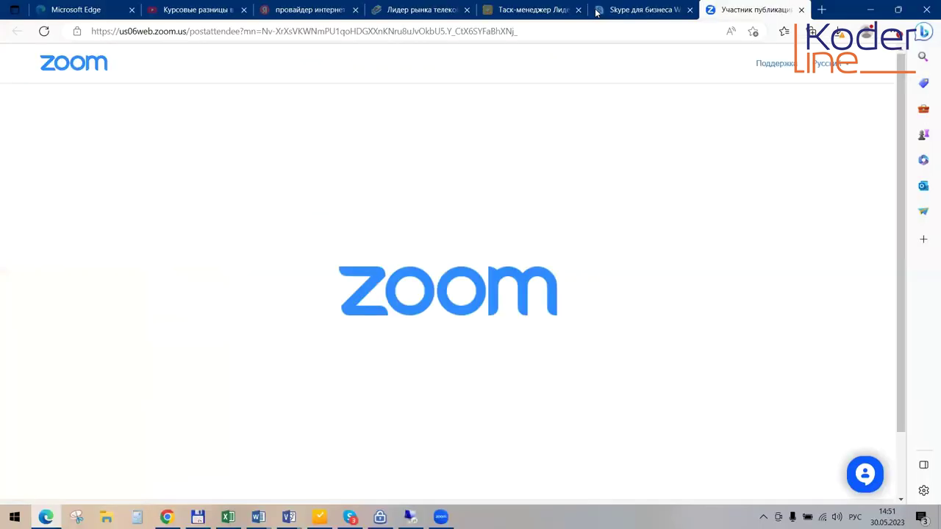